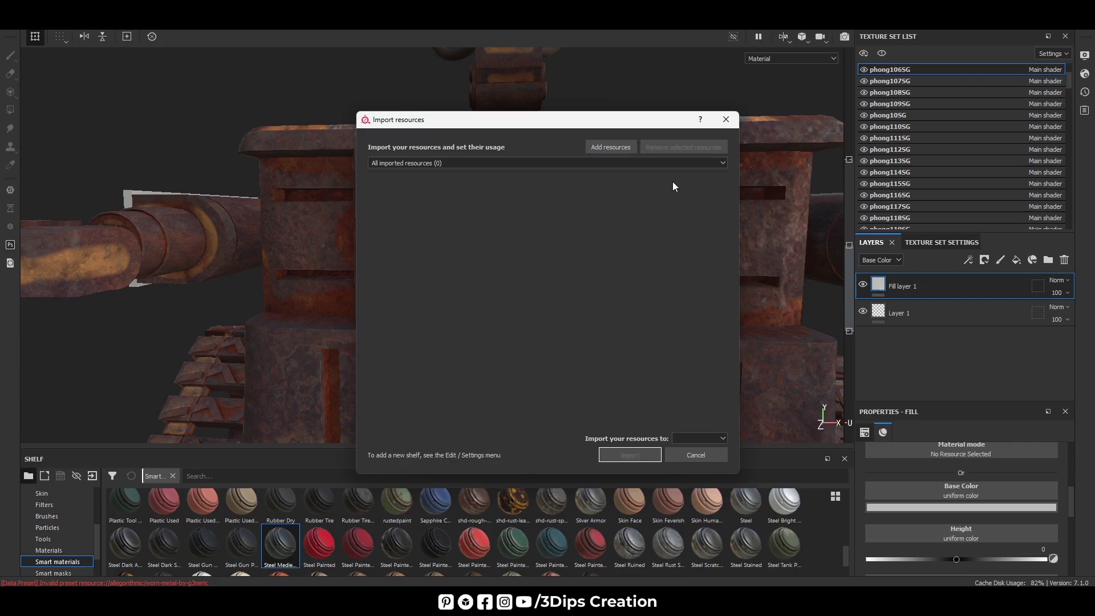
# Step: Import solarcharge.jpg with usage 'texture' into the current session
pyautogui.click(627, 151)
pyautogui.click(608, 311)
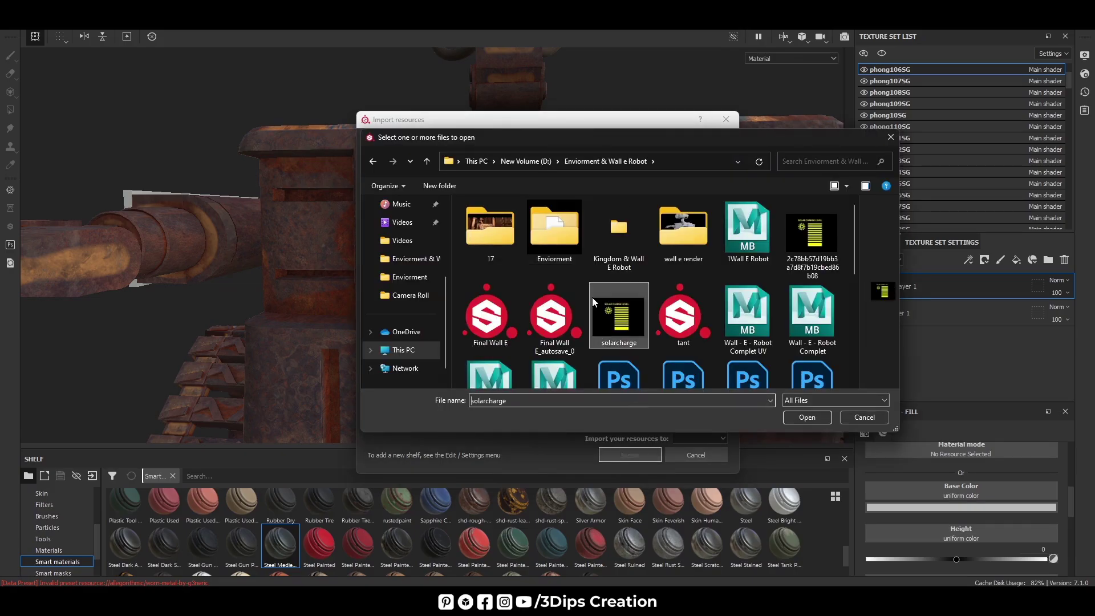
pyautogui.click(815, 418)
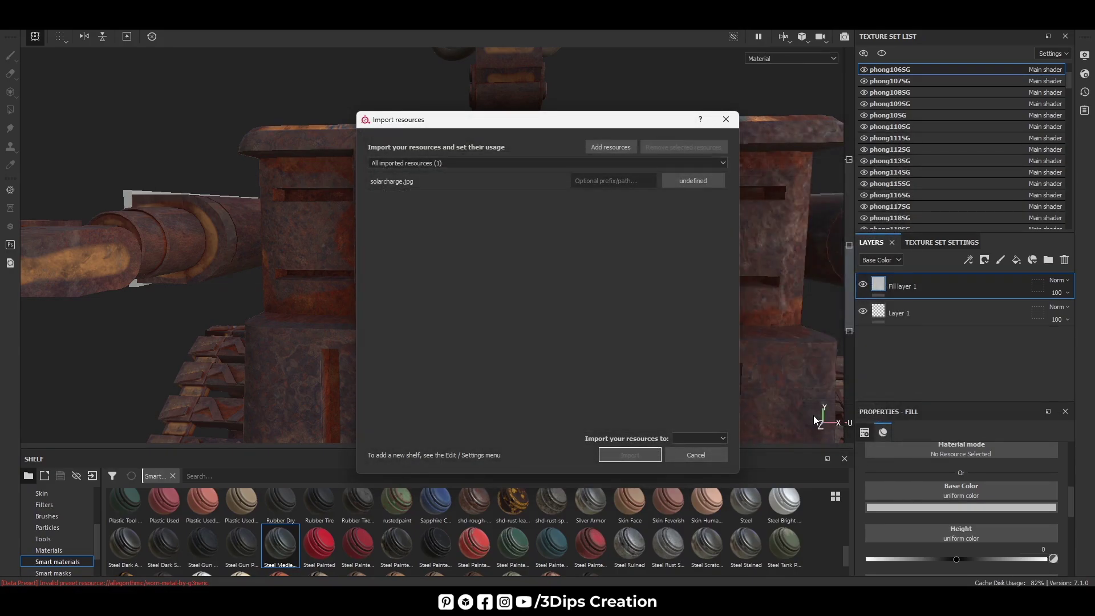
pyautogui.click(702, 185)
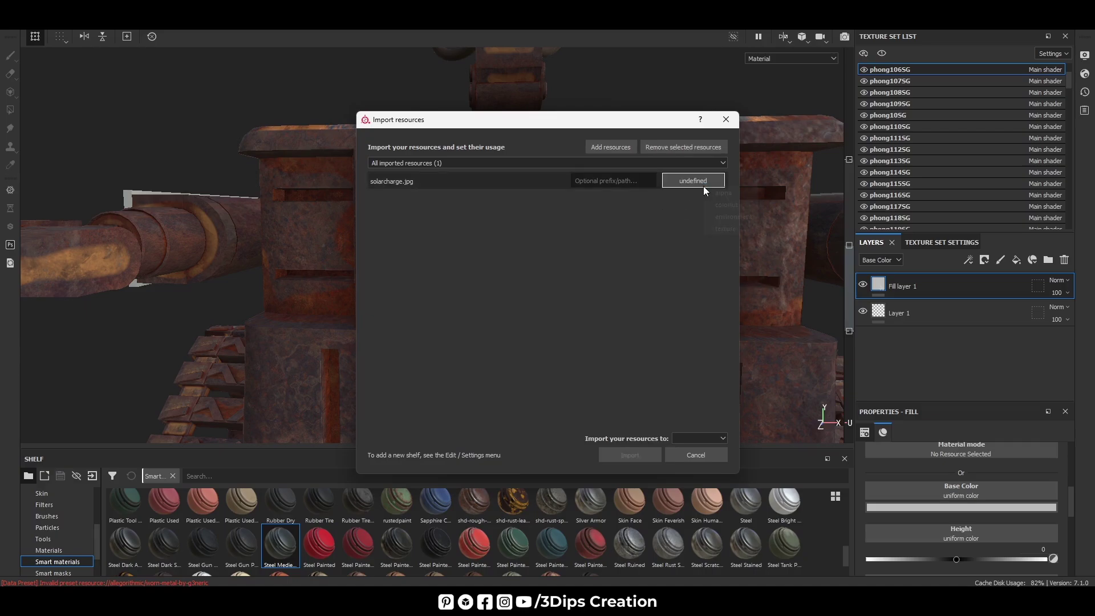
pyautogui.click(733, 228)
pyautogui.click(699, 437)
pyautogui.click(698, 448)
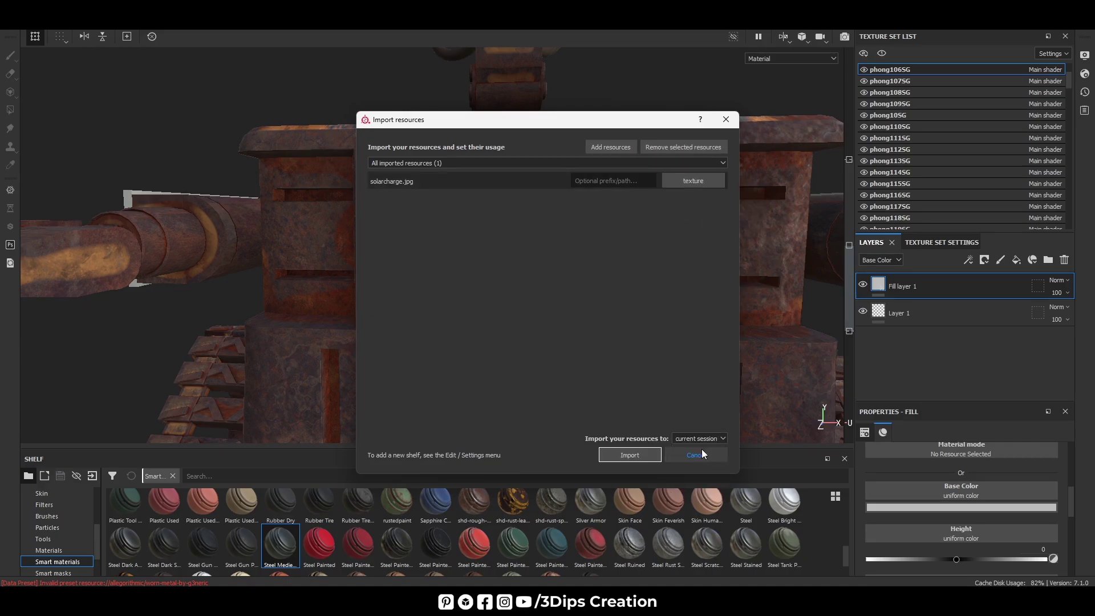
pyautogui.click(630, 454)
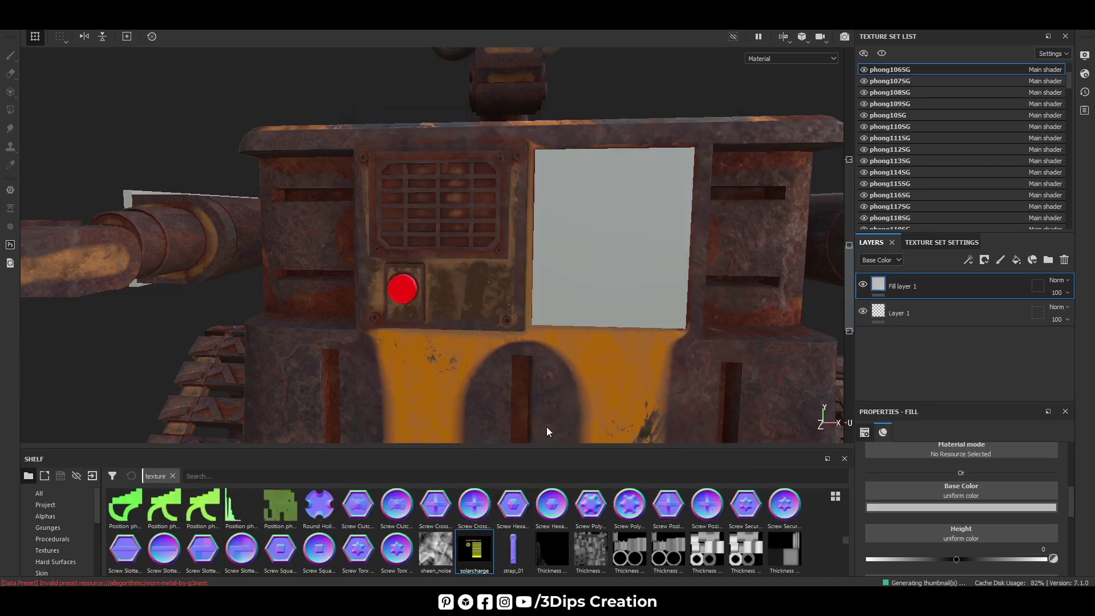
# Step: Set Fill layer 1's Base Color to the solarcharge texture and show the 2D UV view
pyautogui.moveTo(466, 558)
pyautogui.mouseDown()
pyautogui.moveTo(981, 490)
pyautogui.moveTo(939, 490)
pyautogui.mouseUp()
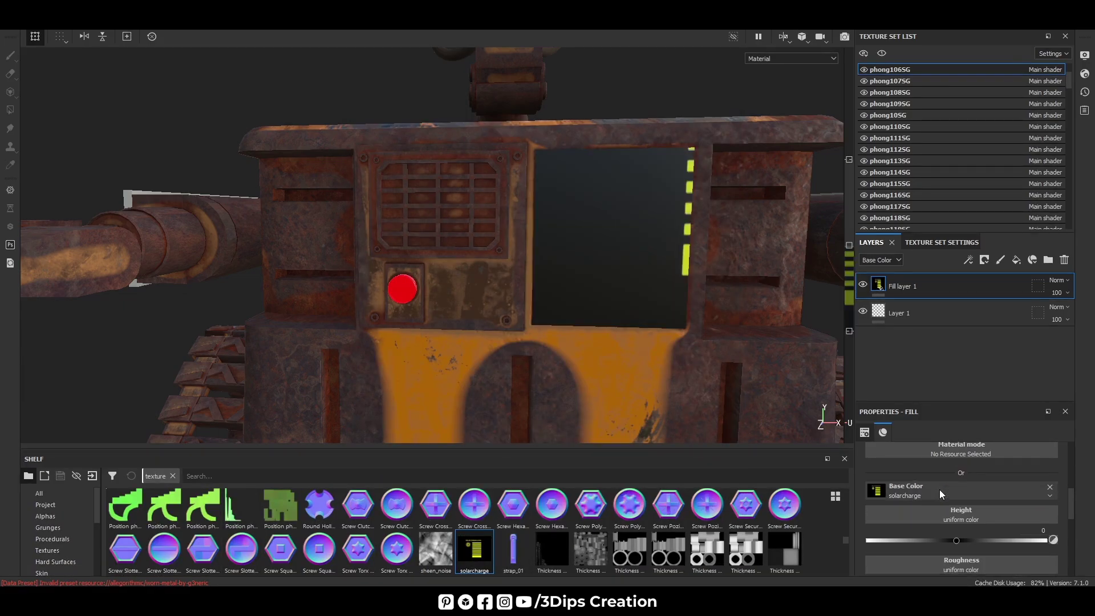
pyautogui.moveTo(842, 292); pyautogui.dragTo(594, 314)
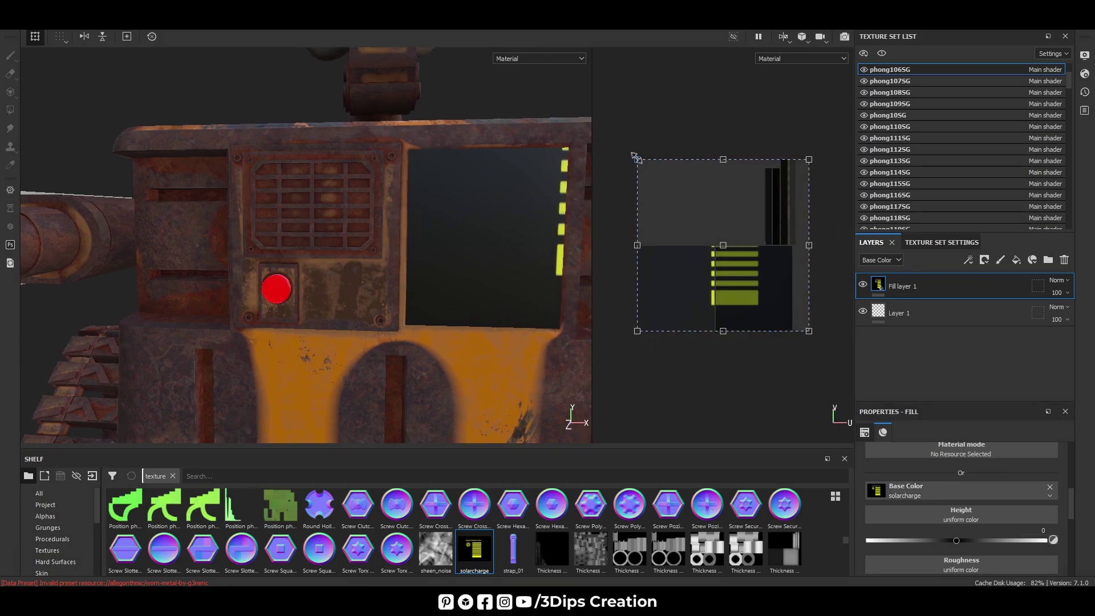
# Step: Scale, shift and rotate the texture in 2D so 'SOLAR CHARGE LEVEL' sits upright on the panel
pyautogui.moveTo(637, 158); pyautogui.dragTo(709, 248)
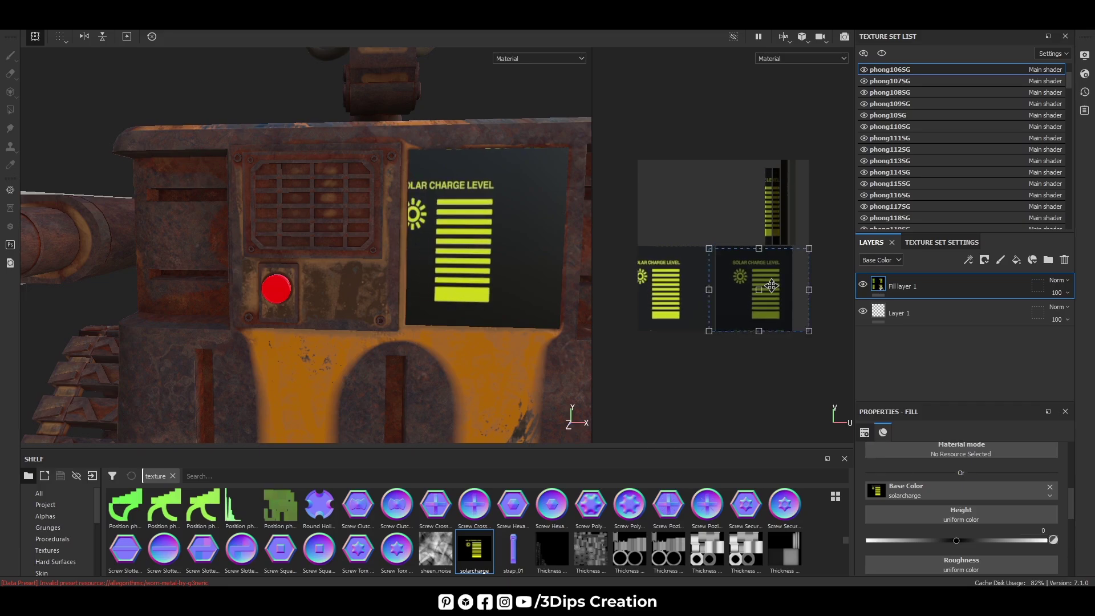
pyautogui.moveTo(771, 285)
pyautogui.mouseDown()
pyautogui.moveTo(681, 282)
pyautogui.moveTo(722, 288)
pyautogui.mouseUp()
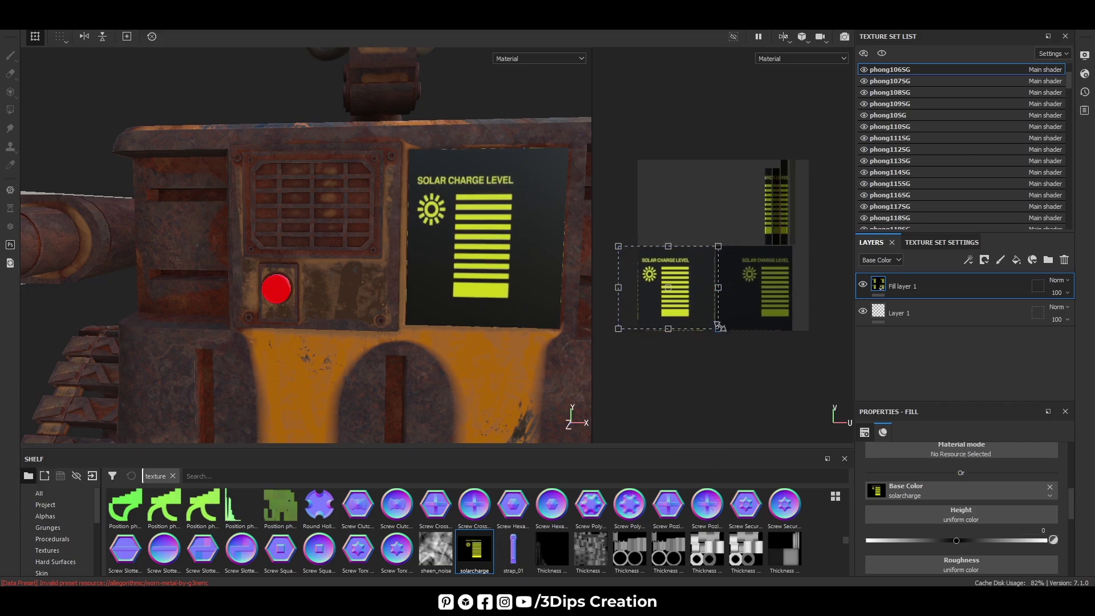
pyautogui.moveTo(719, 327); pyautogui.dragTo(730, 344)
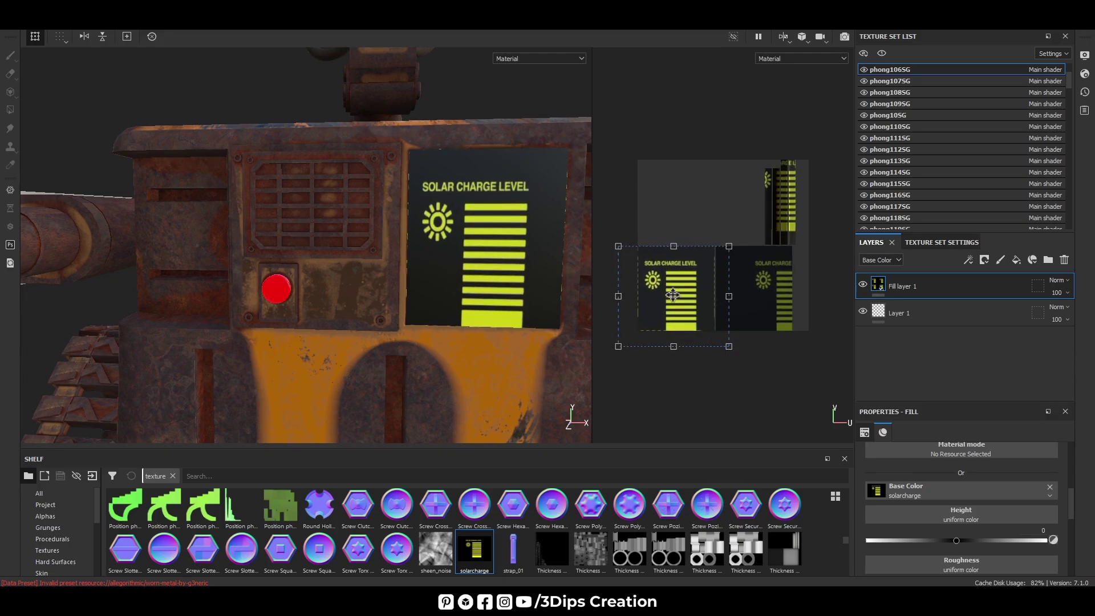
pyautogui.moveTo(673, 294); pyautogui.dragTo(674, 293)
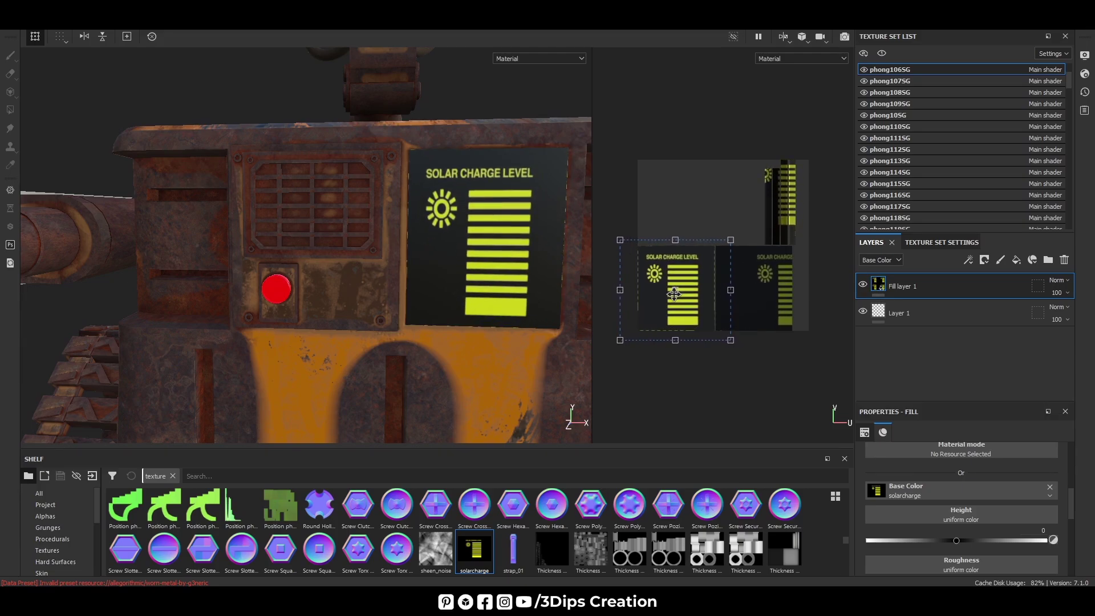
pyautogui.scroll(2, 674, 294)
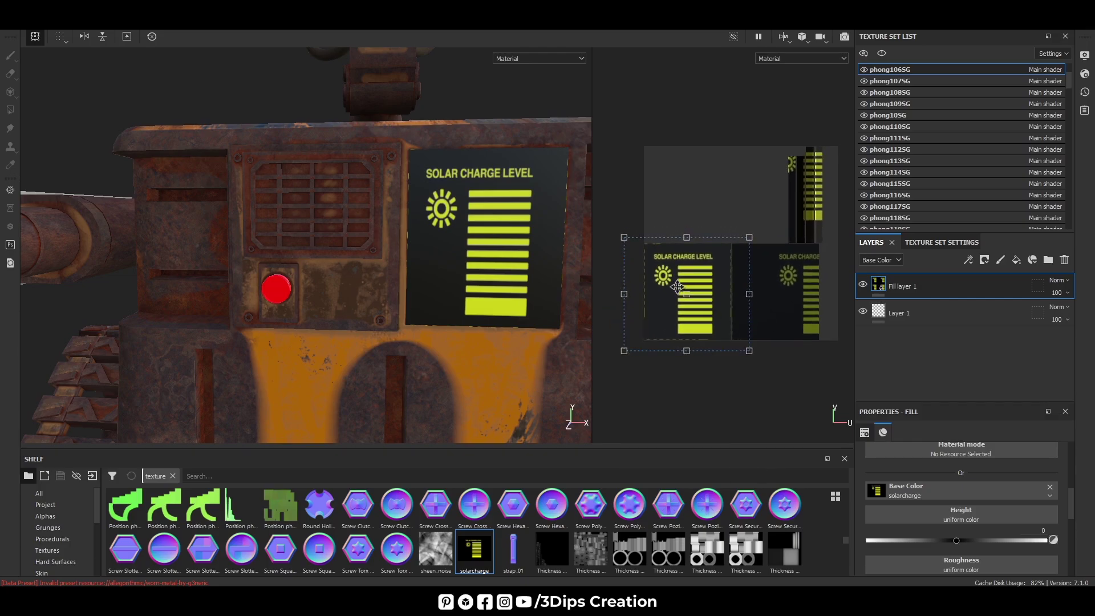
pyautogui.scroll(2, 677, 287)
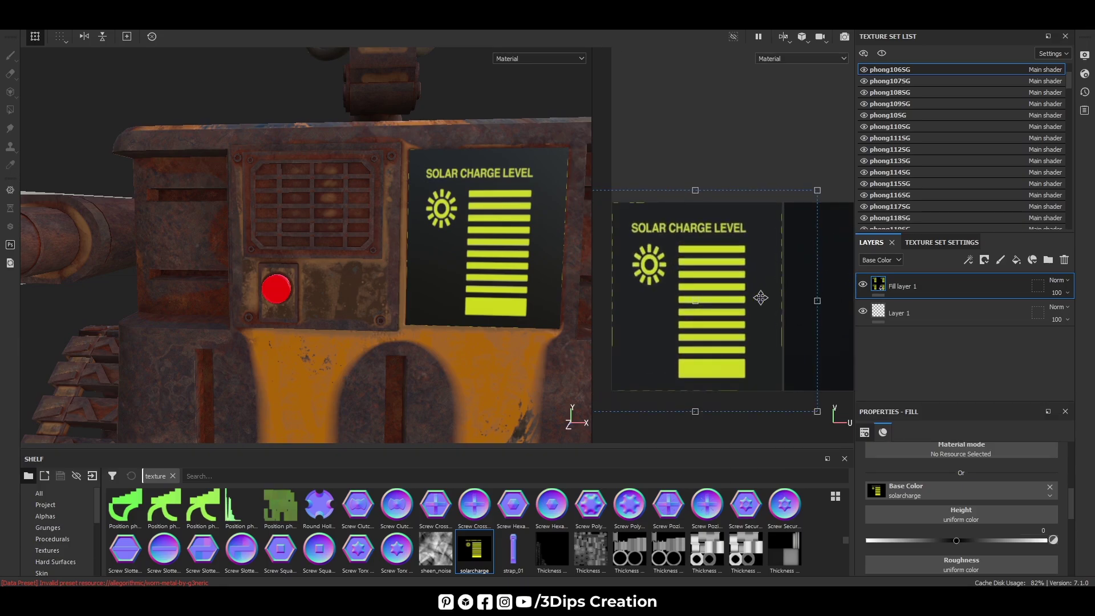
pyautogui.moveTo(704, 294); pyautogui.dragTo(708, 293)
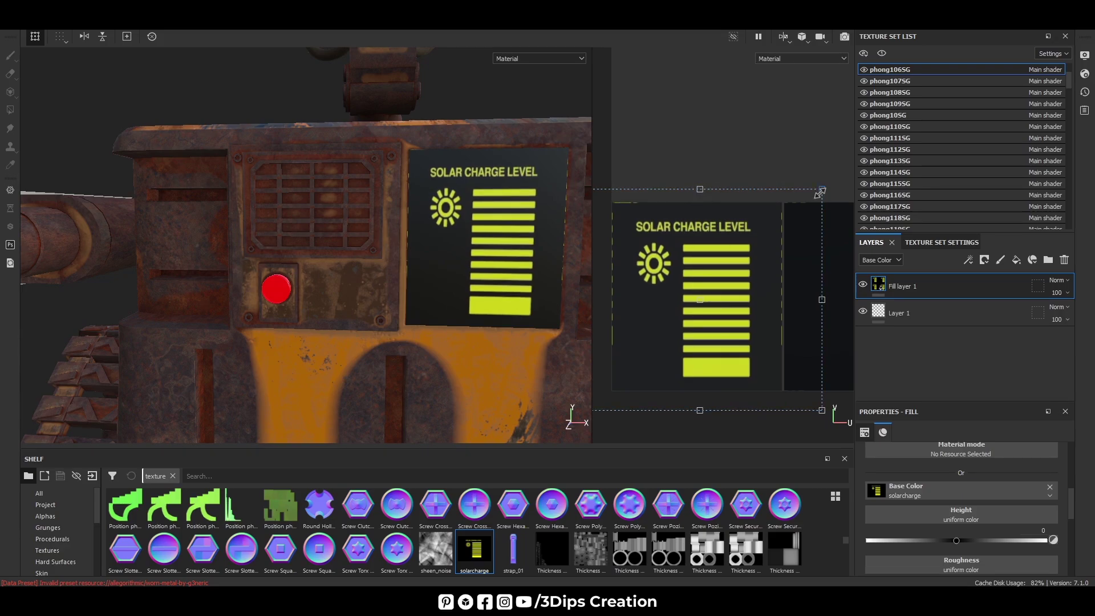
pyautogui.moveTo(819, 194)
pyautogui.mouseDown()
pyautogui.moveTo(827, 179)
pyautogui.moveTo(811, 216)
pyautogui.moveTo(844, 174)
pyautogui.mouseUp()
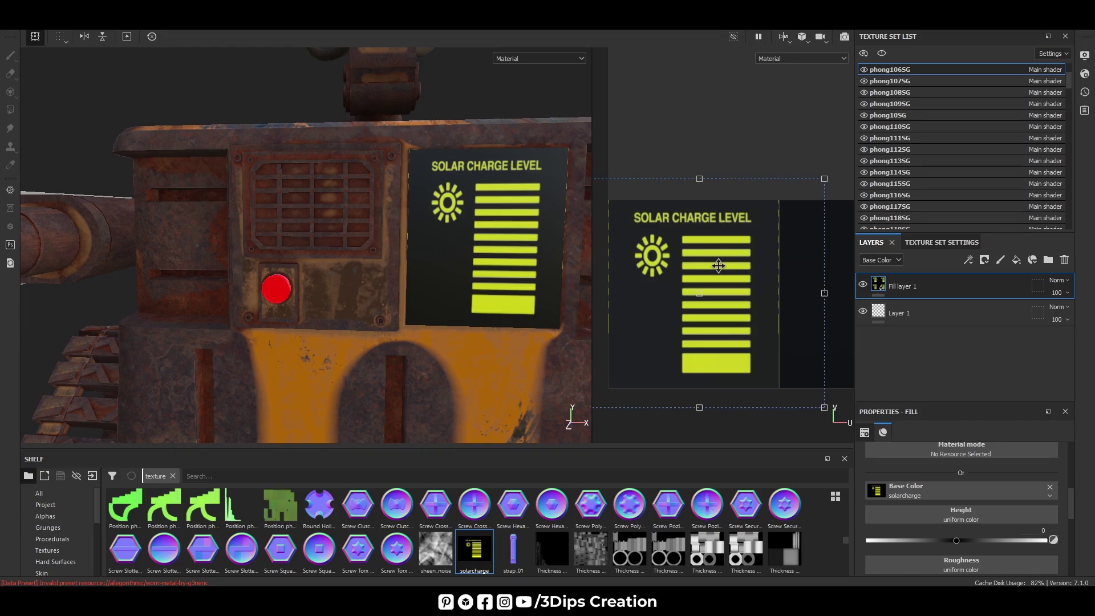
pyautogui.moveTo(718, 267); pyautogui.dragTo(719, 270)
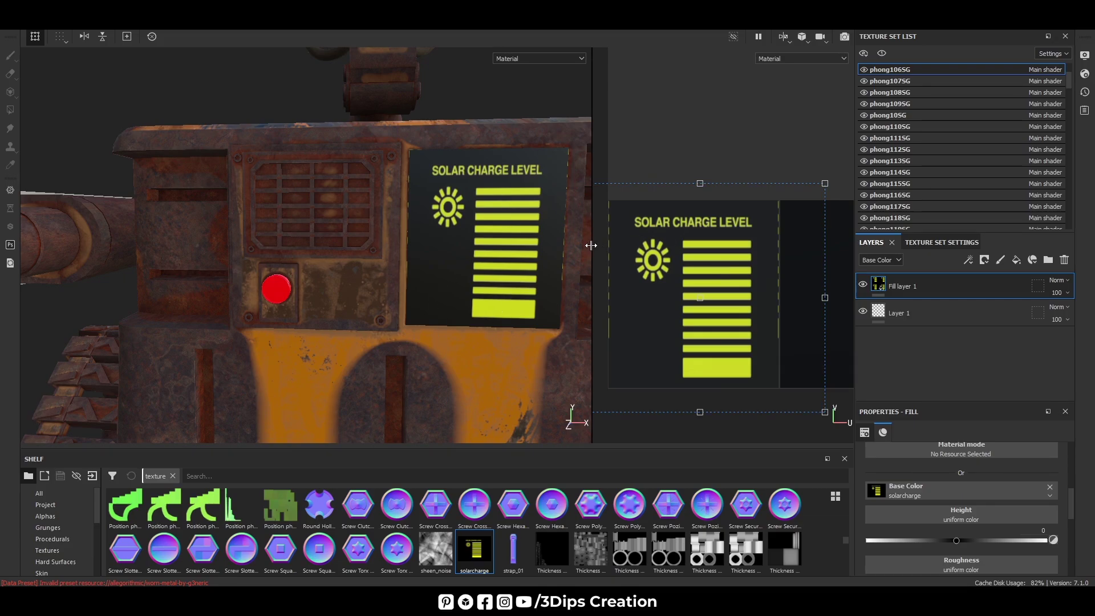
# Step: Collapse the 2D view and orbit the 3D camera to face the solar charge panel
pyautogui.moveTo(590, 245); pyautogui.dragTo(904, 246)
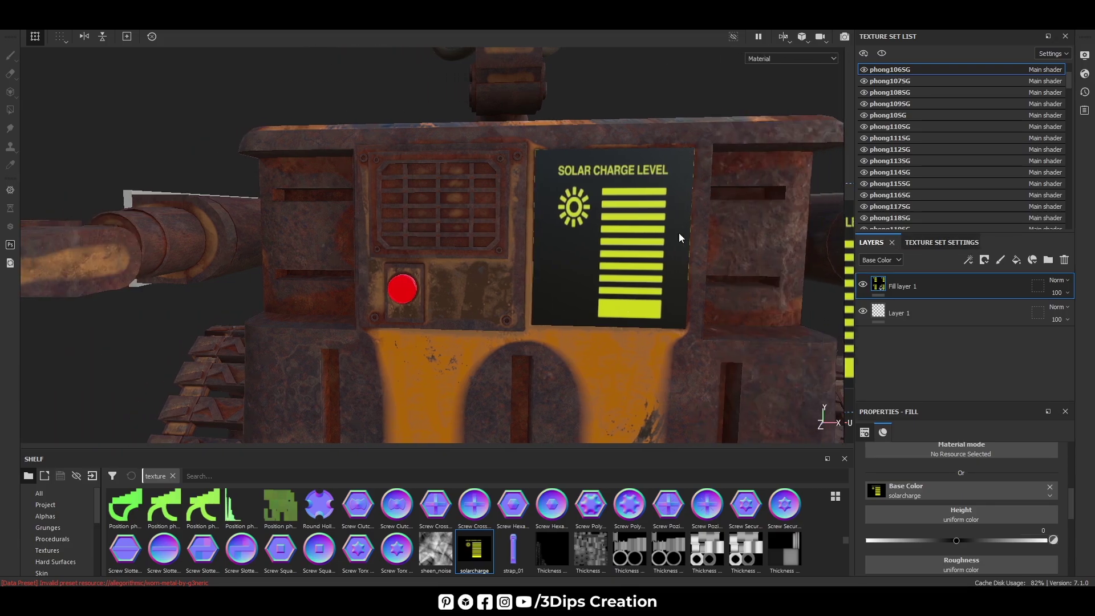
pyautogui.keyDown('alt'); pyautogui.moveTo(679, 233); pyautogui.dragTo(645, 151); pyautogui.keyUp('alt')
pyautogui.scroll(2, 639, 151)
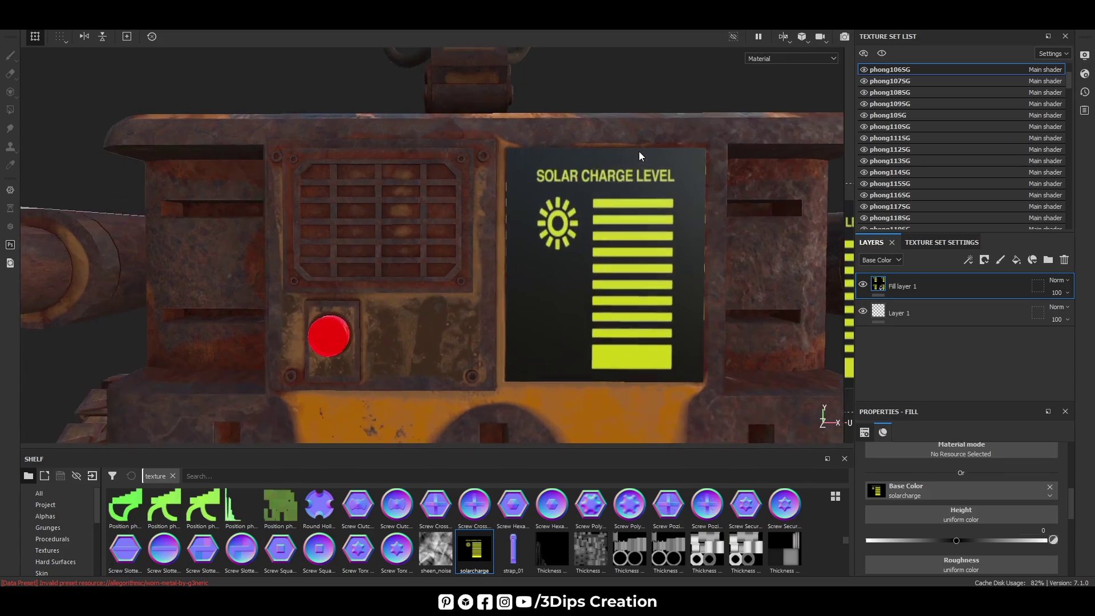
pyautogui.scroll(2, 639, 152)
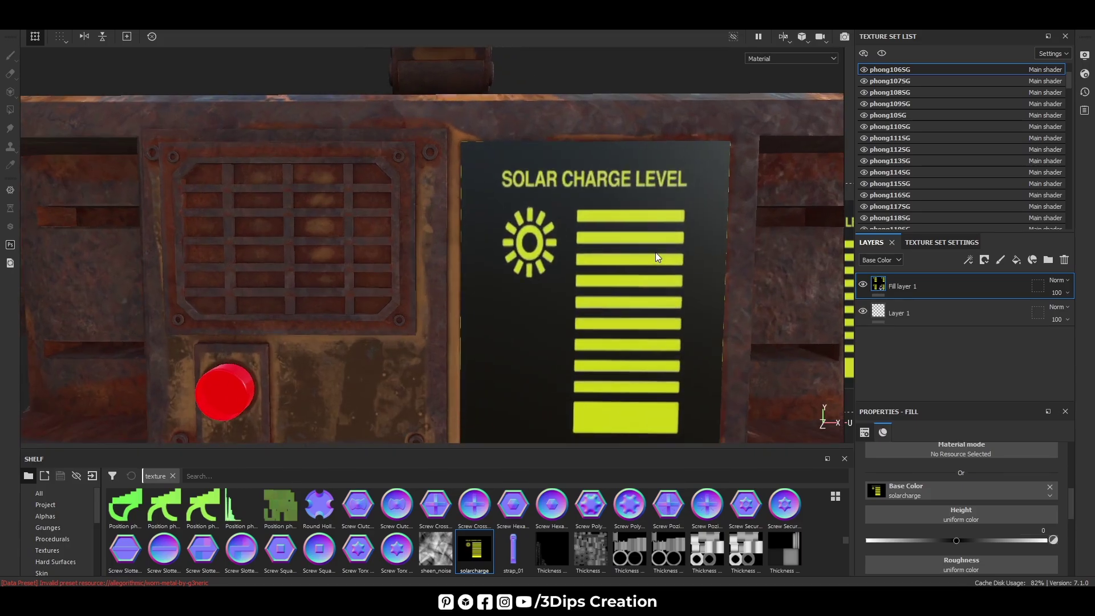
pyautogui.keyDown('alt'); pyautogui.moveTo(750, 244); pyautogui.dragTo(627, 306); pyautogui.keyUp('alt')
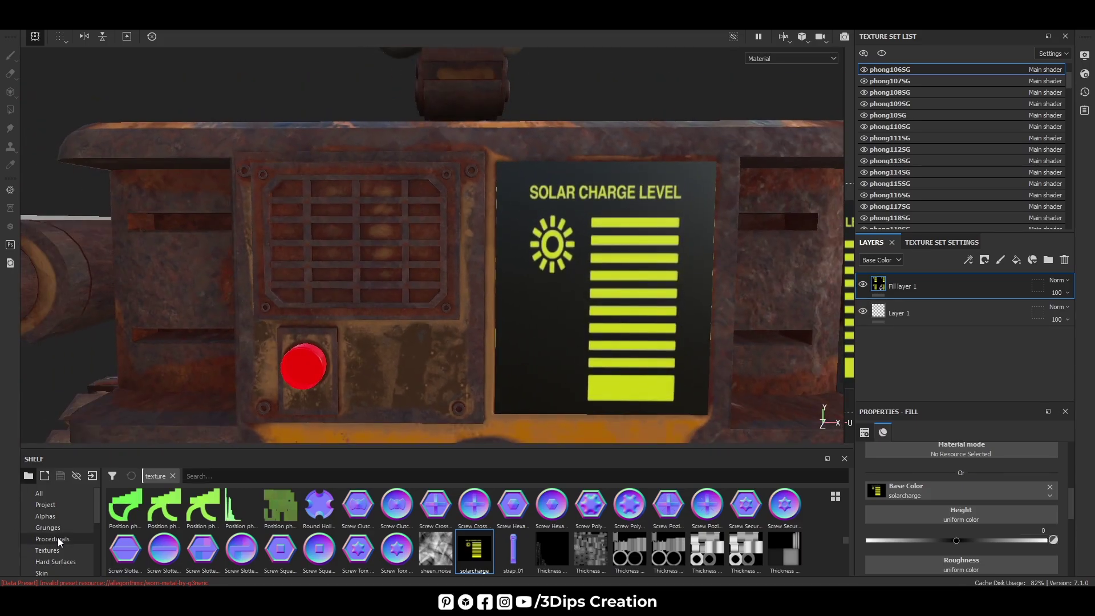
pyautogui.scroll(-2, 57, 537)
# Step: Show the shelf's Brushes category, scroll the list and try a brush search
pyautogui.click(57, 550)
pyautogui.scroll(-2, 407, 516)
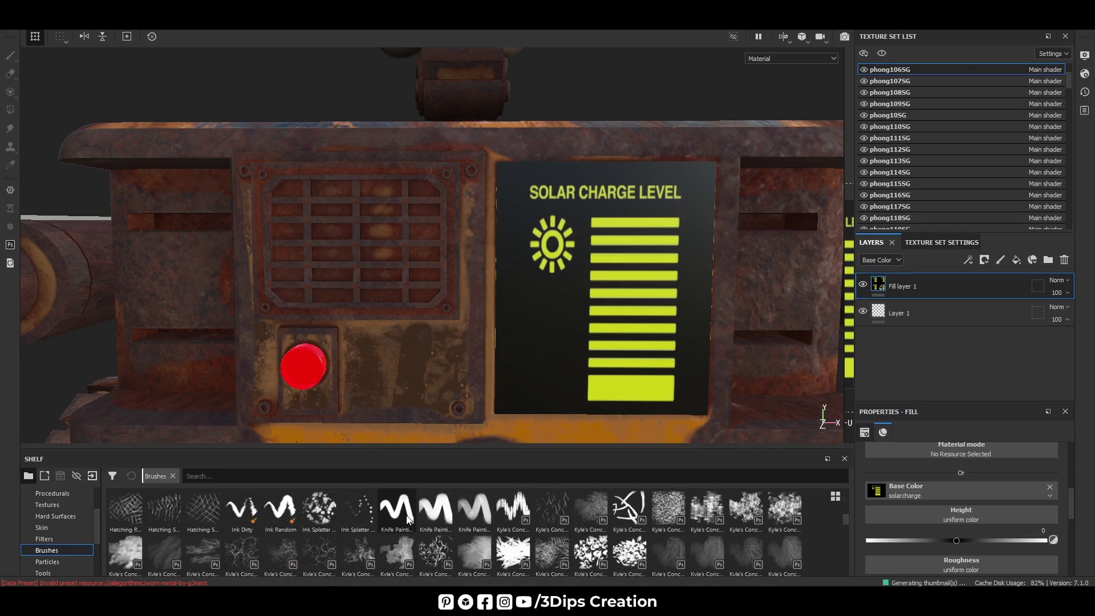
pyautogui.scroll(-2, 433, 530)
pyautogui.scroll(-2, 462, 544)
pyautogui.scroll(-2, 495, 562)
pyautogui.scroll(-3, 496, 562)
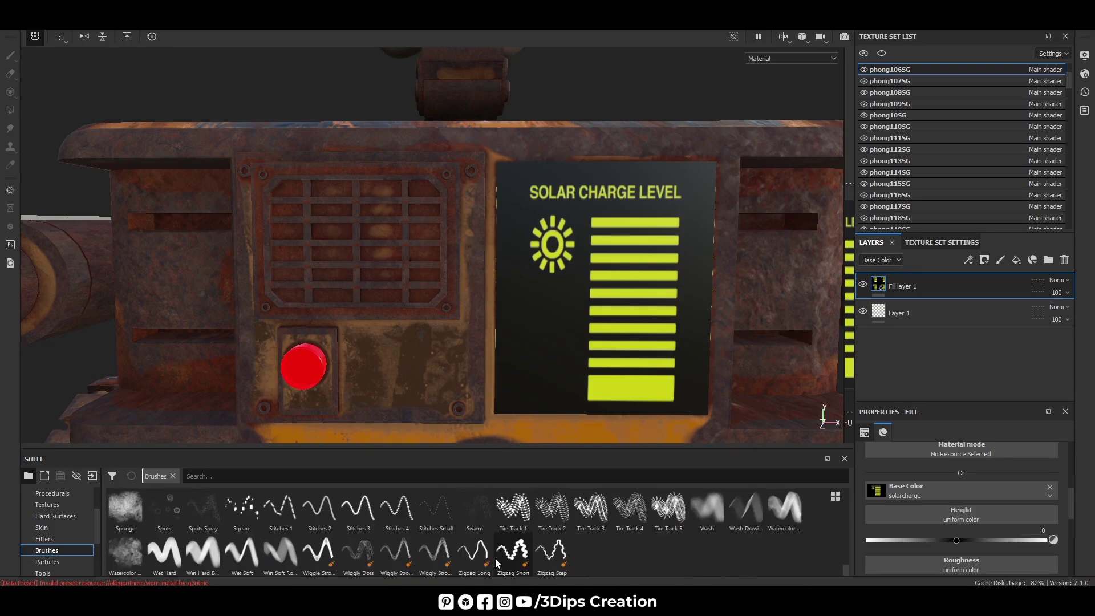
pyautogui.click(252, 476)
pyautogui.write('cr')
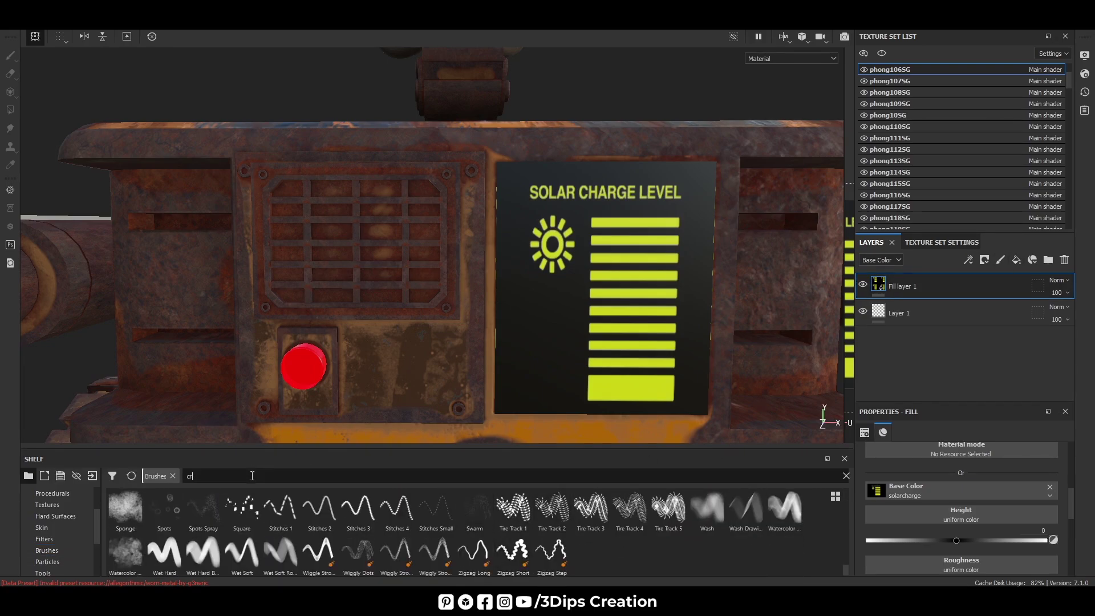
pyautogui.write('a')
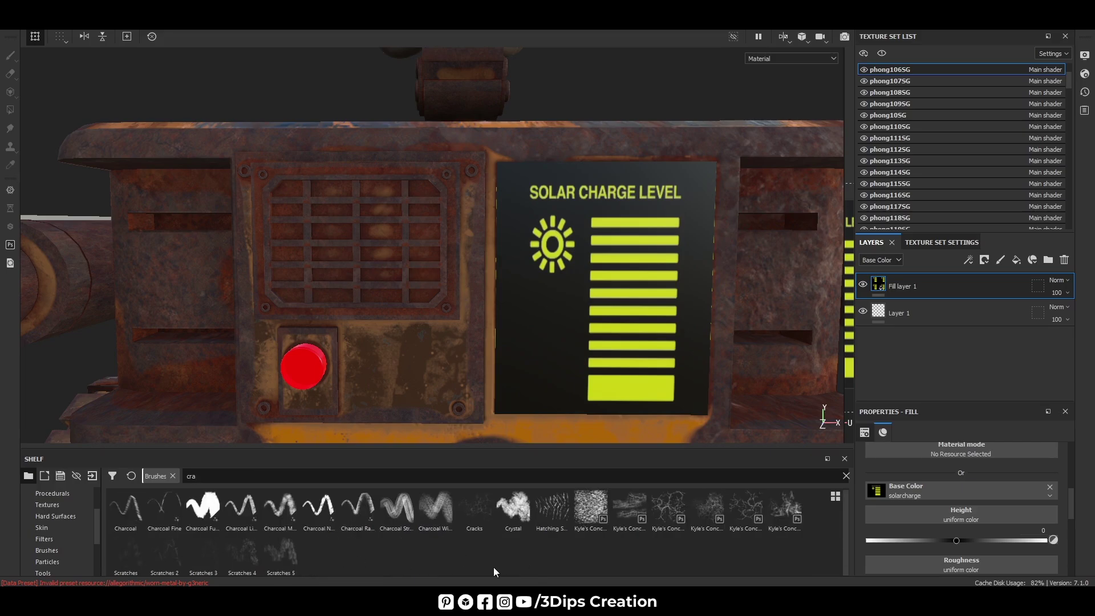
pyautogui.press('BackSpace')
pyautogui.press('BackSpace')
pyautogui.press('BackSpace')
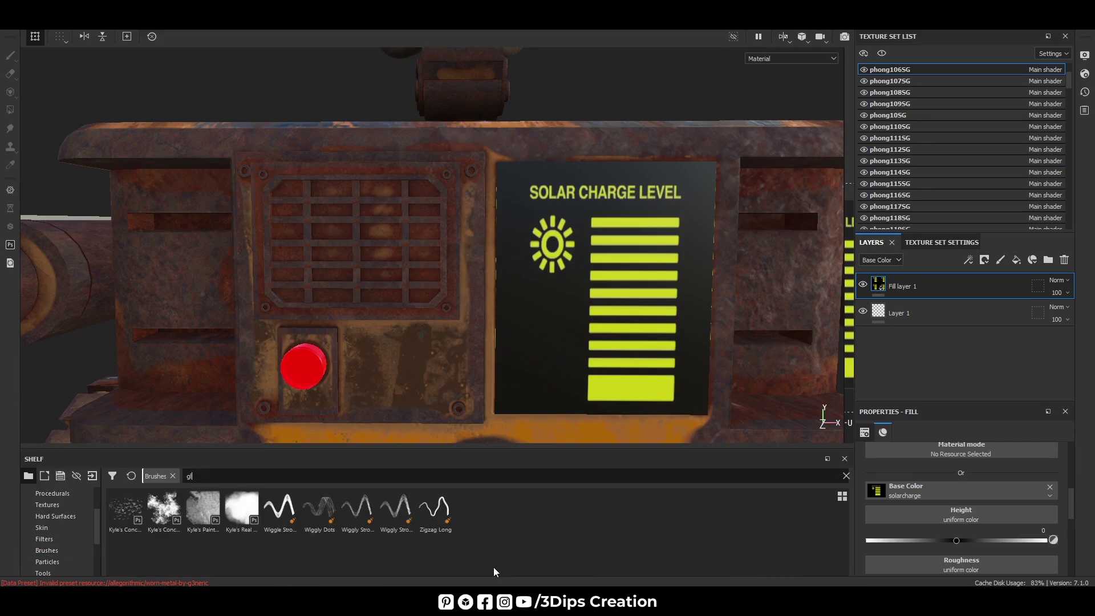
# Step: Filter brushes by 'di' and pick the Smooth Noisy brush
pyautogui.scroll(-10, 597, 536)
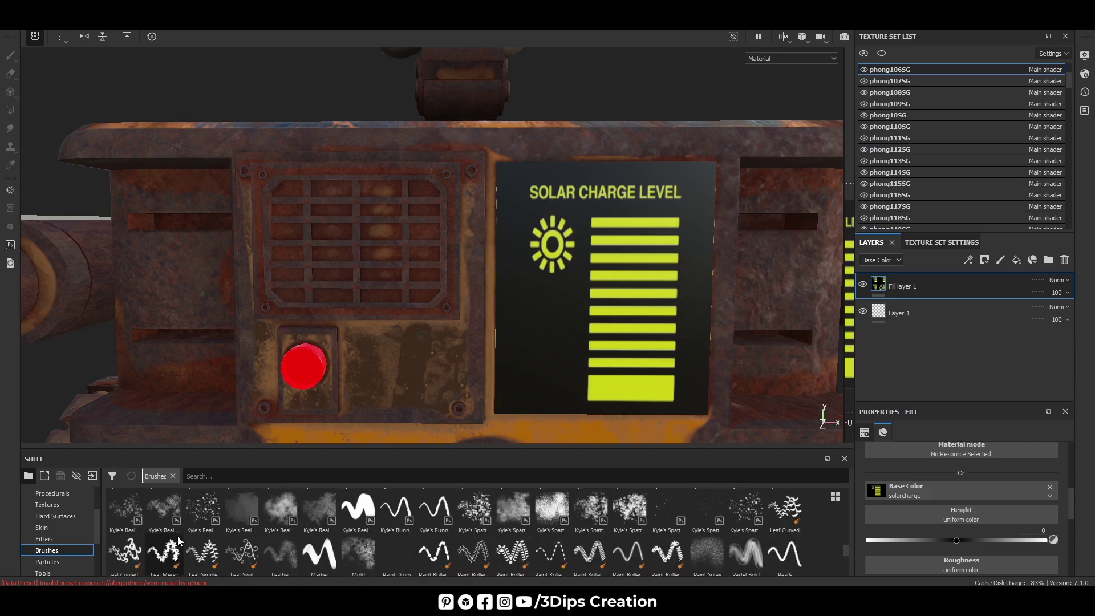
pyautogui.scroll(-2, 177, 536)
pyautogui.scroll(-2, 177, 536)
pyautogui.scroll(-2, 177, 536)
pyautogui.scroll(-2, 177, 536)
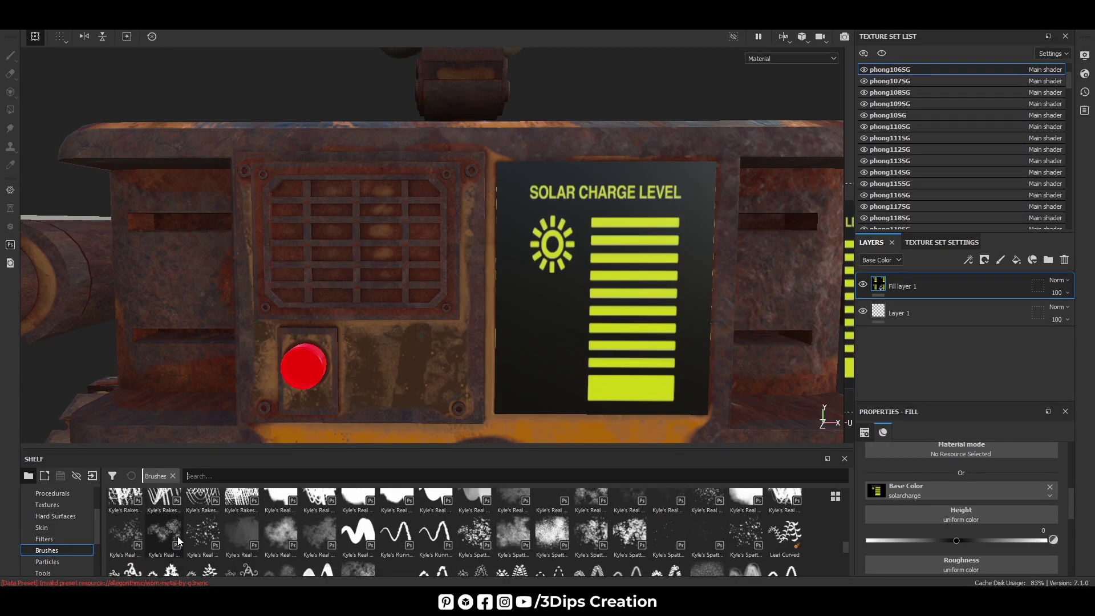
pyautogui.scroll(-2, 176, 536)
pyautogui.scroll(-2, 177, 536)
pyautogui.scroll(-2, 177, 536)
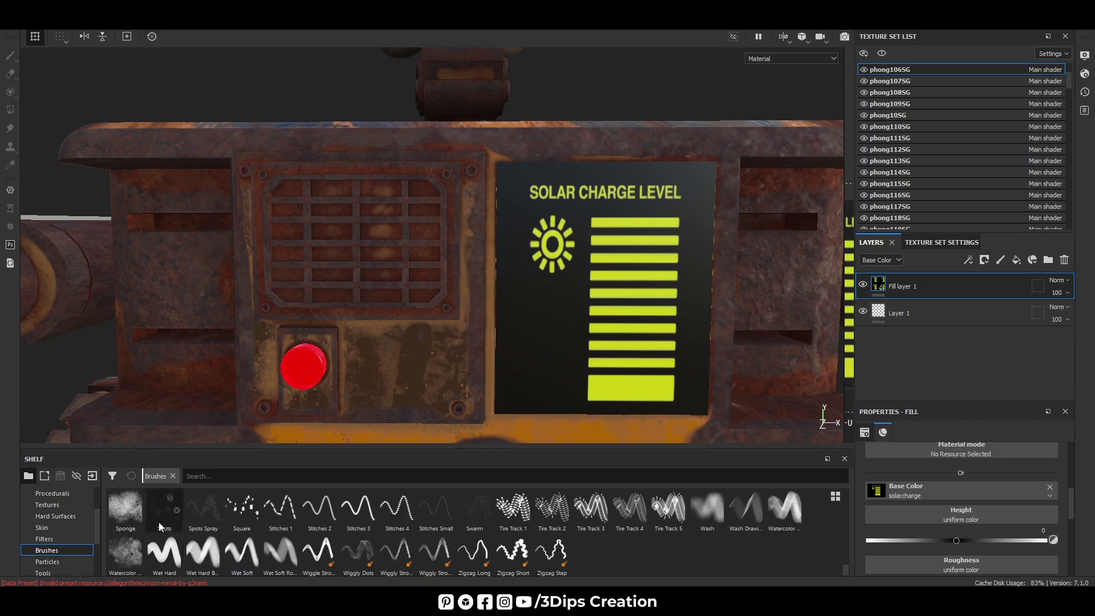
pyautogui.write('di')
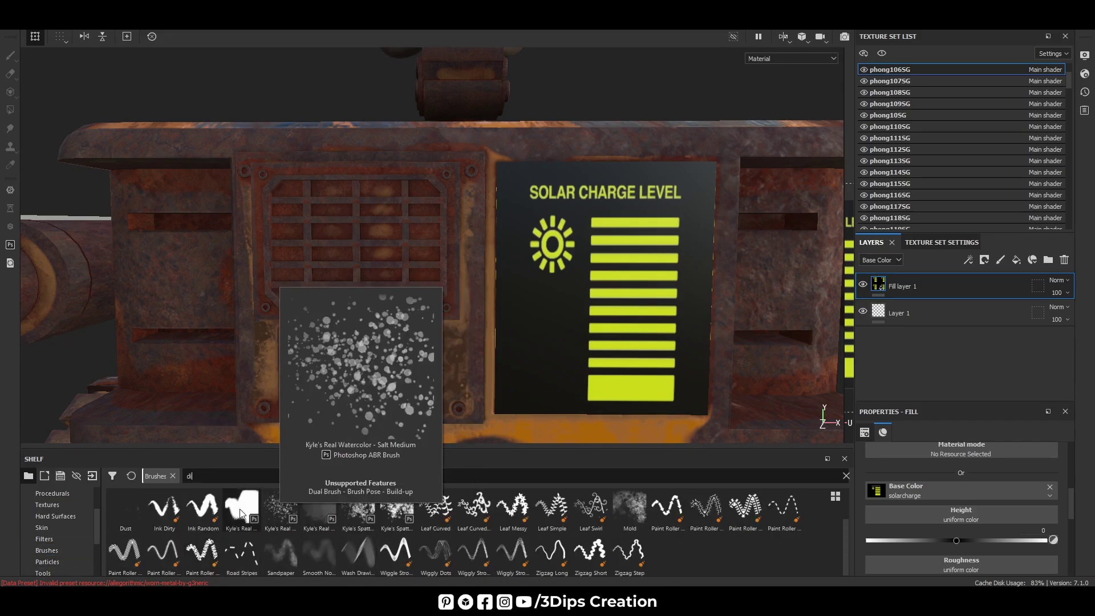
pyautogui.click(313, 560)
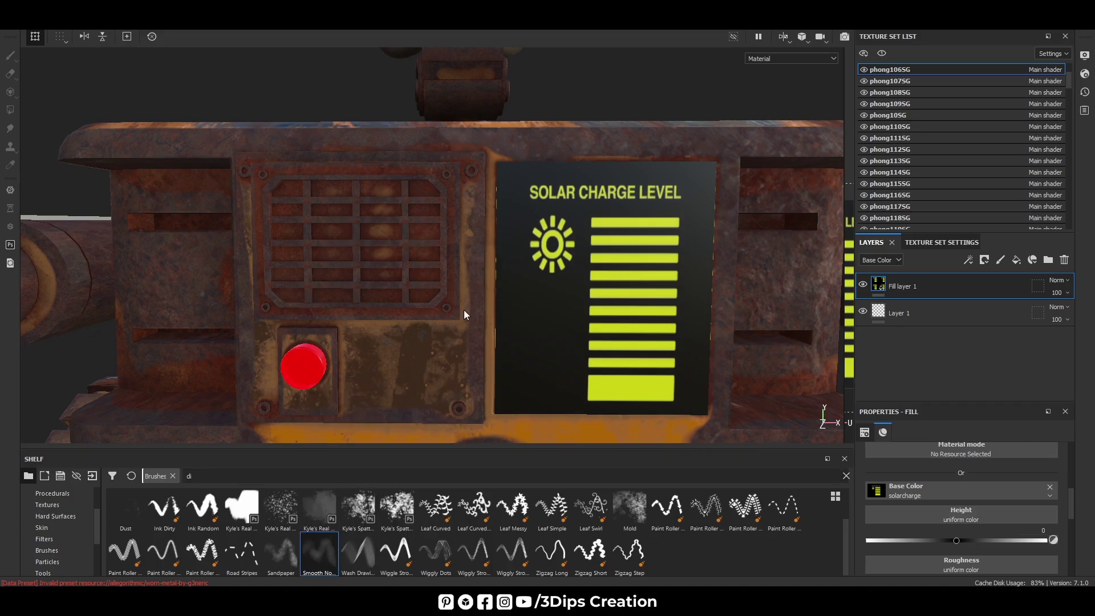
# Step: Add a new paint layer and set the brush to flow 100 with stroke opacity 5
pyautogui.click(999, 260)
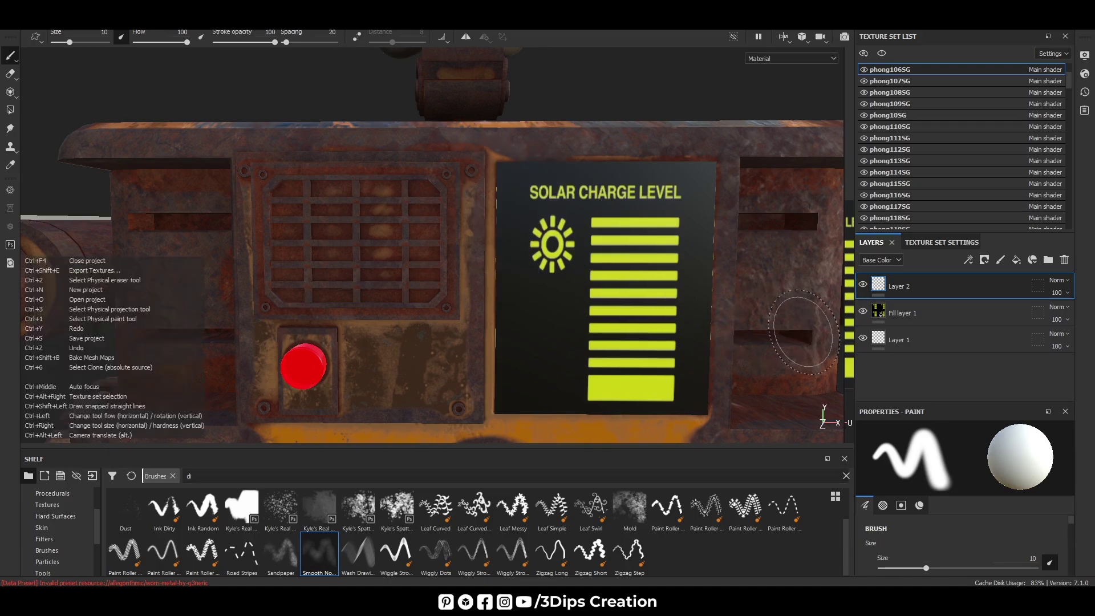
pyautogui.scroll(-3, 992, 532)
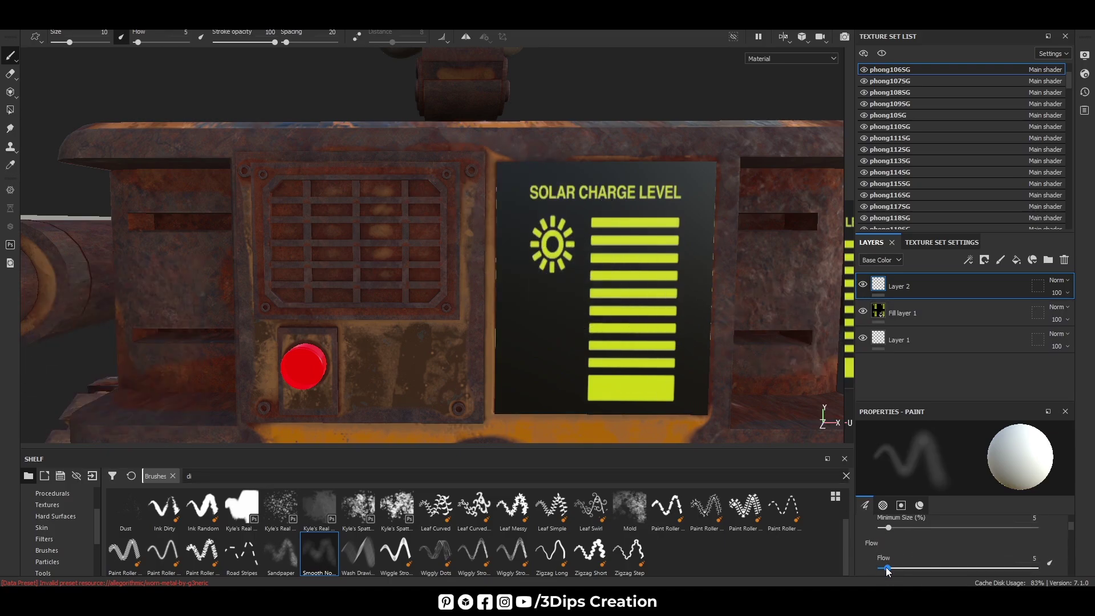
pyautogui.click(885, 568)
pyautogui.scroll(-5, 891, 542)
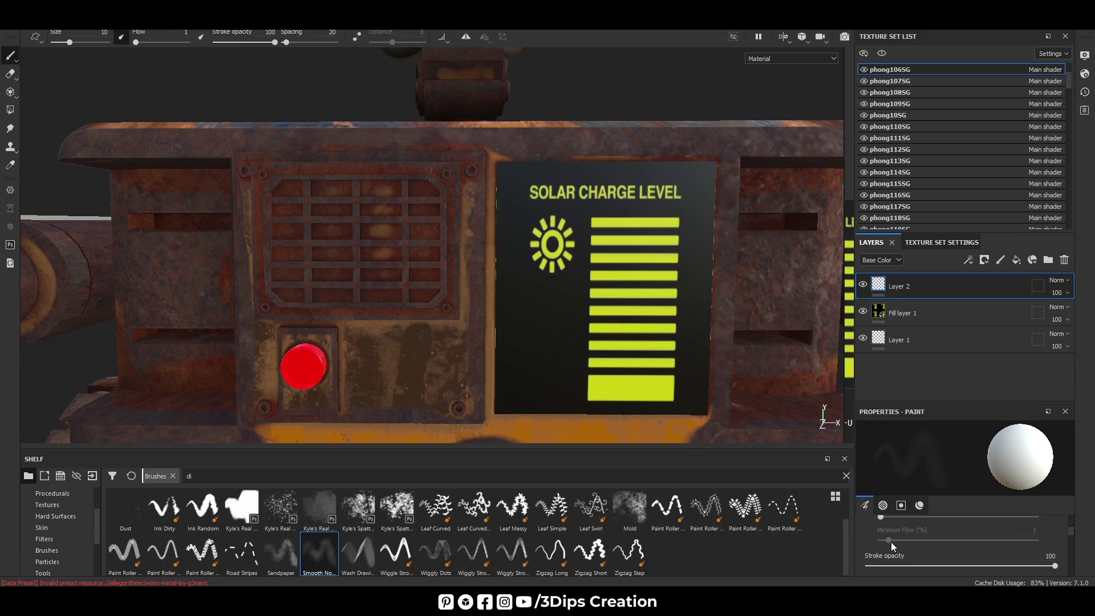
pyautogui.moveTo(912, 555); pyautogui.dragTo(858, 560)
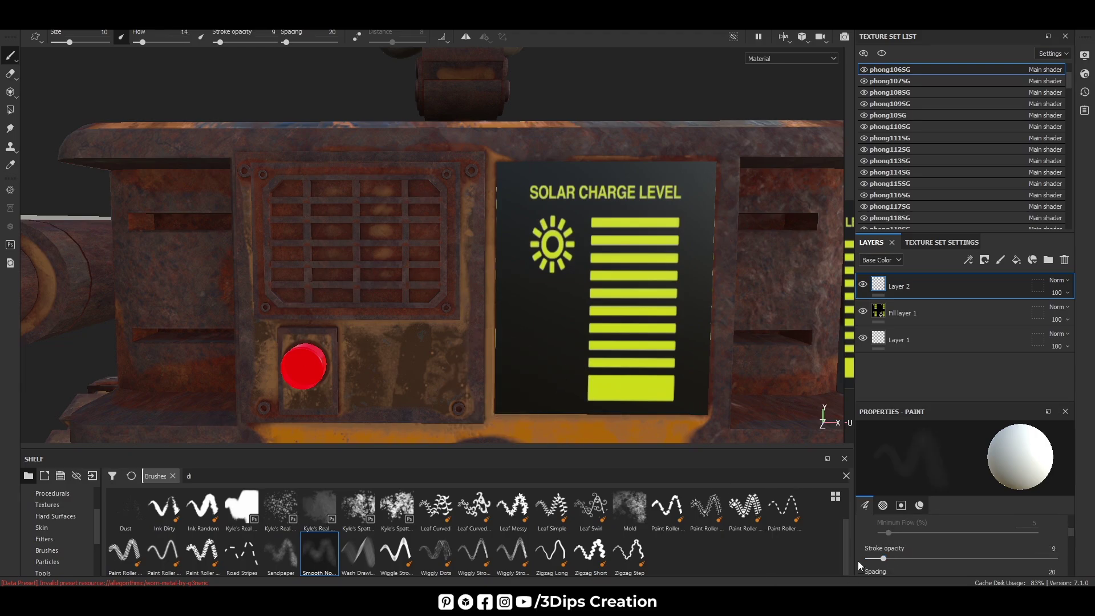
pyautogui.scroll(2, 897, 546)
pyautogui.moveTo(899, 528); pyautogui.dragTo(1061, 531)
pyautogui.scroll(-2, 1065, 536)
pyautogui.write('5')
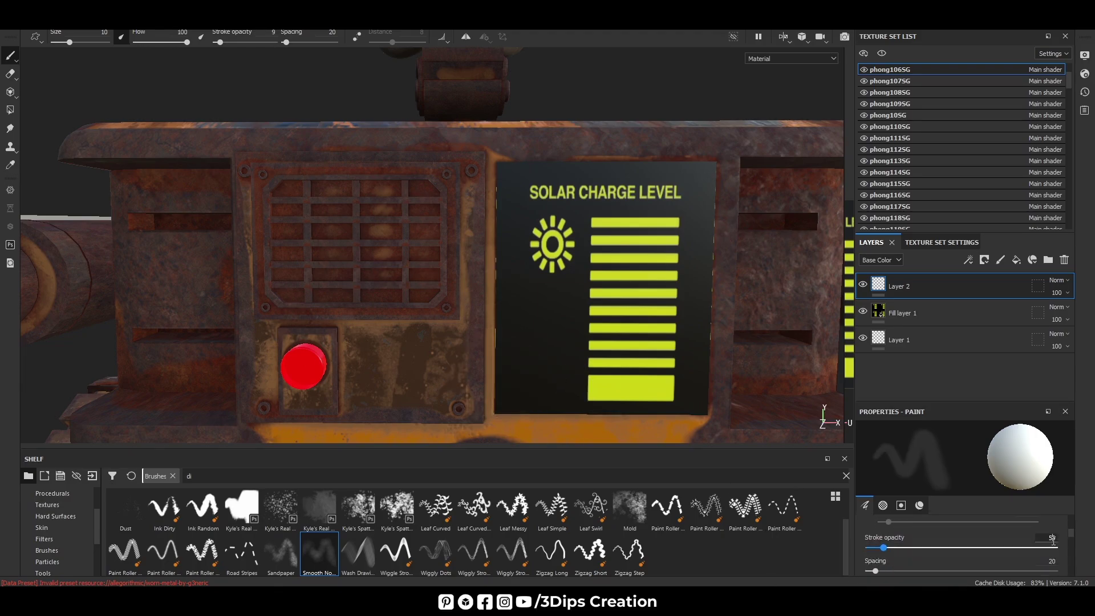
pyautogui.press('Return')
pyautogui.press('Return')
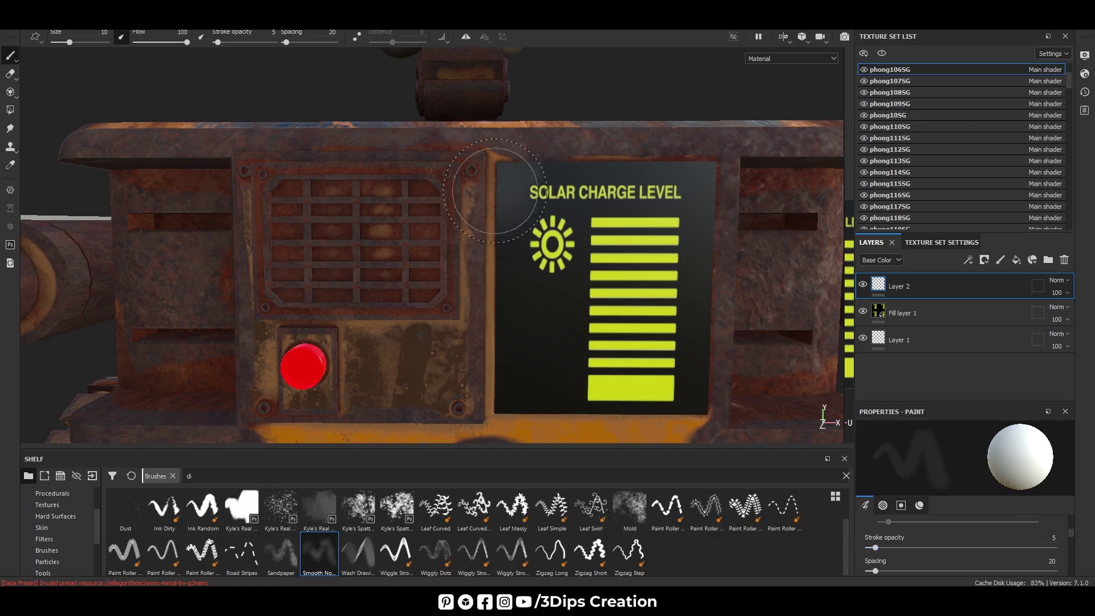
# Step: Test a smaller rough textured brush with a grey stroke on the panel, then undo it
pyautogui.click(319, 507)
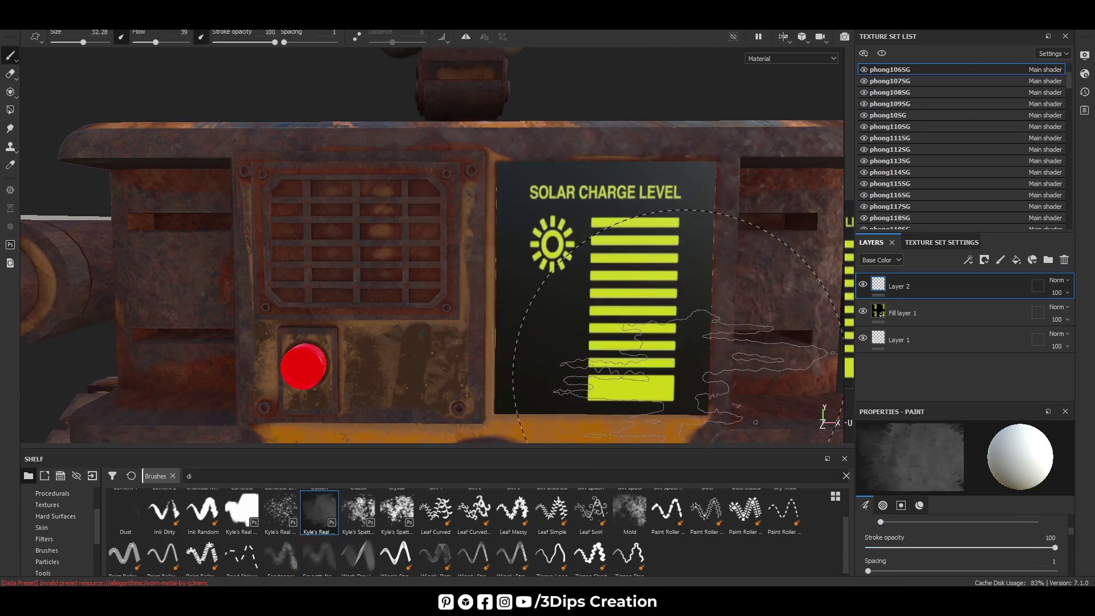
pyautogui.scroll(5, 866, 539)
pyautogui.click(902, 543)
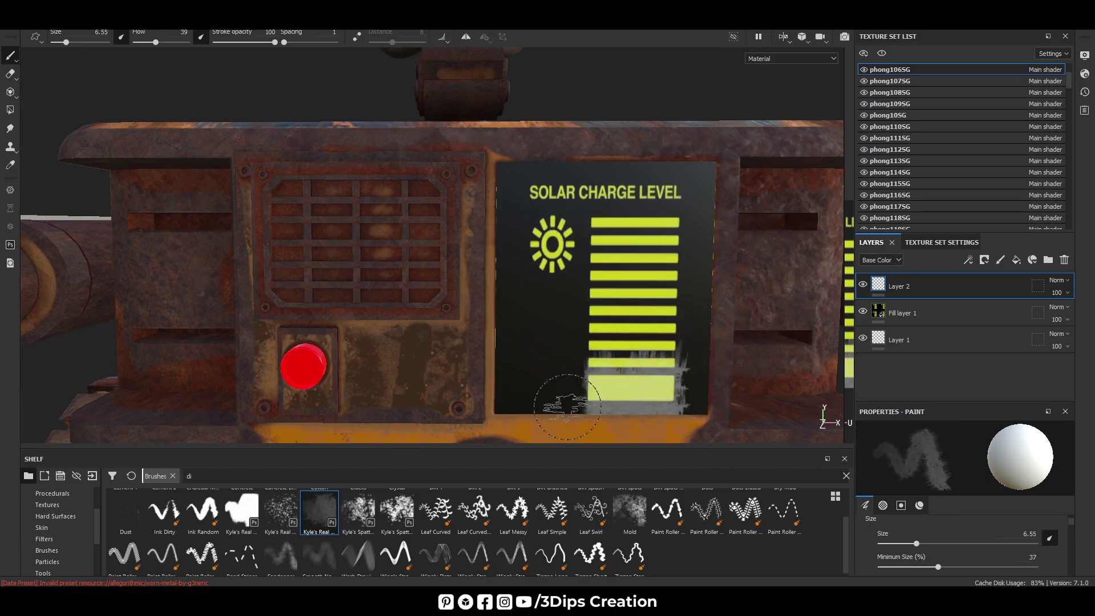
pyautogui.moveTo(684, 395); pyautogui.dragTo(710, 371)
pyautogui.scroll(-2, 922, 565)
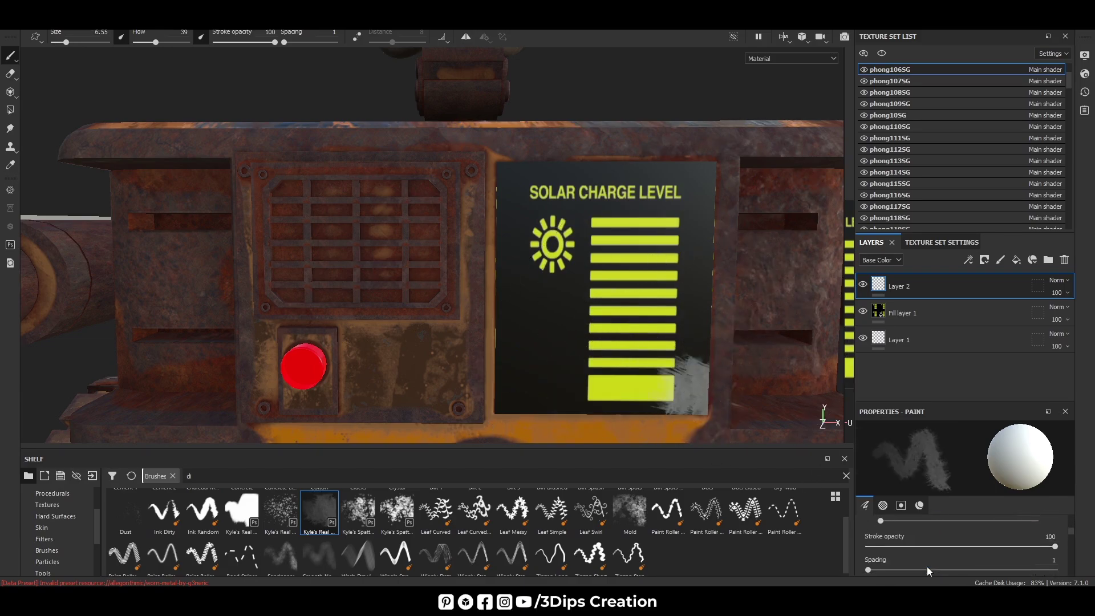
pyautogui.hotkey('ctrl', 'z')
# Step: Try the Dust, Concrete and Cement 1 brushes, dabbing dust along the panel's edges
pyautogui.click(126, 509)
pyautogui.scroll(1, 262, 535)
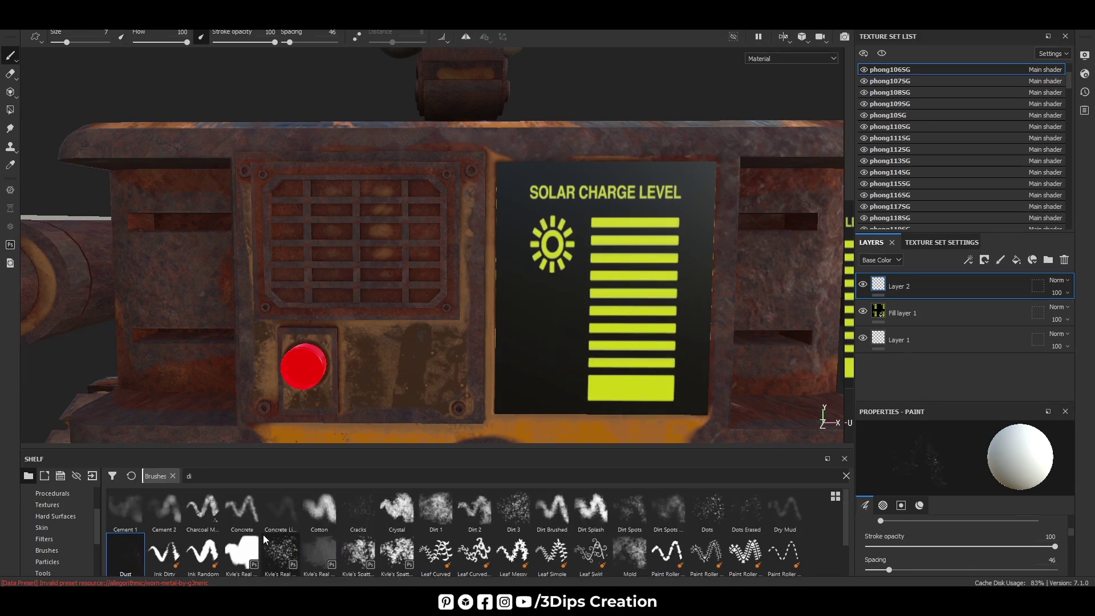
pyautogui.click(290, 509)
pyautogui.moveTo(521, 211); pyautogui.dragTo(523, 349)
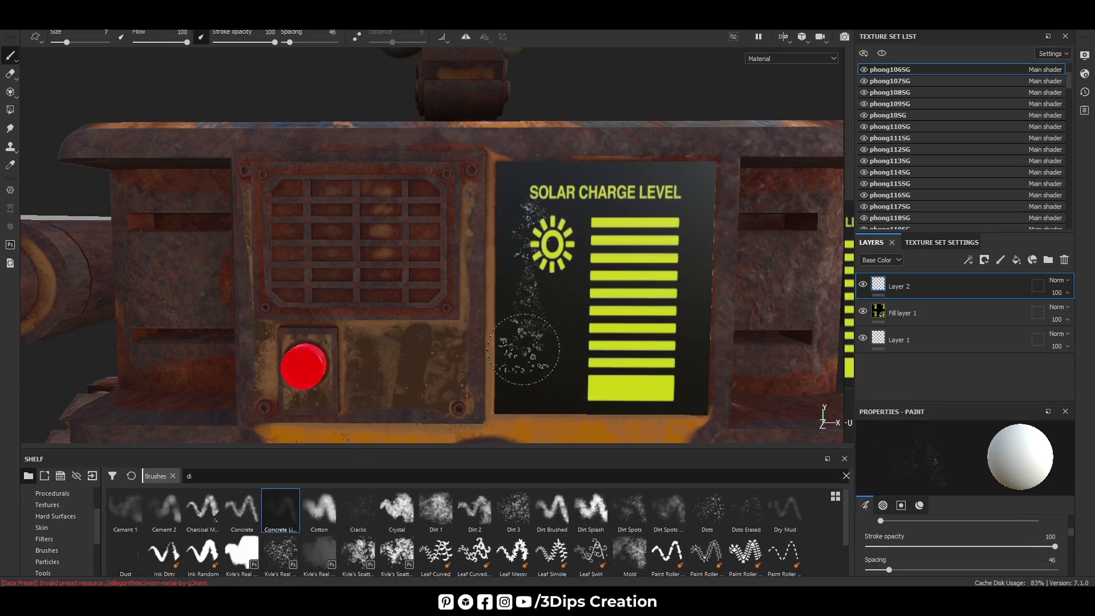
pyautogui.click(121, 500)
pyautogui.moveTo(521, 216); pyautogui.dragTo(522, 376)
pyautogui.moveTo(684, 399); pyautogui.dragTo(701, 371)
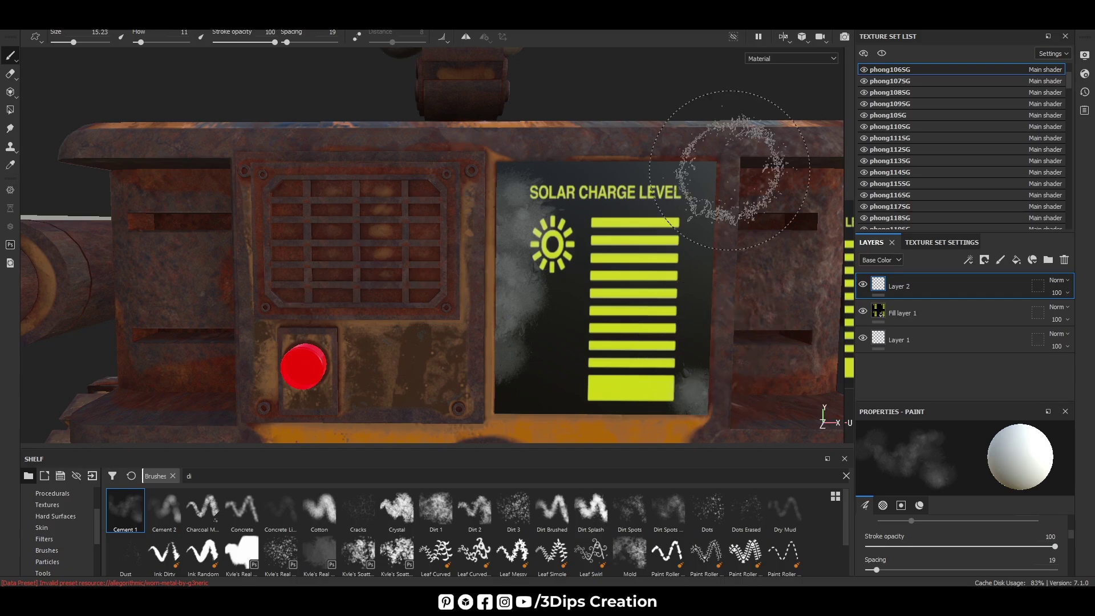
pyautogui.moveTo(715, 177); pyautogui.dragTo(693, 285)
# Step: Undo the heavy dust strokes and add a faint dusty patch on the panel's lower right
pyautogui.hotkey('ctrl', 'z')
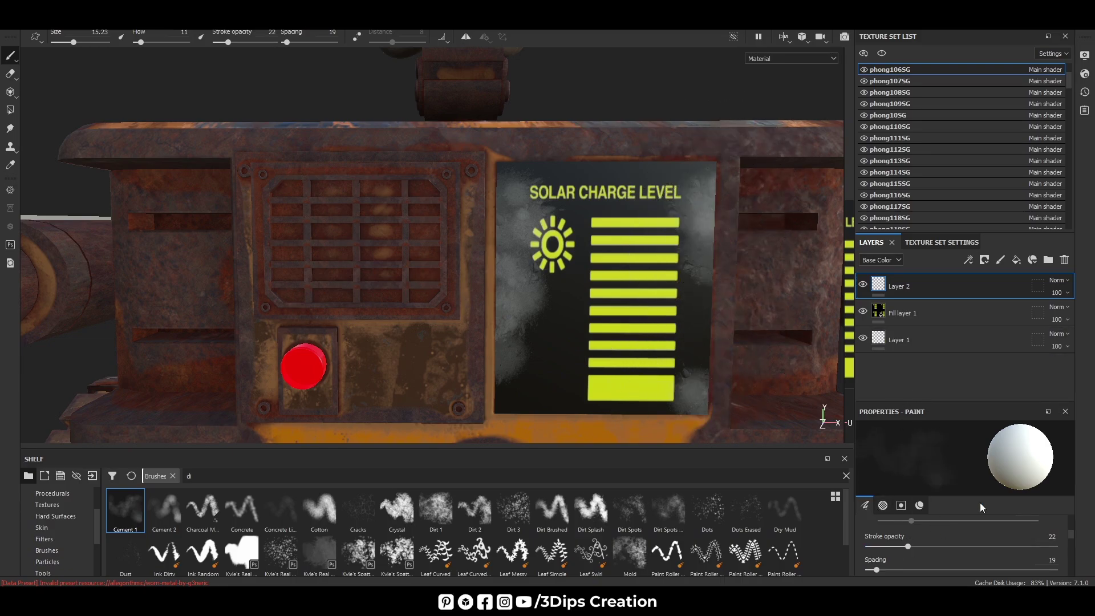
pyautogui.hotkey('ctrl', 'z')
pyautogui.hotkey('ctrl', 'z')
pyautogui.hotkey('ctrl', 'z')
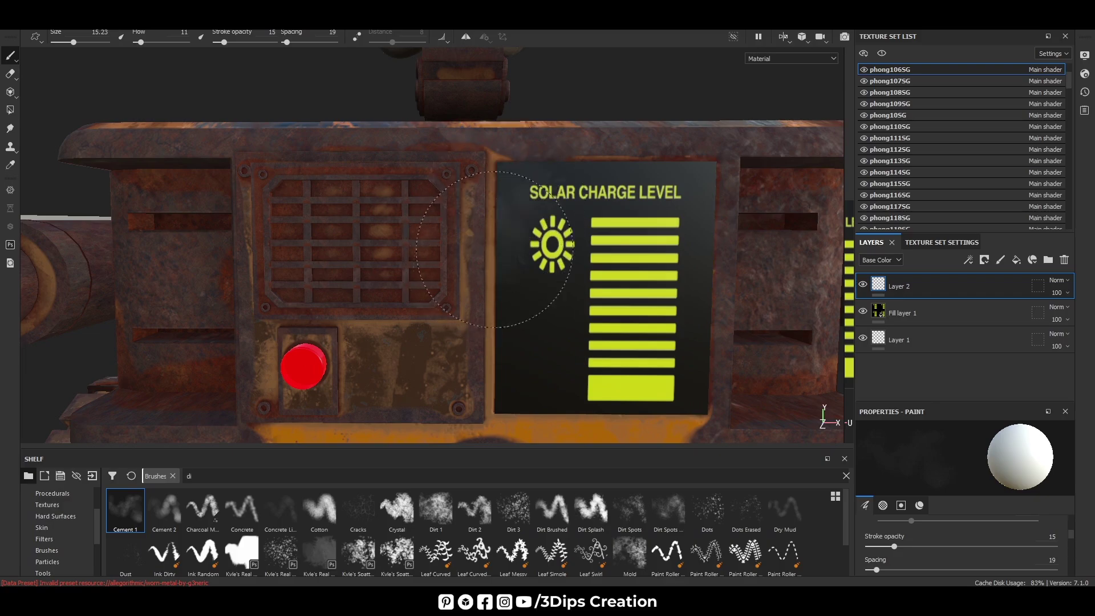
pyautogui.moveTo(648, 379); pyautogui.dragTo(717, 205)
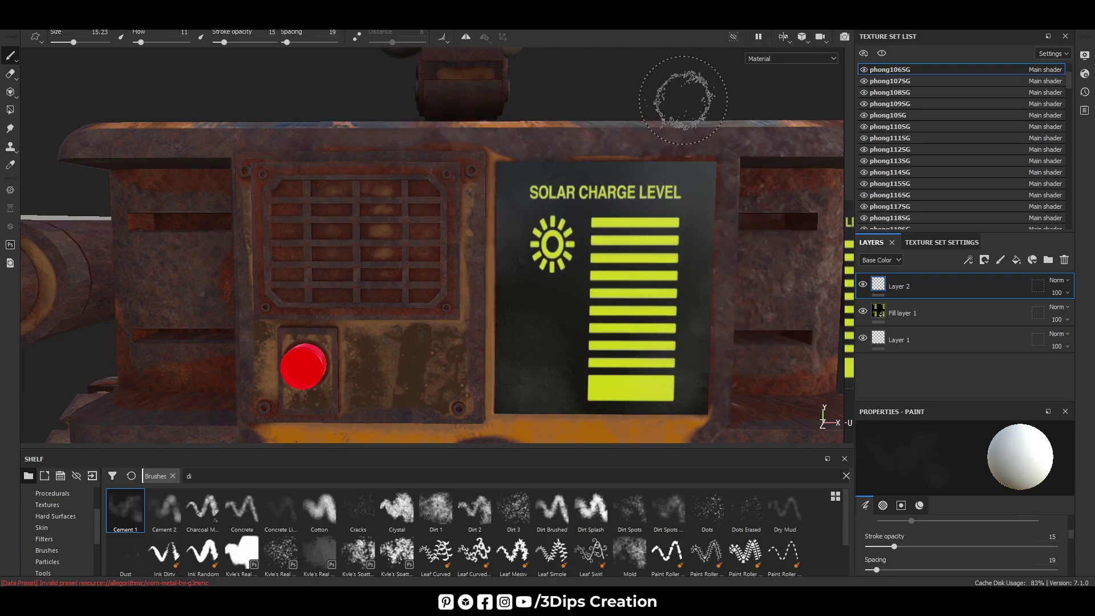
pyautogui.moveTo(682, 100)
pyautogui.keyDown('alt'); pyautogui.mouseDown()
pyautogui.moveTo(686, 126)
pyautogui.moveTo(549, 244)
pyautogui.mouseUp(); pyautogui.keyUp('alt')
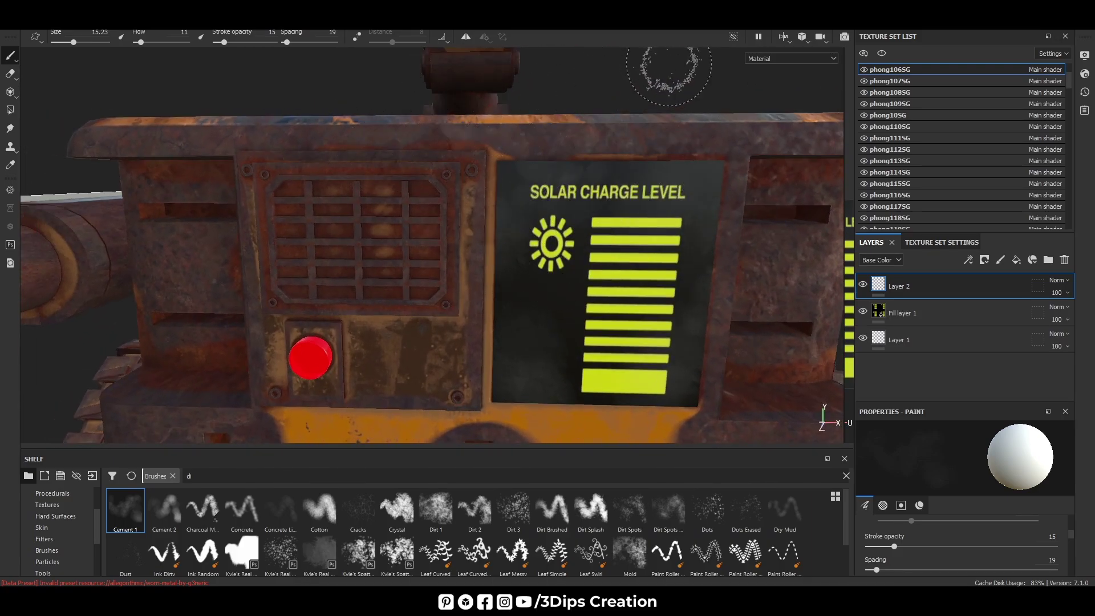
# Step: Clear the shelf search and scroll through the unfiltered brushes
pyautogui.press('BackSpace')
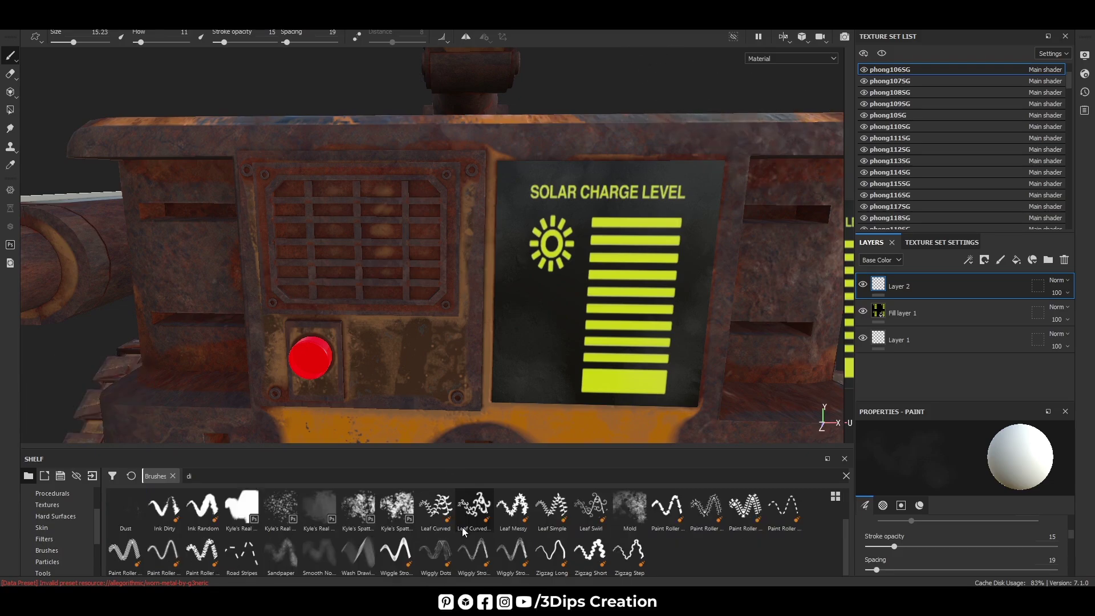
pyautogui.press('BackSpace')
pyautogui.scroll(-5, 480, 528)
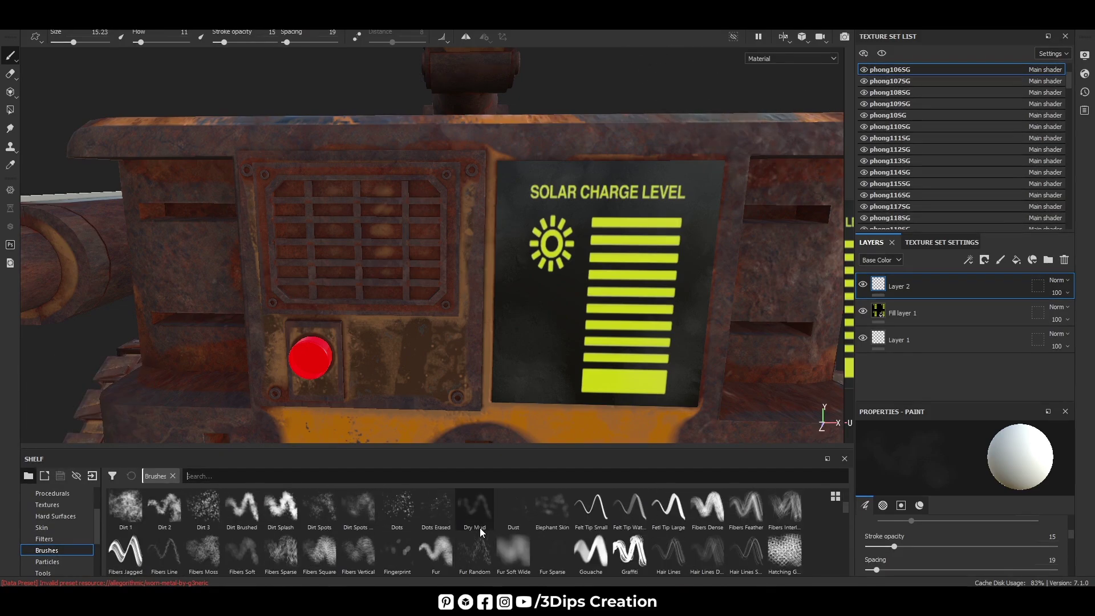
pyautogui.scroll(-5, 480, 528)
pyautogui.scroll(-5, 839, 539)
pyautogui.scroll(-5, 840, 538)
pyautogui.scroll(-3, 840, 538)
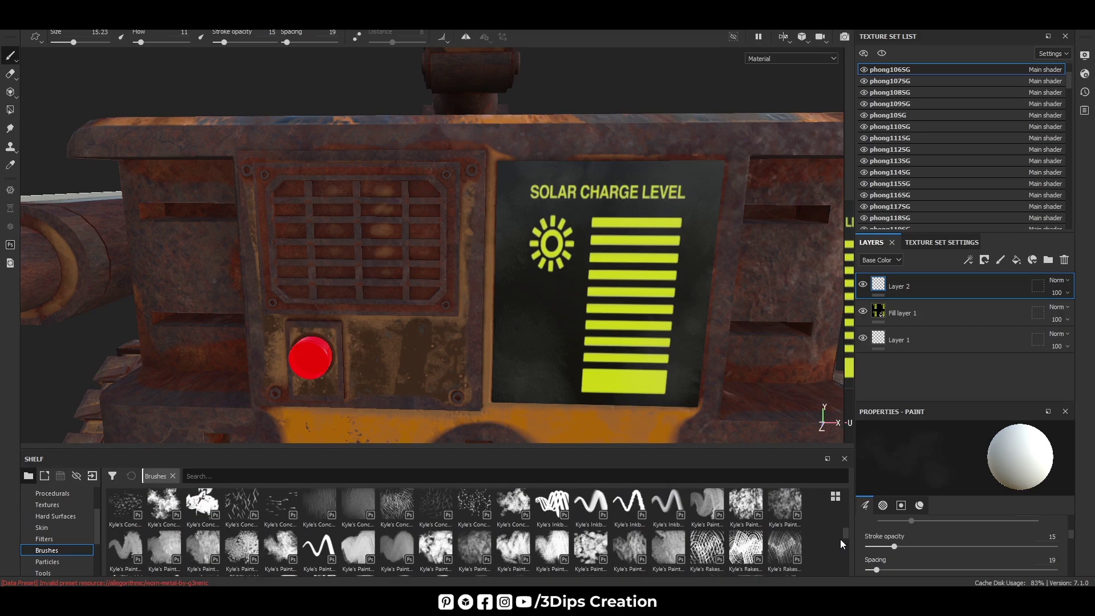
pyautogui.scroll(-3, 840, 539)
pyautogui.scroll(-3, 840, 539)
pyautogui.scroll(-3, 840, 539)
pyautogui.scroll(-3, 840, 539)
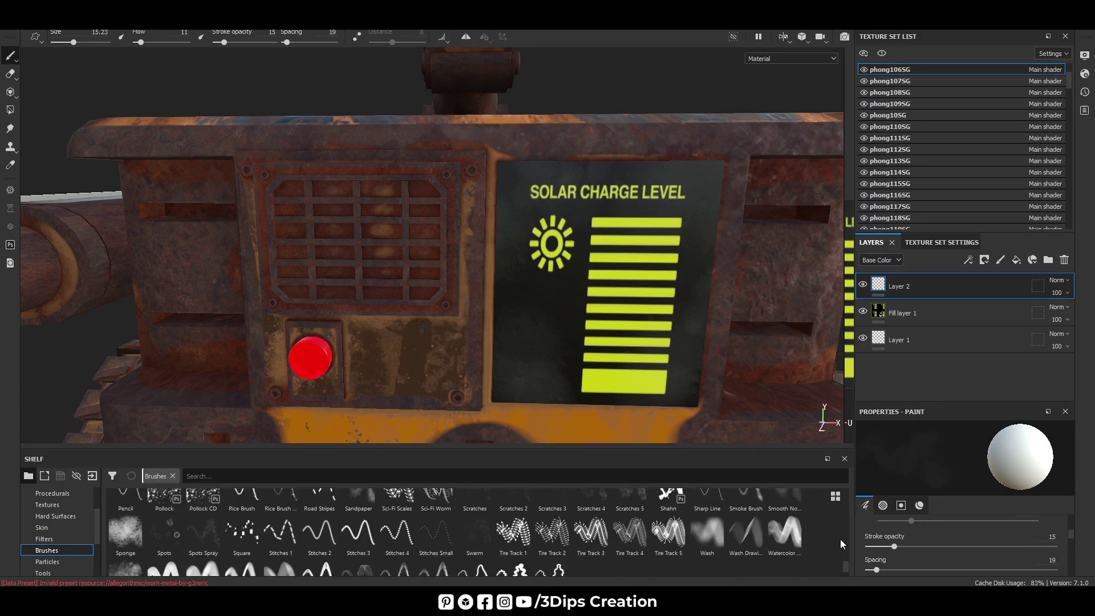
# Step: Browse the Skin, Hard Surfaces and Procedurals shelf categories
pyautogui.click(46, 528)
pyautogui.click(56, 516)
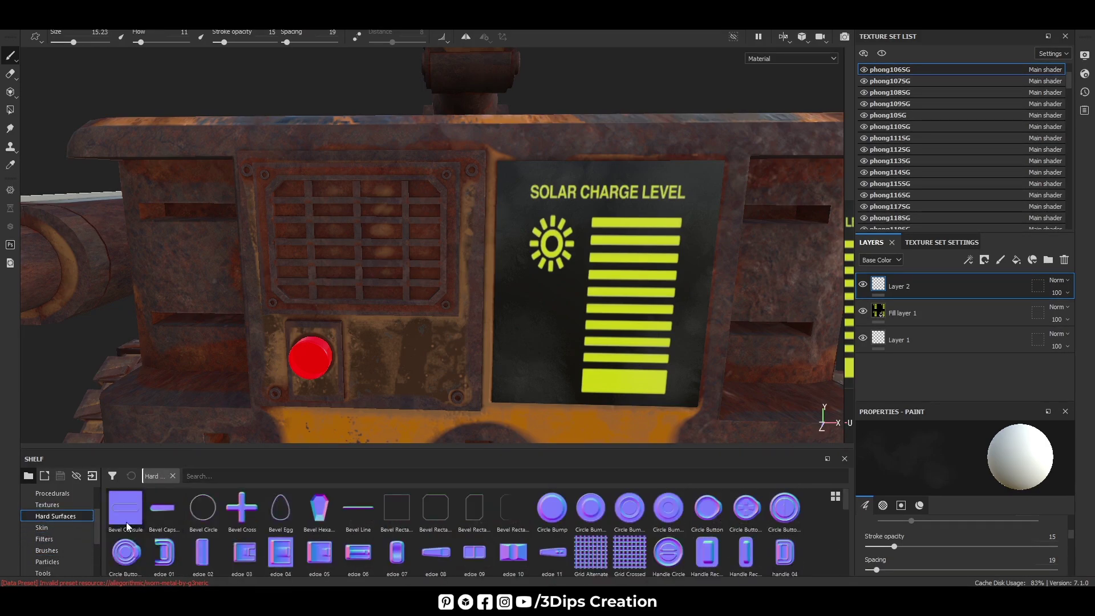
pyautogui.click(52, 494)
pyautogui.scroll(-5, 818, 556)
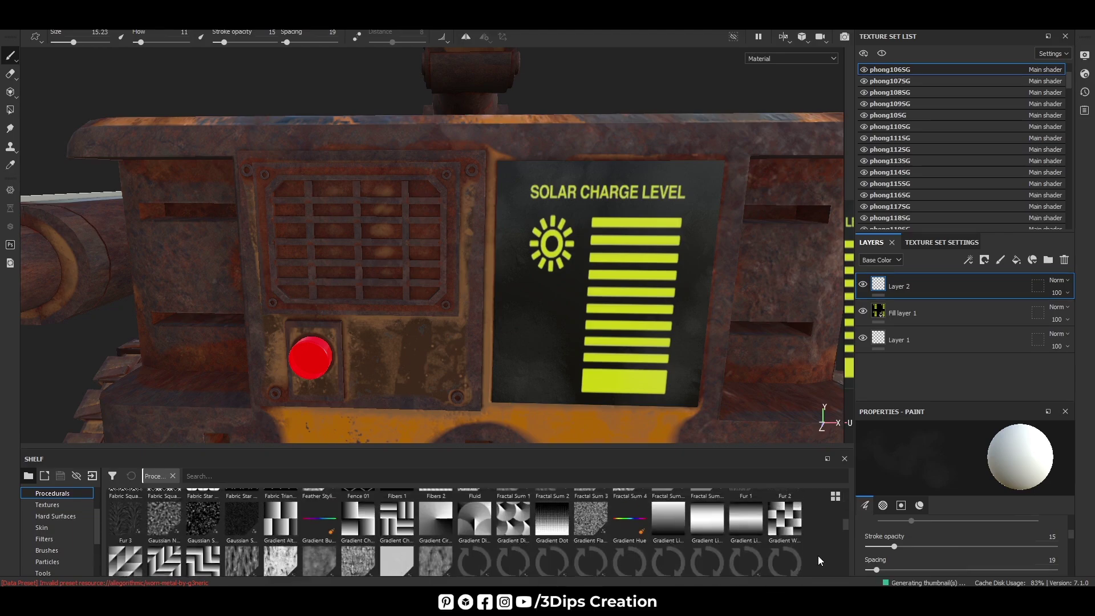
pyautogui.scroll(-5, 817, 555)
pyautogui.scroll(-5, 818, 555)
pyautogui.scroll(10, 818, 556)
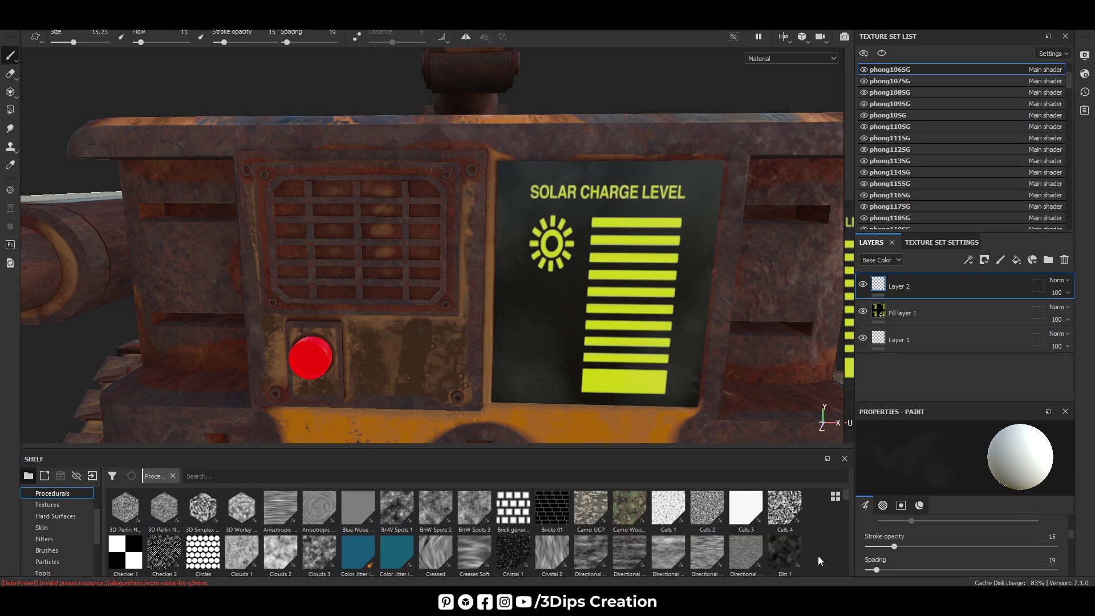
pyautogui.scroll(2, 57, 531)
# Step: Browse Grunges and Alphas, then show All assets filtered by 'br'
pyautogui.click(51, 528)
pyautogui.click(45, 516)
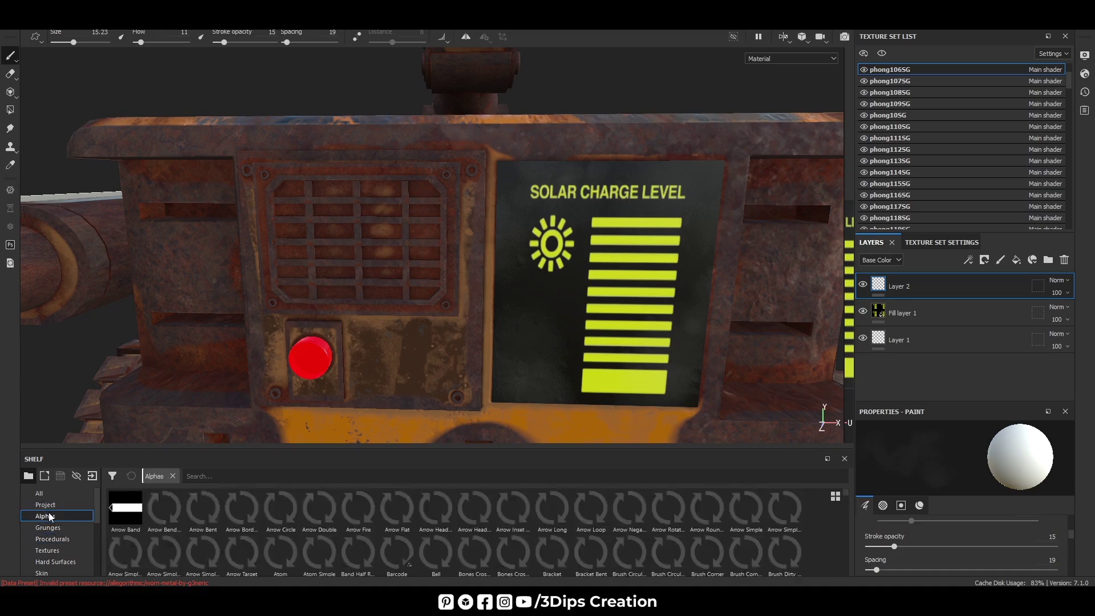
pyautogui.scroll(-2, 288, 541)
pyautogui.scroll(-3, 289, 541)
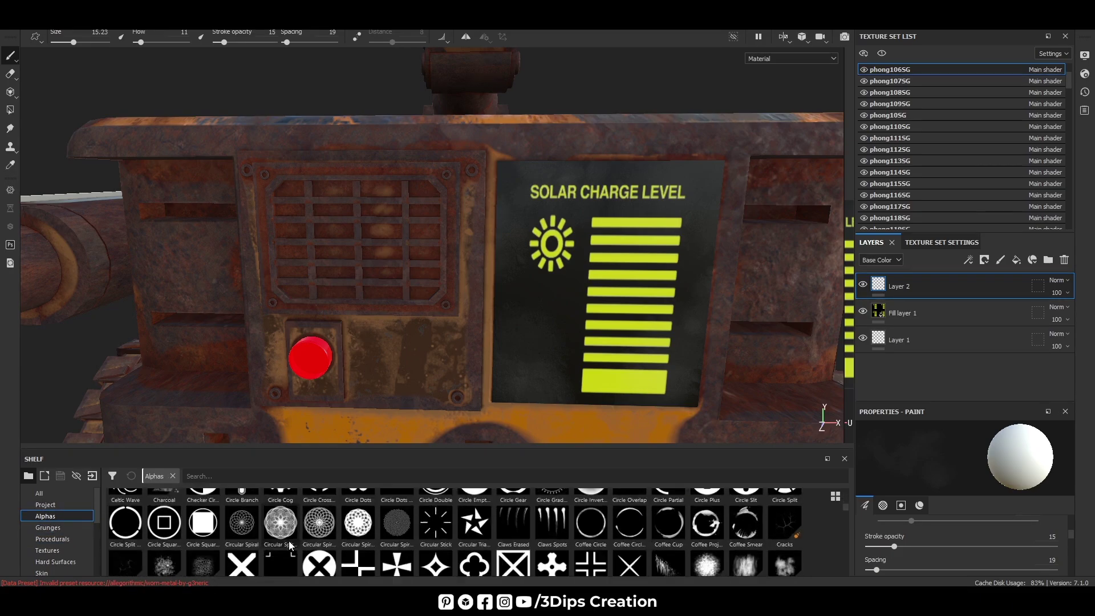
pyautogui.scroll(-5, 288, 540)
pyautogui.scroll(-3, 289, 541)
pyautogui.scroll(-2, 289, 541)
pyautogui.scroll(-3, 289, 540)
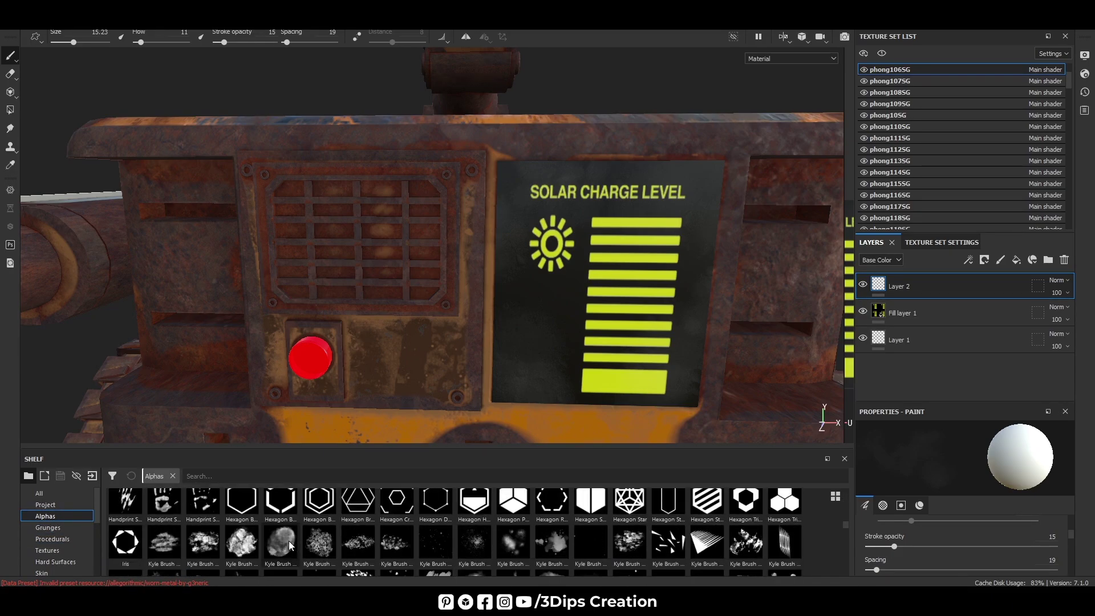
pyautogui.scroll(-3, 288, 541)
pyautogui.scroll(-2, 289, 541)
pyautogui.scroll(-3, 288, 544)
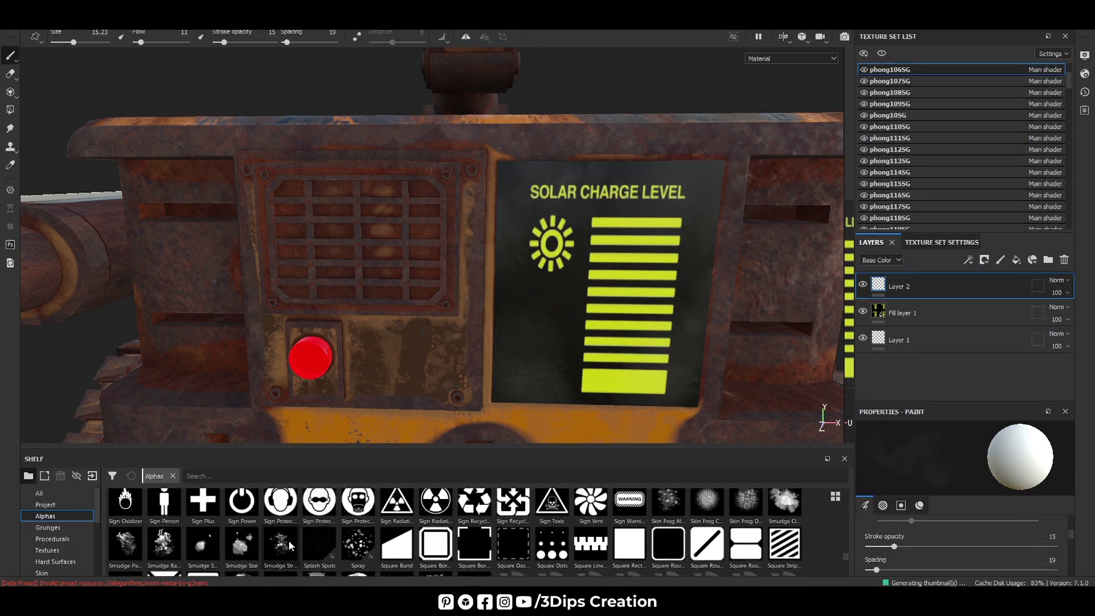
pyautogui.scroll(-2, 288, 541)
pyautogui.scroll(-3, 289, 541)
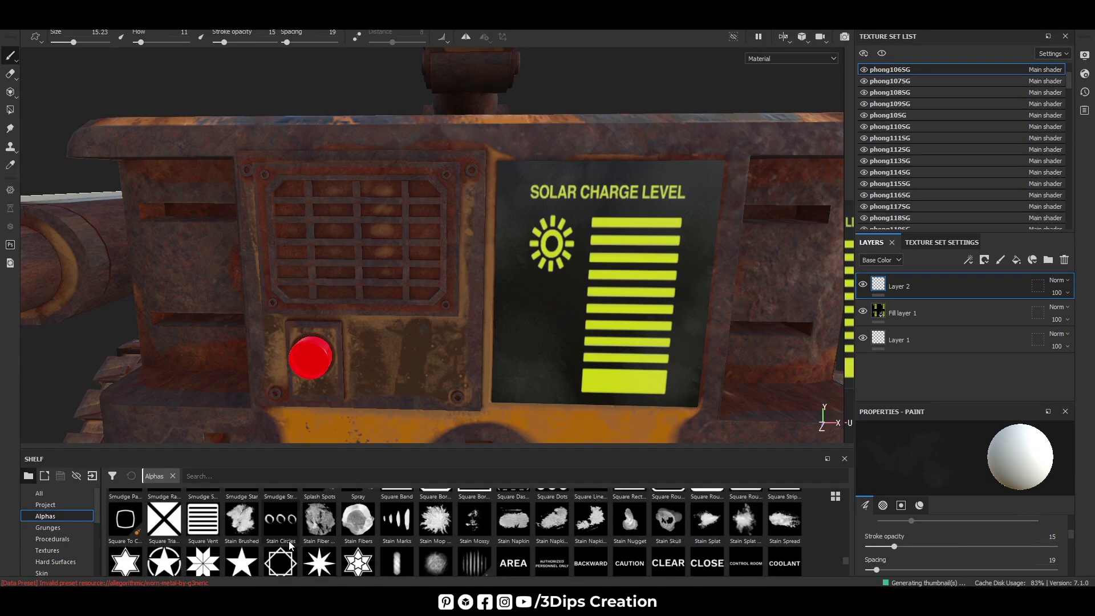
pyautogui.click(57, 492)
pyautogui.write('br')
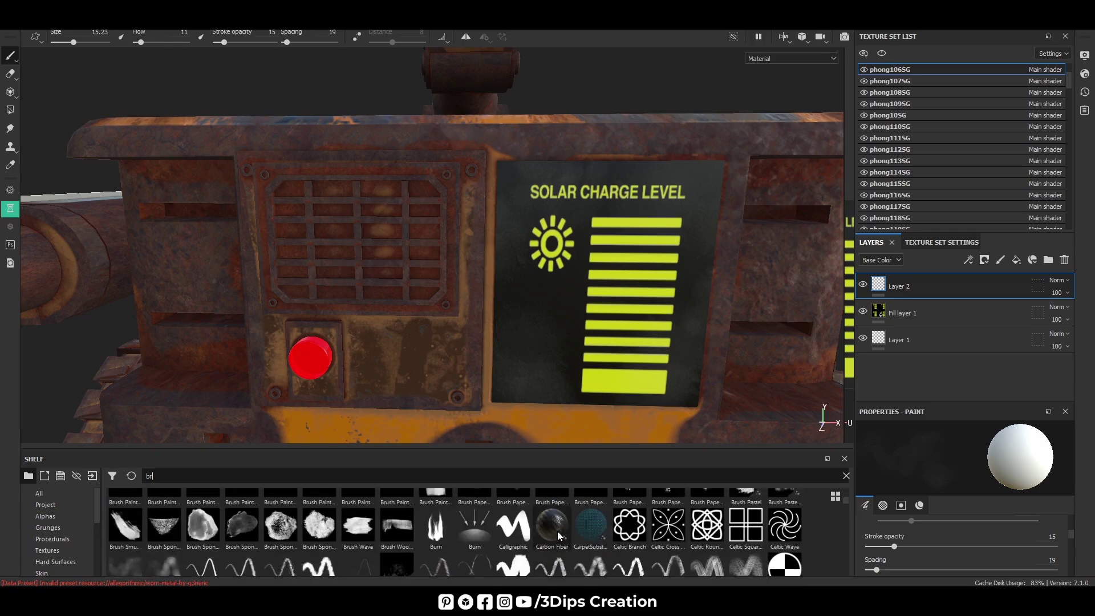
# Step: Select the Broken Glass particle brush and review its properties
pyautogui.click(555, 541)
pyautogui.scroll(-2, 810, 551)
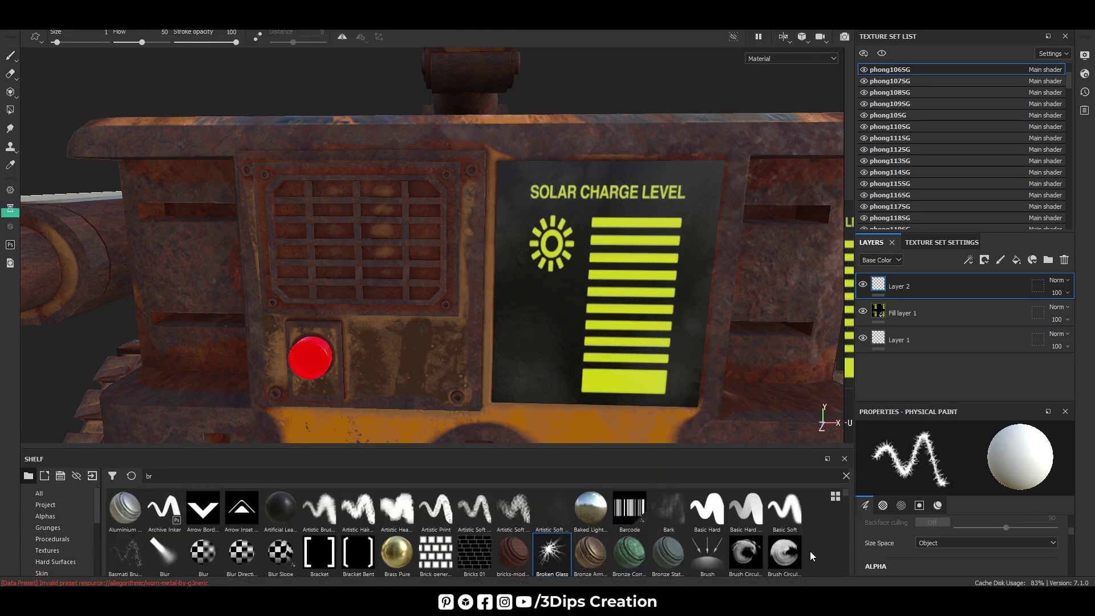
pyautogui.scroll(2, 837, 543)
pyautogui.scroll(-3, 894, 553)
pyautogui.scroll(-3, 894, 553)
pyautogui.scroll(-3, 894, 553)
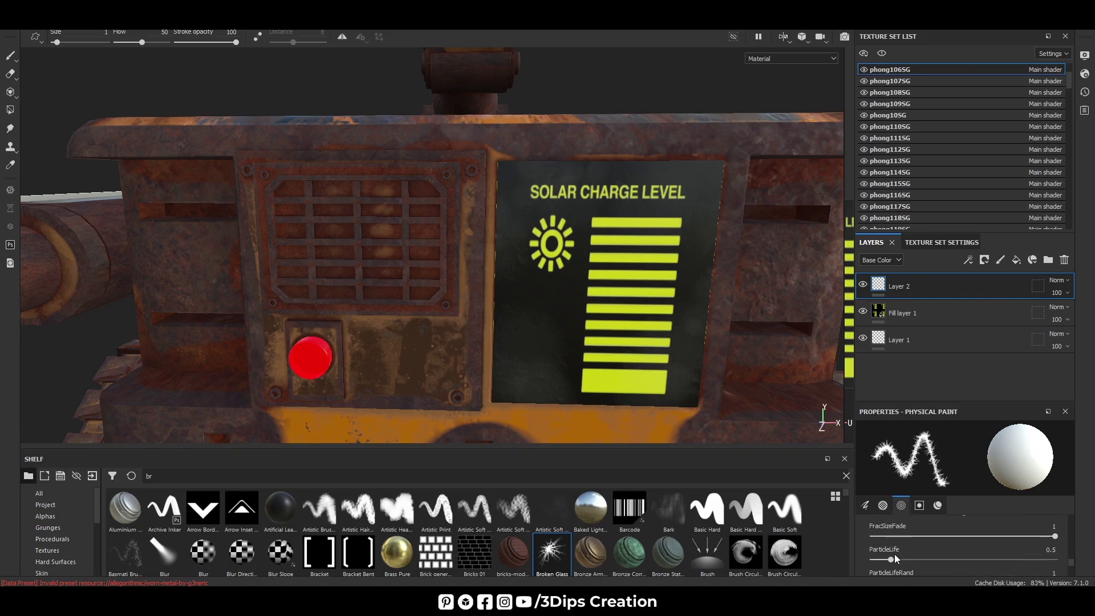
pyautogui.scroll(-3, 894, 553)
pyautogui.scroll(10, 894, 556)
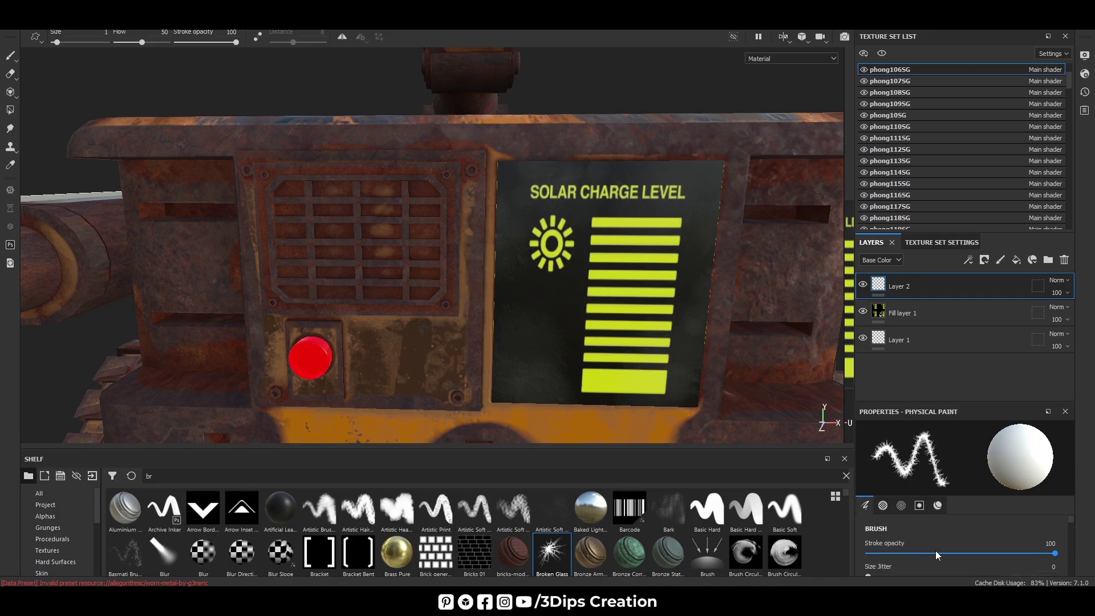
# Step: Raise stroke opacity to 100, add size jitter and test a crack stamp, then undo it
pyautogui.click(937, 553)
pyautogui.moveTo(936, 553); pyautogui.dragTo(1056, 553)
pyautogui.scroll(-1, 971, 542)
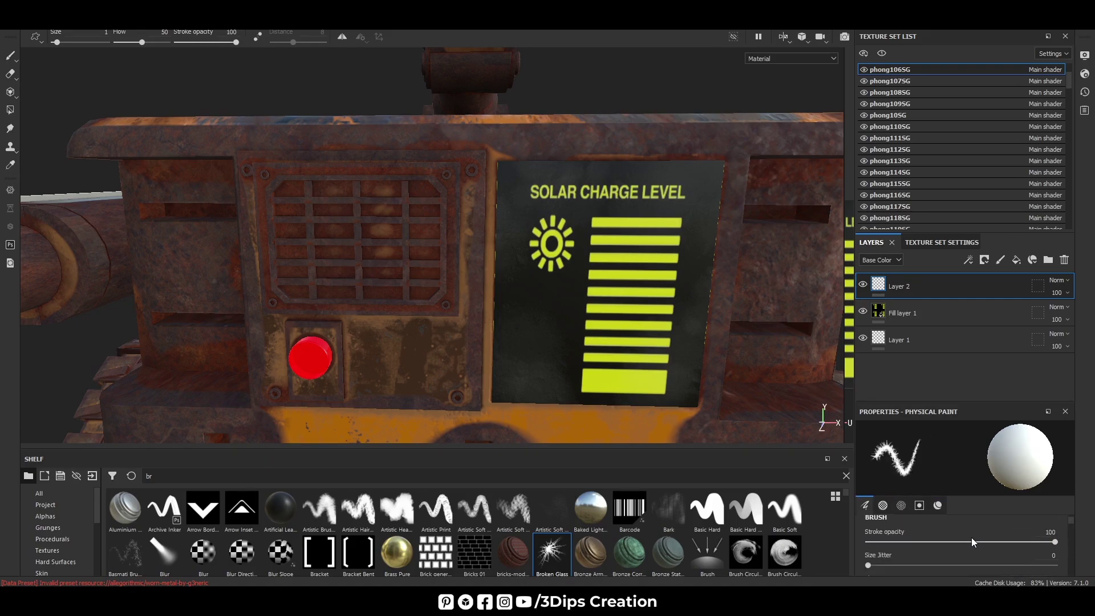
pyautogui.moveTo(870, 563)
pyautogui.mouseDown()
pyautogui.moveTo(927, 564)
pyautogui.moveTo(867, 566)
pyautogui.mouseUp()
pyautogui.click(535, 343)
pyautogui.hotkey('ctrl', 'z')
# Step: Test and undo another stamp, then lower the size ratio to 0.2
pyautogui.scroll(-2, 920, 553)
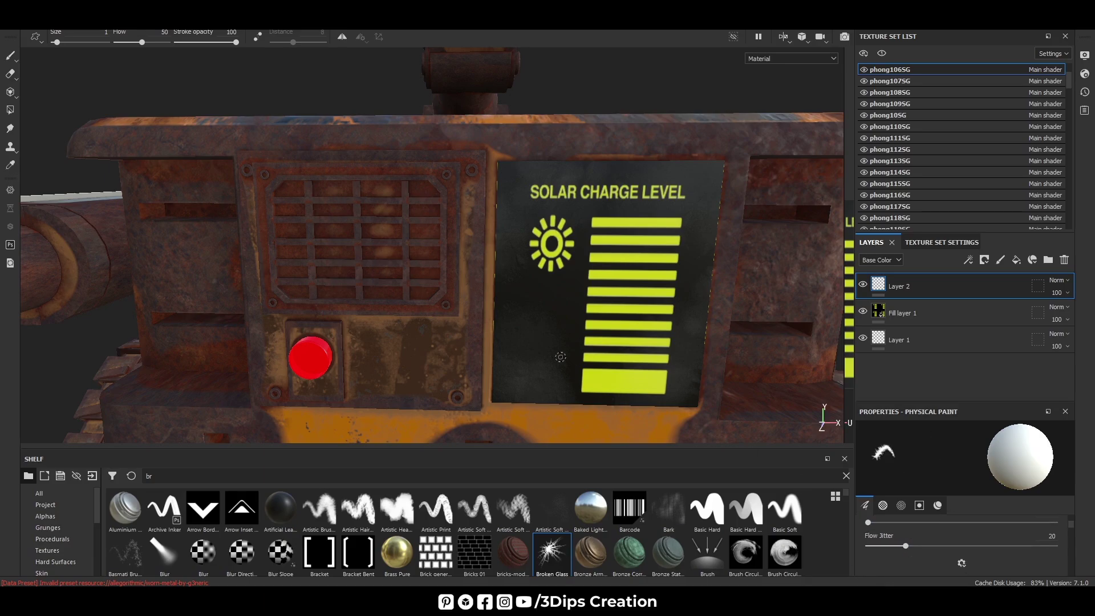
pyautogui.click(549, 334)
pyautogui.hotkey('ctrl', 'z')
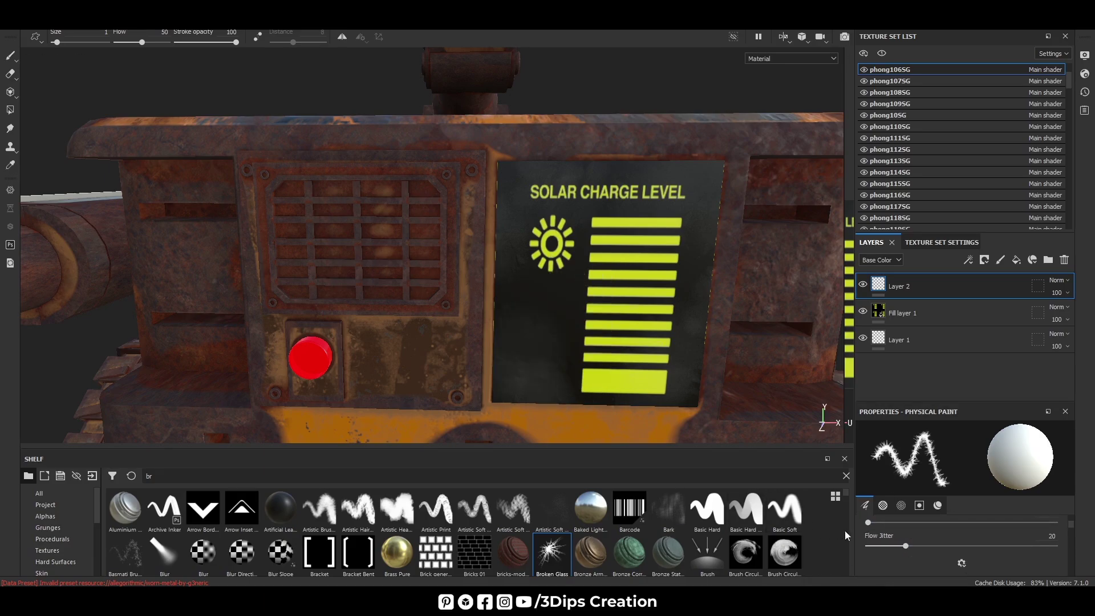
pyautogui.scroll(-2, 896, 552)
pyautogui.scroll(-2, 896, 552)
pyautogui.scroll(-2, 896, 552)
pyautogui.scroll(-1, 896, 552)
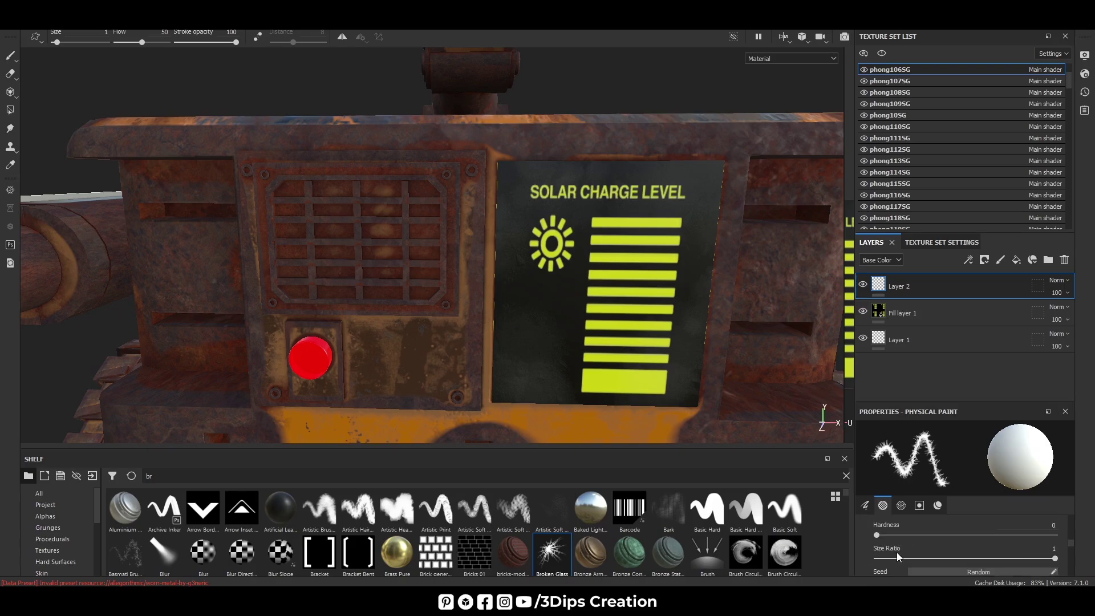
pyautogui.moveTo(906, 558)
pyautogui.mouseDown()
pyautogui.moveTo(878, 559)
pyautogui.moveTo(912, 559)
pyautogui.mouseUp()
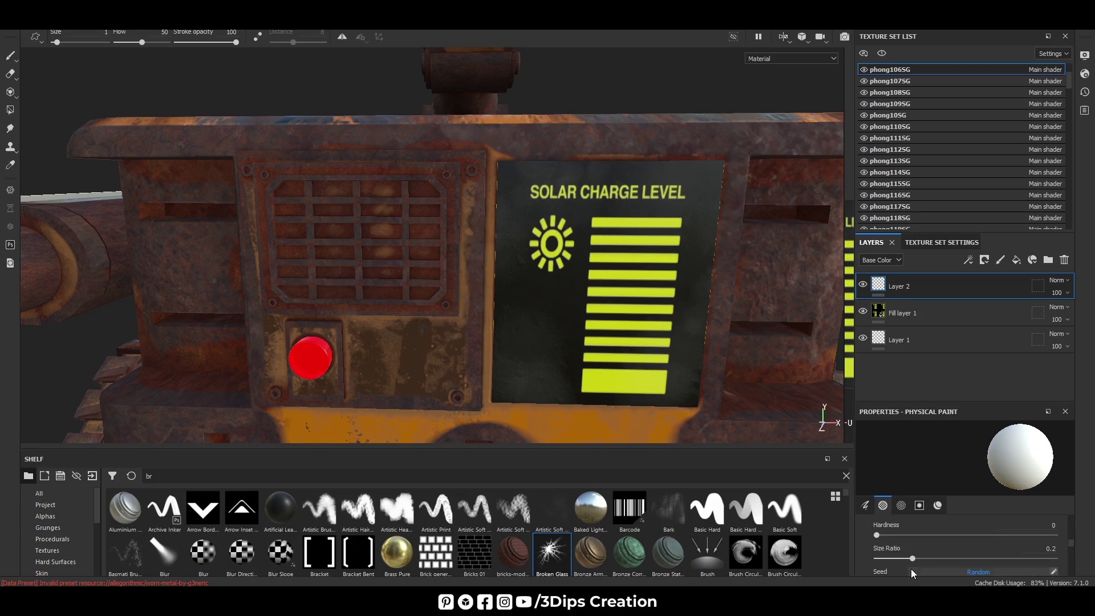
# Step: Reduce the size ratio to 0.09, testing and undoing crack stamps on the panel
pyautogui.click(546, 304)
pyautogui.hotkey('ctrl', 'z')
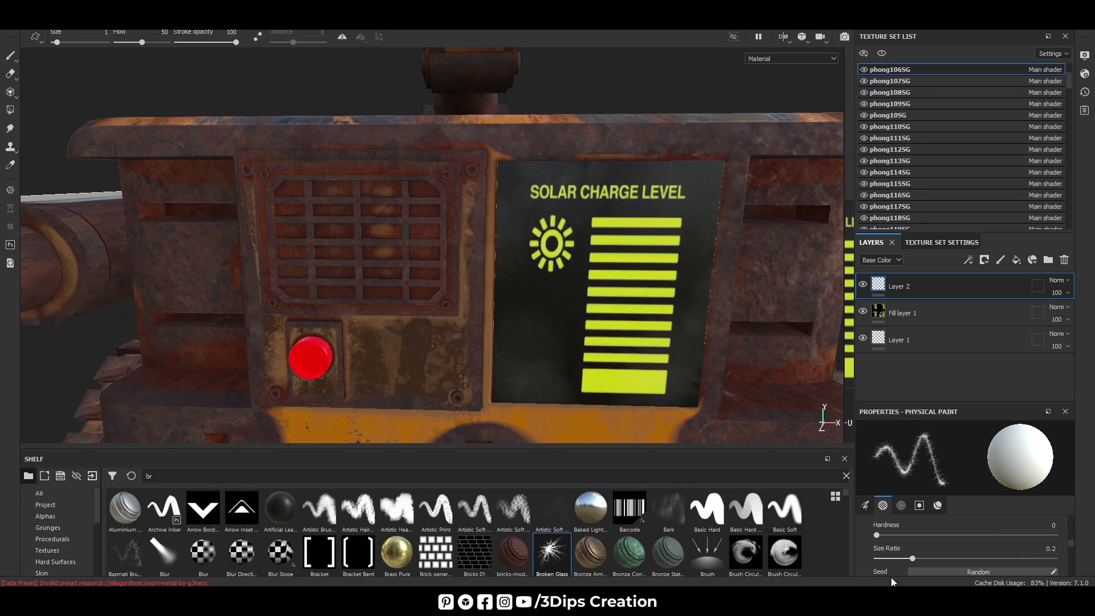
pyautogui.click(892, 558)
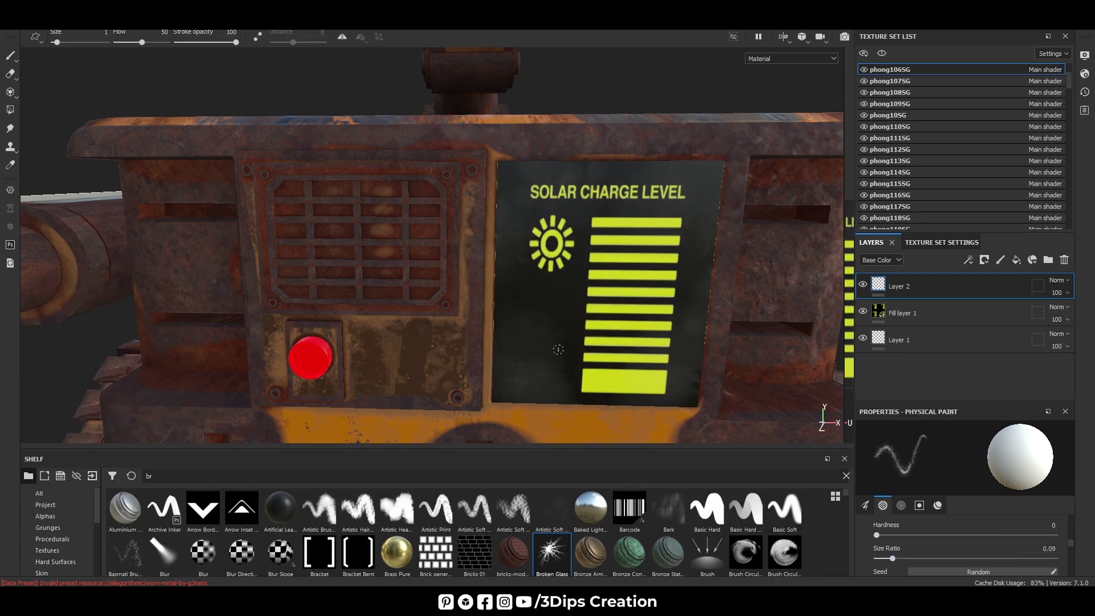
pyautogui.click(543, 358)
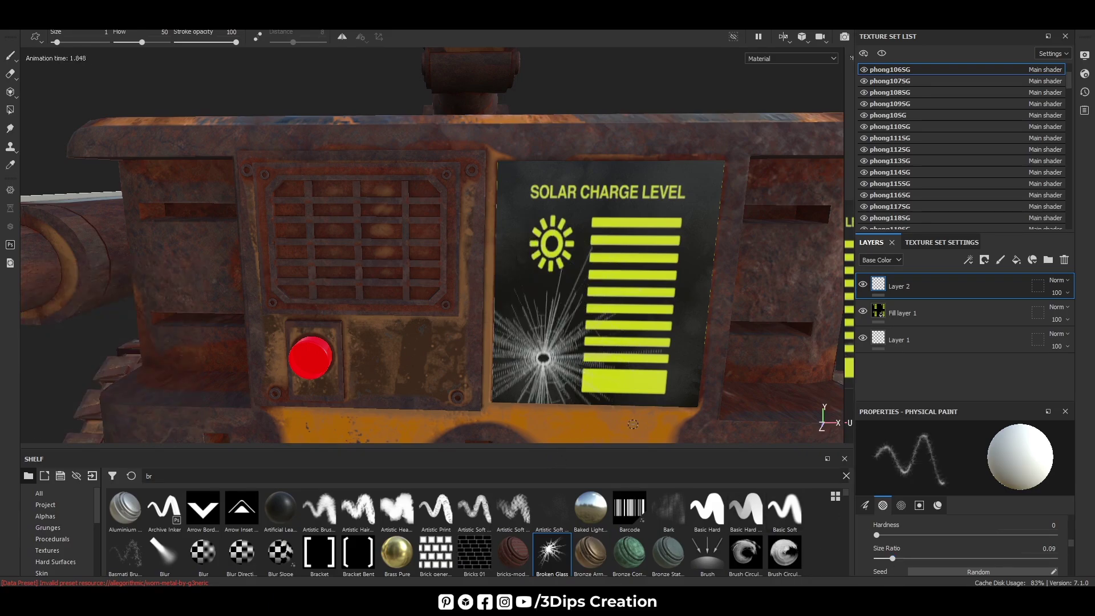
pyautogui.hotkey('ctrl', 'z')
# Step: Stamp cracks at the panel's lower-right corner and around the sun icon, then raise dt
pyautogui.click(692, 401)
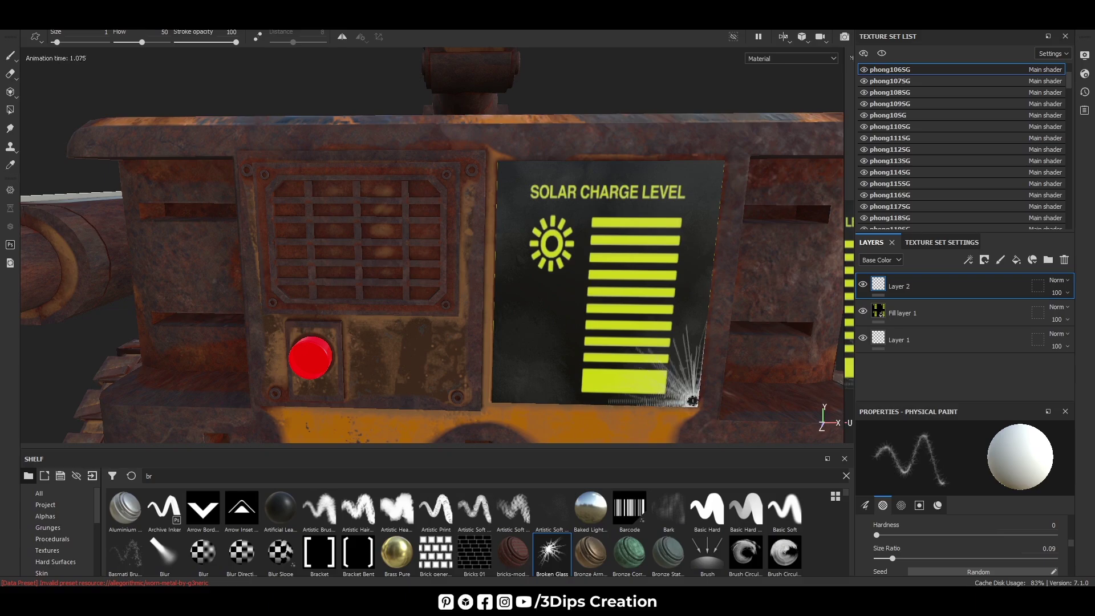
pyautogui.click(515, 191)
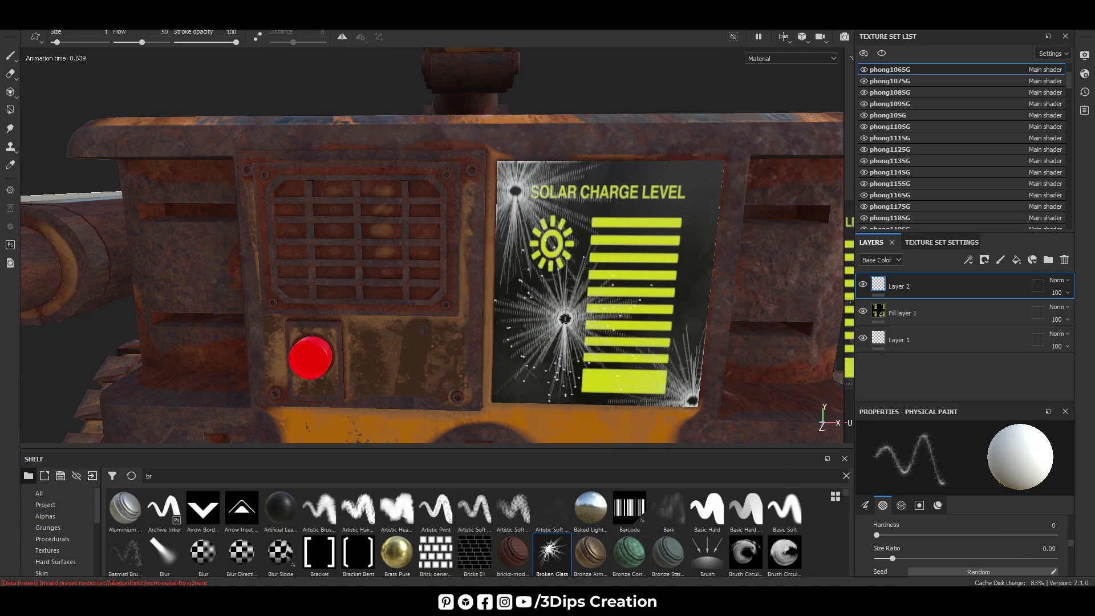
pyautogui.hotkey('ctrl', 'z')
pyautogui.hotkey('ctrl', 'z')
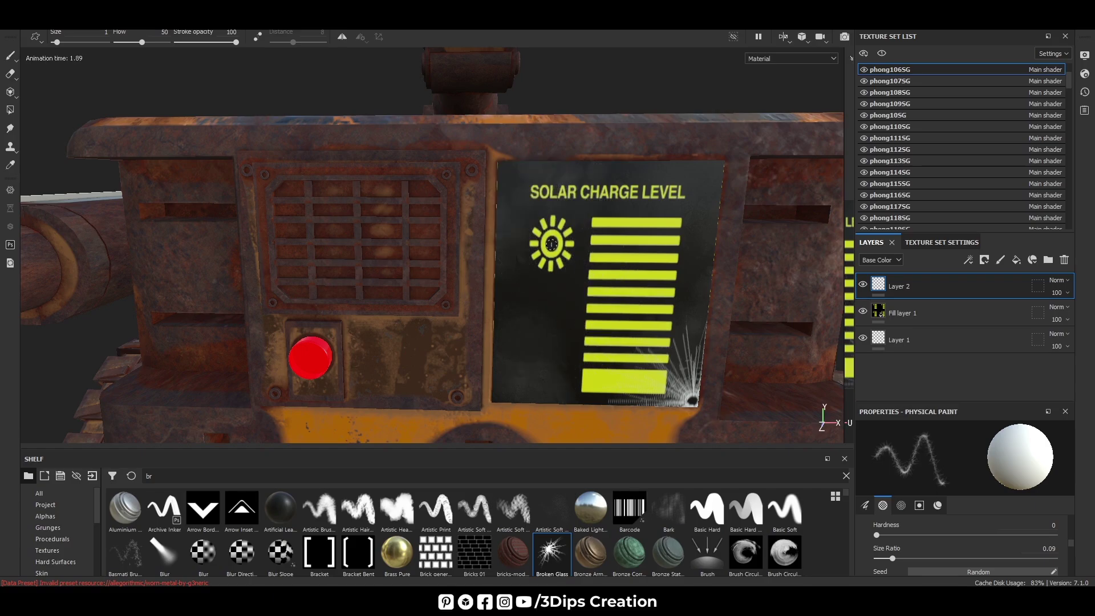
pyautogui.click(552, 243)
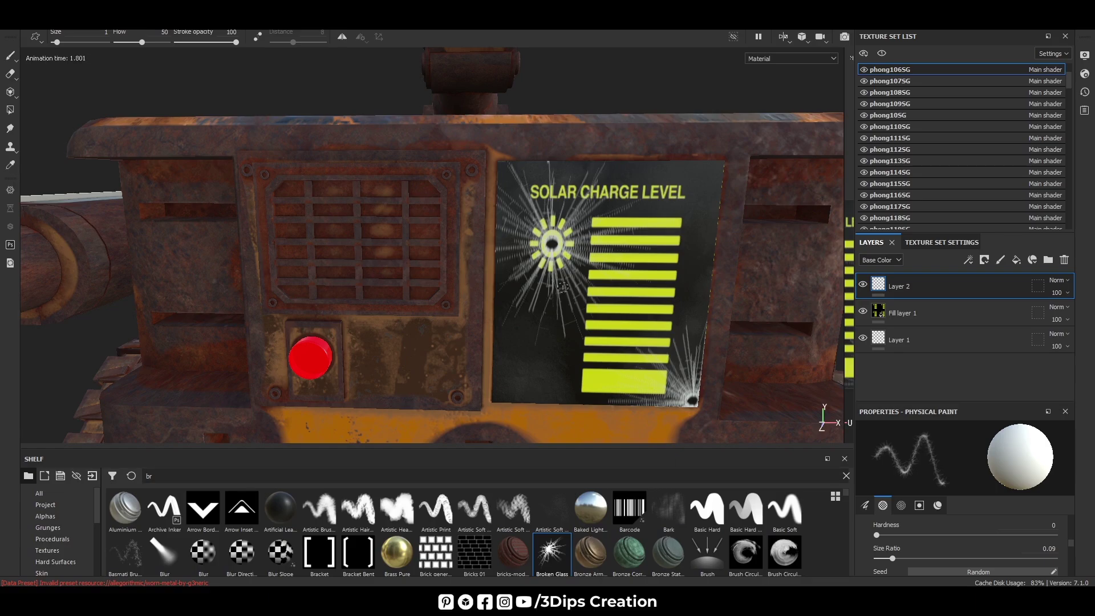
pyautogui.scroll(-2, 915, 543)
pyautogui.scroll(-2, 915, 542)
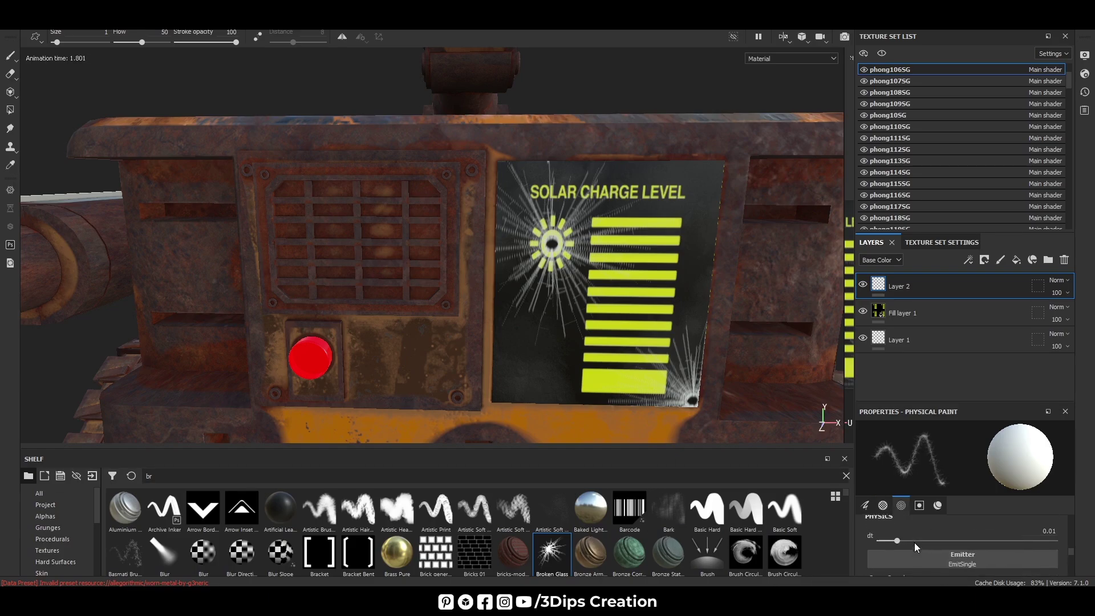
pyautogui.scroll(-1, 914, 542)
pyautogui.click(928, 530)
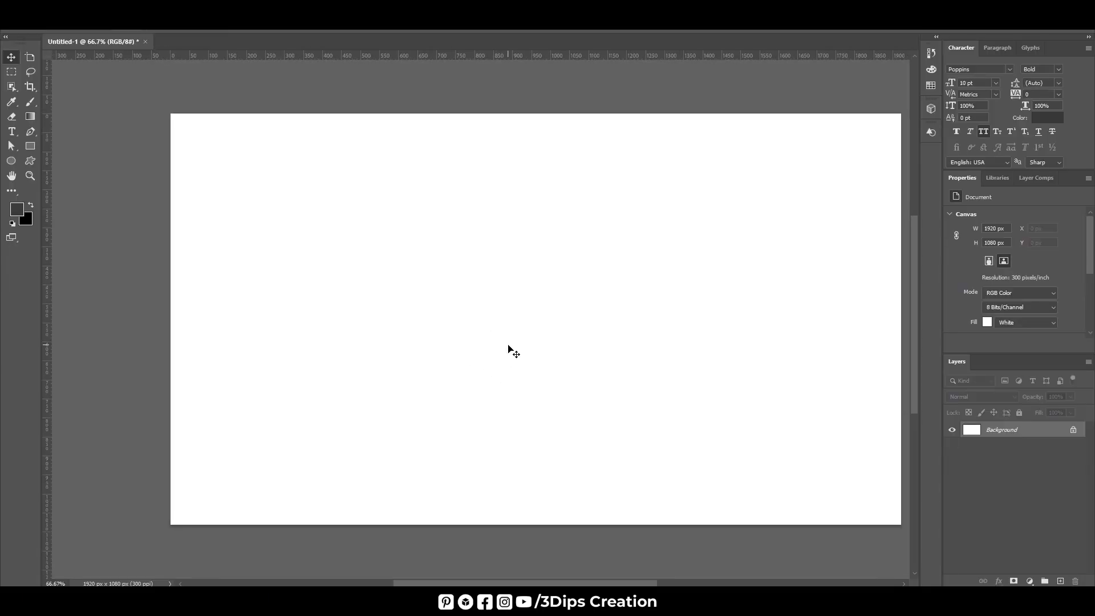
# Step: Draw a tall rectangle 360 px wide that extends past the top of the canvas
pyautogui.hscroll(1, 510, 349)
pyautogui.click(30, 147)
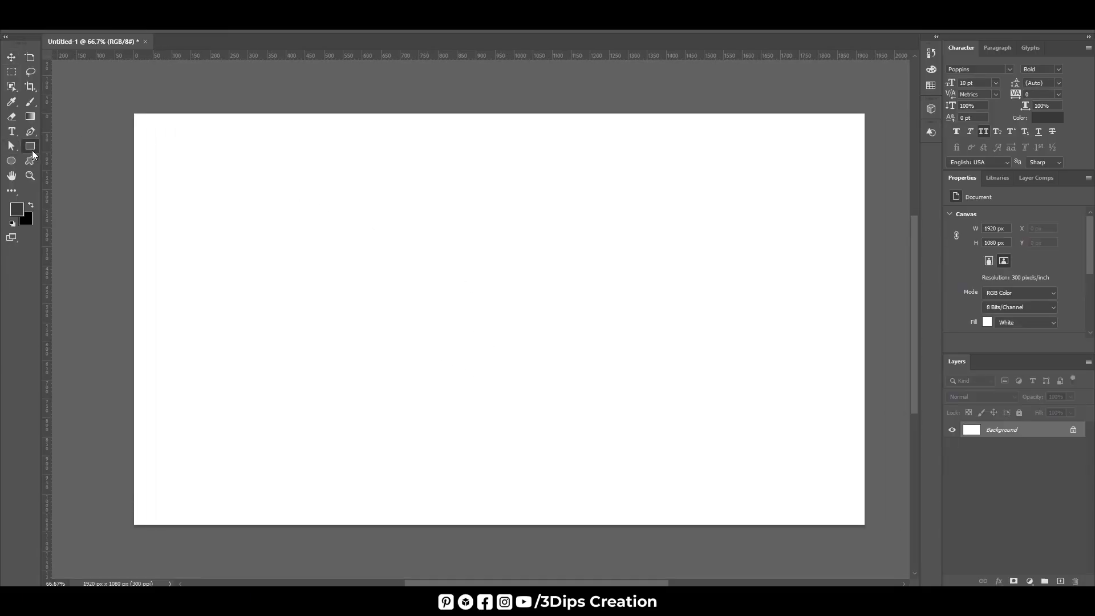
pyautogui.moveTo(430, 111)
pyautogui.mouseDown()
pyautogui.moveTo(559, 581)
pyautogui.moveTo(558, 497)
pyautogui.mouseUp()
pyautogui.scroll(2, 501, 328)
pyautogui.scroll(3, 501, 329)
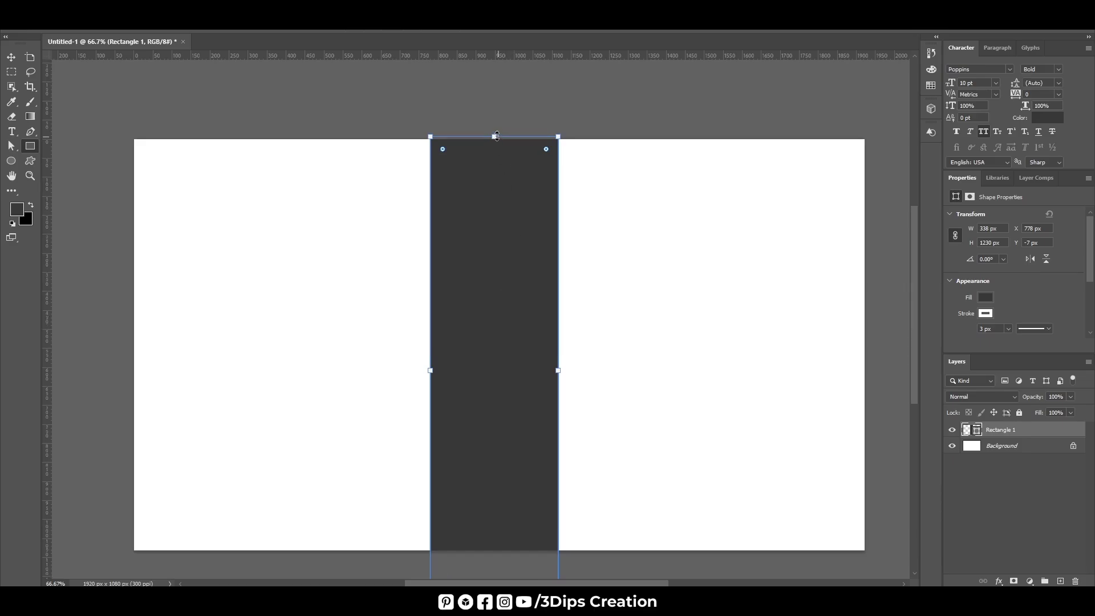
pyautogui.moveTo(495, 136); pyautogui.dragTo(492, 98)
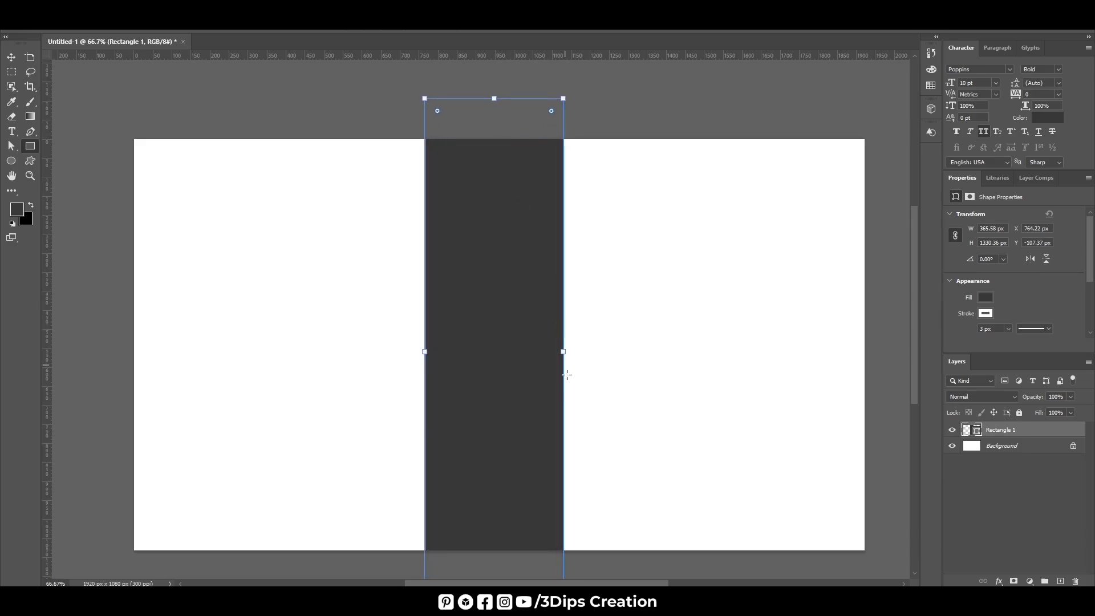
pyautogui.keyDown('alt'); pyautogui.moveTo(564, 351); pyautogui.dragTo(557, 351); pyautogui.keyUp('alt')
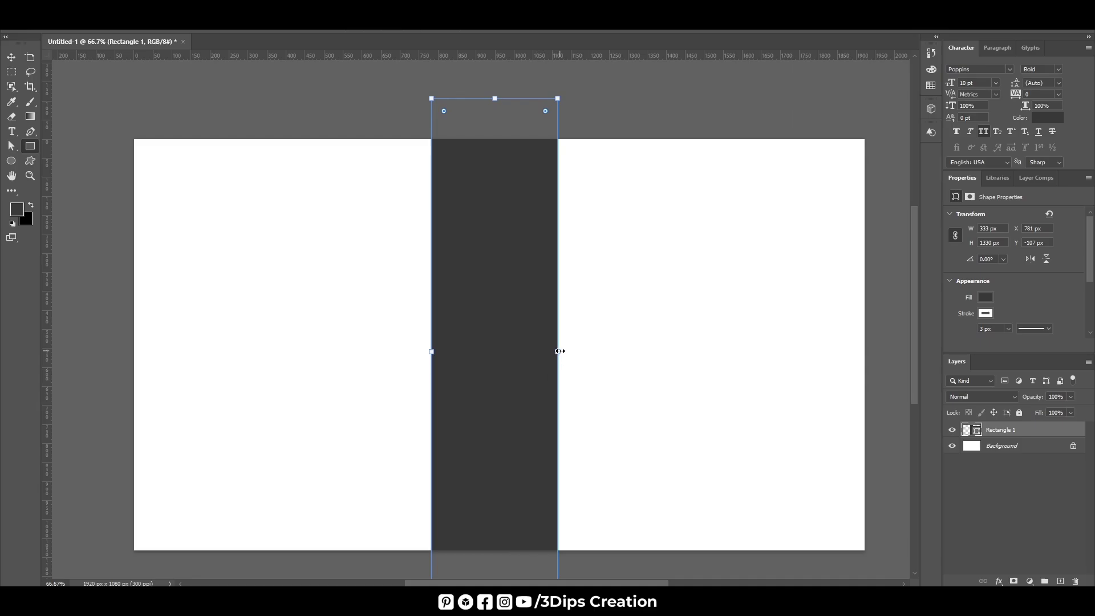
pyautogui.keyDown('alt'); pyautogui.moveTo(559, 351); pyautogui.dragTo(562, 351); pyautogui.keyUp('alt')
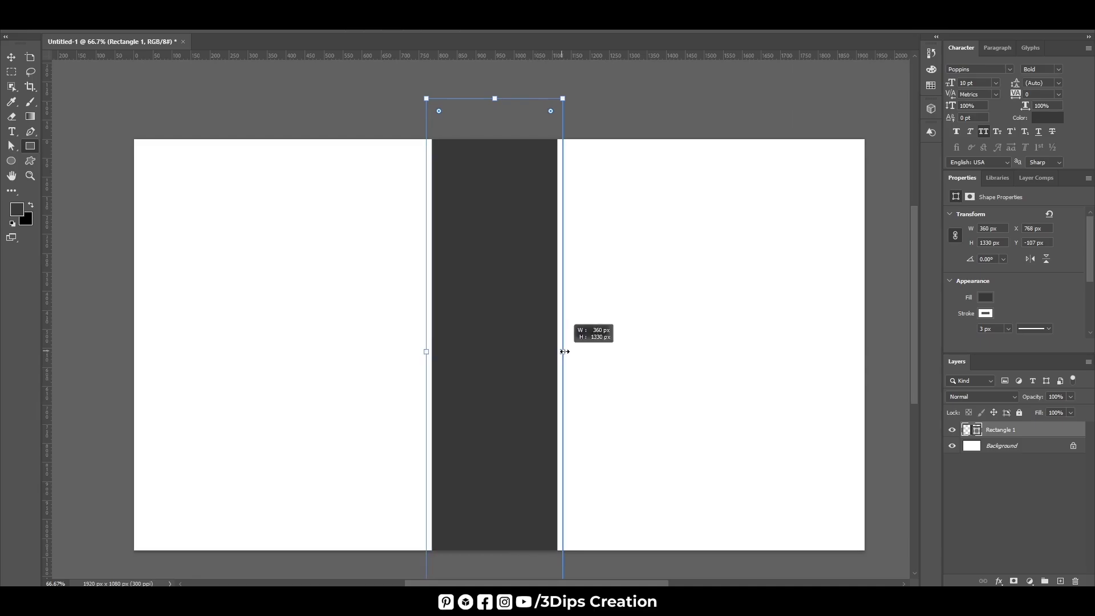
# Step: Give the rectangle no stroke and a black fill, then nudge it slightly upward
pyautogui.click(985, 314)
pyautogui.click(945, 335)
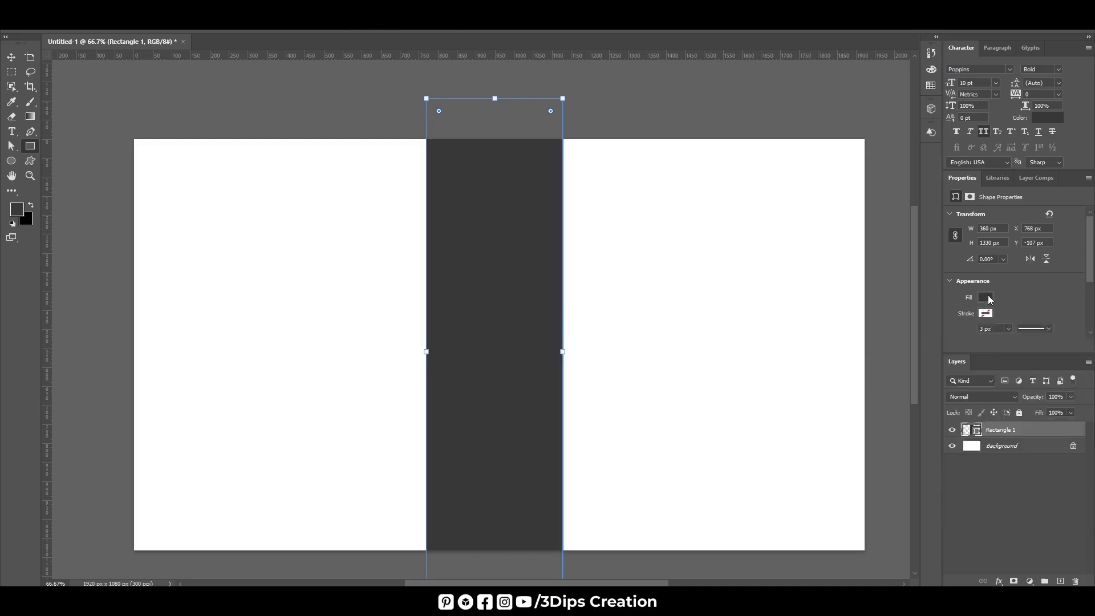
pyautogui.click(985, 297)
pyautogui.click(948, 357)
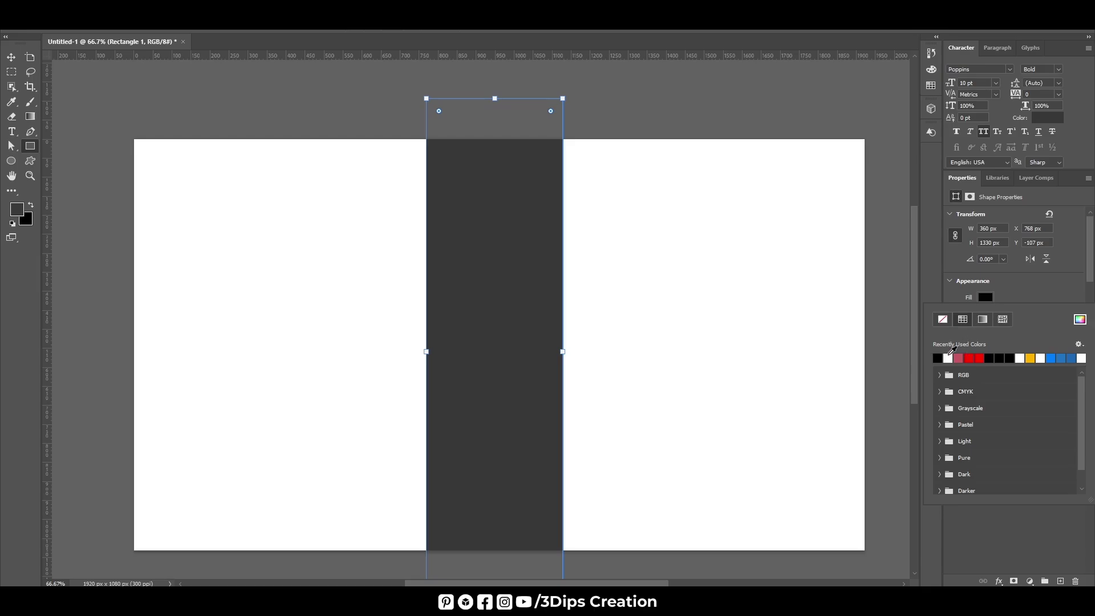
pyautogui.click(11, 57)
pyautogui.moveTo(473, 137); pyautogui.dragTo(473, 131)
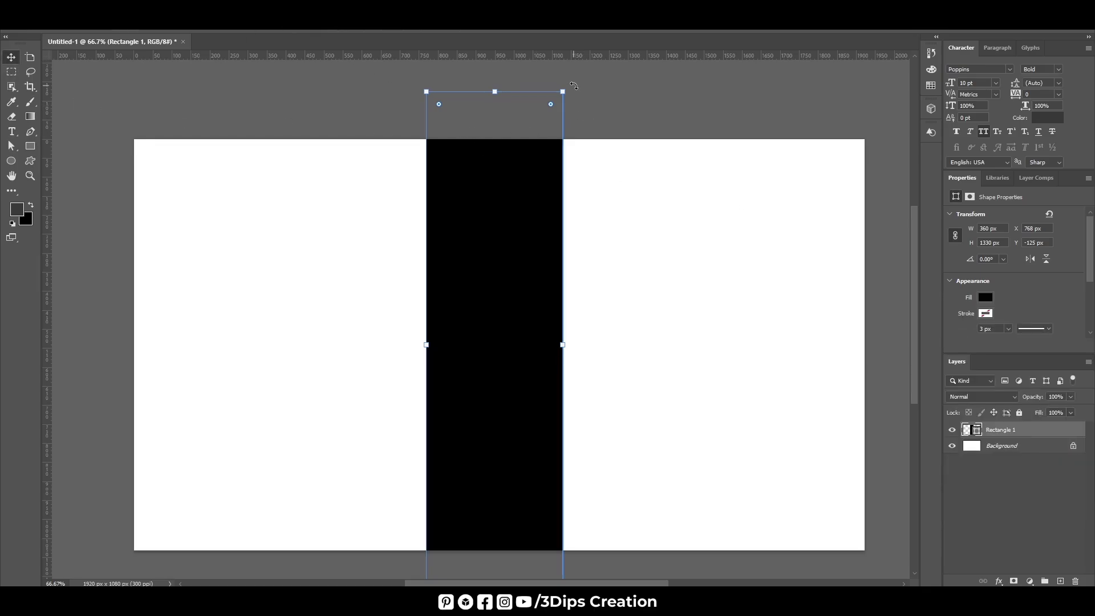
# Step: Rotate the black bar 15° and nudge it to the canvas's left edge
pyautogui.moveTo(574, 86); pyautogui.dragTo(633, 121)
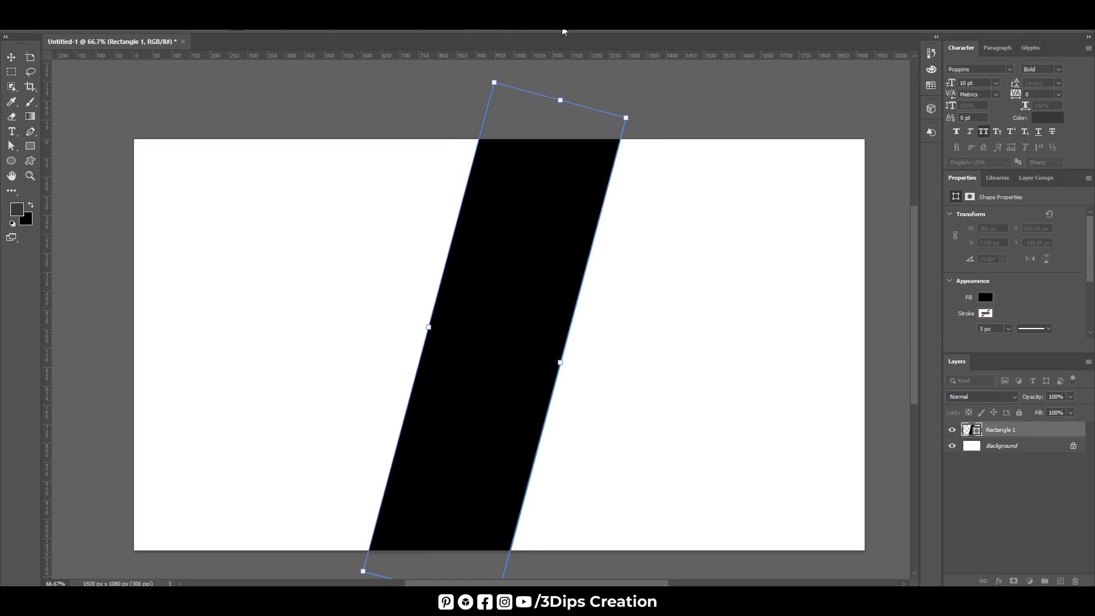
pyautogui.press('Return')
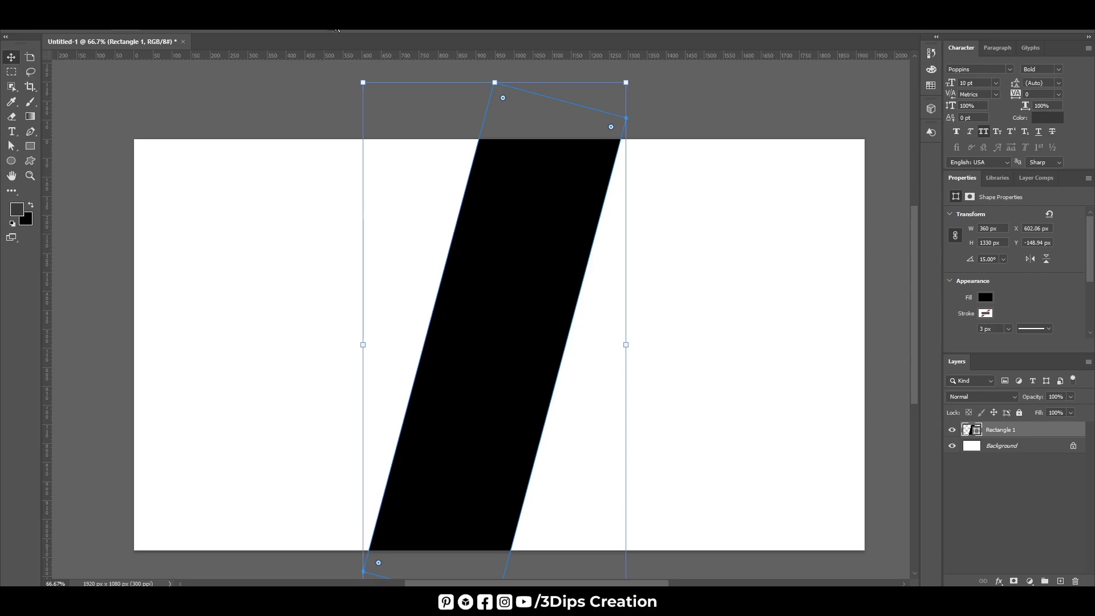
pyautogui.hotkey('shift', 'Left')
pyautogui.hotkey('shift', 'Left')
pyautogui.hotkey('shift', 'Left')
pyautogui.hotkey('shift', 'Left')
pyautogui.hotkey('shift', 'Left')
pyautogui.hotkey('shift', 'Left')
pyautogui.hotkey('shift', 'Left')
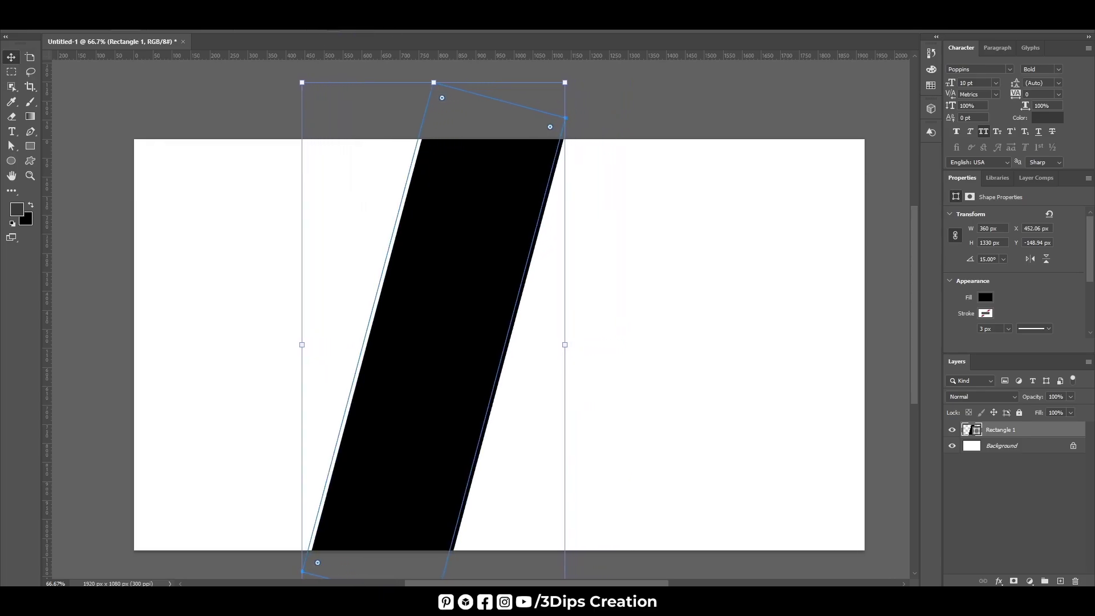
pyautogui.hotkey('shift', 'Left')
pyautogui.hotkey('shift', 'Left')
pyautogui.hotkey('shift', 'Left')
pyautogui.hotkey('shift', 'Left')
pyautogui.hotkey('shift', 'Left')
pyautogui.hotkey('shift', 'Left')
pyautogui.hotkey('shift', 'Left')
pyautogui.hotkey('shift', 'Left')
pyautogui.hotkey('shift', 'Left')
pyautogui.hotkey('shift', 'Left')
pyautogui.hotkey('shift', 'Left')
pyautogui.hotkey('shift', 'Left')
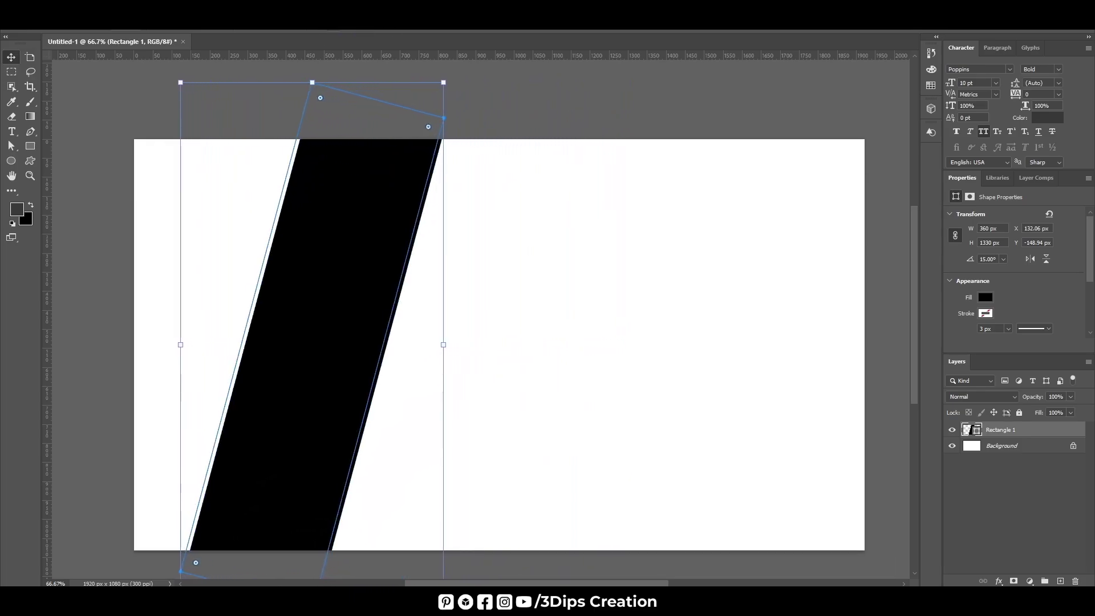
pyautogui.hotkey('shift', 'Left')
pyautogui.hotkey('shift', 'Left')
pyautogui.hotkey('shift', 'Left')
pyautogui.hotkey('shift', 'Left')
pyautogui.hotkey('shift', 'Left')
pyautogui.hotkey('shift', 'Left')
pyautogui.hotkey('shift', 'Left')
pyautogui.hotkey('shift', 'Left')
pyautogui.press('Left')
pyautogui.press('Left')
pyautogui.press('Left')
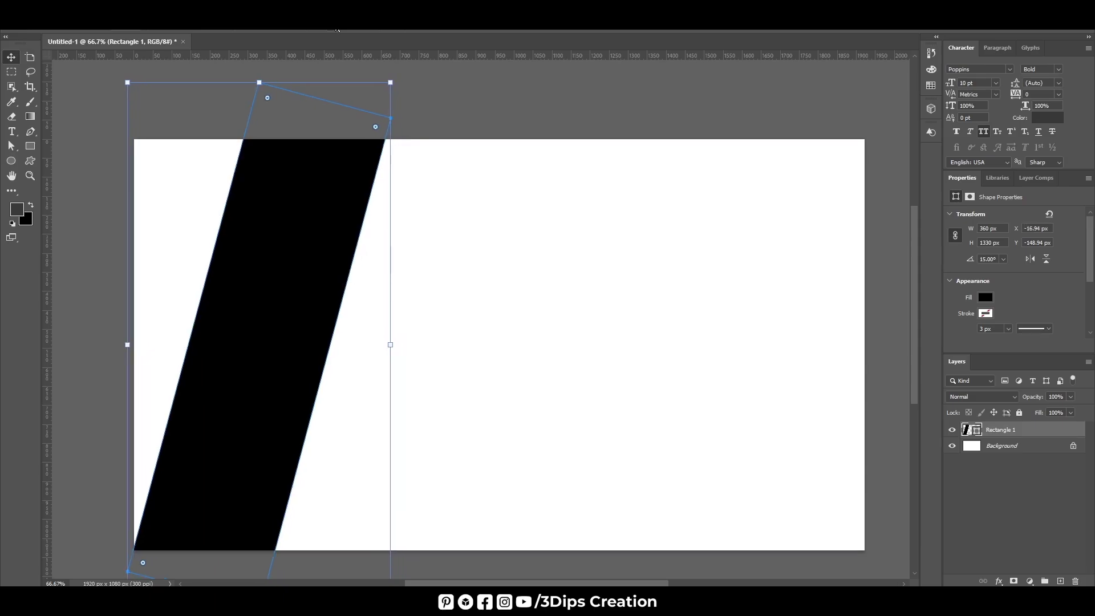
pyautogui.press('Left')
pyautogui.press('Left')
pyautogui.press('Left')
pyautogui.press('Left')
pyautogui.press('Left')
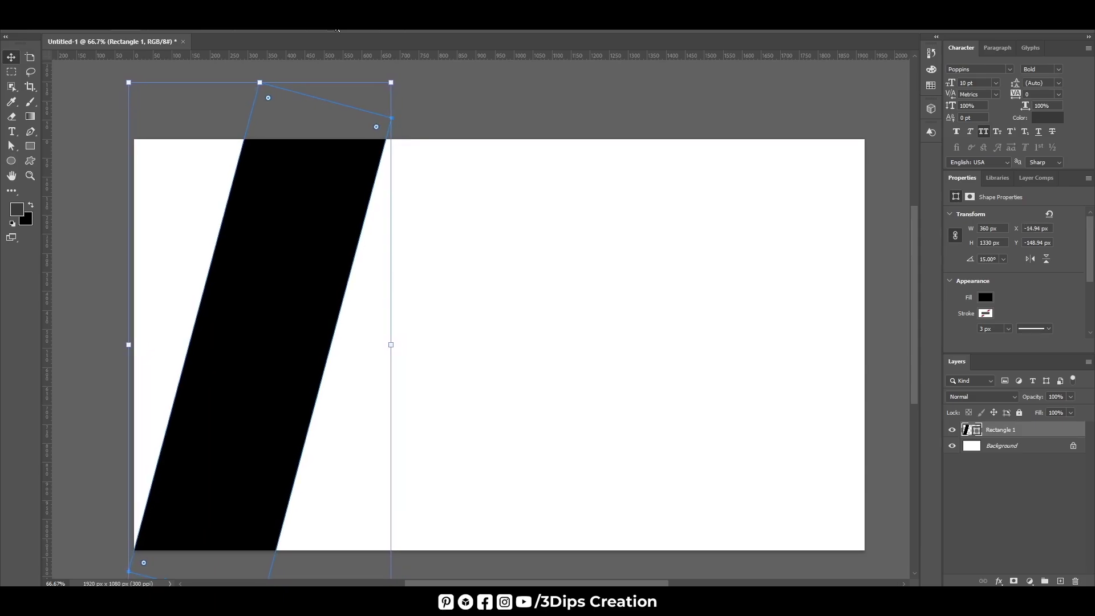
pyautogui.click(525, 220)
pyautogui.click(318, 211)
# Step: Duplicate the stripe as a white rectangle and slide it right to widen the black stripe
pyautogui.hotkey('ctrl', 'j')
pyautogui.click(986, 297)
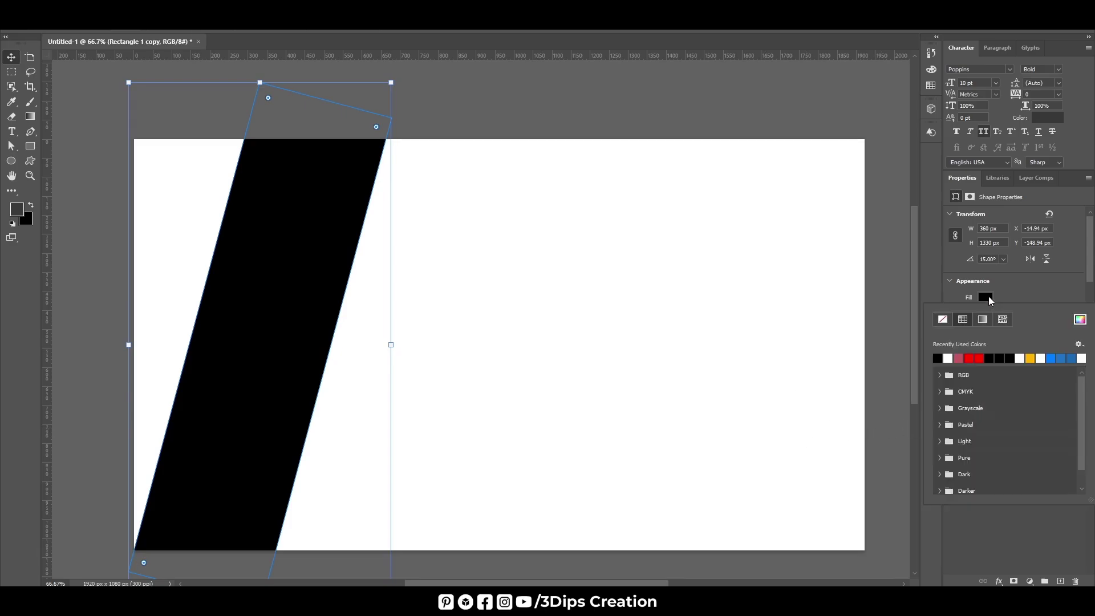
pyautogui.click(940, 358)
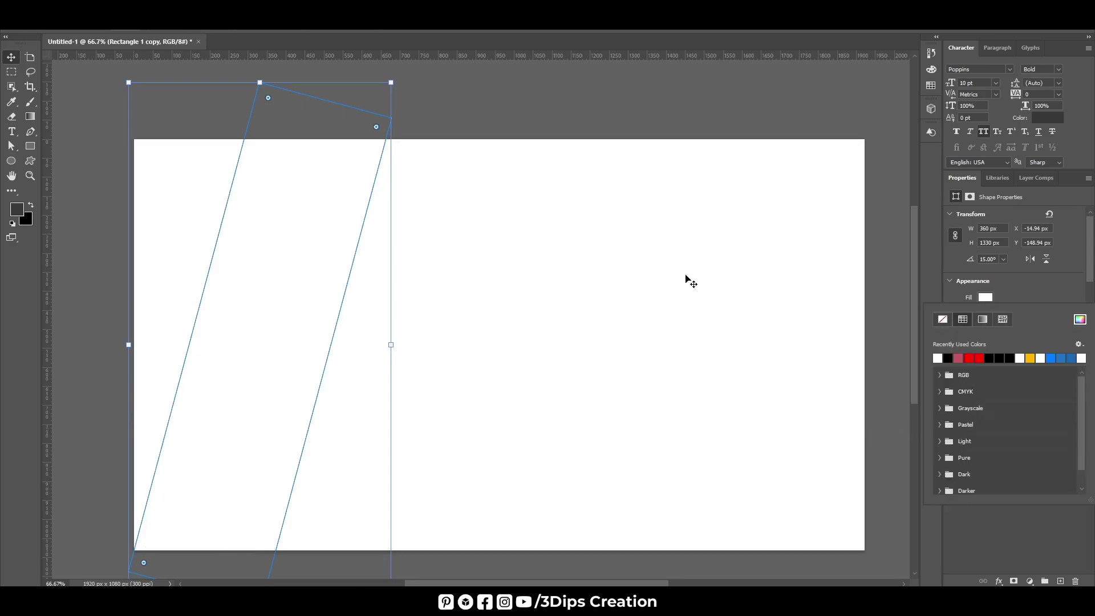
pyautogui.click(659, 471)
pyautogui.hotkey('shift', 'Right')
pyautogui.hotkey('shift', 'Right')
pyautogui.hotkey('shift', 'Right')
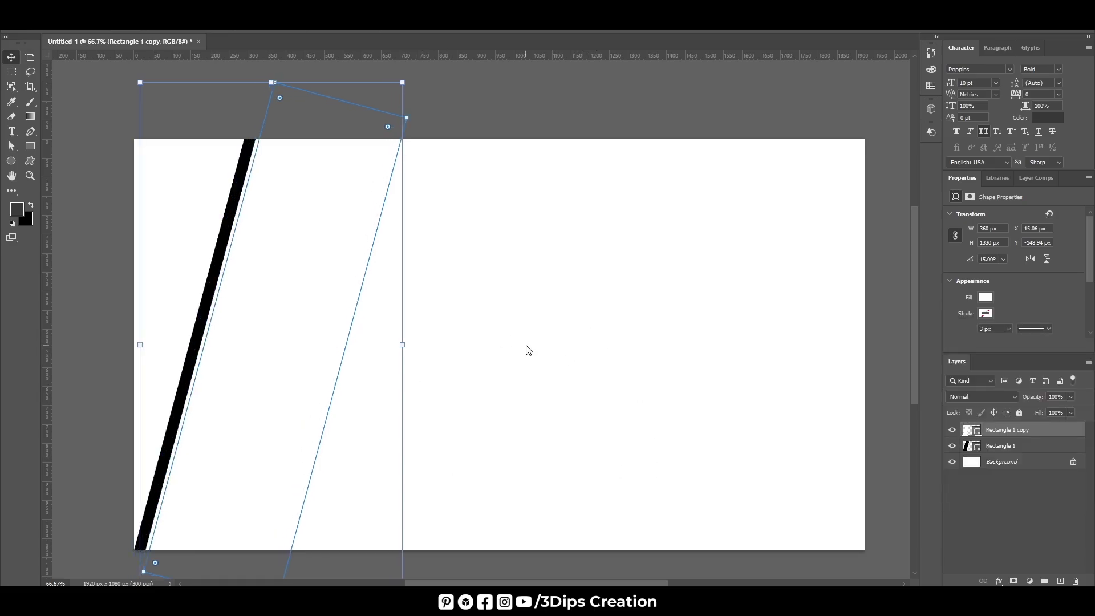
pyautogui.hotkey('shift', 'Right')
pyautogui.hotkey('shift', 'Right')
pyautogui.hotkey('shift', 'Right')
pyautogui.hotkey('shift', 'Right')
pyautogui.hotkey('shift', 'Right')
pyautogui.hotkey('shift', 'Right')
pyautogui.hotkey('shift', 'Right')
pyautogui.hotkey('shift', 'Right')
pyautogui.hotkey('shift', 'Right')
pyautogui.hotkey('shift', 'Right')
pyautogui.hotkey('shift', 'Right')
pyautogui.hotkey('shift', 'Right')
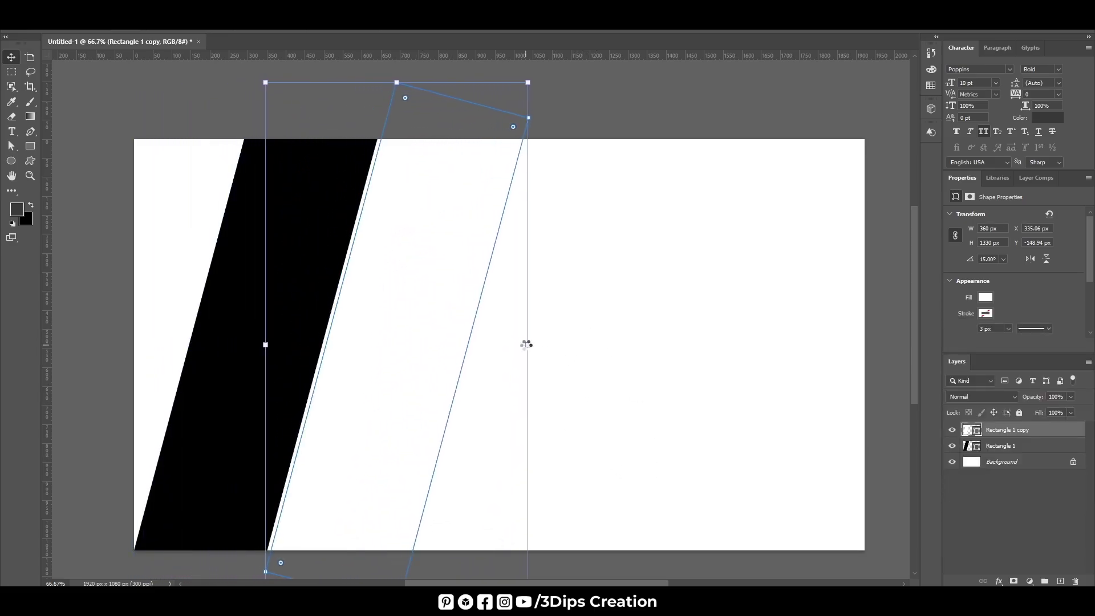
pyautogui.hotkey('shift', 'Right')
pyautogui.hotkey('shift', 'Right')
pyautogui.hotkey('shift', 'Right')
pyautogui.press('Left')
pyautogui.press('Left')
pyautogui.press('Left')
pyautogui.press('Left')
pyautogui.press('Left')
pyautogui.press('Left')
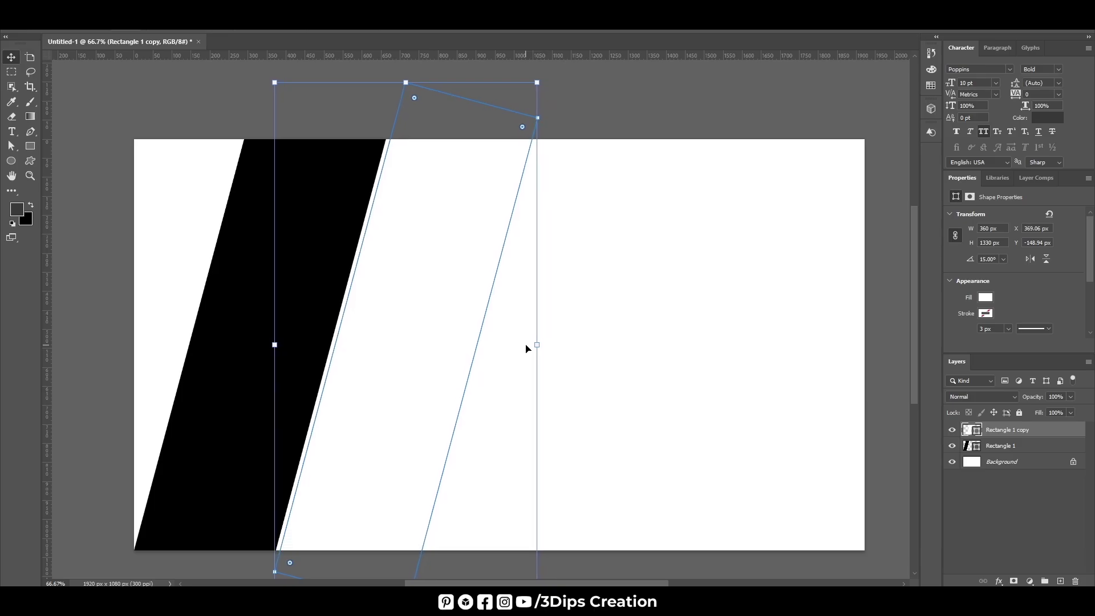
pyautogui.press('Left')
pyautogui.press('Left')
pyautogui.press('Left')
pyautogui.press('Left')
pyautogui.press('Left')
pyautogui.press('Left')
pyautogui.press('Left')
pyautogui.press('Left')
pyautogui.press('Left')
pyautogui.press('Left')
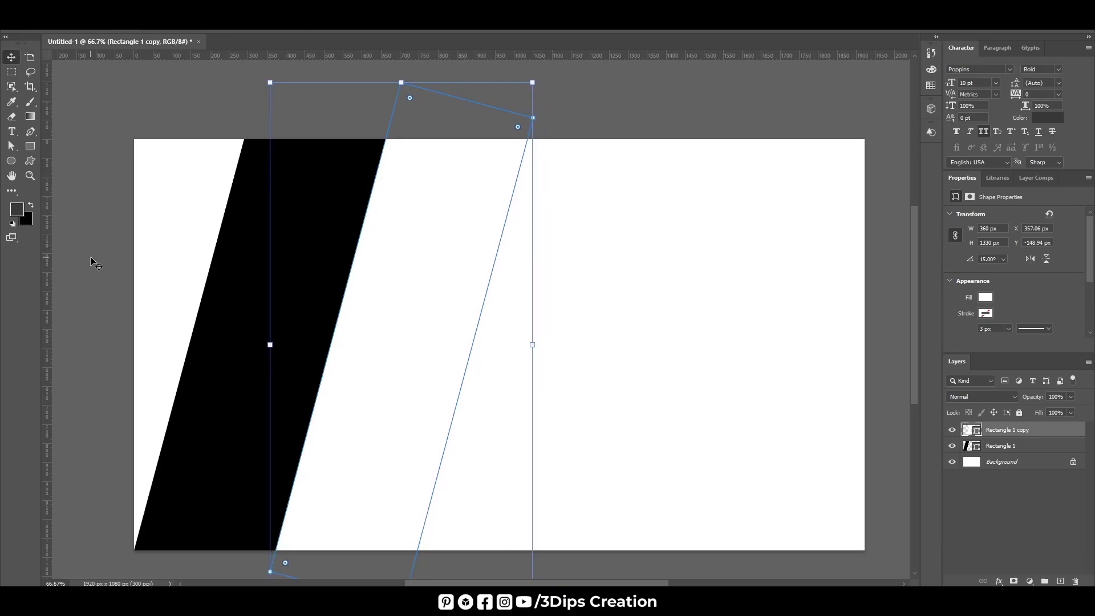
# Step: Duplicate the black-and-white stripe pair and shift the copies right
pyautogui.moveTo(91, 261); pyautogui.dragTo(423, 398)
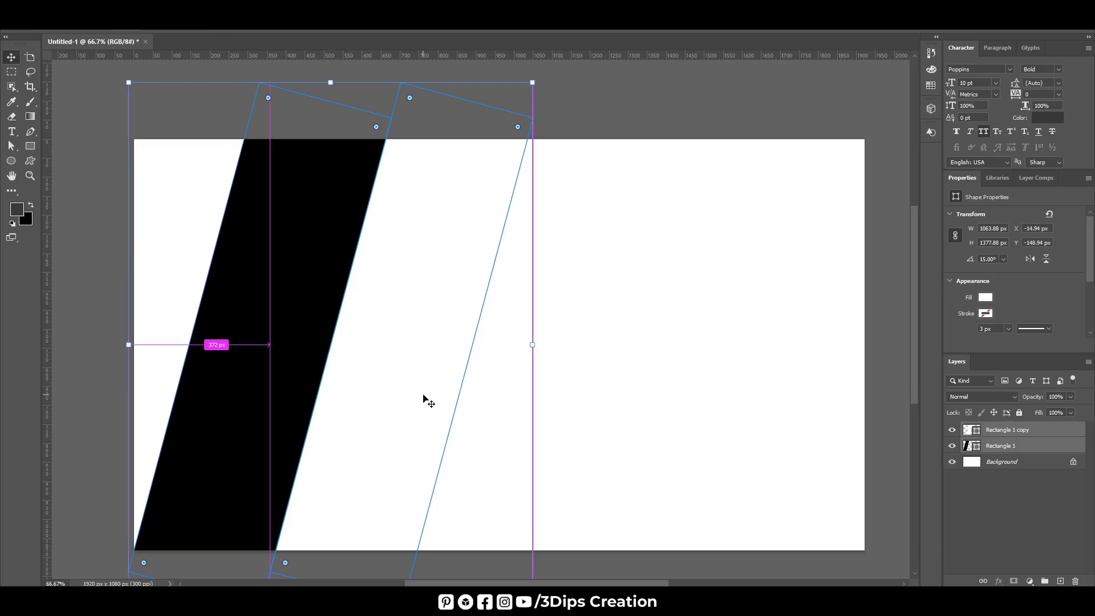
pyautogui.hotkey('alt', 'shift', 'Right')
pyautogui.hotkey('shift', 'Right')
pyautogui.hotkey('shift', 'Right')
pyautogui.hotkey('shift', 'Right')
pyautogui.hotkey('shift', 'Right')
pyautogui.hotkey('shift', 'Right')
pyautogui.hotkey('shift', 'Right')
pyautogui.hotkey('shift', 'Right')
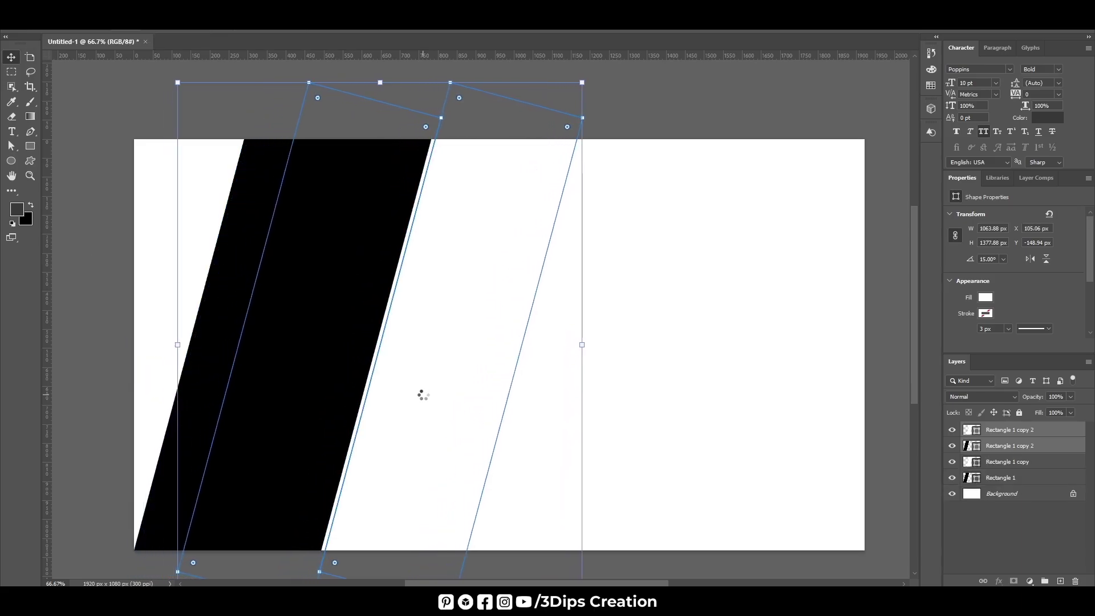
pyautogui.hotkey('shift', 'Right')
pyautogui.hotkey('shift', 'Right')
pyautogui.hotkey('shift', 'Right')
pyautogui.hotkey('shift', 'Right')
pyautogui.hotkey('shift', 'Right')
pyautogui.hotkey('shift', 'Right')
pyautogui.hotkey('shift', 'Right')
pyautogui.hotkey('shift', 'Right')
pyautogui.hotkey('shift', 'Right')
pyautogui.hotkey('shift', 'Right')
pyautogui.hotkey('shift', 'Right')
pyautogui.hotkey('shift', 'Right')
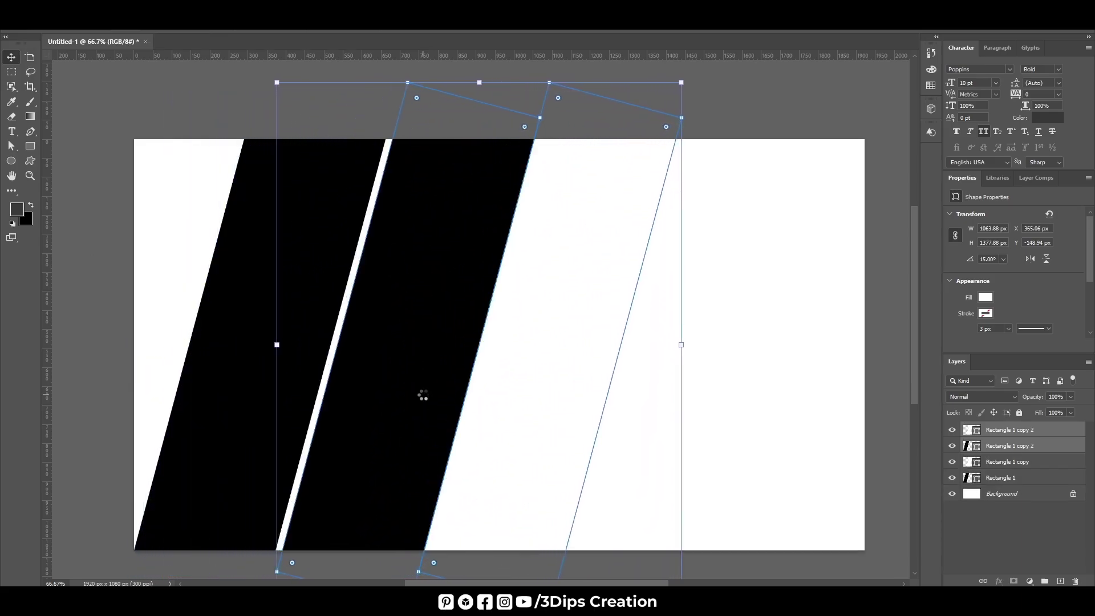
pyautogui.hotkey('shift', 'Right')
pyautogui.hotkey('shift', 'Right')
pyautogui.hotkey('shift', 'Right')
pyautogui.hotkey('shift', 'Right')
pyautogui.hotkey('shift', 'Right')
pyautogui.hotkey('shift', 'Right')
pyautogui.hotkey('shift', 'Right')
pyautogui.hotkey('shift', 'Right')
pyautogui.hotkey('shift', 'Right')
pyautogui.hotkey('shift', 'Right')
pyautogui.hotkey('shift', 'Right')
pyautogui.hotkey('shift', 'Right')
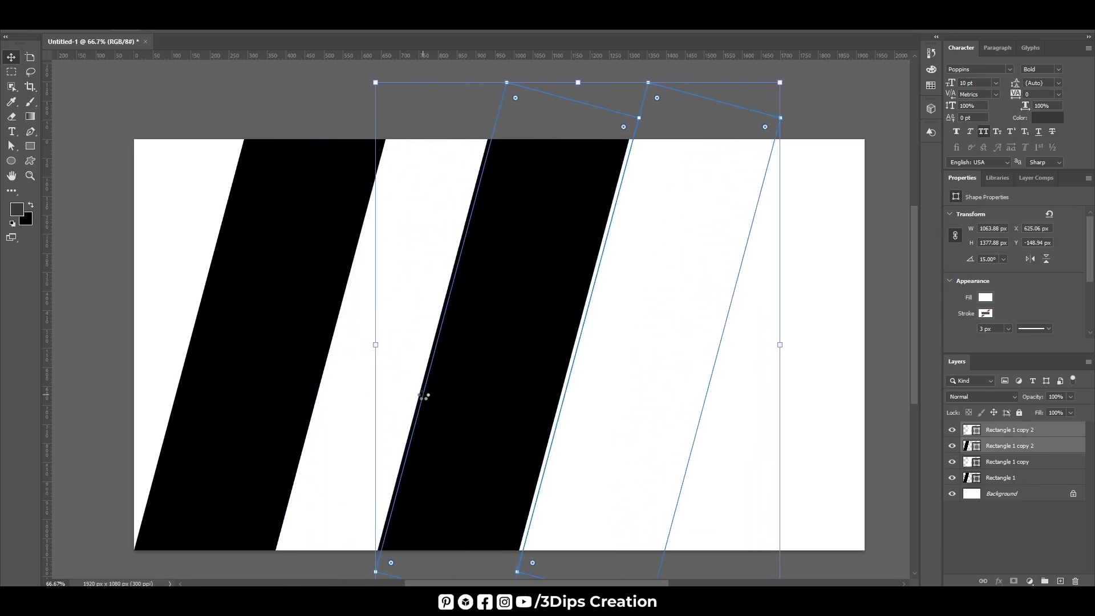
pyautogui.hotkey('shift', 'Right')
pyautogui.hotkey('shift', 'Right')
pyautogui.hotkey('shift', 'Right')
pyautogui.hotkey('shift', 'Right')
pyautogui.hotkey('shift', 'Right')
pyautogui.hotkey('shift', 'Right')
pyautogui.hotkey('shift', 'Right')
pyautogui.hotkey('shift', 'Right')
pyautogui.hotkey('shift', 'Right')
pyautogui.hotkey('shift', 'Right')
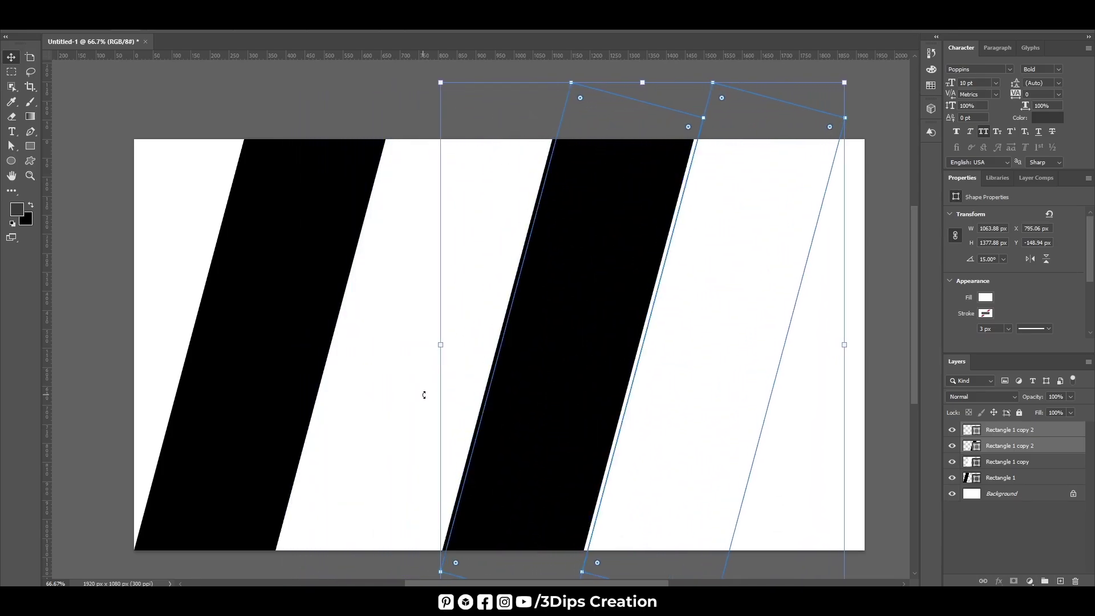
pyautogui.hotkey('shift', 'Right')
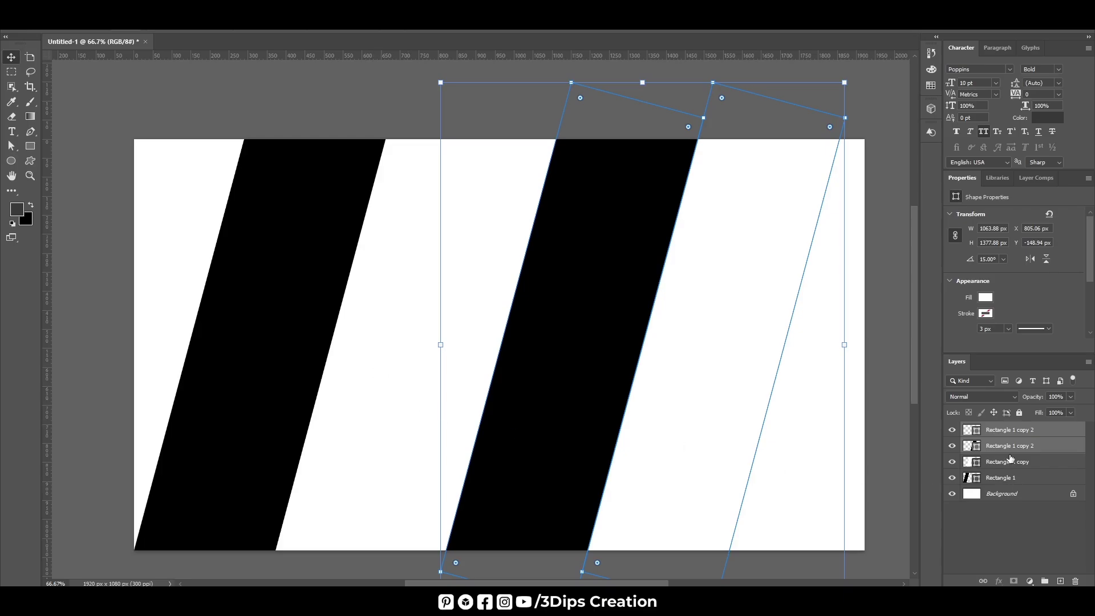
# Step: Nudge the Rectangle 1 copy 2 pair 70 px left, then zoom out to the whole canvas
pyautogui.click(1005, 462)
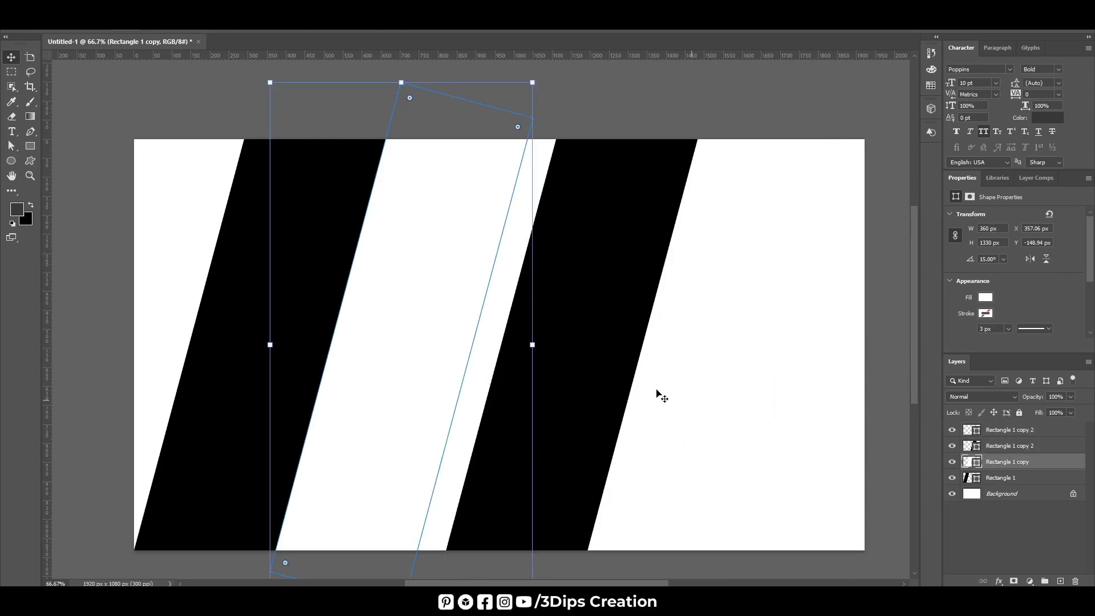
pyautogui.click(587, 367)
pyautogui.keyDown('shift'); pyautogui.click(584, 345); pyautogui.keyUp('shift')
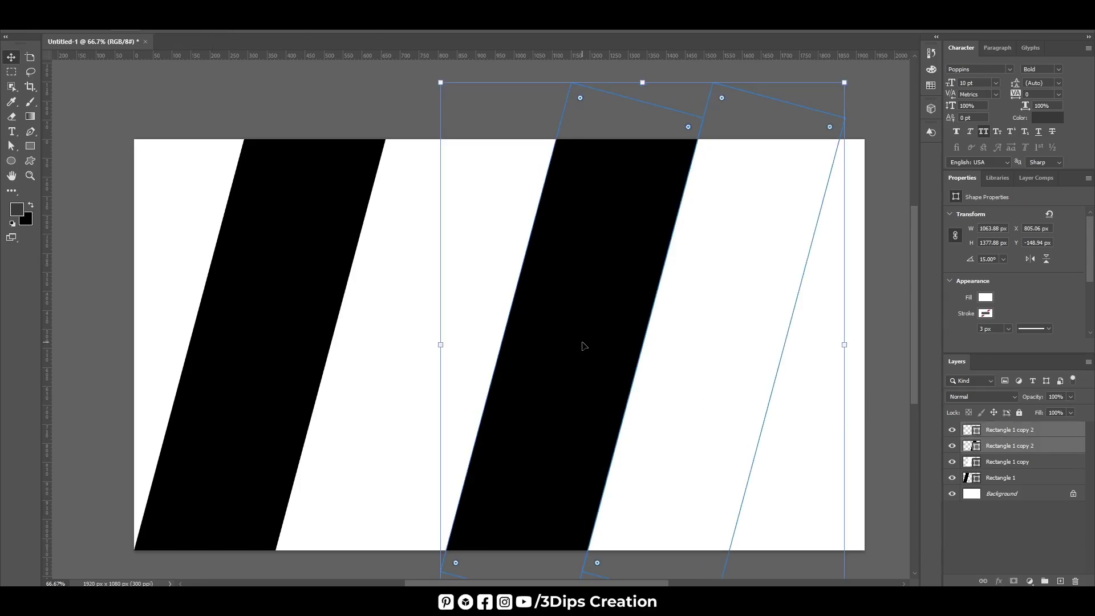
pyautogui.hotkey('shift', 'Left')
pyautogui.hotkey('shift', 'Left')
pyautogui.hotkey('shift', 'Left')
pyautogui.hotkey('shift', 'Left')
pyautogui.hotkey('shift', 'Left')
pyautogui.hotkey('shift', 'Left')
pyautogui.hotkey('shift', 'Left')
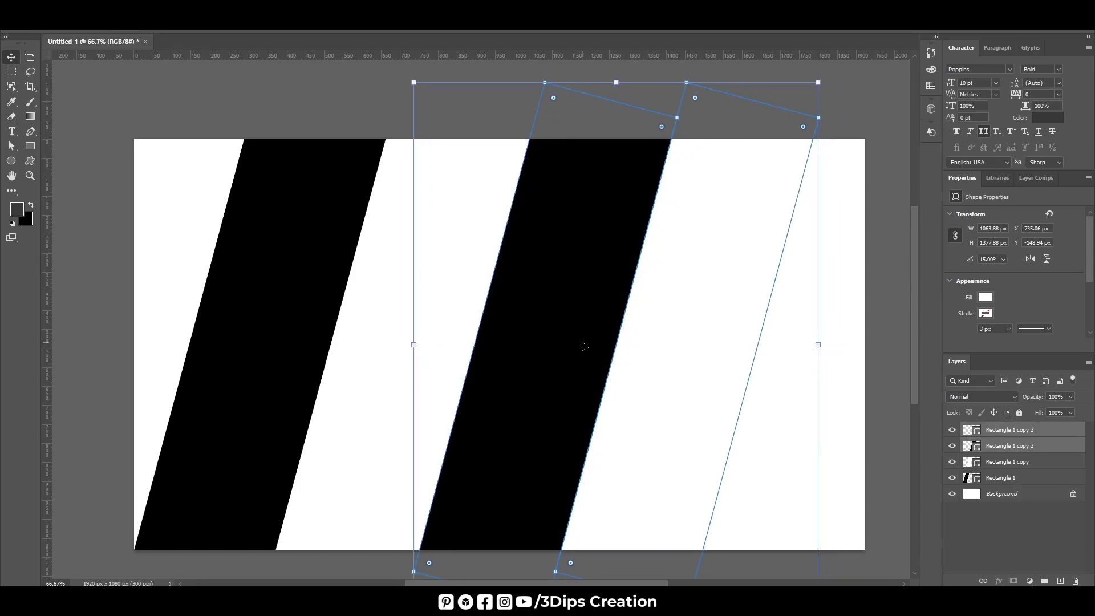
pyautogui.click(1015, 460)
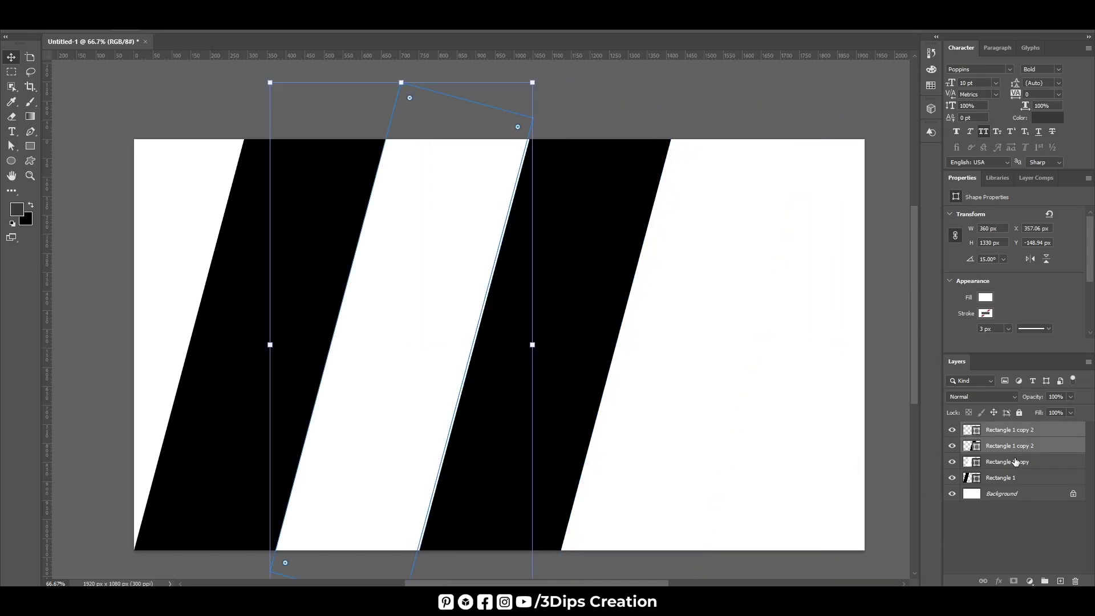
pyautogui.moveTo(857, 429); pyautogui.dragTo(595, 368)
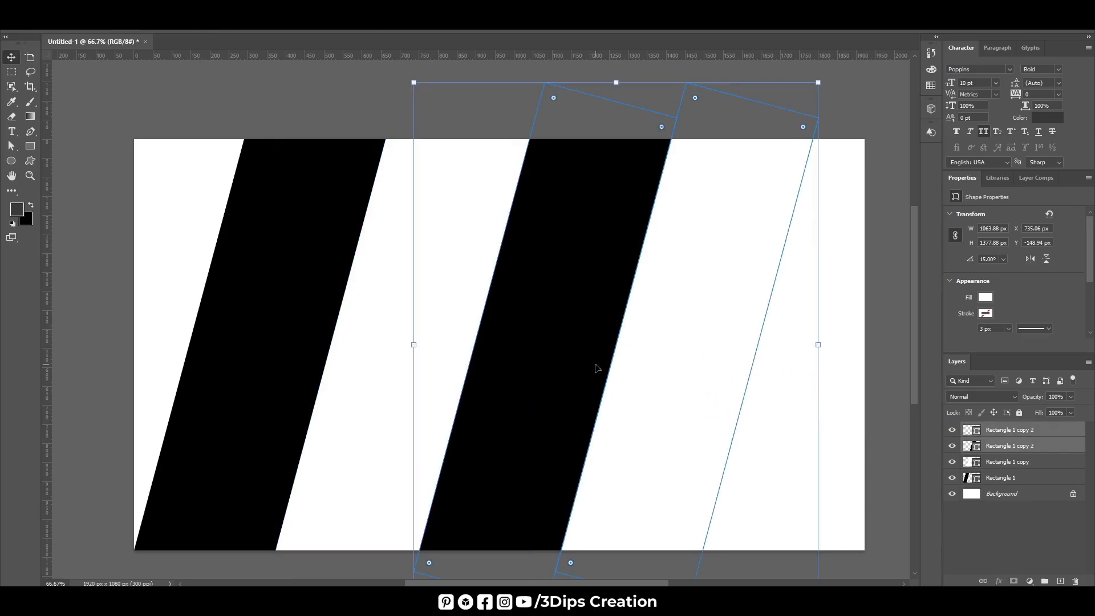
pyautogui.click(991, 467)
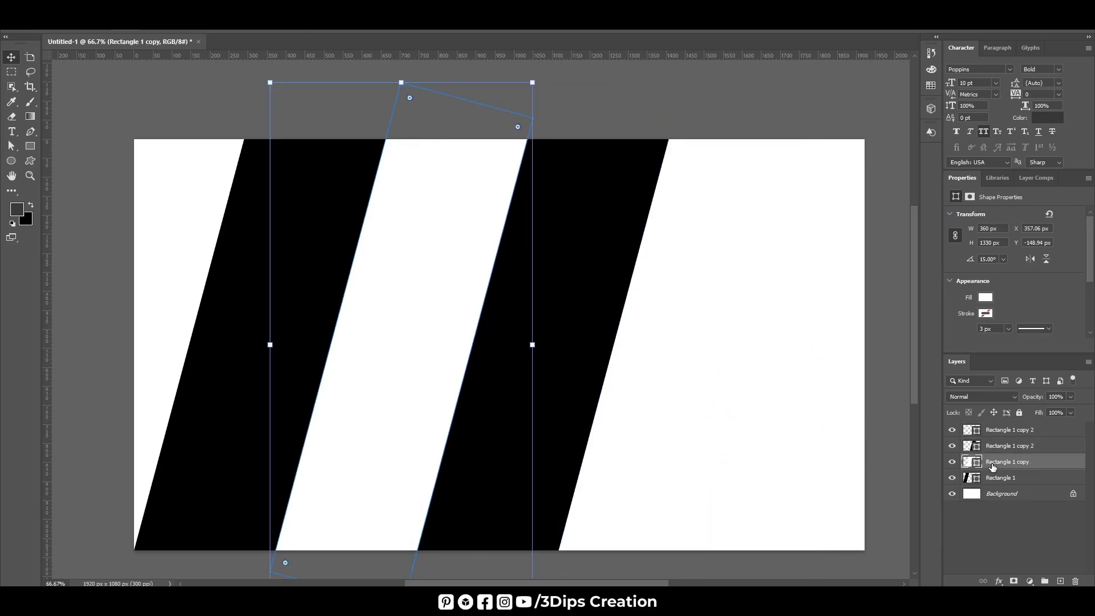
pyautogui.click(683, 73)
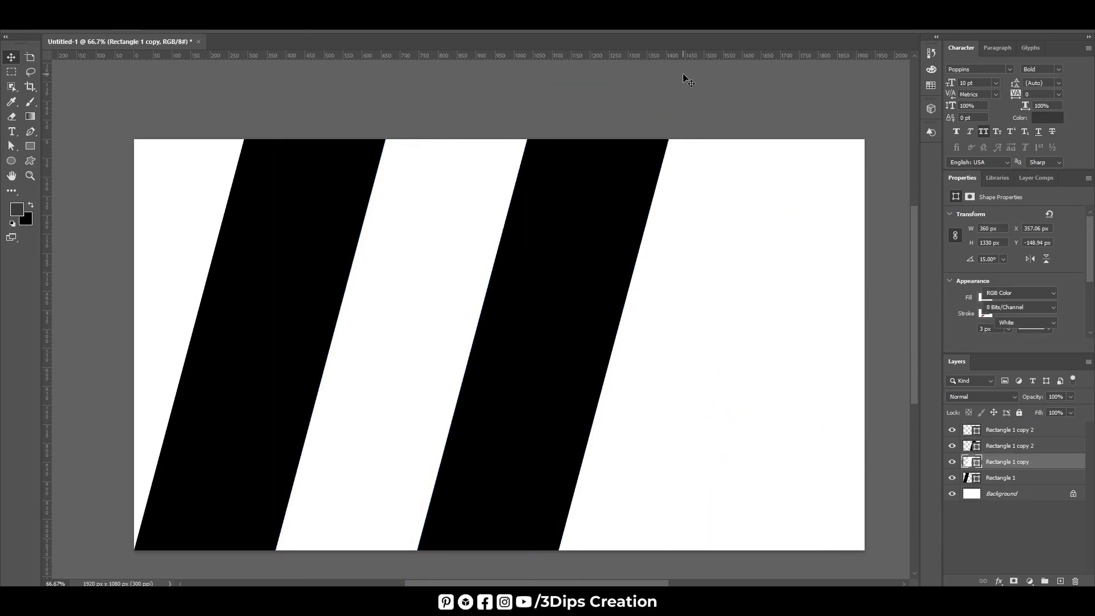
pyautogui.click(680, 308)
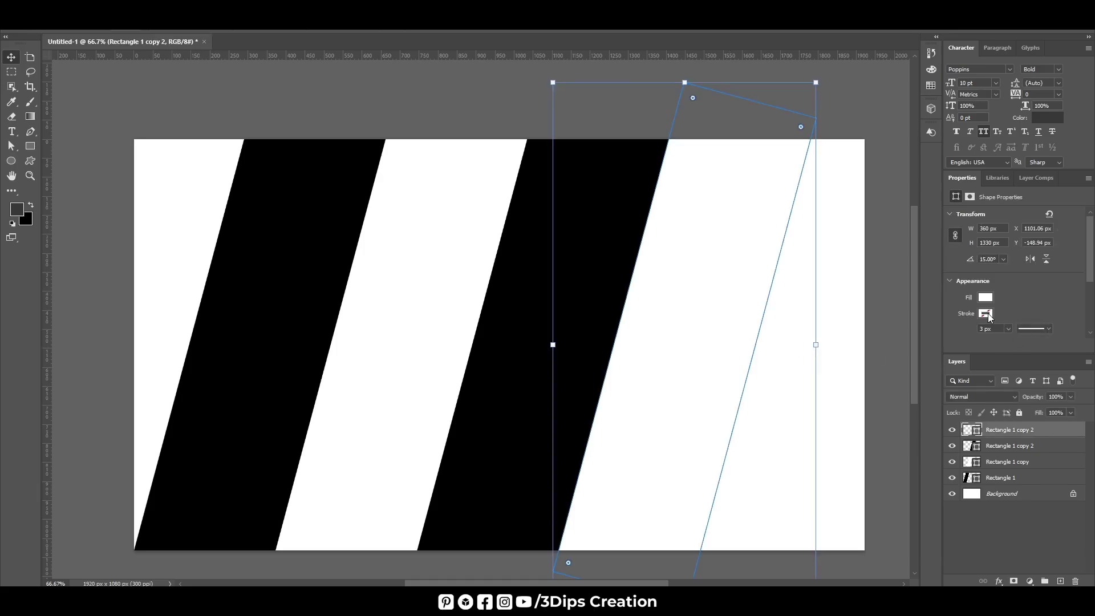
pyautogui.click(611, 213)
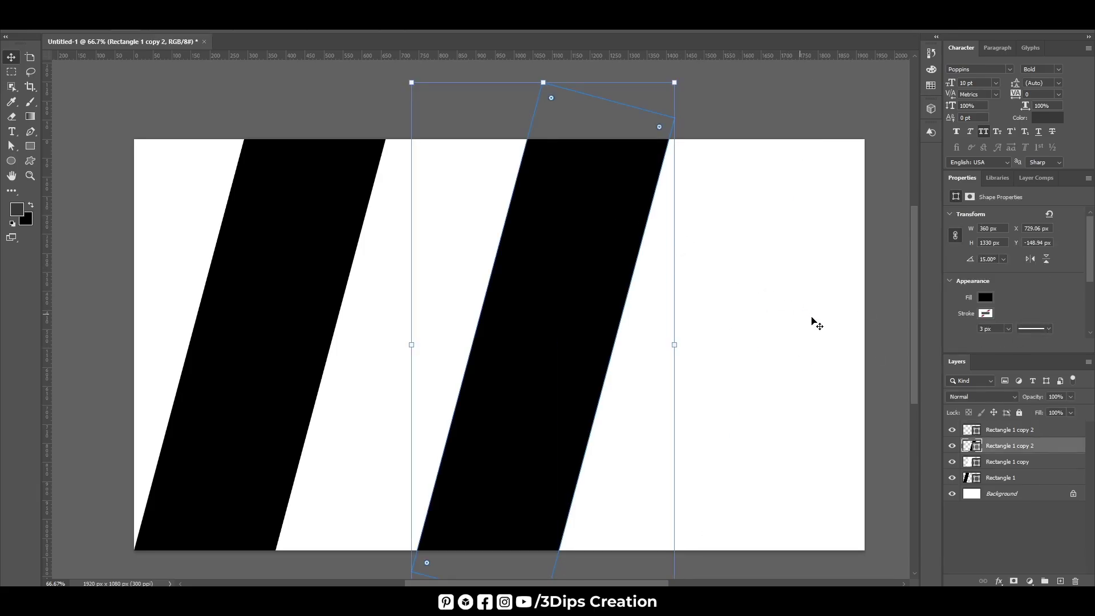
pyautogui.hotkey('ctrl', '-')
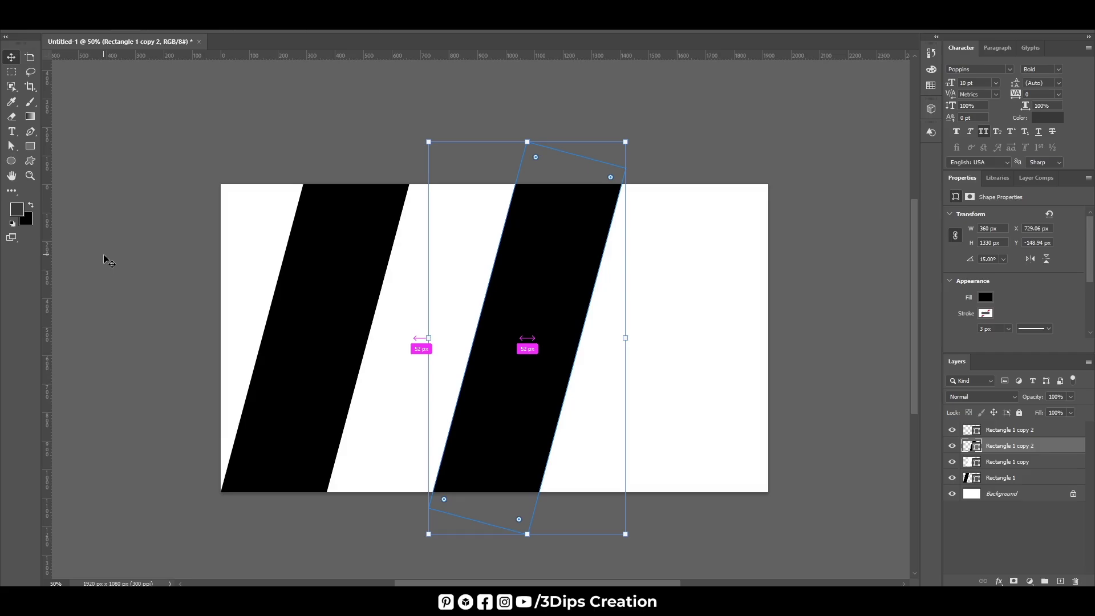
pyautogui.hotkey('ctrl', '-')
# Step: Duplicate all four stripe rectangles and shift the copies right across the canvas
pyautogui.moveTo(217, 331); pyautogui.dragTo(637, 386)
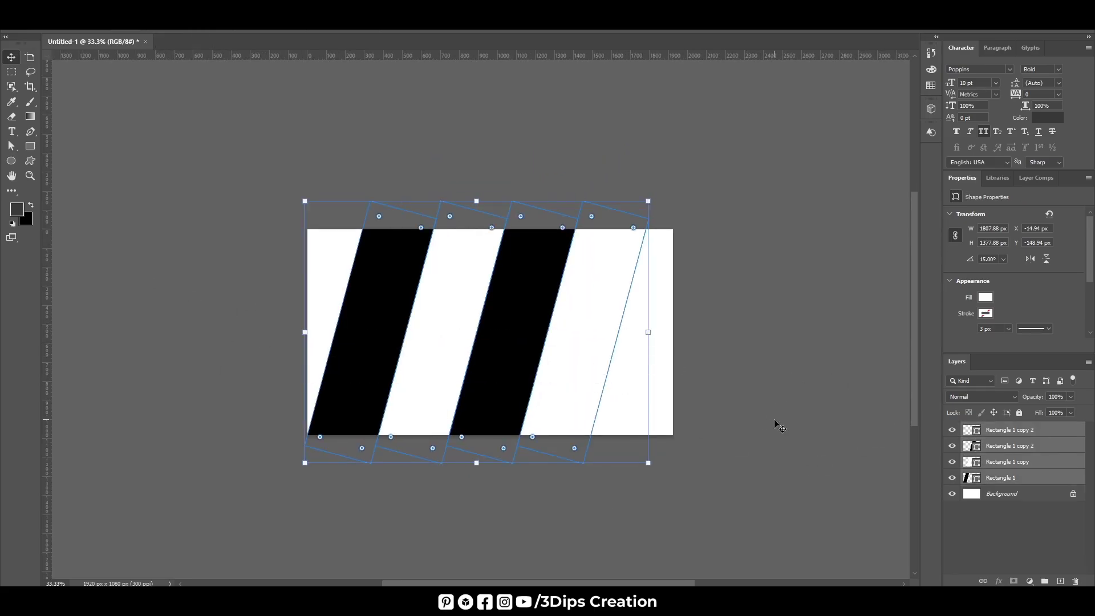
pyautogui.hotkey('ctrl', 'j')
pyautogui.hotkey('shift', 'Right')
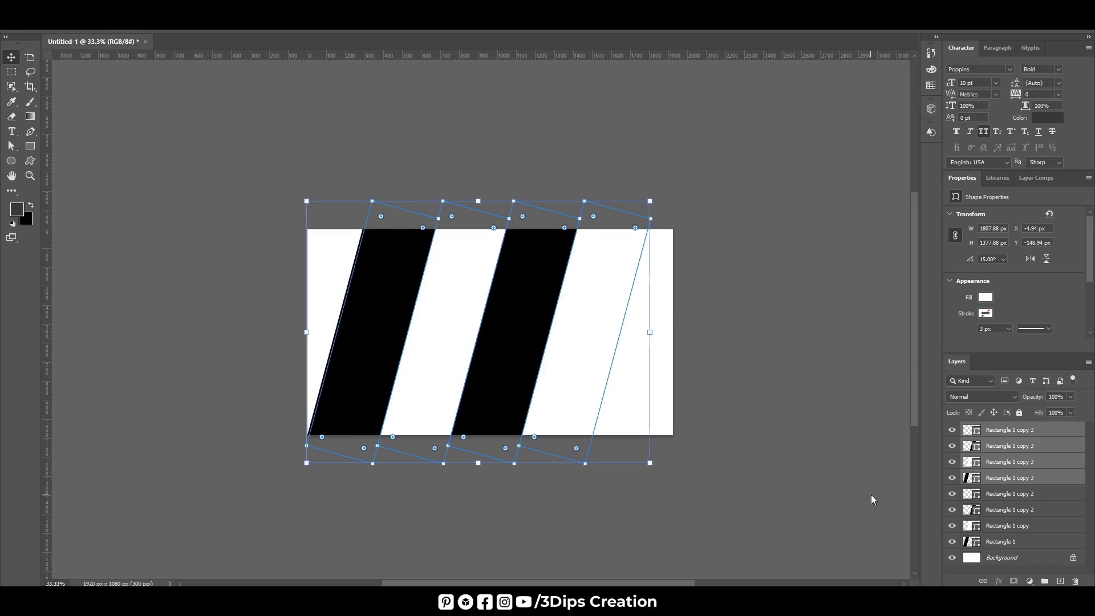
pyautogui.hotkey('shift', 'Right')
pyautogui.hotkey('shift', 'Right')
pyautogui.hotkey('shift', 'Right')
pyautogui.hotkey('shift', 'Right')
pyautogui.hotkey('shift', 'Right')
pyautogui.hotkey('shift', 'Right')
pyautogui.hotkey('shift', 'Right')
pyautogui.hotkey('shift', 'Right')
pyautogui.hotkey('shift', 'Right')
pyautogui.hotkey('shift', 'Right')
pyautogui.hotkey('shift', 'Right')
pyautogui.hotkey('shift', 'Right')
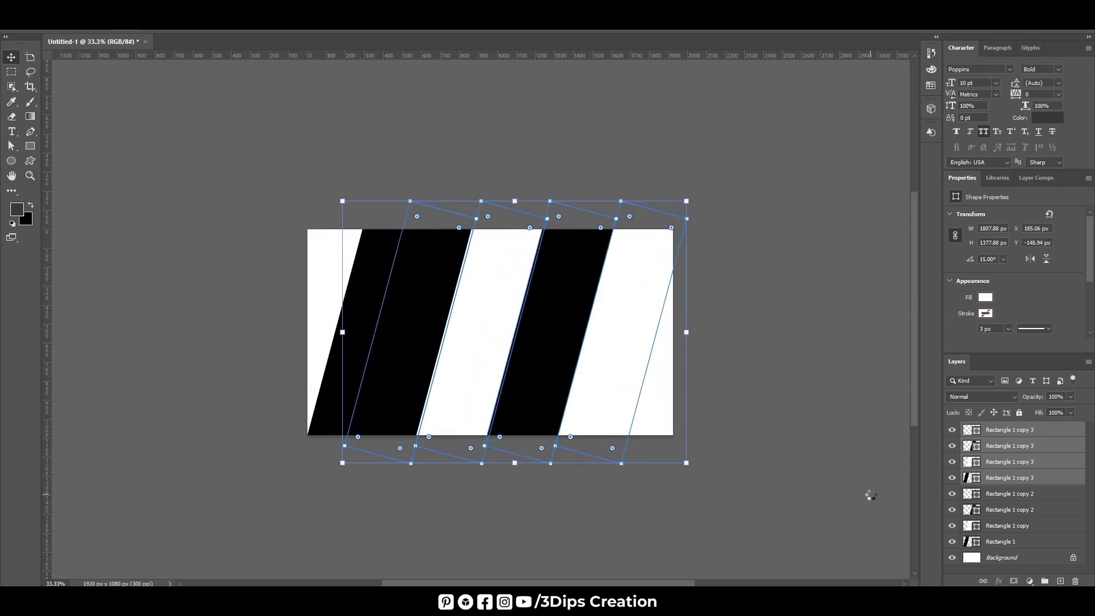
pyautogui.hotkey('shift', 'Right')
pyautogui.hotkey('shift', 'Right')
pyautogui.hotkey('shift', 'Right')
pyautogui.hotkey('shift', 'Right')
pyautogui.hotkey('shift', 'Right')
pyautogui.hotkey('shift', 'Right')
pyautogui.hotkey('shift', 'Right')
pyautogui.hotkey('shift', 'Right')
pyautogui.hotkey('shift', 'Right')
pyautogui.hotkey('shift', 'Right')
pyautogui.hotkey('shift', 'Right')
pyautogui.hotkey('shift', 'Right')
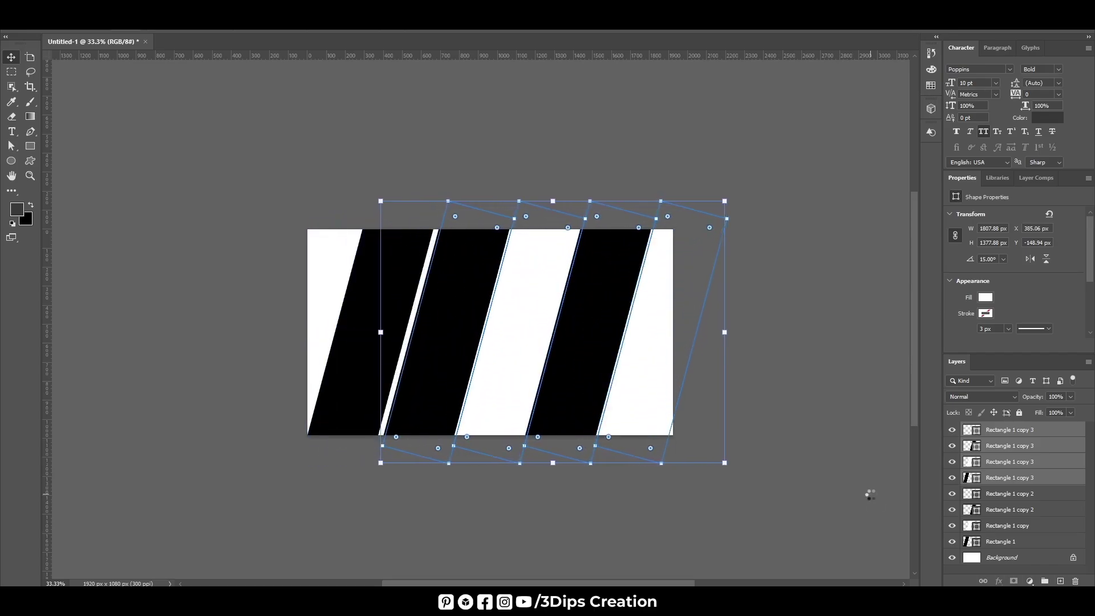
pyautogui.hotkey('shift', 'Right')
pyautogui.hotkey('shift', 'Right')
pyautogui.hotkey('shift', 'Right')
pyautogui.hotkey('shift', 'Right')
pyautogui.hotkey('shift', 'Right')
pyautogui.hotkey('shift', 'Right')
pyautogui.hotkey('shift', 'Right')
pyautogui.hotkey('shift', 'Right')
pyautogui.hotkey('shift', 'Right')
pyautogui.hotkey('shift', 'Right')
pyautogui.hotkey('shift', 'Right')
pyautogui.hotkey('shift', 'Right')
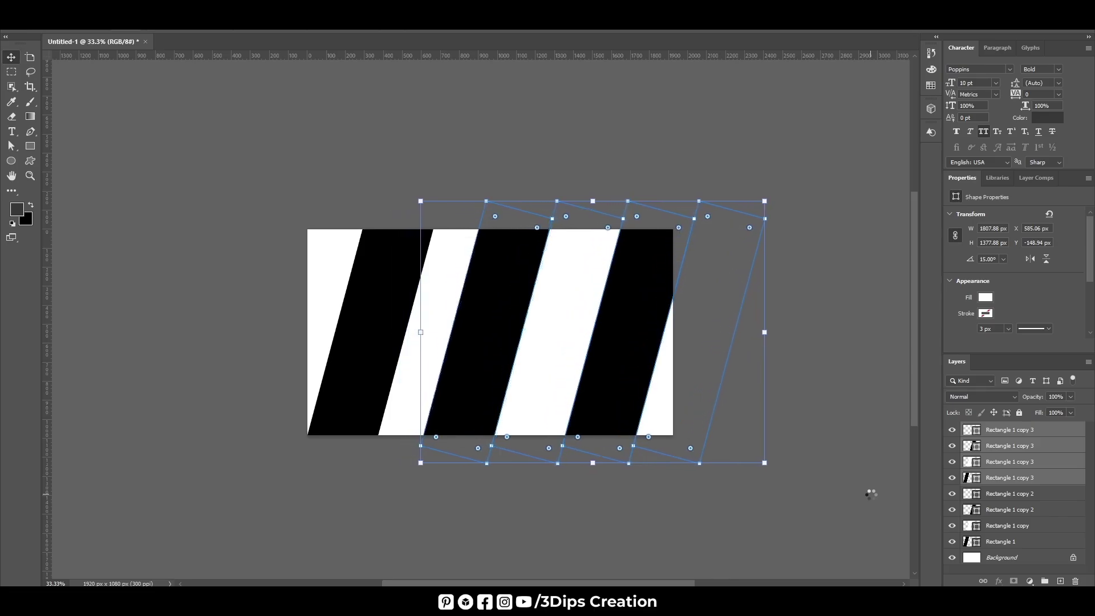
pyautogui.hotkey('shift', 'Right')
pyautogui.hotkey('shift', 'Right')
pyautogui.hotkey('shift', 'Right')
pyautogui.hotkey('shift', 'Right')
pyautogui.hotkey('shift', 'Right')
pyautogui.hotkey('shift', 'Right')
pyautogui.hotkey('shift', 'Right')
pyautogui.hotkey('shift', 'Right')
pyautogui.hotkey('shift', 'Right')
pyautogui.hotkey('shift', 'Right')
pyautogui.hotkey('shift', 'Right')
pyautogui.hotkey('shift', 'Right')
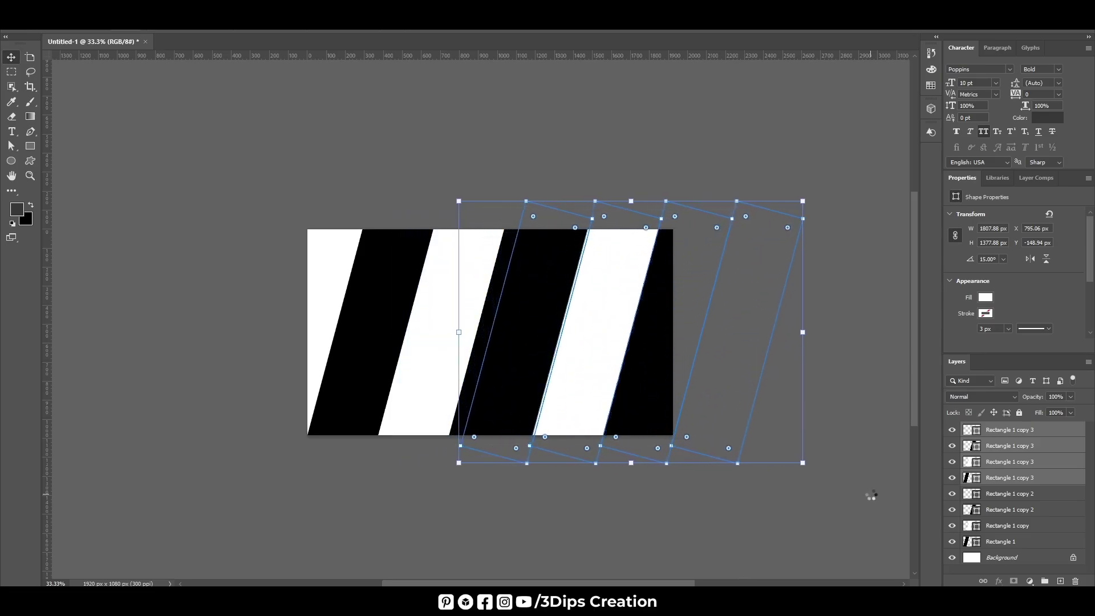
pyautogui.hotkey('shift', 'Right')
pyautogui.hotkey('shift', 'Right')
pyautogui.hotkey('shift', 'Right')
pyautogui.hotkey('shift', 'Right')
pyautogui.hotkey('shift', 'Right')
pyautogui.hotkey('shift', 'Right')
pyautogui.hotkey('shift', 'Right')
pyautogui.hotkey('shift', 'Right')
pyautogui.hotkey('shift', 'Right')
pyautogui.hotkey('shift', 'Right')
pyautogui.hotkey('shift', 'Right')
pyautogui.hotkey('shift', 'Right')
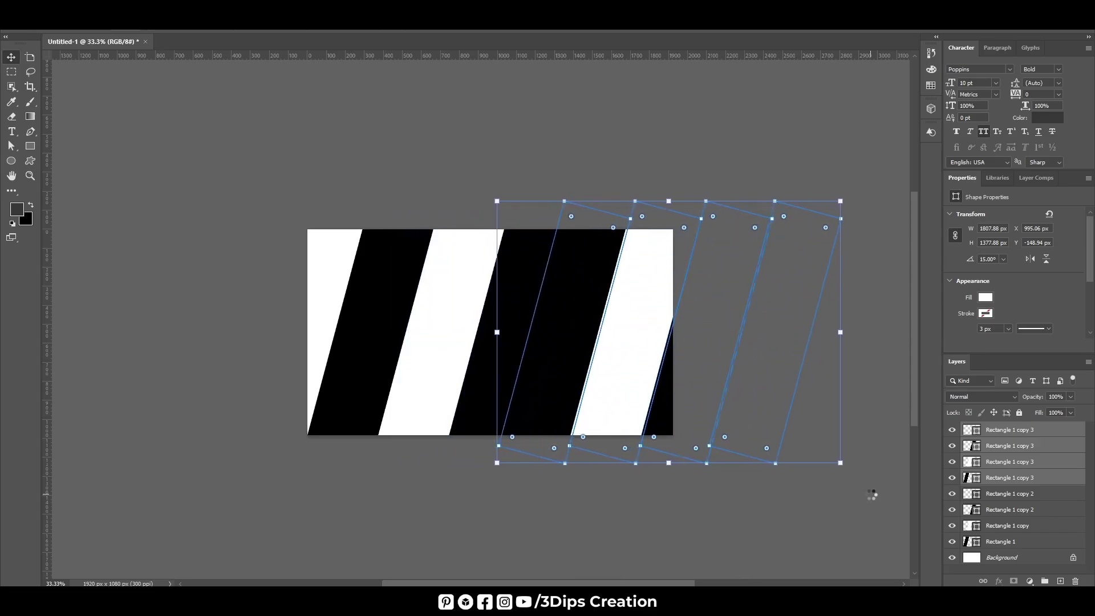
pyautogui.hotkey('shift', 'Right')
pyautogui.hotkey('shift', 'Right')
pyautogui.hotkey('shift', 'Right')
pyautogui.hotkey('shift', 'Right')
pyautogui.hotkey('shift', 'Right')
pyautogui.hotkey('shift', 'Right')
pyautogui.hotkey('shift', 'Right')
pyautogui.hotkey('shift', 'Right')
pyautogui.hotkey('shift', 'Right')
pyautogui.hotkey('shift', 'Right')
pyautogui.hotkey('shift', 'Right')
pyautogui.hotkey('shift', 'Right')
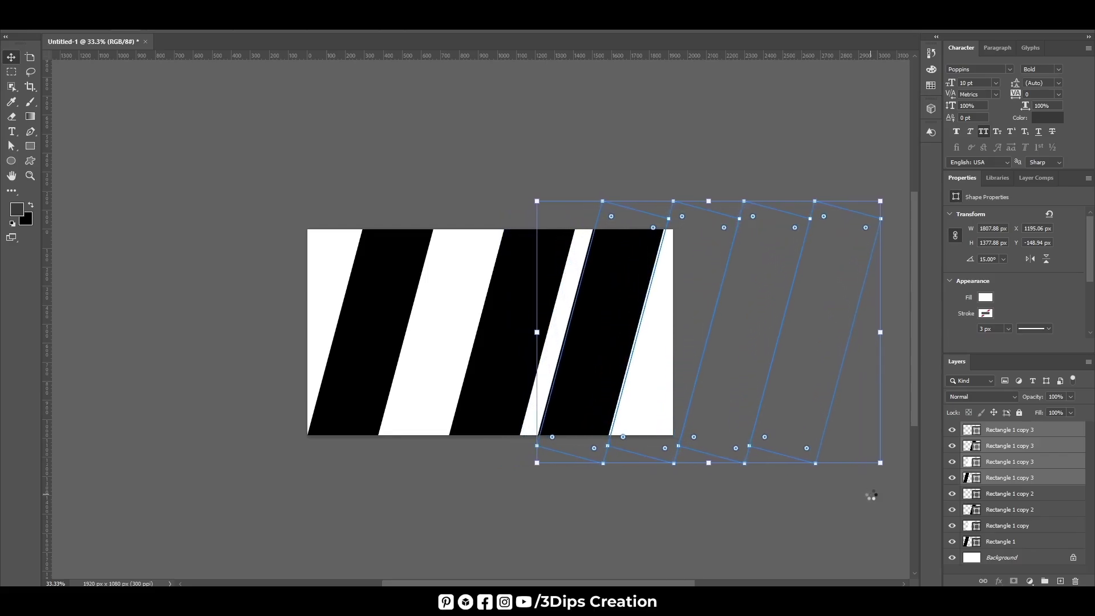
pyautogui.hotkey('shift', 'Right')
pyautogui.hotkey('shift', 'Right')
pyautogui.hotkey('shift', 'Right')
pyautogui.hotkey('shift', 'Right')
pyautogui.hotkey('shift', 'Right')
pyautogui.hotkey('shift', 'Right')
pyautogui.hotkey('shift', 'Right')
pyautogui.hotkey('shift', 'Right')
pyautogui.hotkey('shift', 'Right')
pyautogui.hotkey('shift', 'Right')
pyautogui.hotkey('shift', 'Right')
pyautogui.hotkey('shift', 'Right')
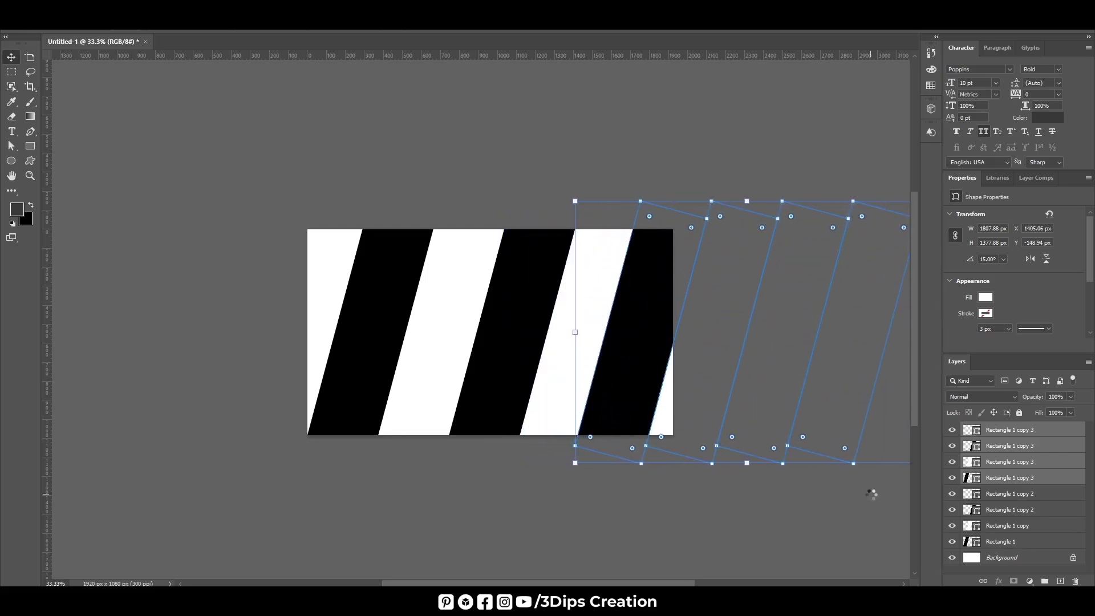
pyautogui.hotkey('shift', 'Right')
pyautogui.hotkey('shift', 'Right')
pyautogui.hotkey('shift', 'Right')
pyautogui.hotkey('shift', 'Right')
pyautogui.hotkey('shift', 'Right')
pyautogui.hotkey('shift', 'Right')
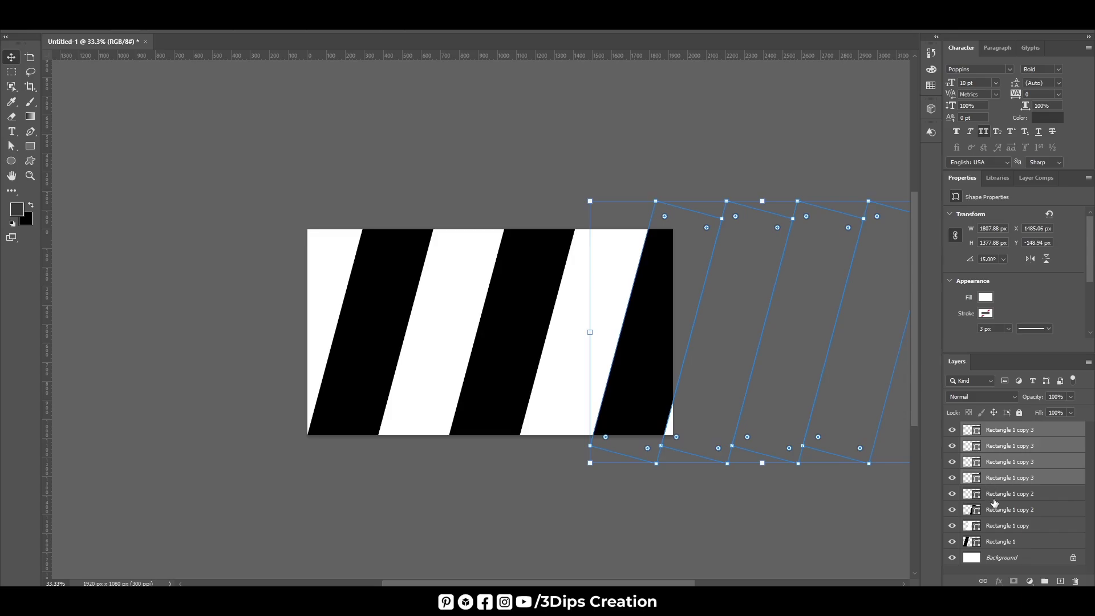
# Step: Nudge the two Rectangle 1 copy 3 stripes slightly left to line them up
pyautogui.click(993, 496)
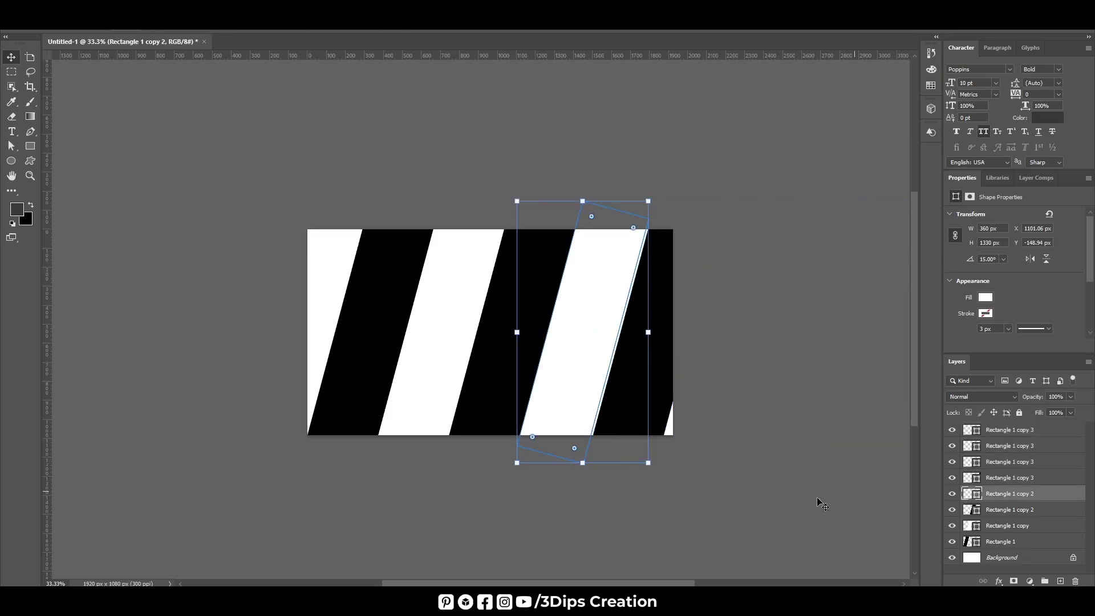
pyautogui.moveTo(790, 476); pyautogui.dragTo(889, 317)
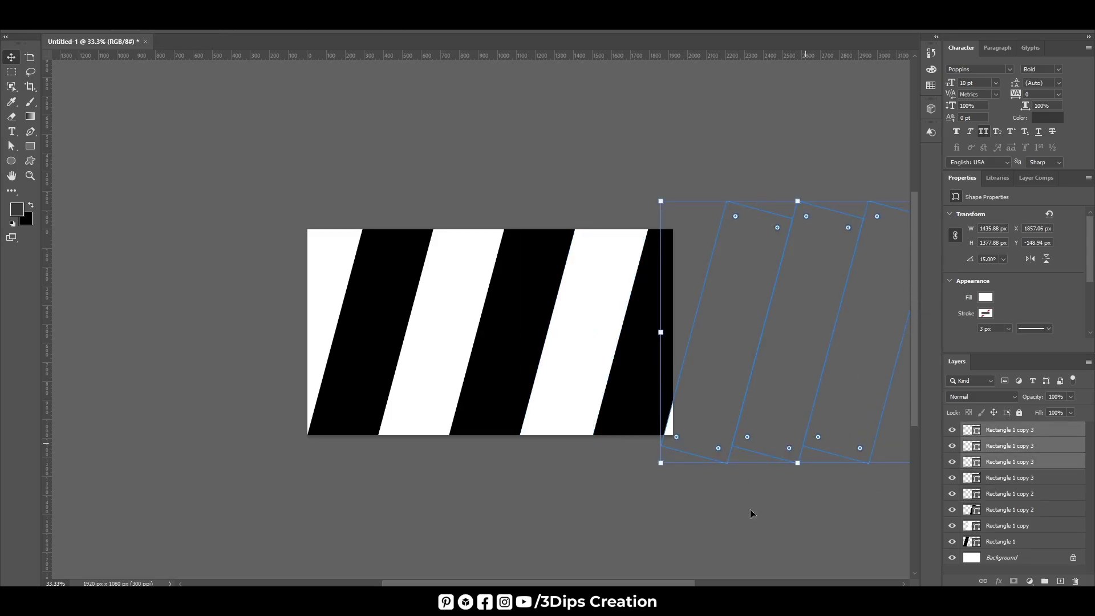
pyautogui.click(766, 530)
pyautogui.moveTo(765, 525); pyautogui.dragTo(842, 401)
pyautogui.click(787, 500)
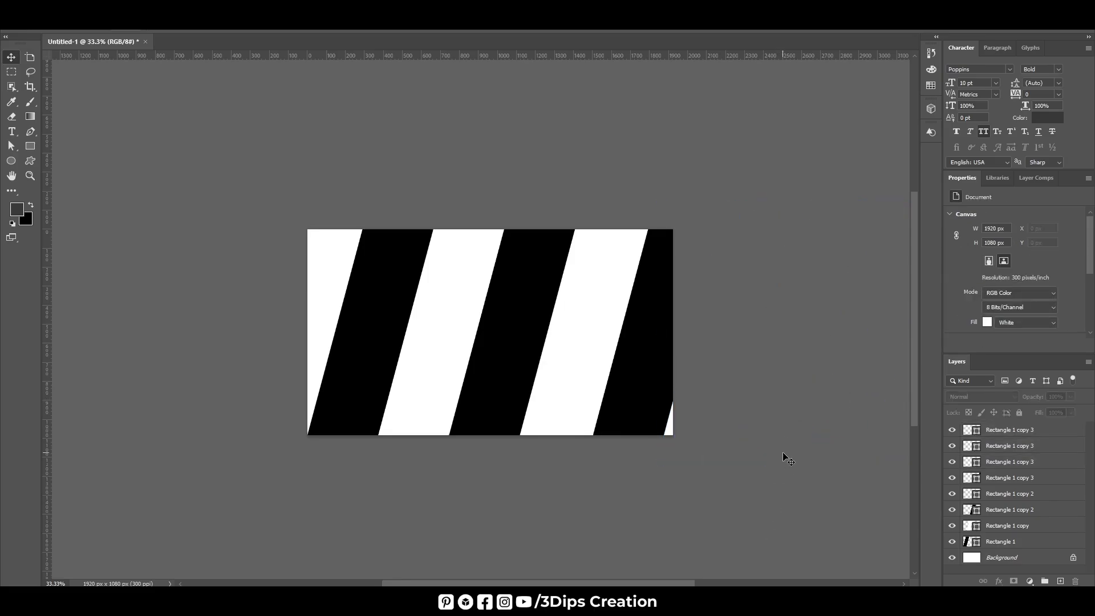
pyautogui.click(991, 433)
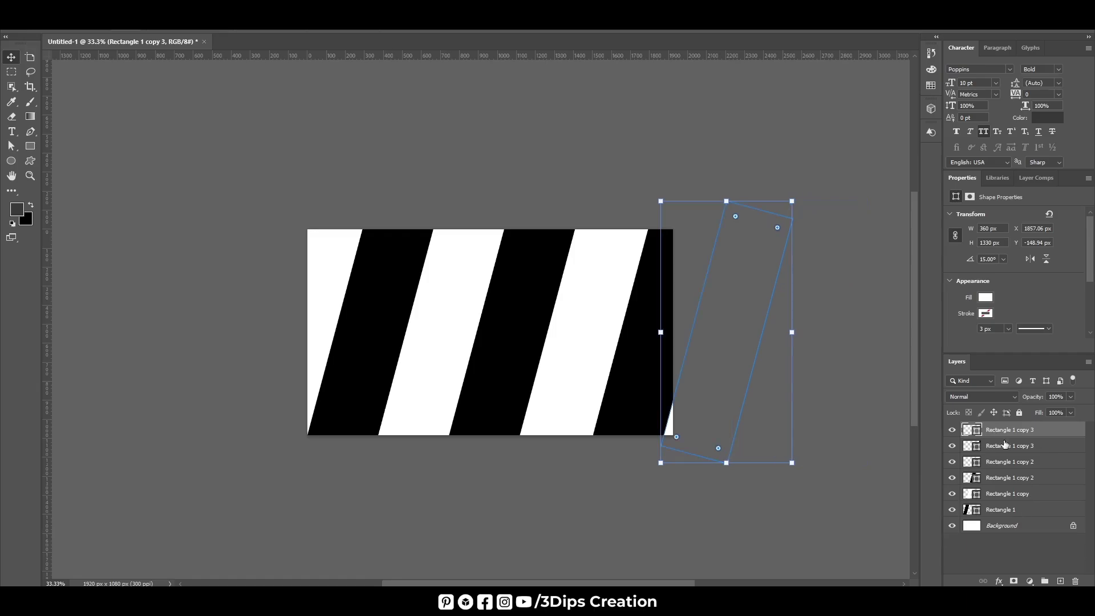
pyautogui.click(1007, 461)
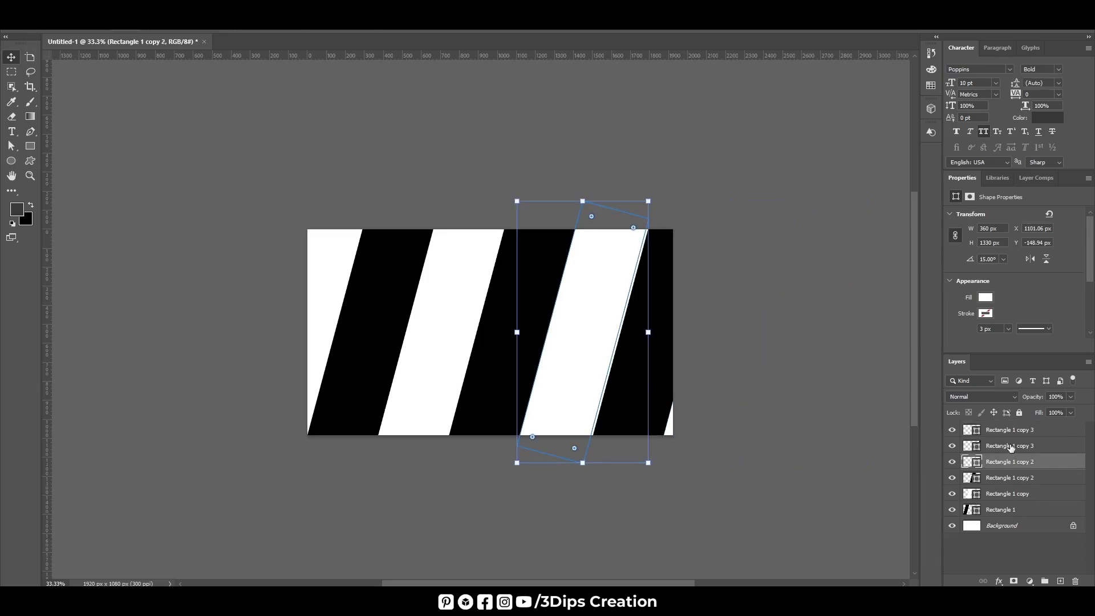
pyautogui.click(1009, 448)
pyautogui.press('Left')
pyautogui.press('Left')
pyautogui.press('Left')
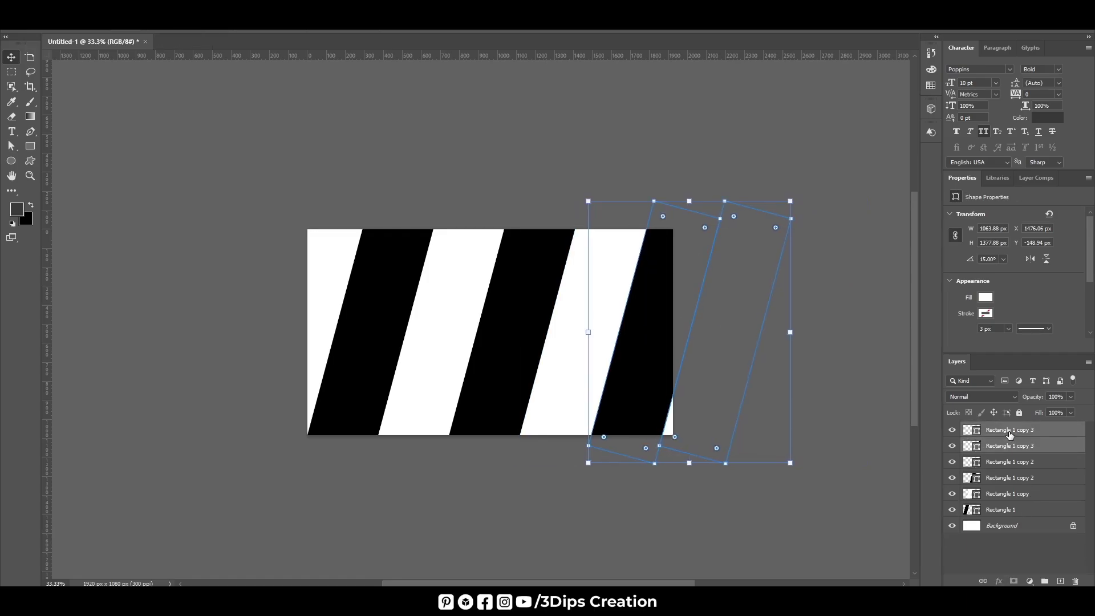
pyautogui.click(1019, 463)
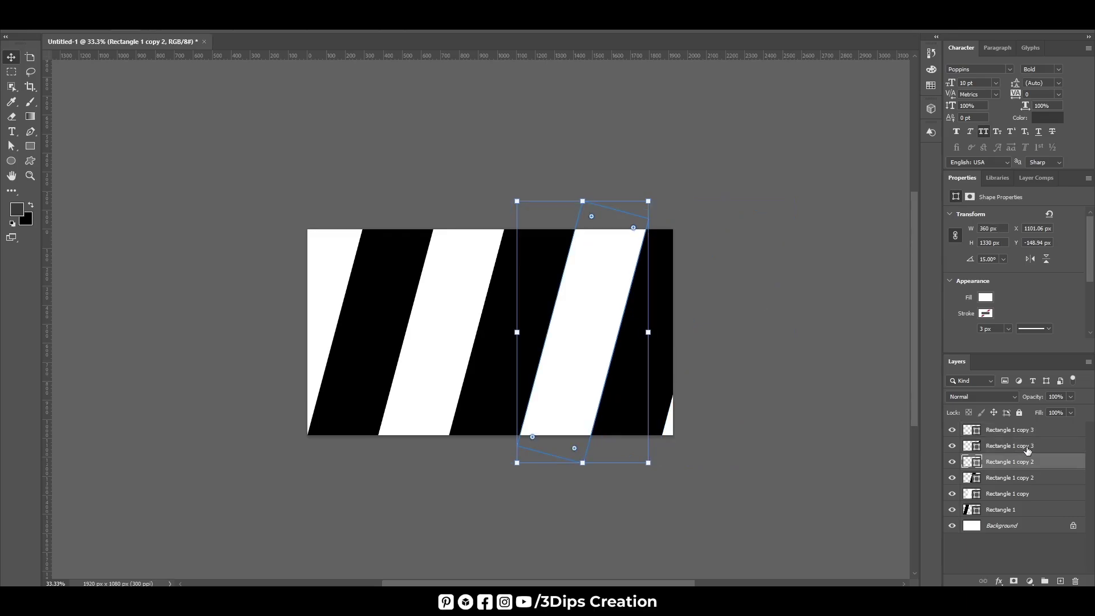
pyautogui.click(1026, 449)
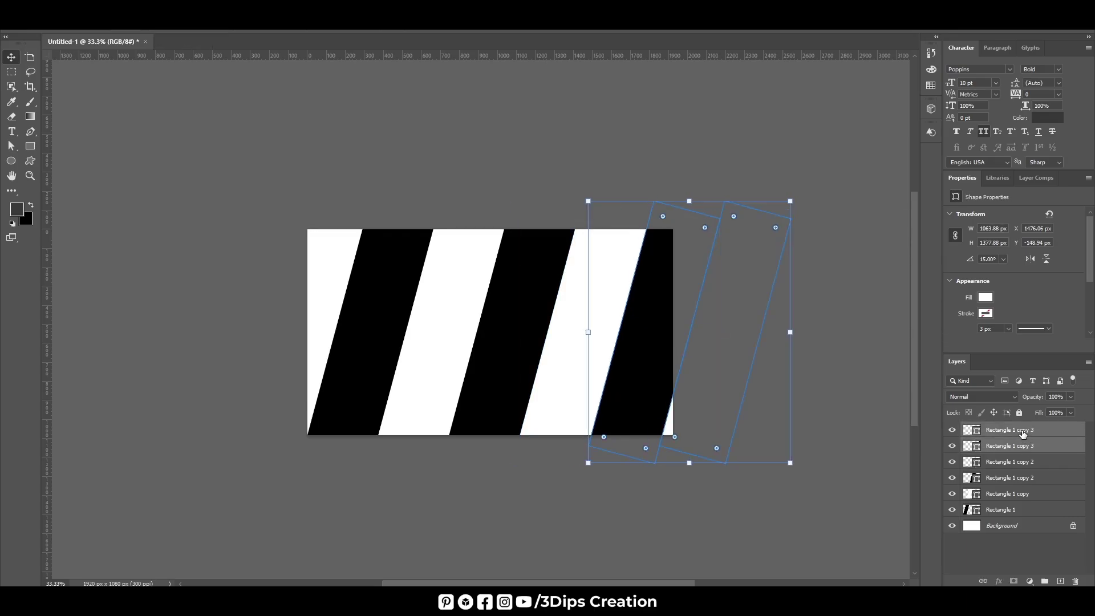
pyautogui.press('Left')
pyautogui.press('Left')
pyautogui.press('Left')
pyautogui.press('Left')
pyautogui.press('Left')
pyautogui.press('Left')
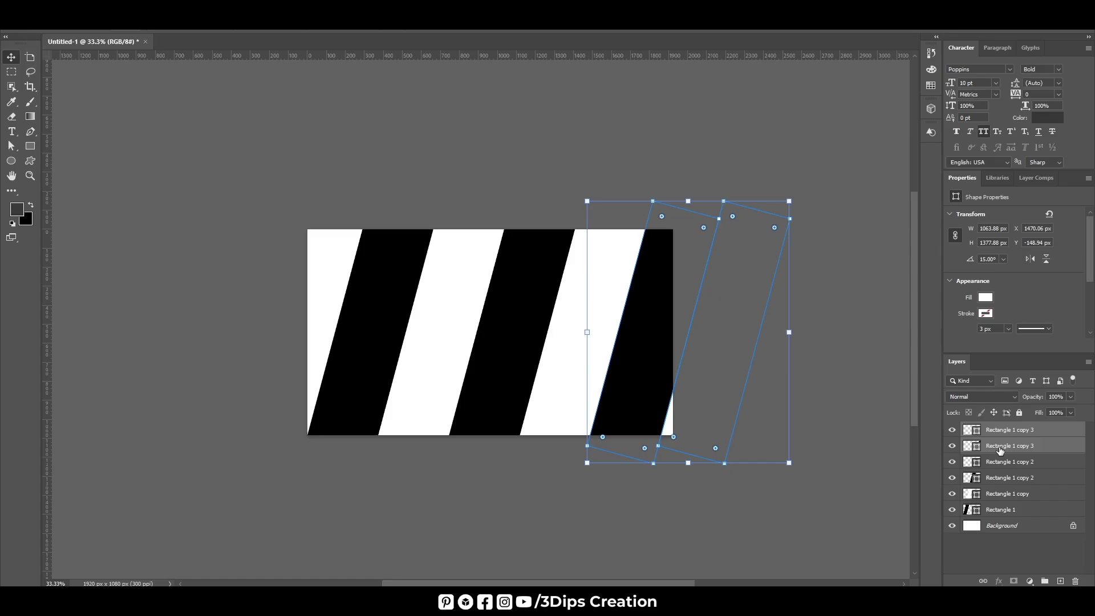
# Step: Duplicate the first black and white stripes and slide the copies left past the canvas edge
pyautogui.click(741, 516)
pyautogui.click(426, 365)
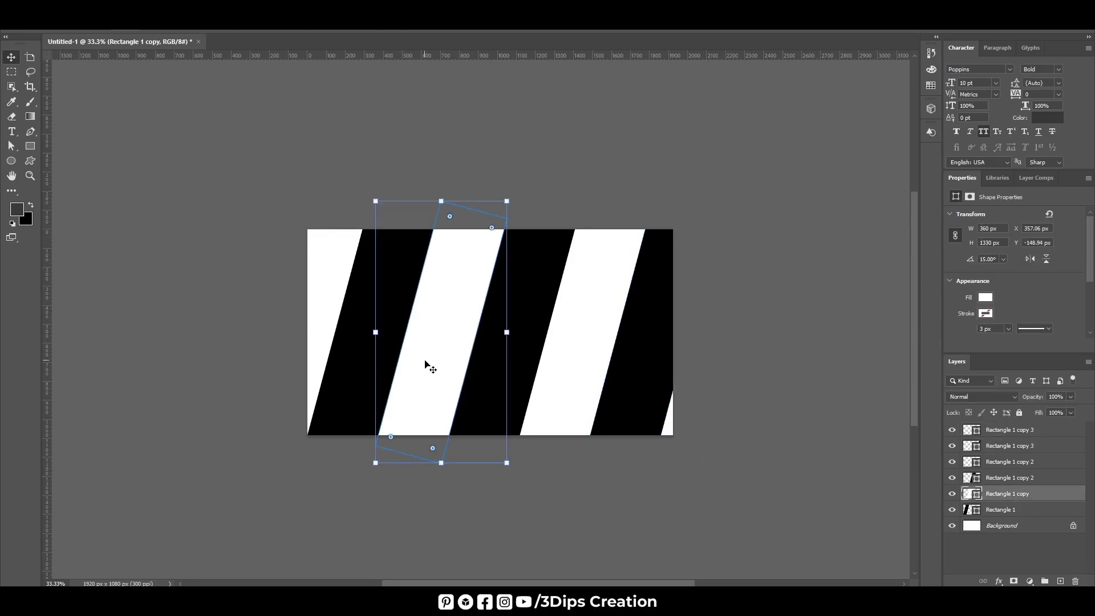
pyautogui.keyDown('shift'); pyautogui.click(345, 355); pyautogui.keyUp('shift')
pyautogui.keyDown('alt'); pyautogui.moveTo(344, 354); pyautogui.dragTo(344, 354); pyautogui.keyUp('alt')
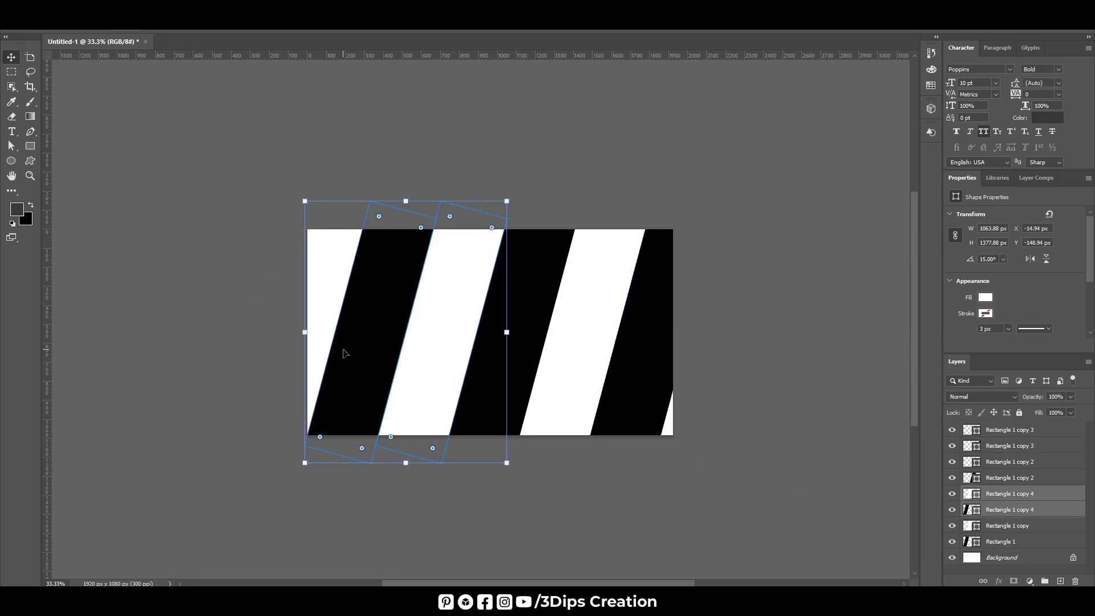
pyautogui.hotkey('shift', 'Left')
pyautogui.hotkey('shift', 'Left')
pyautogui.hotkey('shift', 'Left')
pyautogui.hotkey('shift', 'Left')
pyautogui.hotkey('shift', 'Left')
pyautogui.hotkey('shift', 'Left')
pyautogui.hotkey('shift', 'Left')
pyautogui.hotkey('shift', 'Left')
pyautogui.hotkey('shift', 'Left')
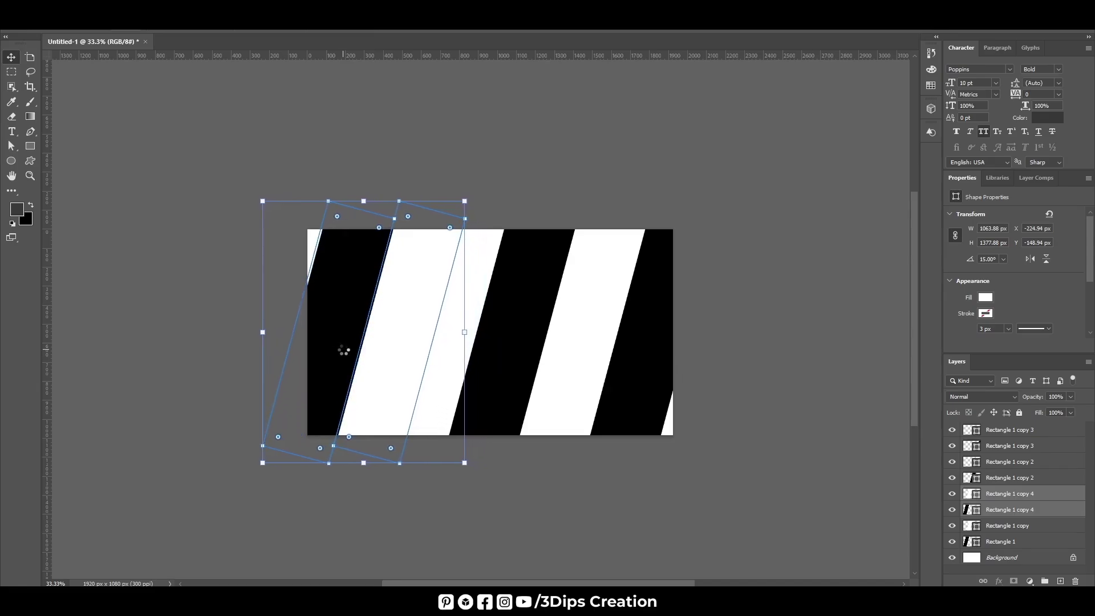
pyautogui.hotkey('shift', 'Left')
pyautogui.hotkey('shift', 'Left')
pyautogui.hotkey('shift', 'Left')
pyautogui.hotkey('shift', 'Left')
pyautogui.hotkey('shift', 'Left')
pyautogui.hotkey('shift', 'Left')
pyautogui.hotkey('shift', 'Left')
pyautogui.hotkey('shift', 'Left')
pyautogui.hotkey('shift', 'Left')
pyautogui.hotkey('shift', 'Left')
pyautogui.hotkey('shift', 'Left')
pyautogui.hotkey('shift', 'Left')
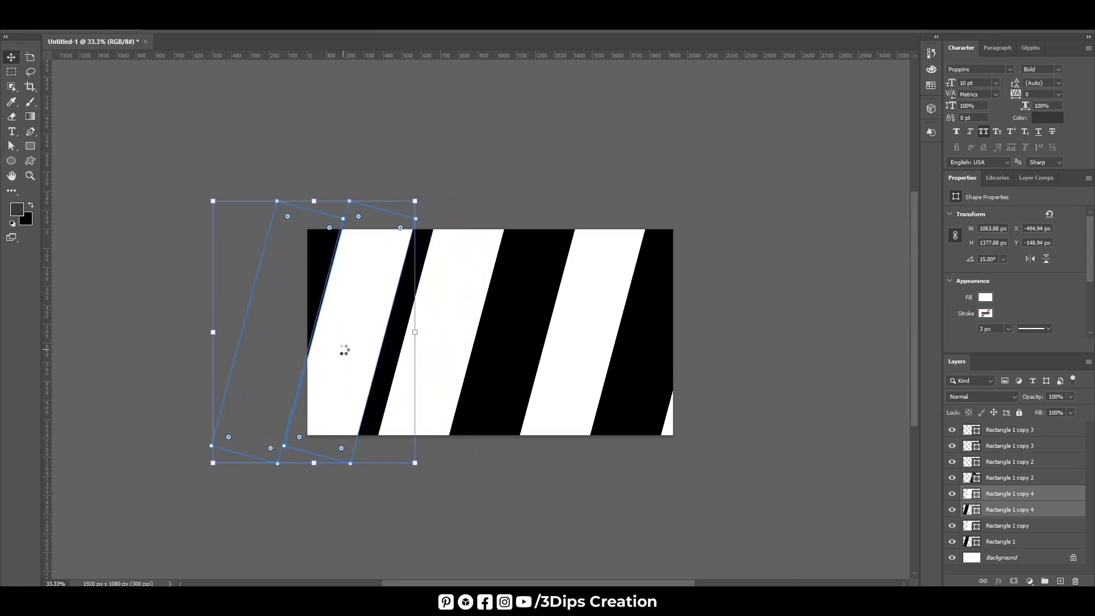
pyautogui.hotkey('shift', 'Left')
pyautogui.hotkey('shift', 'Left')
pyautogui.hotkey('shift', 'Left')
pyautogui.hotkey('shift', 'Left')
pyautogui.hotkey('shift', 'Left')
pyautogui.hotkey('shift', 'Left')
pyautogui.hotkey('shift', 'Left')
pyautogui.hotkey('shift', 'Left')
pyautogui.hotkey('shift', 'Left')
pyautogui.hotkey('shift', 'Left')
pyautogui.hotkey('shift', 'Left')
pyautogui.hotkey('shift', 'Left')
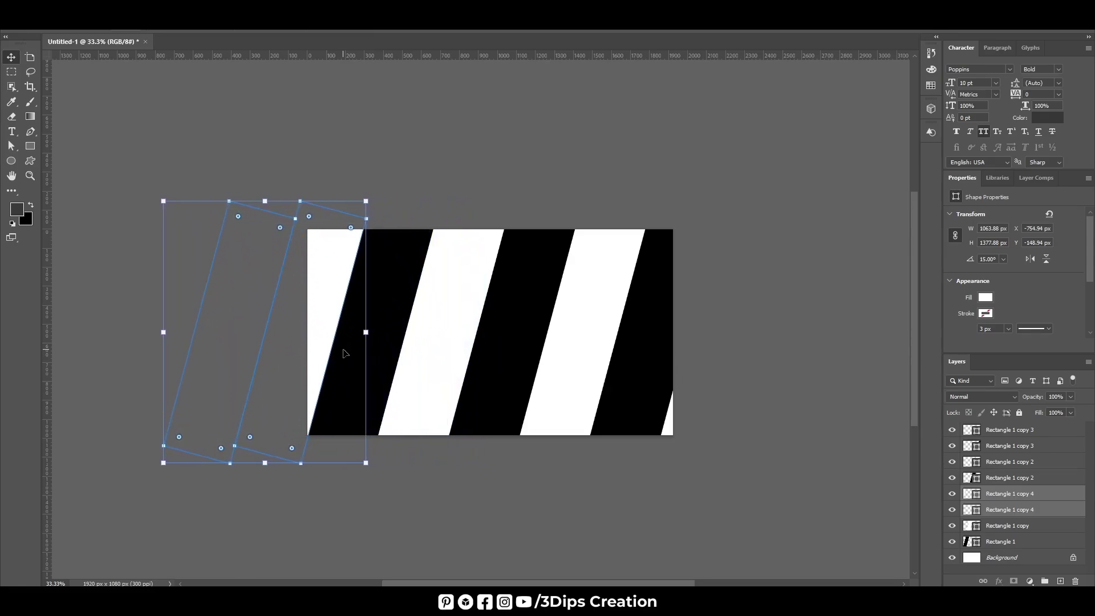
pyautogui.hotkey('shift', 'Left')
pyautogui.hotkey('shift', 'Left')
pyautogui.hotkey('shift', 'Left')
pyautogui.press('Right')
pyautogui.press('Right')
pyautogui.press('Right')
pyautogui.press('Right')
pyautogui.press('Right')
pyautogui.press('Right')
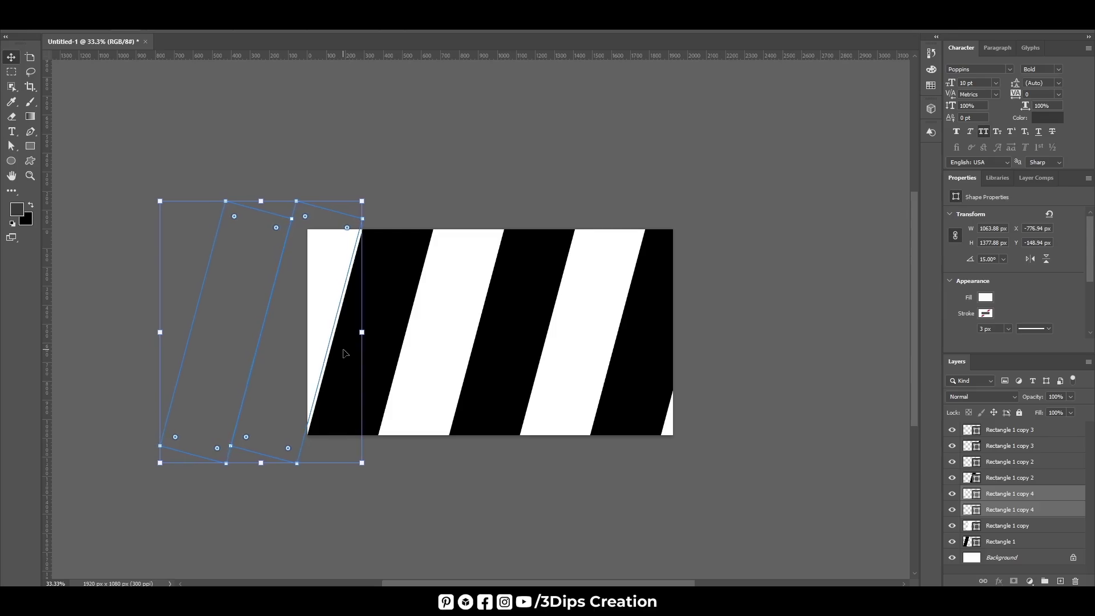
pyautogui.hotkey('shift', 'Right')
pyautogui.press('Right')
pyautogui.press('Right')
pyautogui.press('Right')
pyautogui.press('Right')
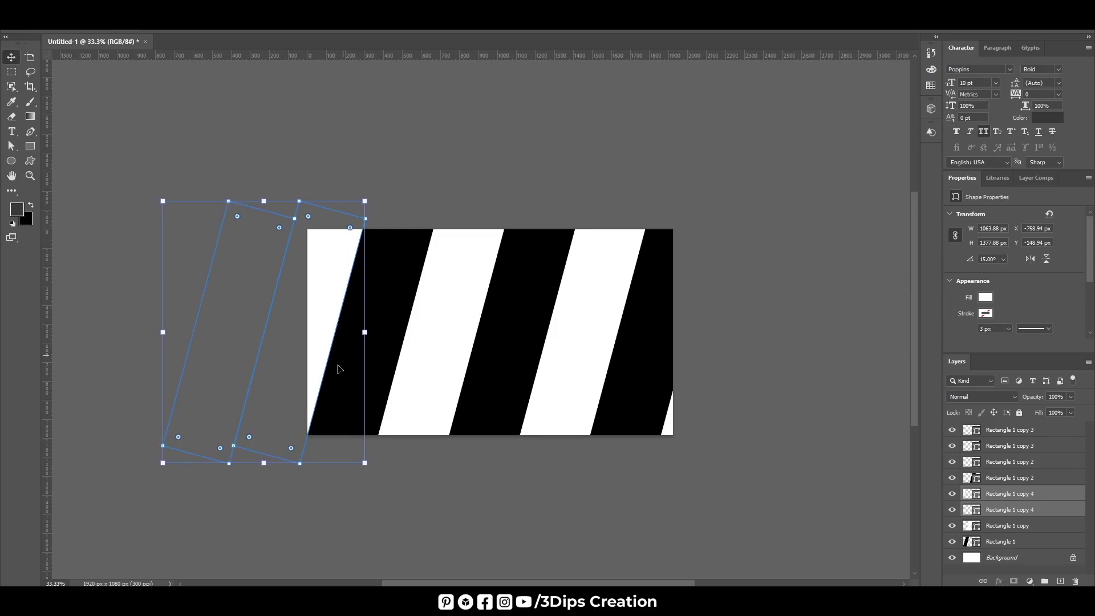
# Step: Delete the extra Rectangle 1 copy 4 stripe layer
pyautogui.click(401, 536)
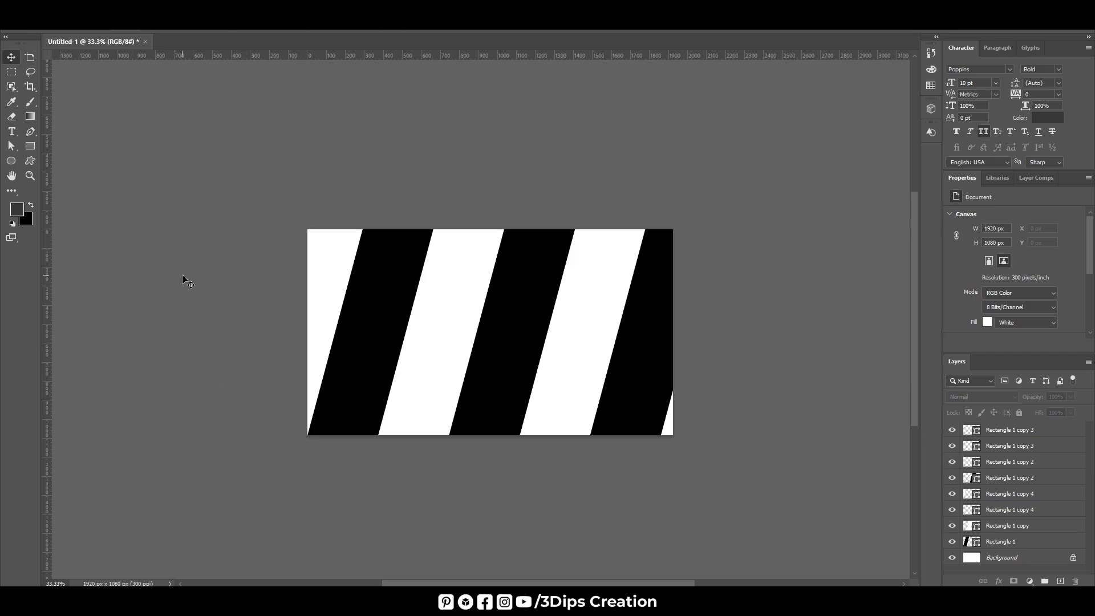
pyautogui.moveTo(185, 279); pyautogui.dragTo(272, 337)
pyautogui.click(248, 180)
pyautogui.hotkey('ctrl', 'z')
pyautogui.click(237, 223)
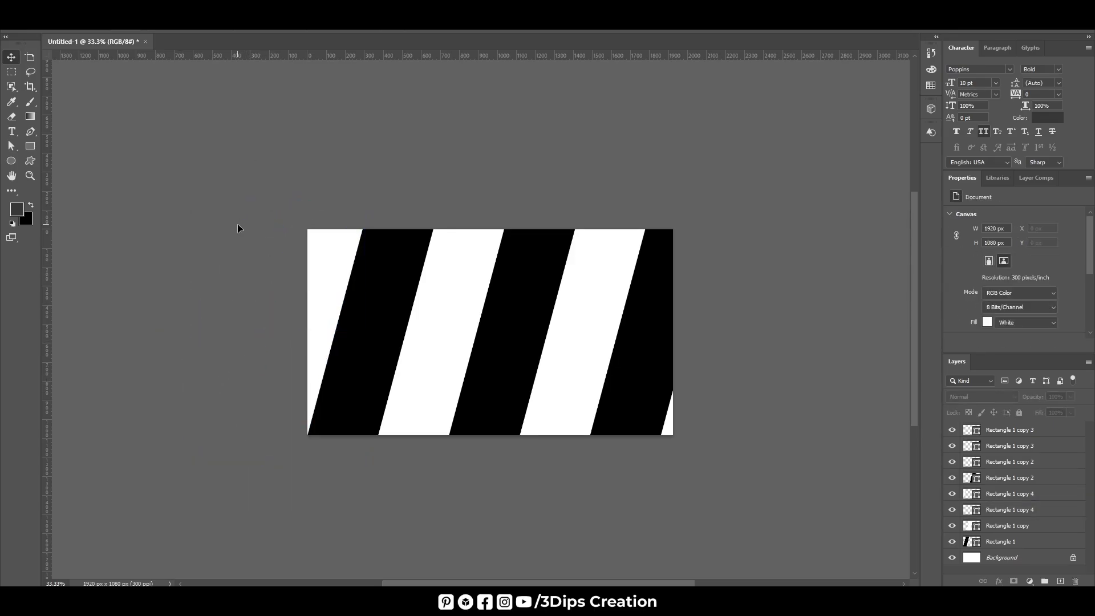
pyautogui.click(1040, 492)
pyautogui.click(1036, 511)
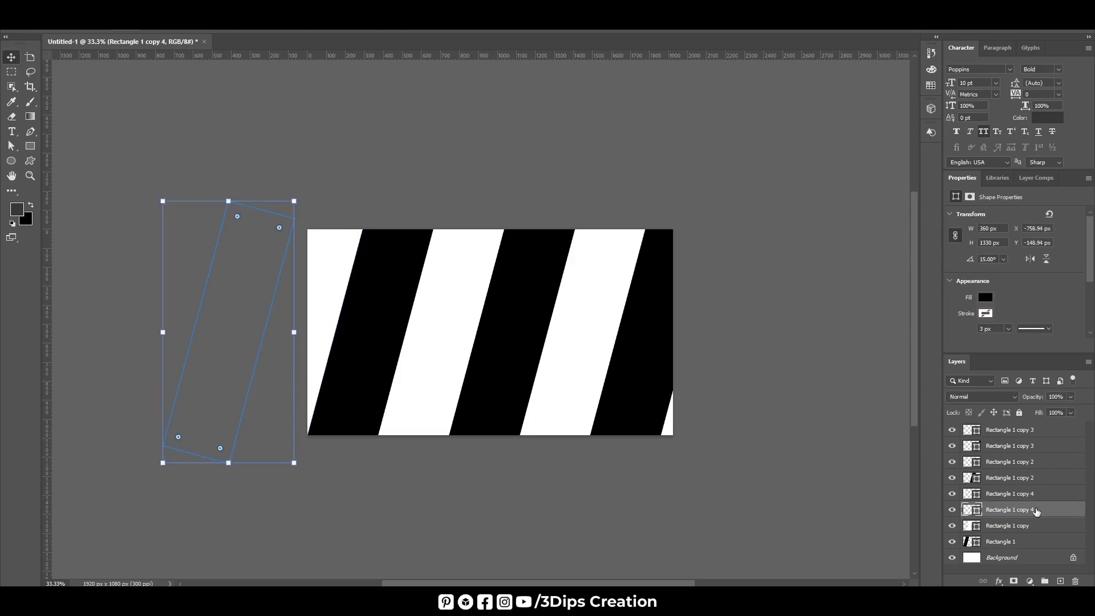
pyautogui.press('Delete')
pyautogui.click(845, 345)
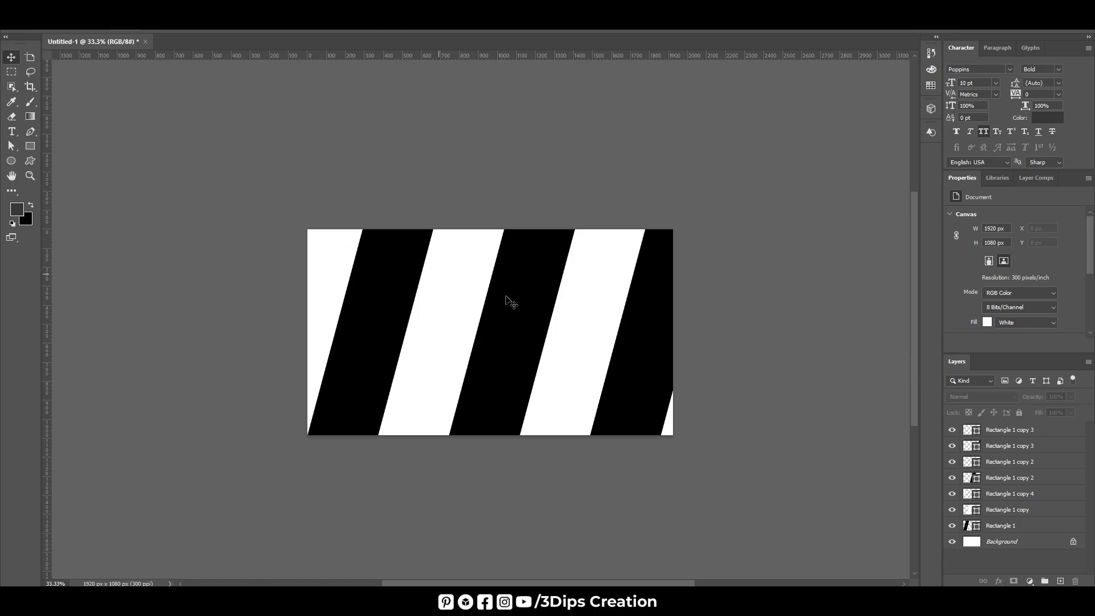
# Step: Group every Rectangle stripe layer into Group 1 and nudge the group left
pyautogui.click(1003, 527)
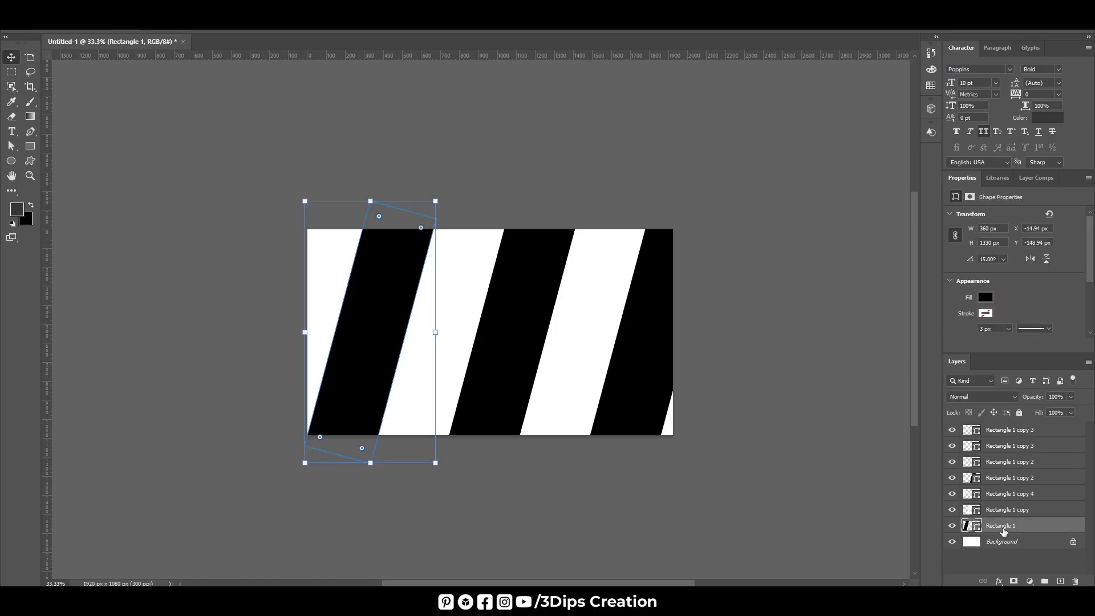
pyautogui.keyDown('shift'); pyautogui.click(1001, 432); pyautogui.keyUp('shift')
pyautogui.hotkey('ctrl', 'g')
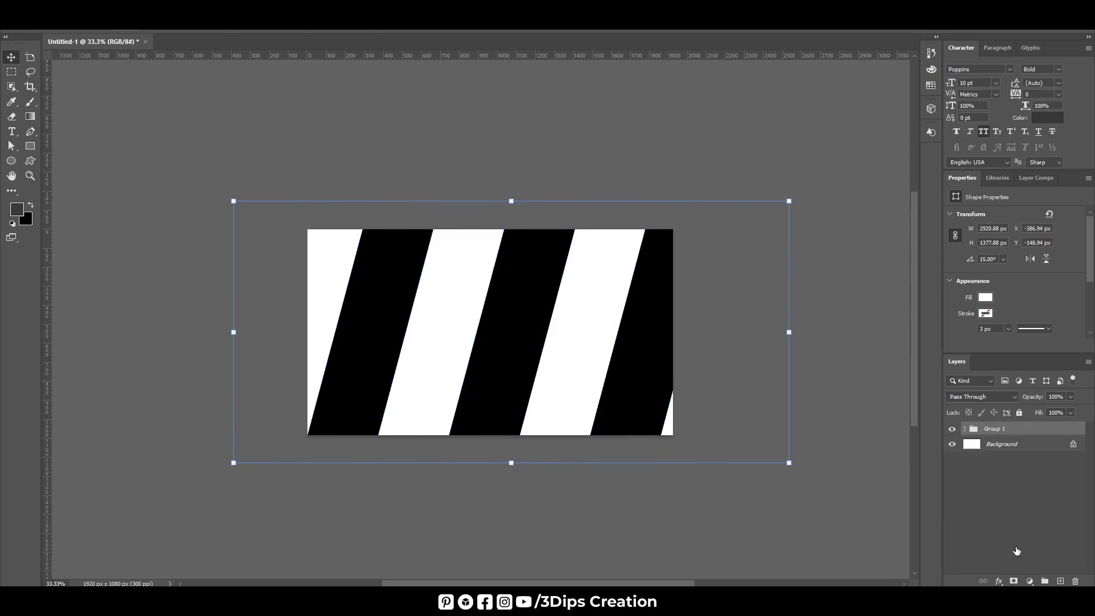
pyautogui.hotkey('shift', 'Left')
pyautogui.hotkey('shift', 'Left')
pyautogui.hotkey('shift', 'Left')
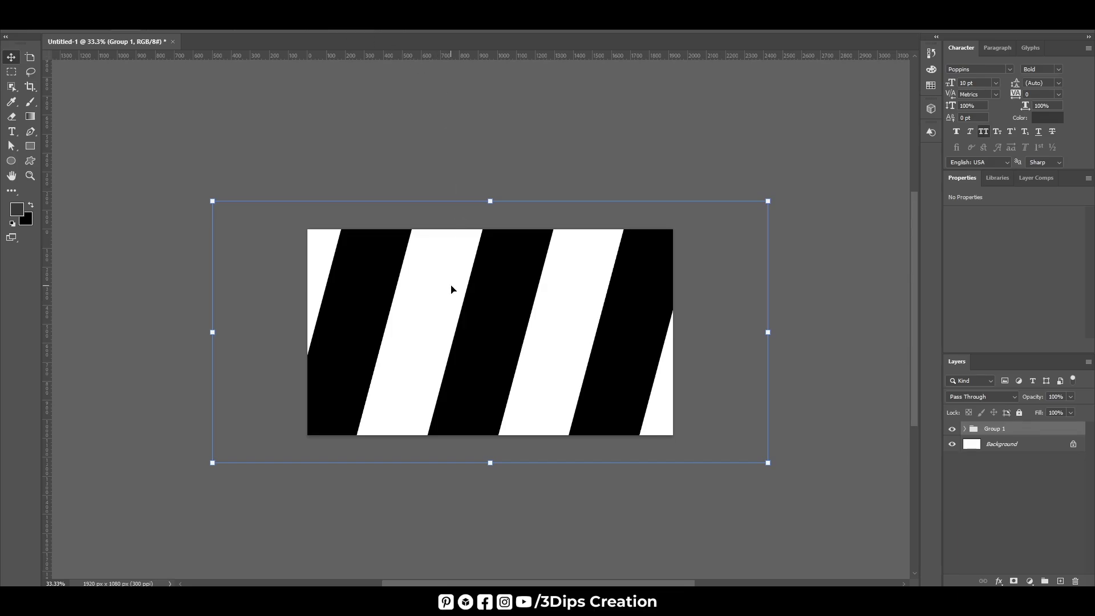
pyautogui.hotkey('ctrl', '+')
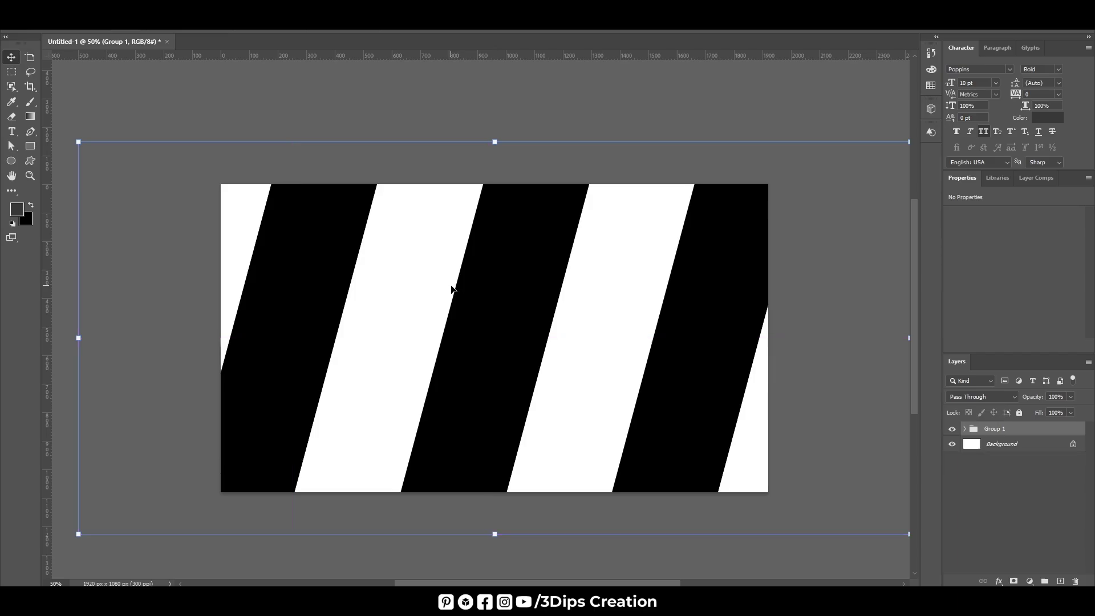
pyautogui.hotkey('ctrl', '+')
pyautogui.hotkey('ctrl', '-')
pyautogui.click(468, 102)
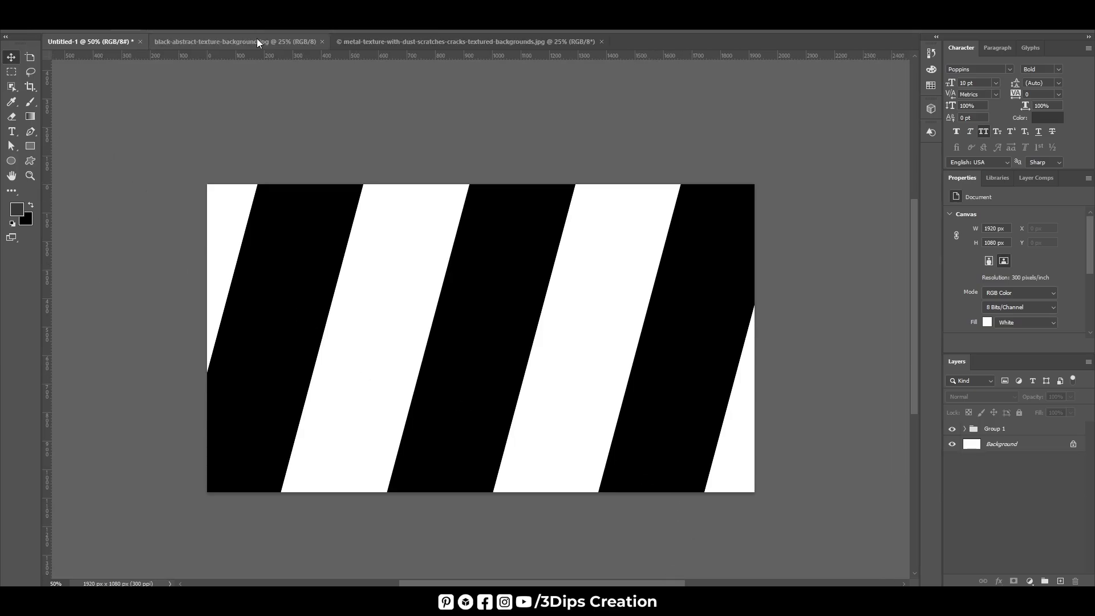
# Step: Unlock the black abstract texture's background and drag it into Untitled-1
pyautogui.click(257, 43)
pyautogui.moveTo(452, 251); pyautogui.dragTo(371, 208)
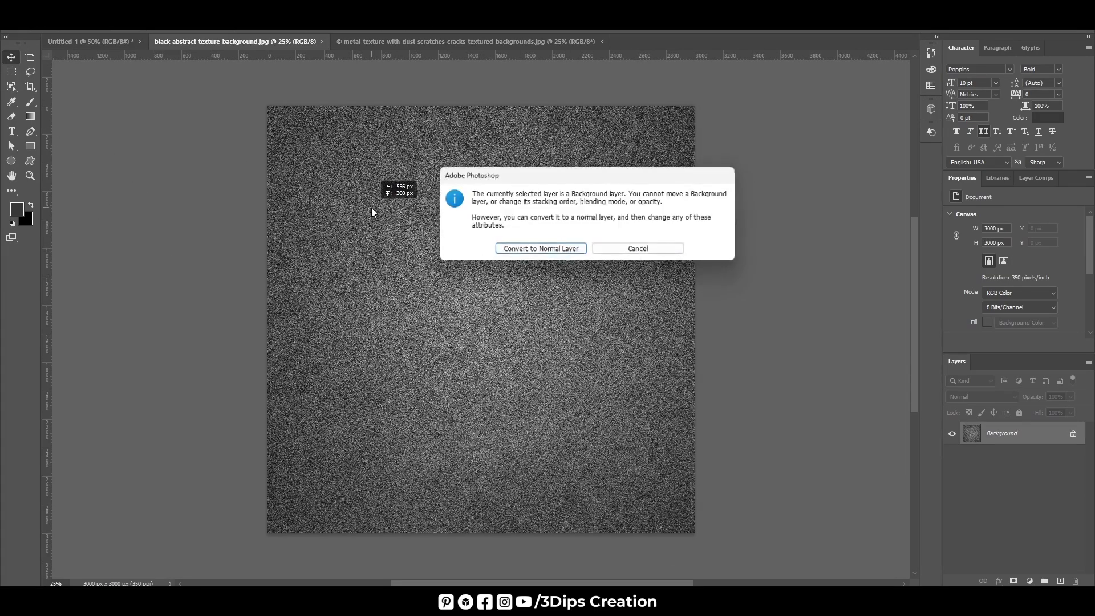
pyautogui.click(547, 249)
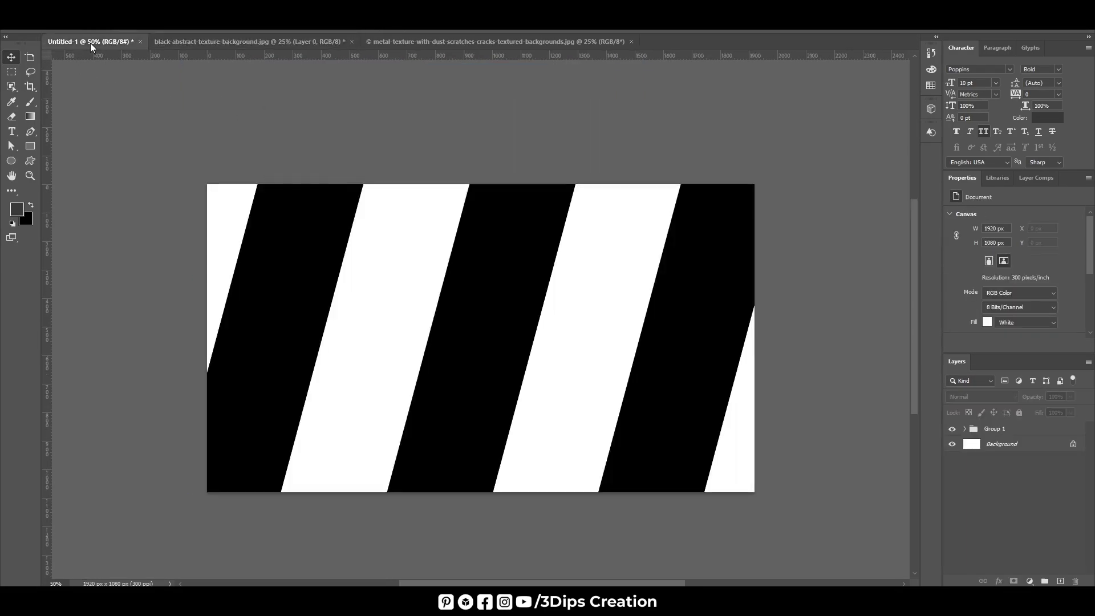
pyautogui.moveTo(551, 253)
pyautogui.mouseDown()
pyautogui.moveTo(90, 43)
pyautogui.moveTo(468, 387)
pyautogui.moveTo(297, 198)
pyautogui.mouseUp()
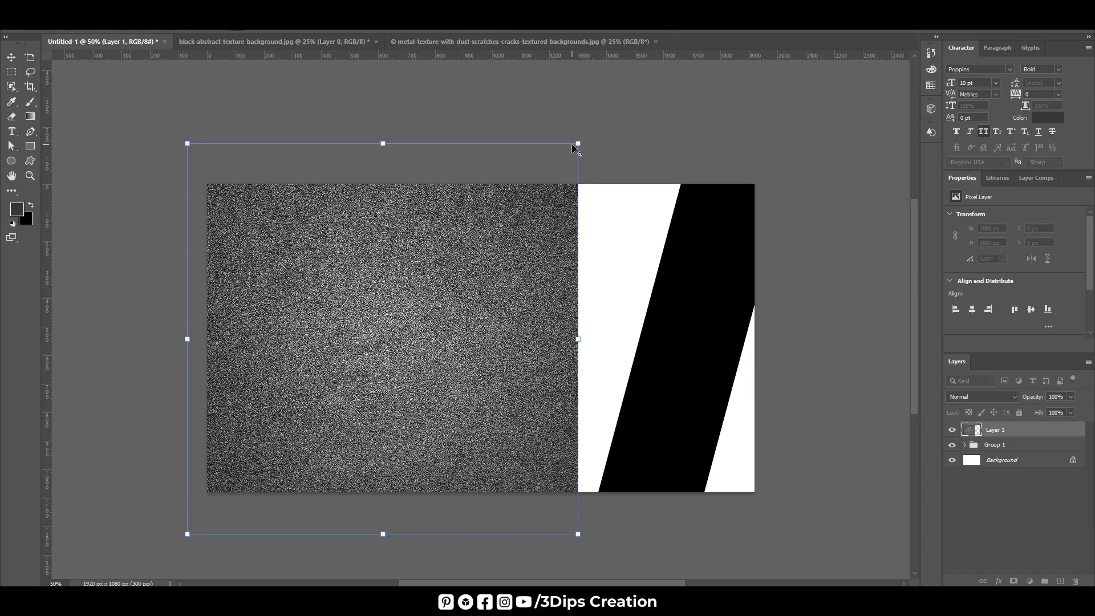
# Step: Scale and position the texture to cover the canvas, then clip it to Group 1
pyautogui.keyDown('alt'); pyautogui.moveTo(577, 144); pyautogui.dragTo(743, 137); pyautogui.keyUp('alt')
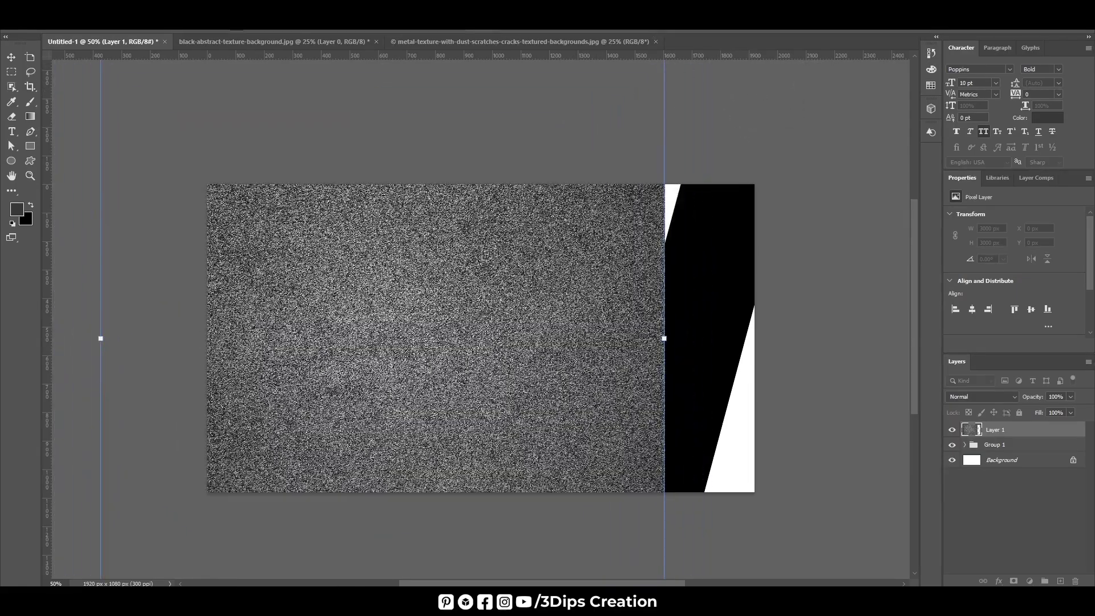
pyautogui.click(571, 27)
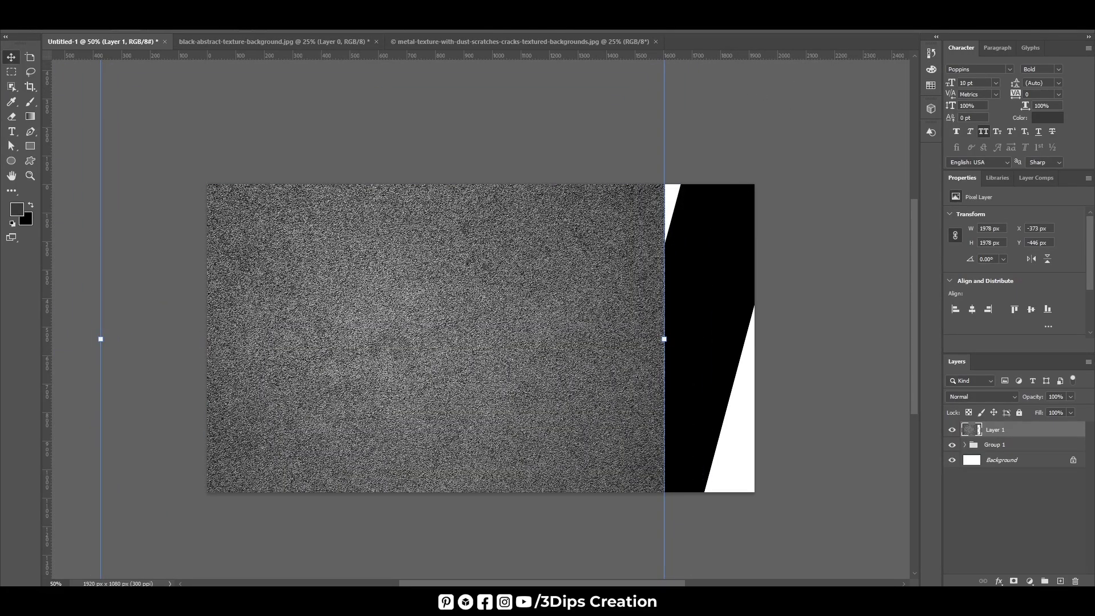
pyautogui.moveTo(541, 322); pyautogui.dragTo(639, 323)
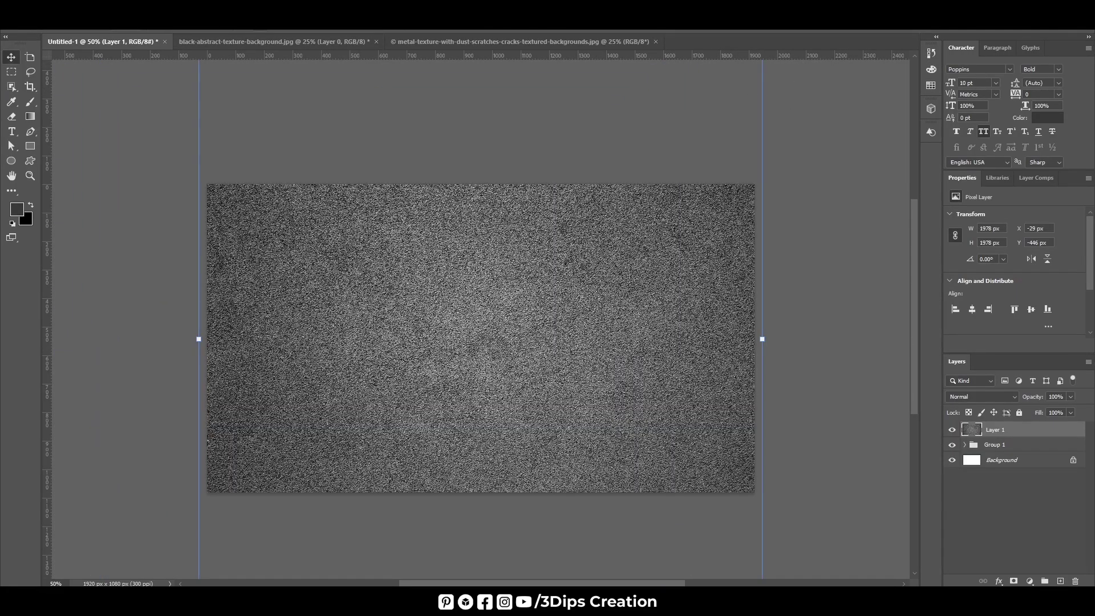
pyautogui.keyDown('alt'); pyautogui.click(1022, 438); pyautogui.keyUp('alt')
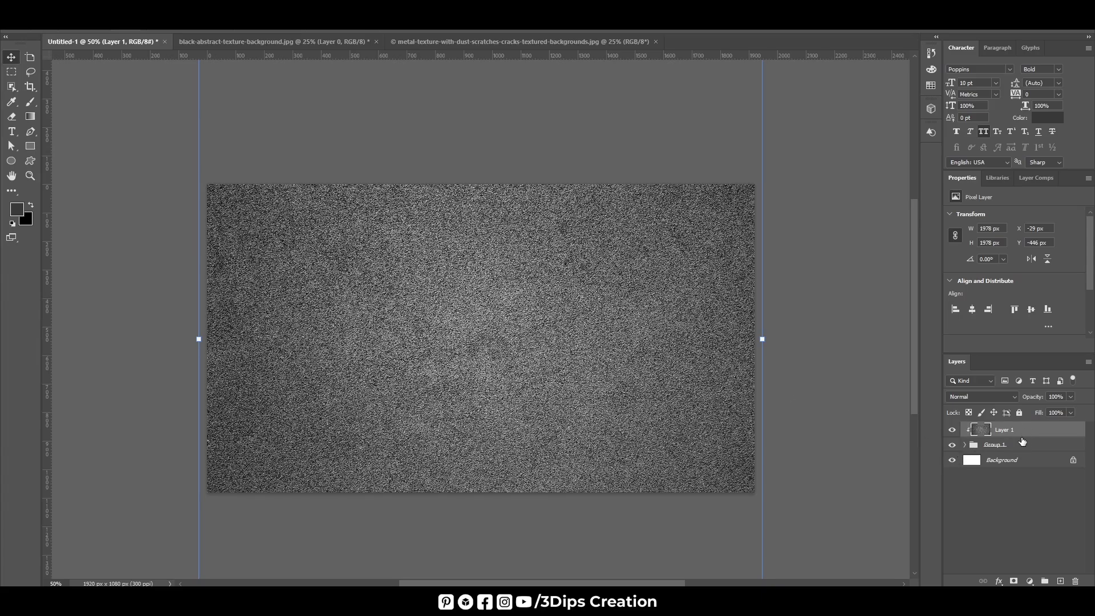
pyautogui.click(1022, 396)
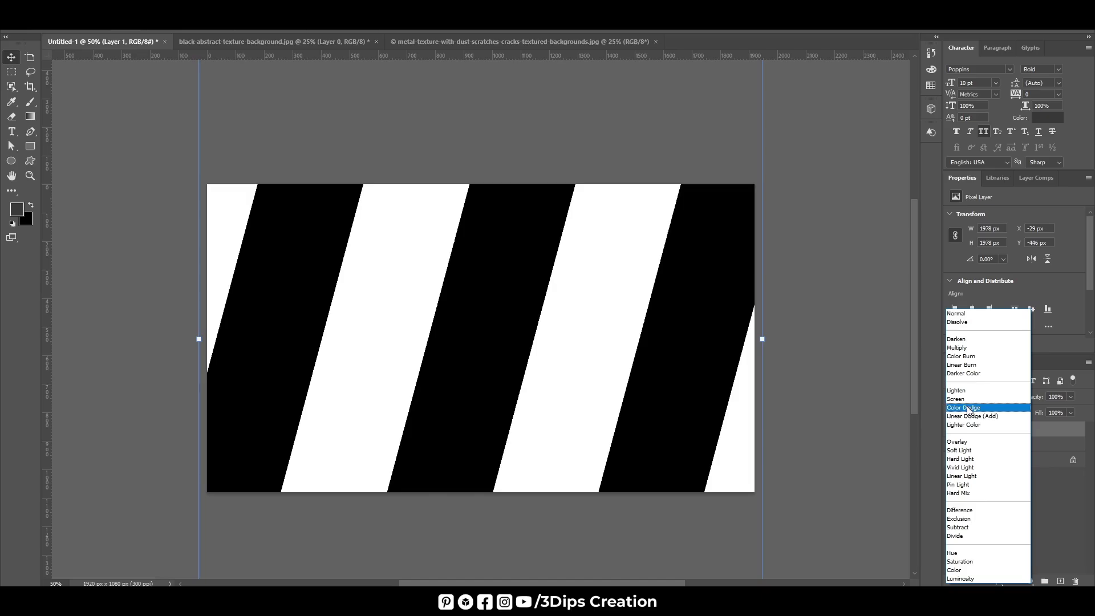
# Step: Set Layer 1 to Hard Light and test opacities 50, 30, 10, 15 before settling on 20%
pyautogui.click(972, 459)
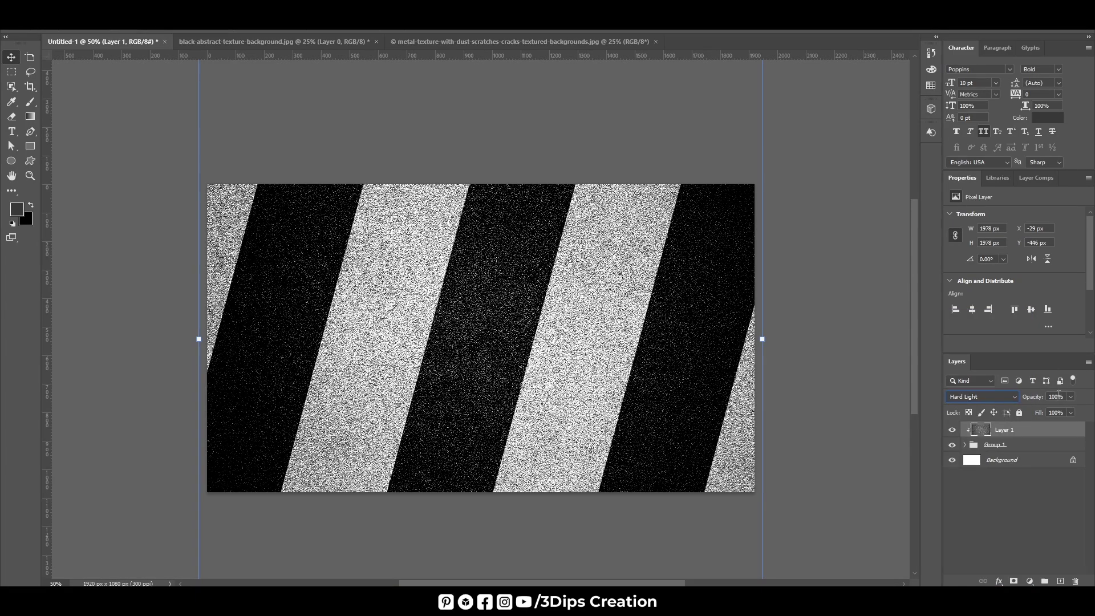
pyautogui.write('50')
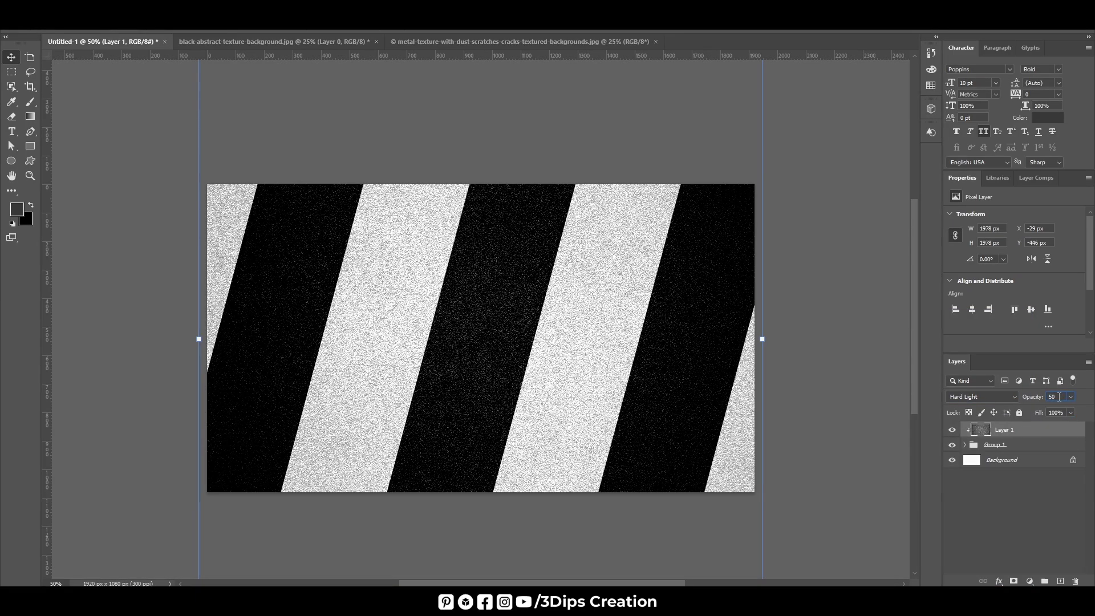
pyautogui.press('BackSpace')
pyautogui.press('BackSpace')
pyautogui.write('20')
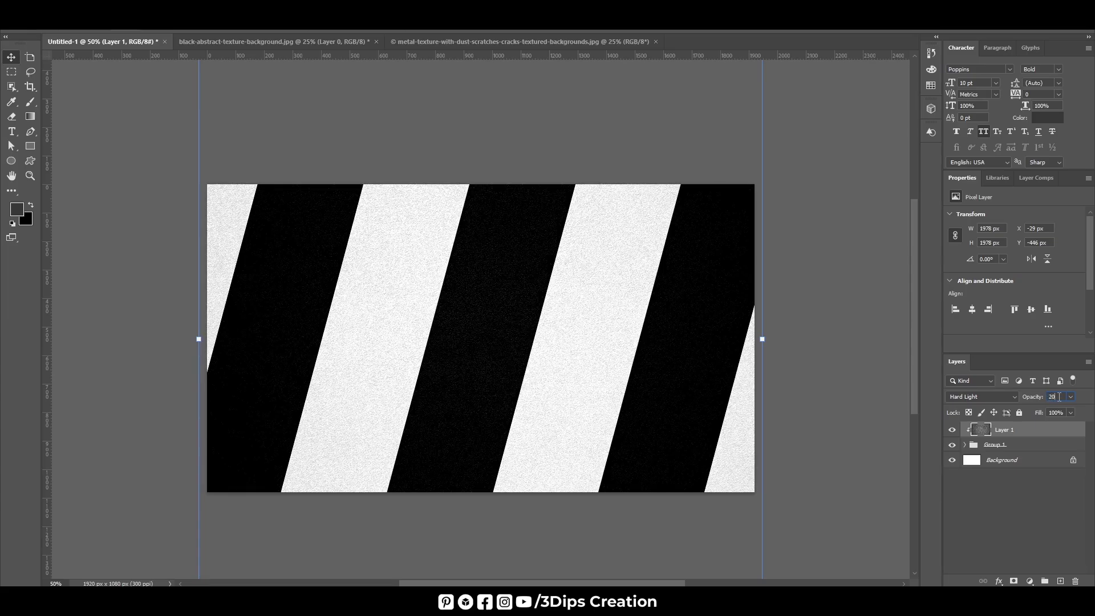
pyautogui.press('BackSpace')
pyautogui.press('BackSpace')
pyautogui.write('30')
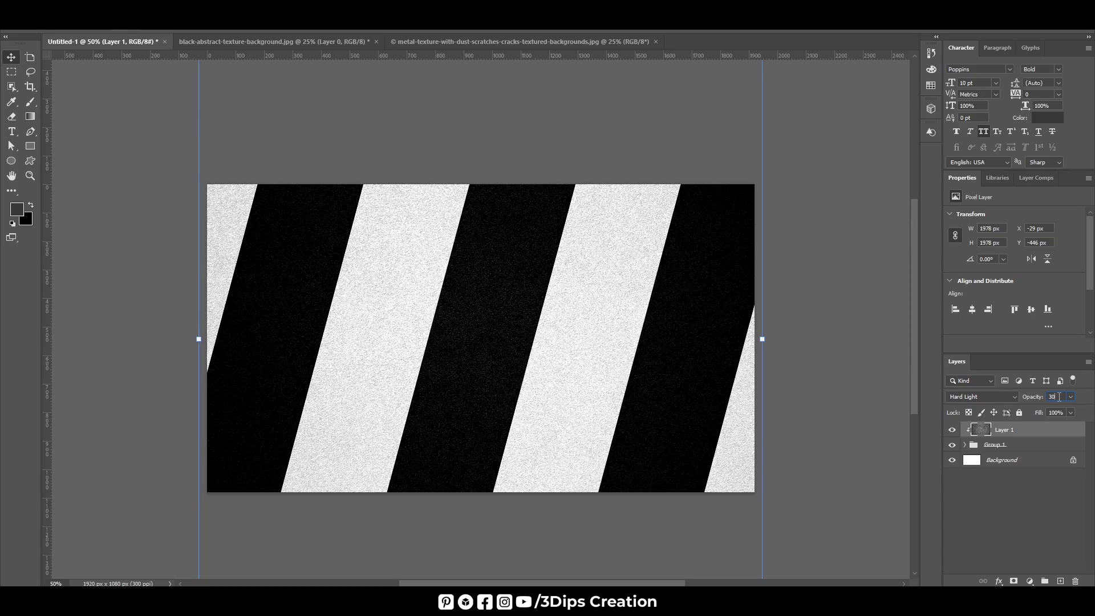
pyautogui.press('BackSpace')
pyautogui.press('BackSpace')
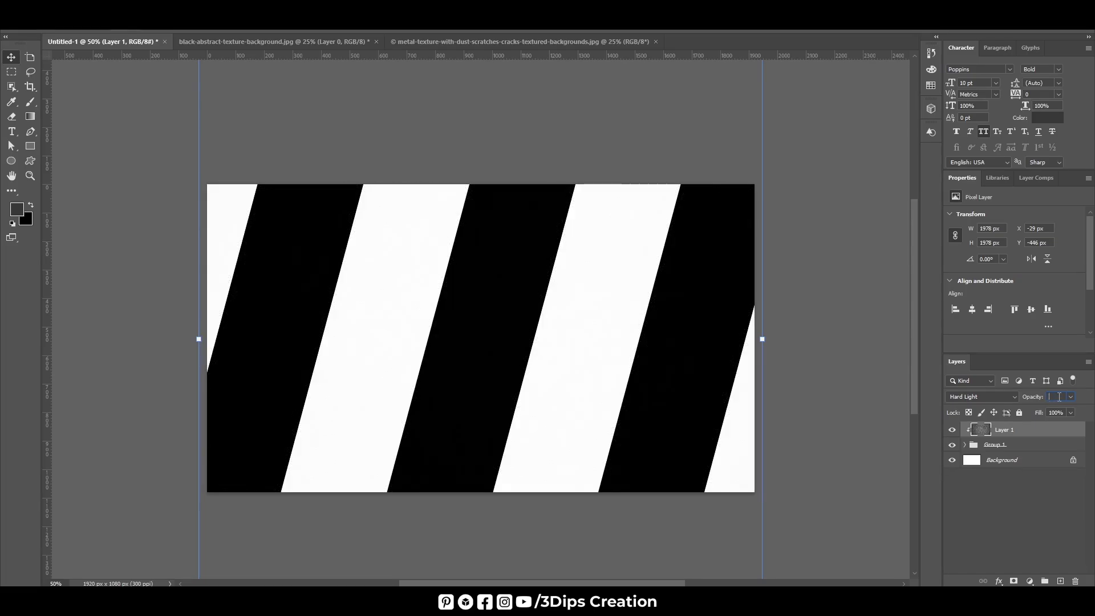
pyautogui.write('10')
pyautogui.press('BackSpace')
pyautogui.press('BackSpace')
pyautogui.write('15')
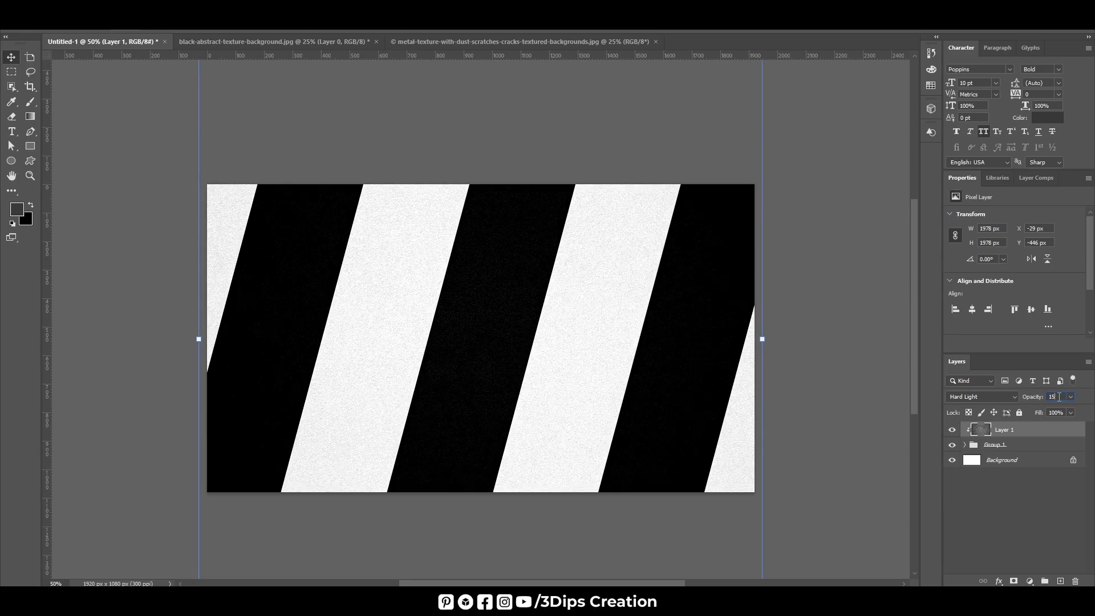
pyautogui.press('BackSpace')
pyautogui.press('BackSpace')
pyautogui.write('20')
pyautogui.scroll(-6, 910, 452)
pyautogui.scroll(2, 797, 432)
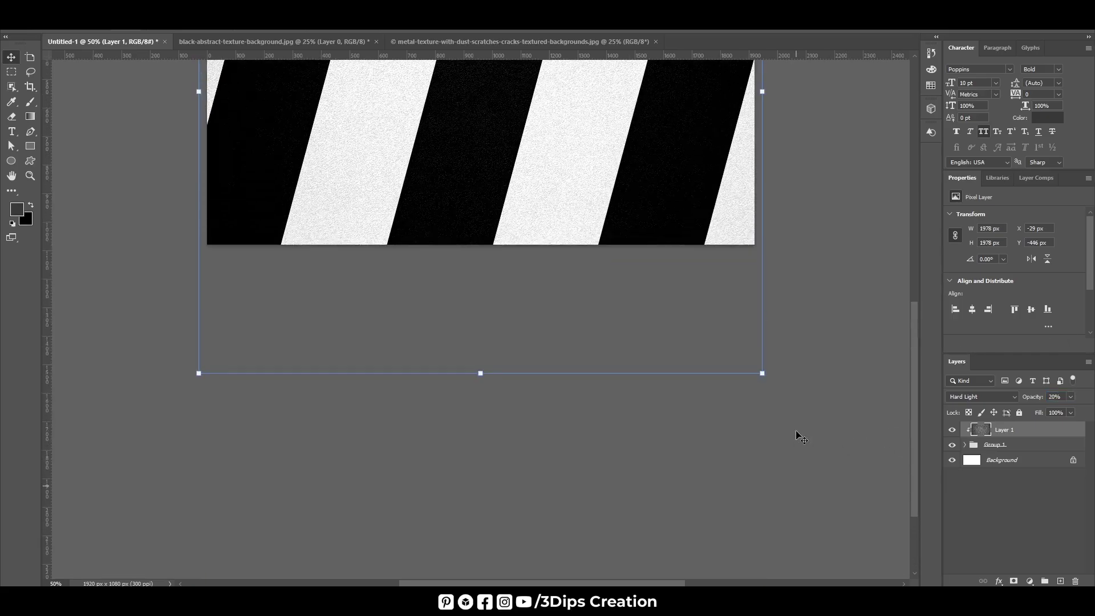
pyautogui.scroll(2, 796, 431)
pyautogui.scroll(2, 796, 431)
pyautogui.click(796, 428)
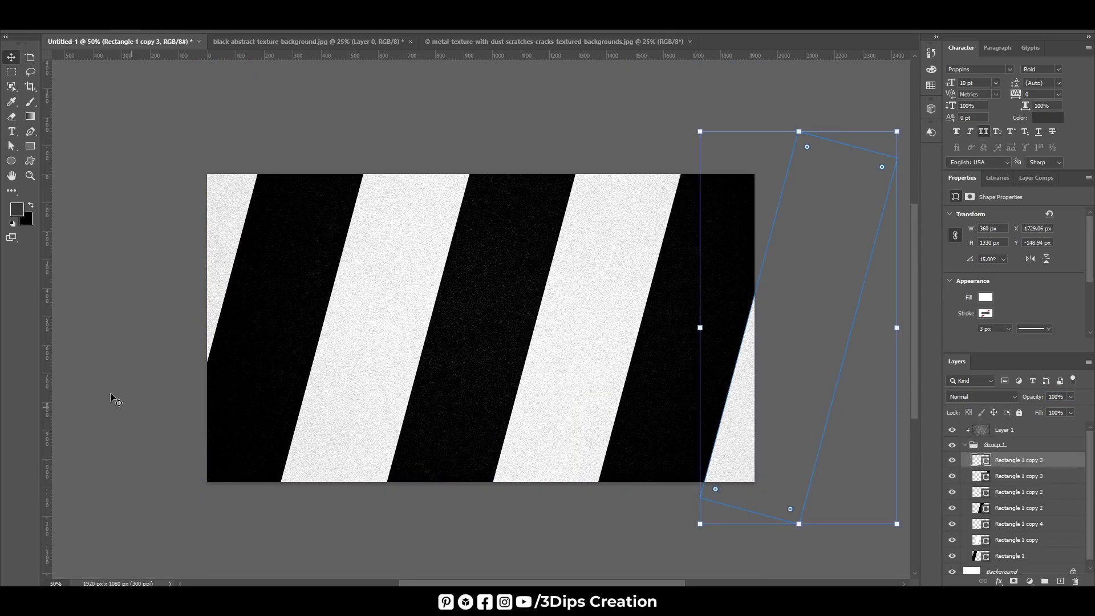
# Step: Turn the metal grunge texture's locked background into an editable Layer 0
pyautogui.click(964, 445)
pyautogui.hotkey('ctrl', '+')
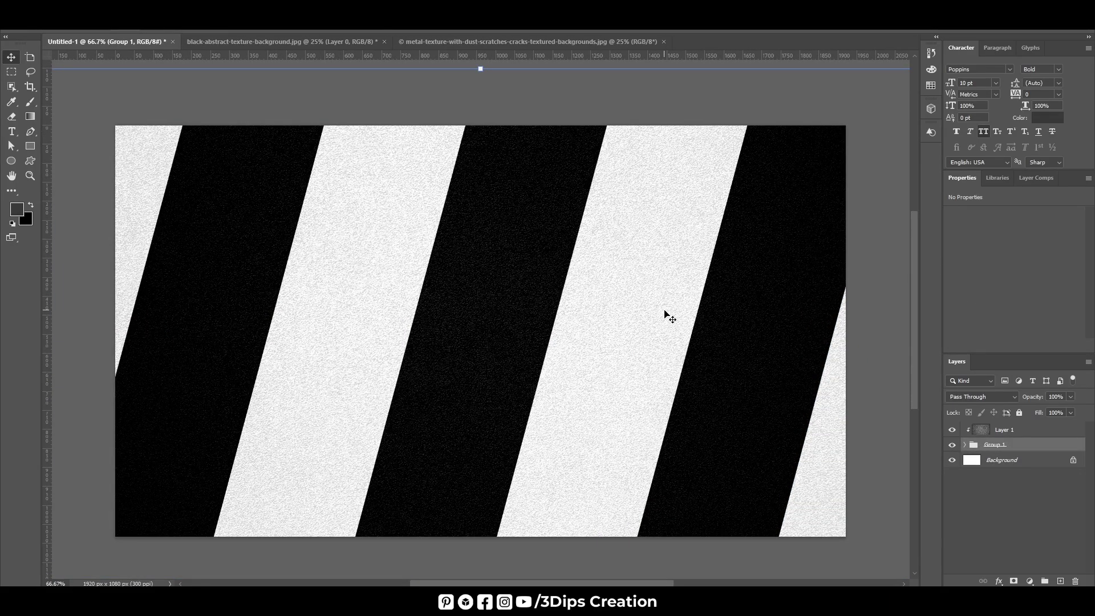
pyautogui.click(564, 45)
pyautogui.moveTo(658, 279); pyautogui.dragTo(650, 298)
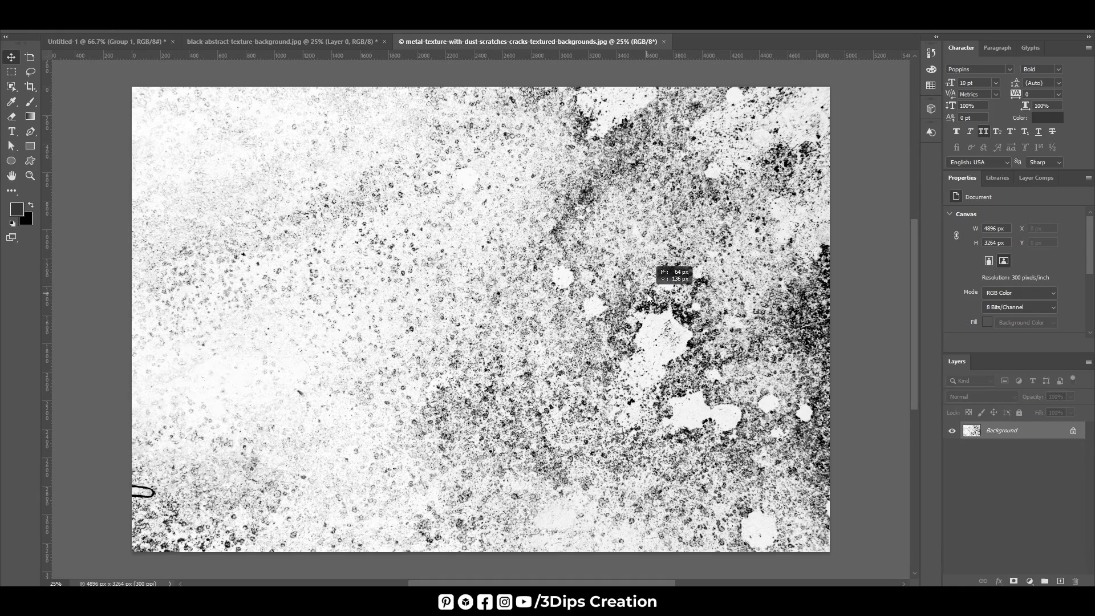
pyautogui.click(544, 250)
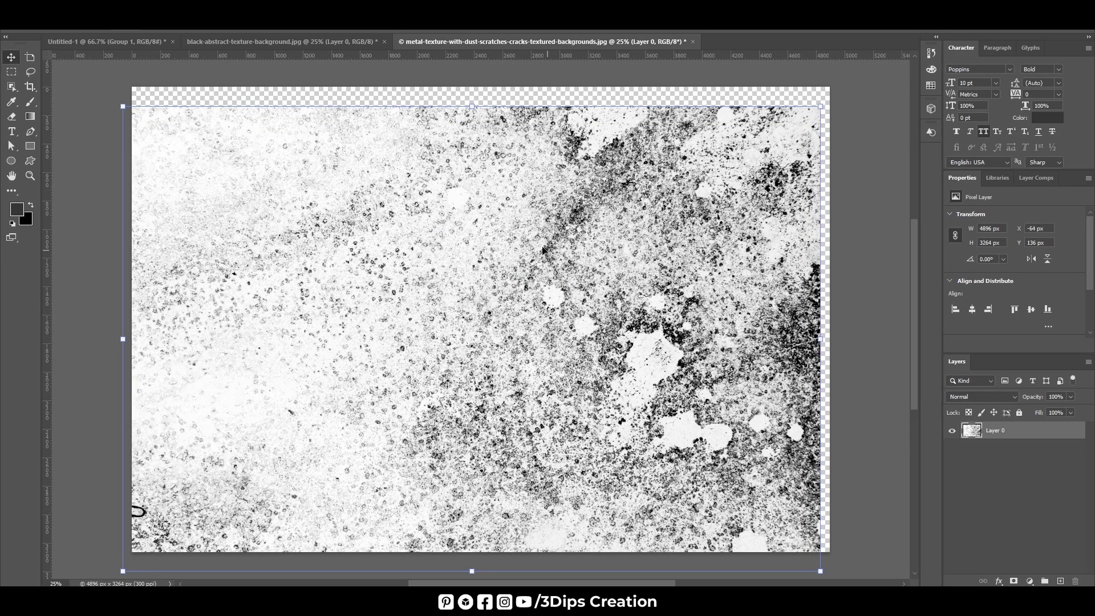
# Step: Apply Lock All to Group 1 and Layer 1 in Untitled-1
pyautogui.click(132, 42)
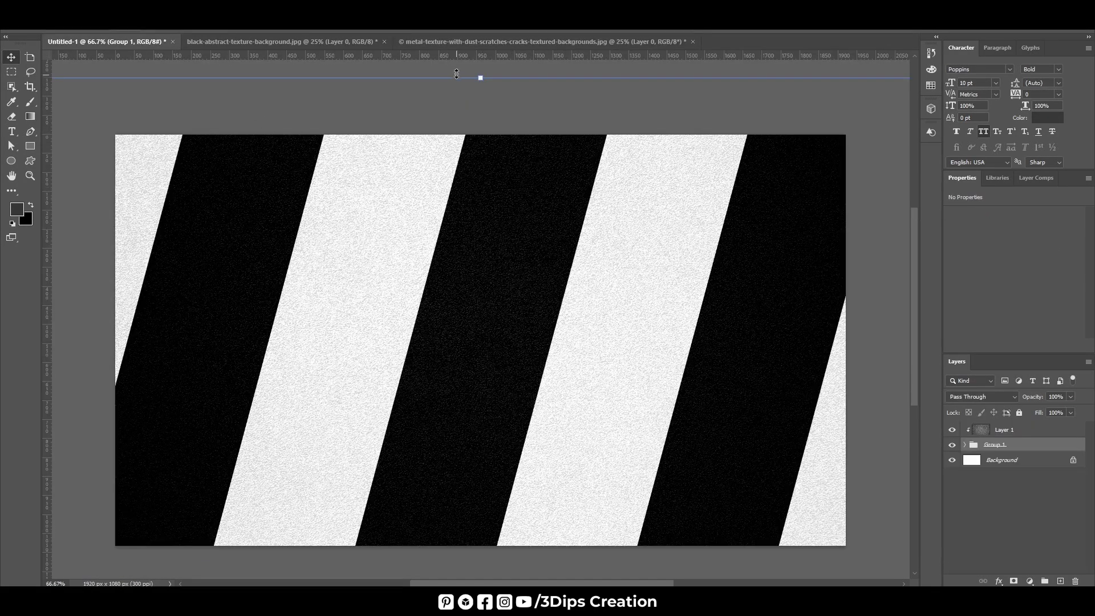
pyautogui.click(1019, 413)
pyautogui.click(1019, 437)
pyautogui.click(1021, 415)
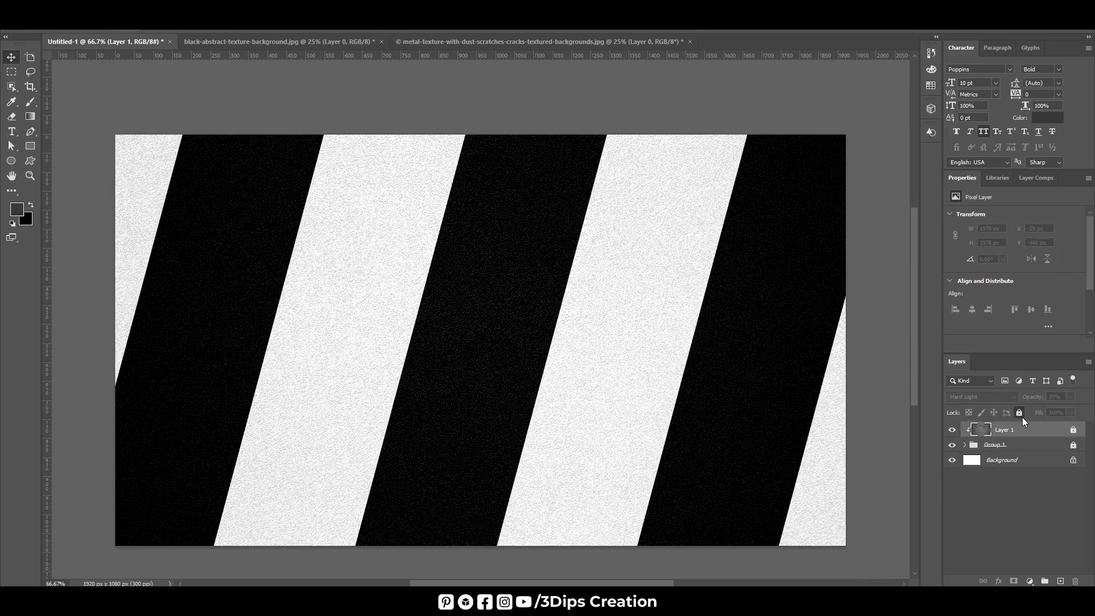
# Step: Drag the grunge texture into Untitled-1 as Layer 2 and scale it to cover the whole canvas
pyautogui.moveTo(808, 333); pyautogui.dragTo(830, 349)
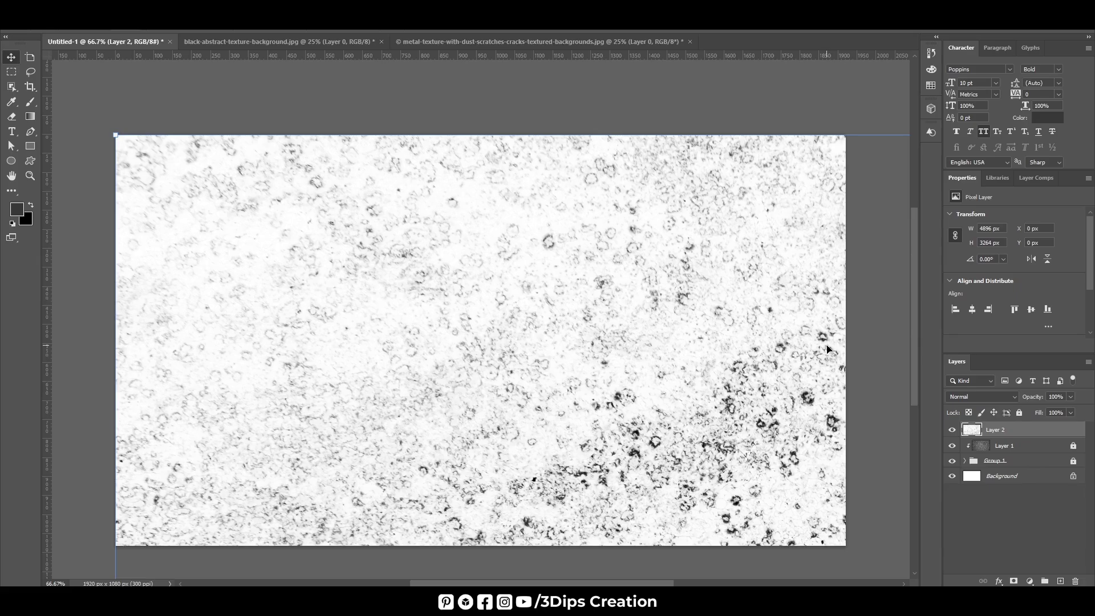
pyautogui.moveTo(113, 138); pyautogui.dragTo(390, 325)
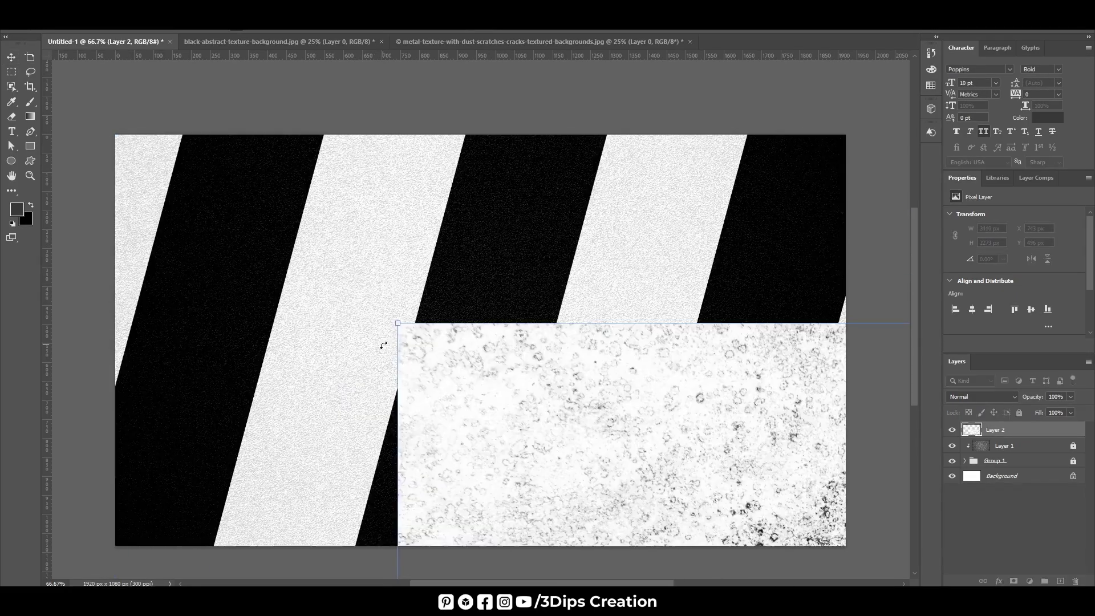
pyautogui.moveTo(539, 445)
pyautogui.mouseDown()
pyautogui.moveTo(350, 270)
pyautogui.moveTo(534, 362)
pyautogui.mouseUp()
pyautogui.hotkey('ctrl', '-')
pyautogui.hotkey('ctrl', '-')
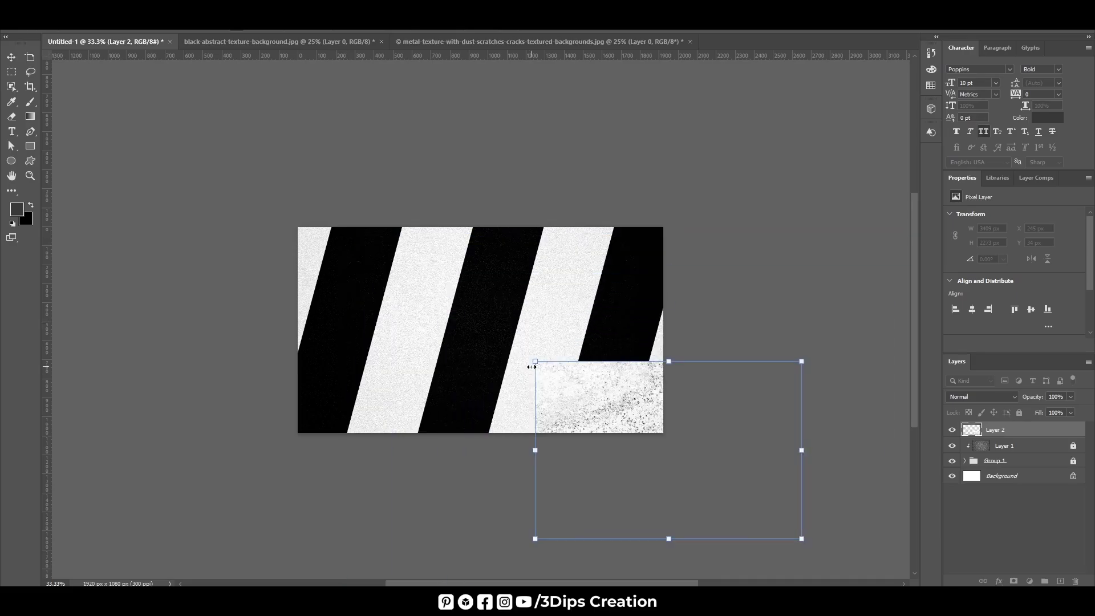
pyautogui.moveTo(599, 420); pyautogui.dragTo(463, 304)
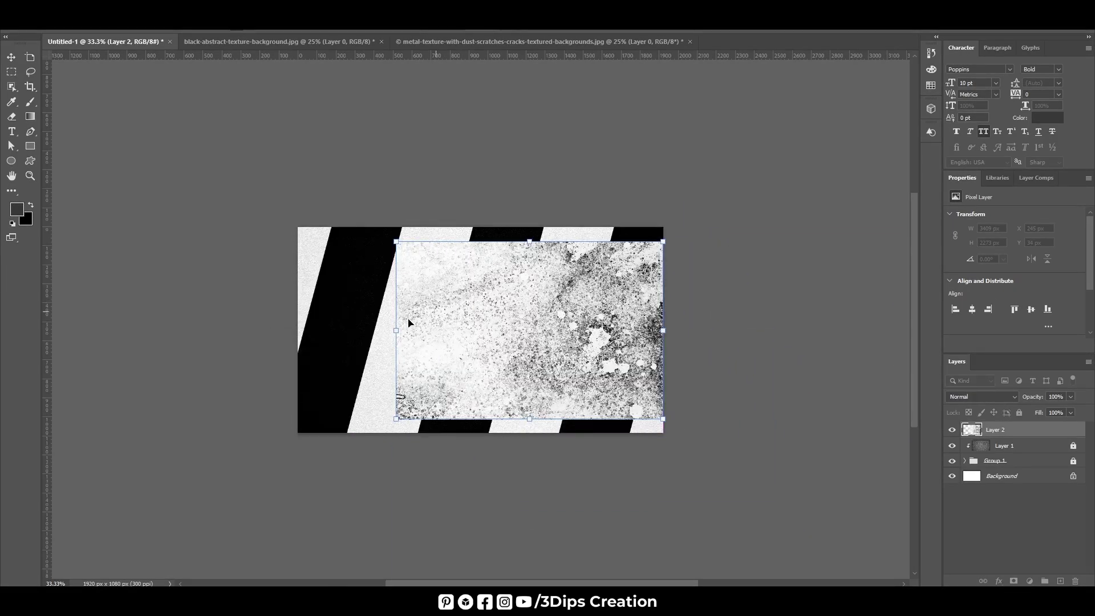
pyautogui.moveTo(393, 331); pyautogui.dragTo(301, 317)
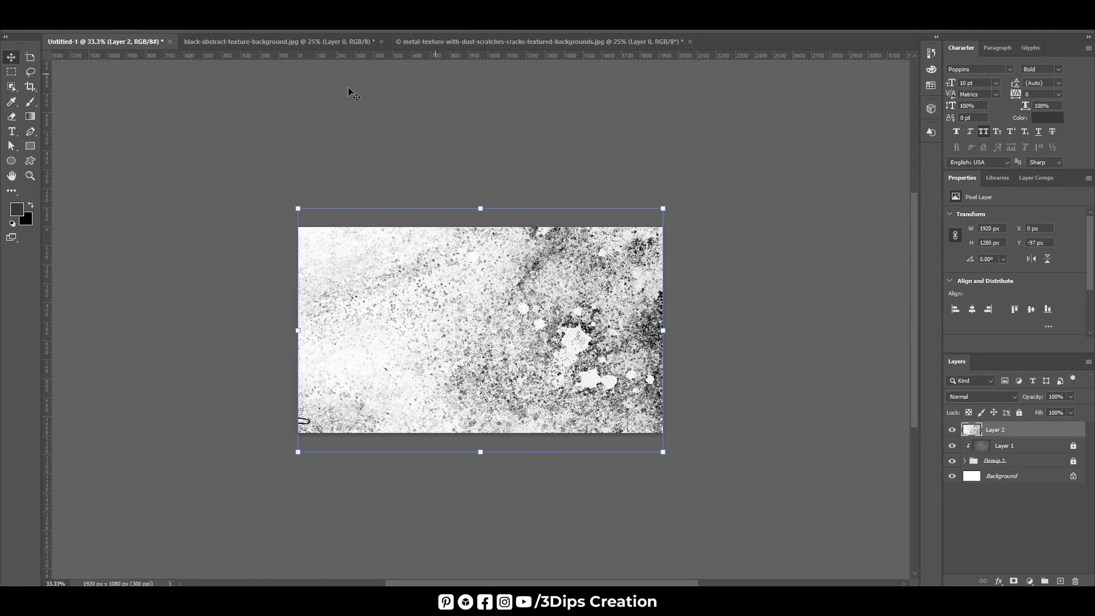
pyautogui.write('-100')
pyautogui.press('Return')
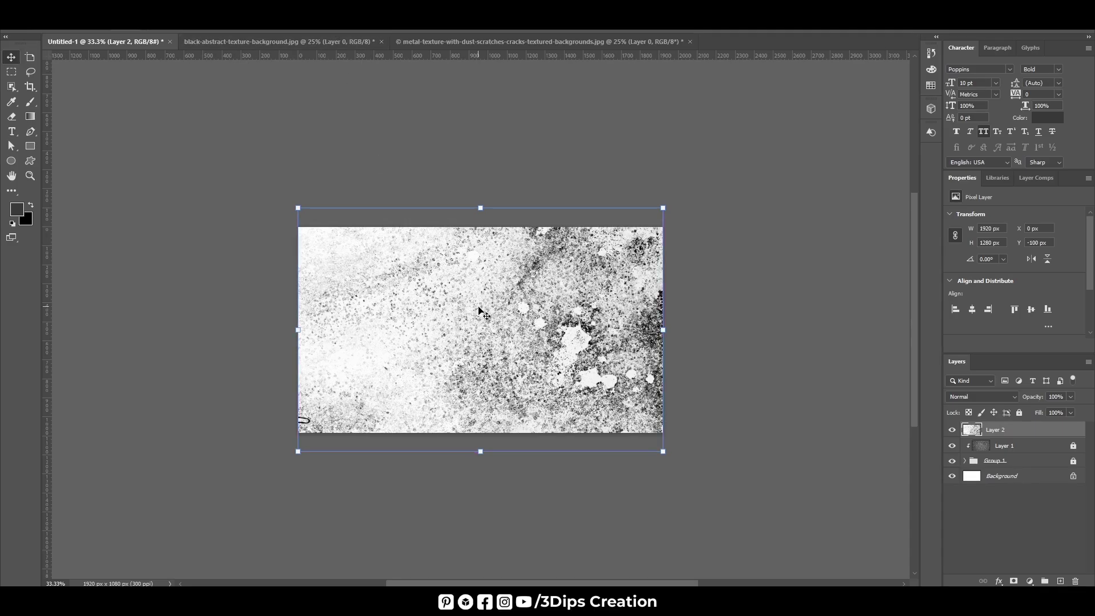
pyautogui.hotkey('ctrl', '+')
pyautogui.hotkey('ctrl', '+')
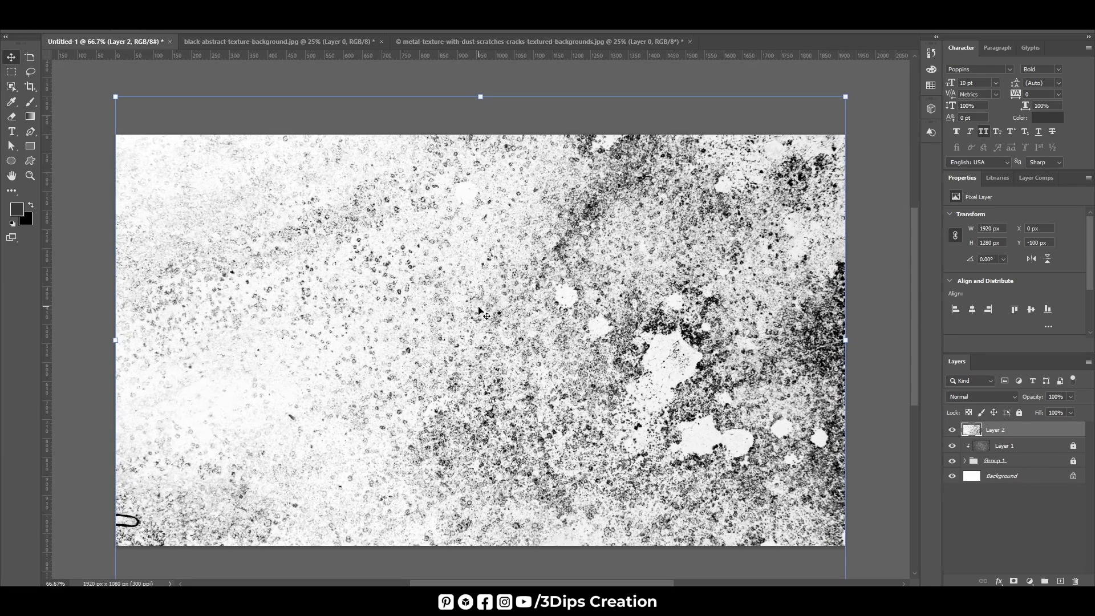
pyautogui.click(1009, 397)
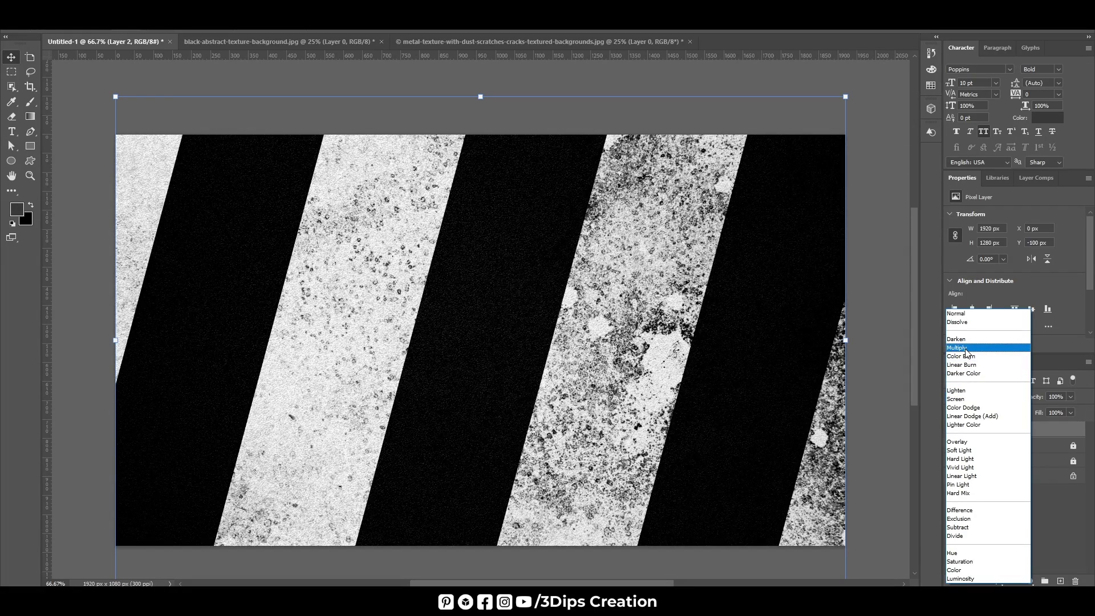
# Step: Set the grunge layer to Multiply blend mode at 80% opacity
pyautogui.click(966, 349)
pyautogui.click(1070, 397)
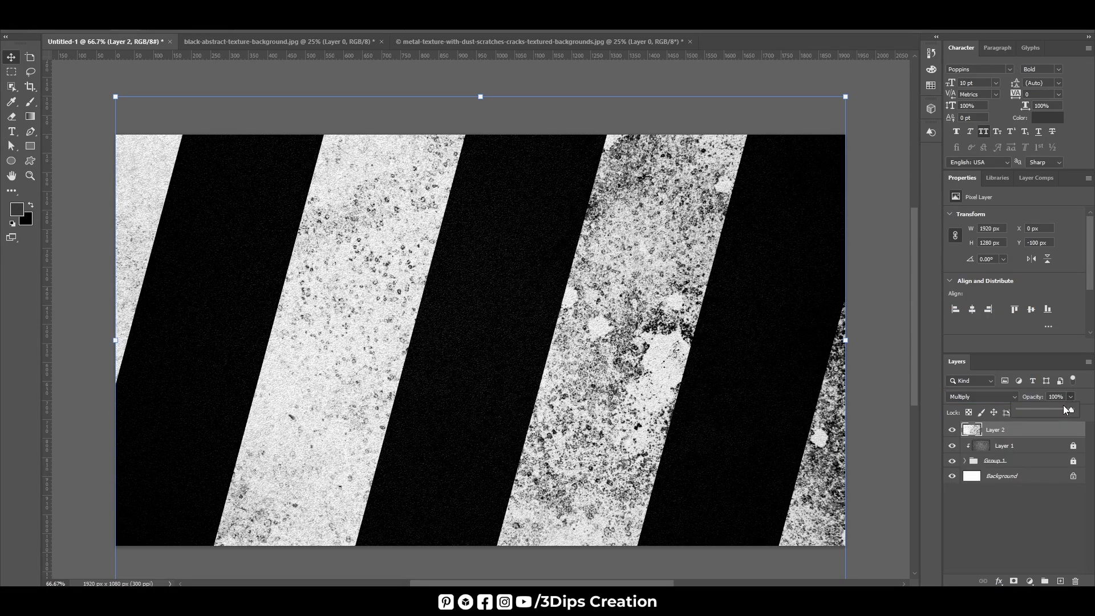
pyautogui.click(1059, 409)
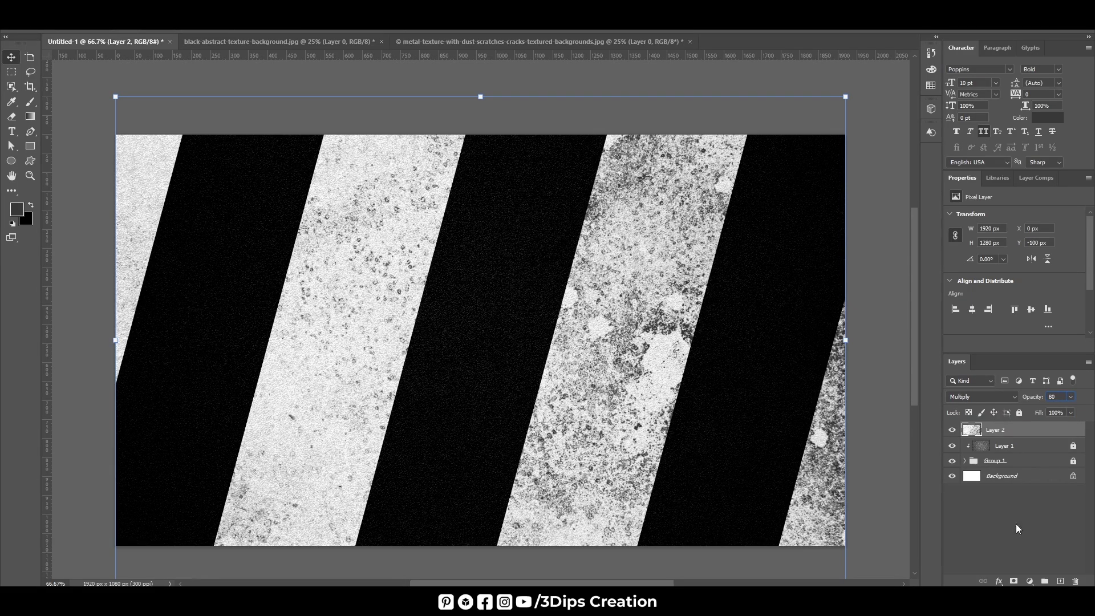
pyautogui.click(1017, 536)
pyautogui.click(1075, 431)
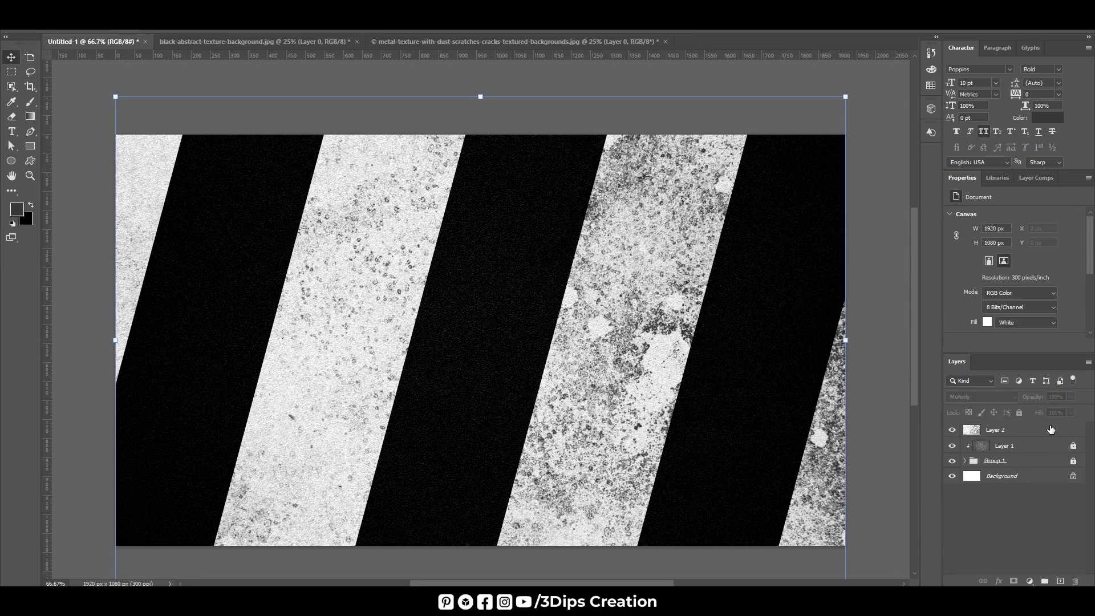
# Step: Try a Color Overlay layer style on the grunge layer, cancel it, and zoom out to 50%
pyautogui.doubleClick(1084, 437)
pyautogui.moveTo(689, 165); pyautogui.dragTo(852, 168)
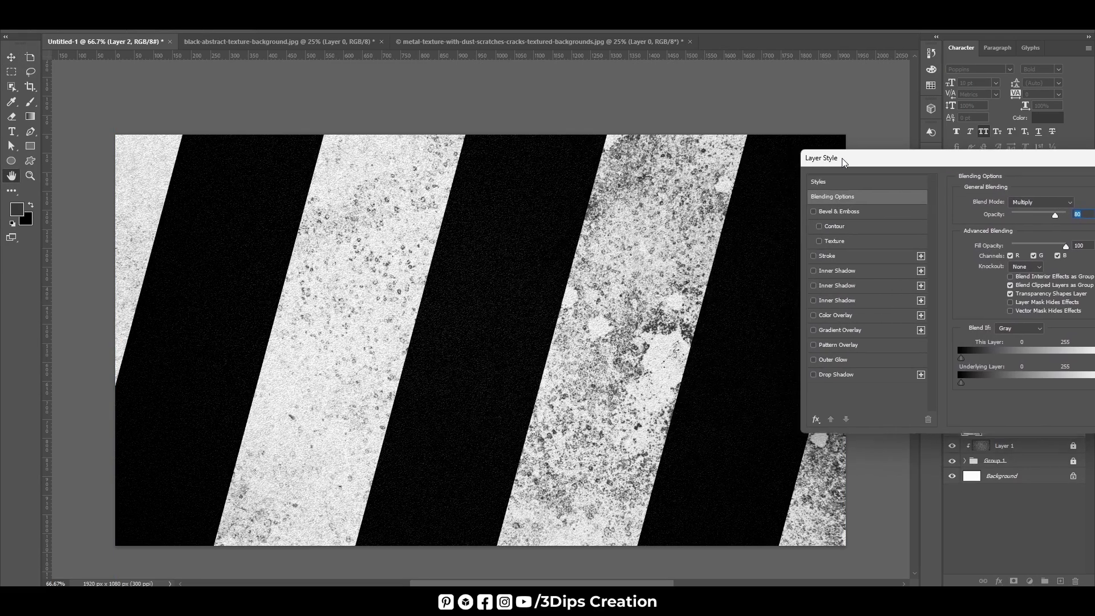
pyautogui.click(822, 317)
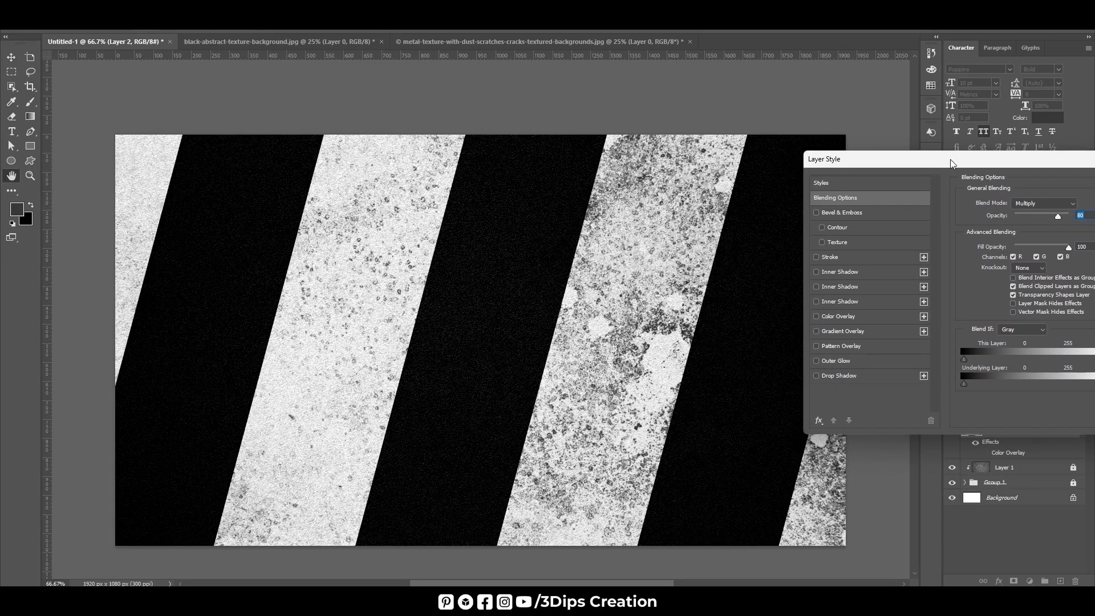
pyautogui.moveTo(950, 164); pyautogui.dragTo(614, 203)
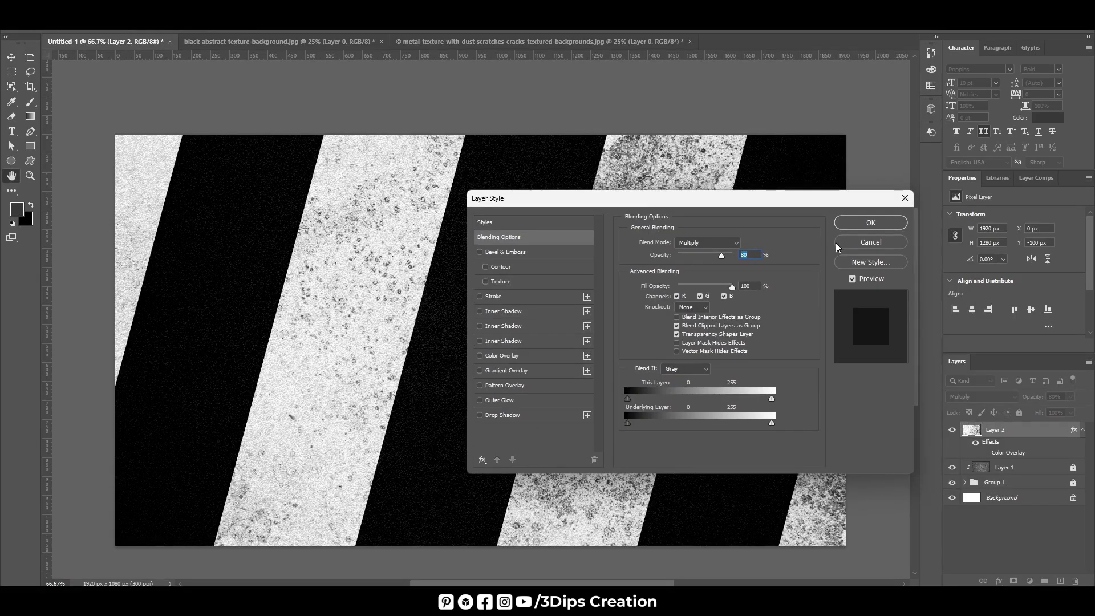
pyautogui.click(486, 357)
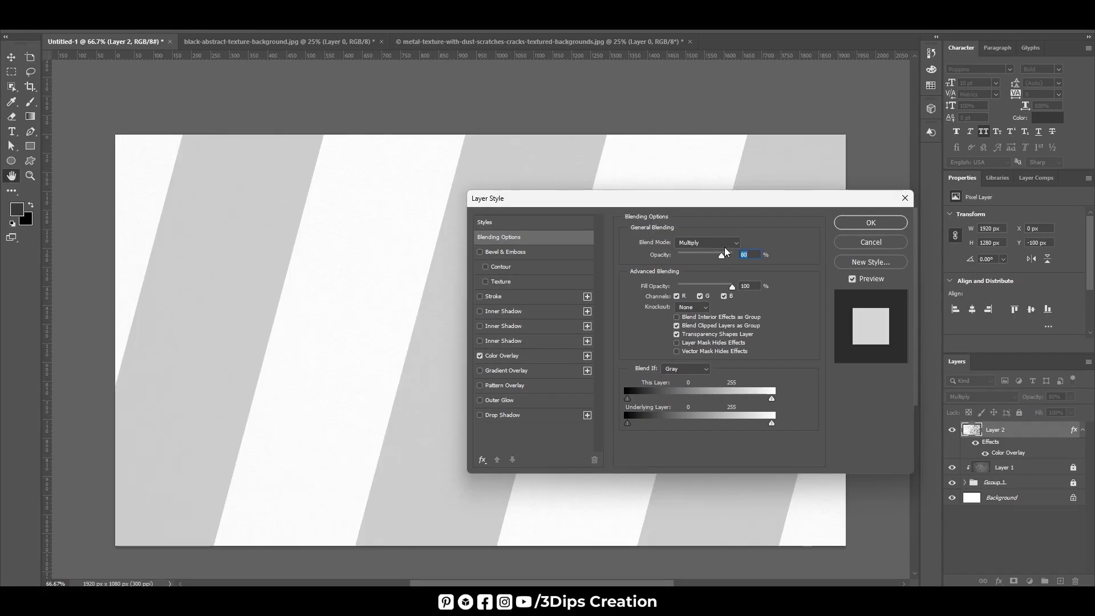
pyautogui.click(726, 243)
pyautogui.click(721, 252)
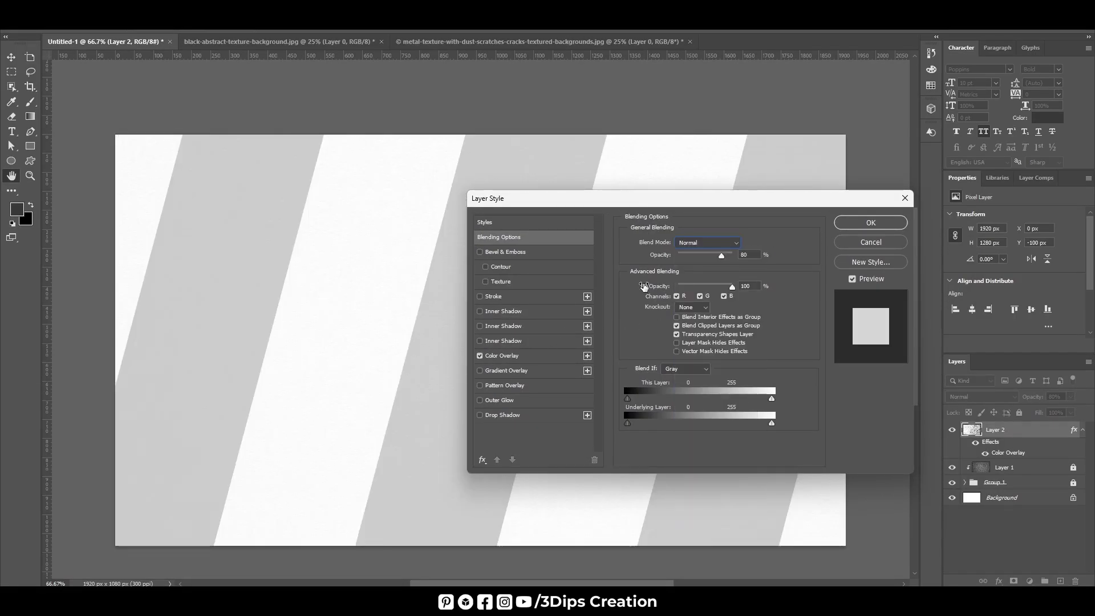
pyautogui.click(480, 355)
pyautogui.click(892, 244)
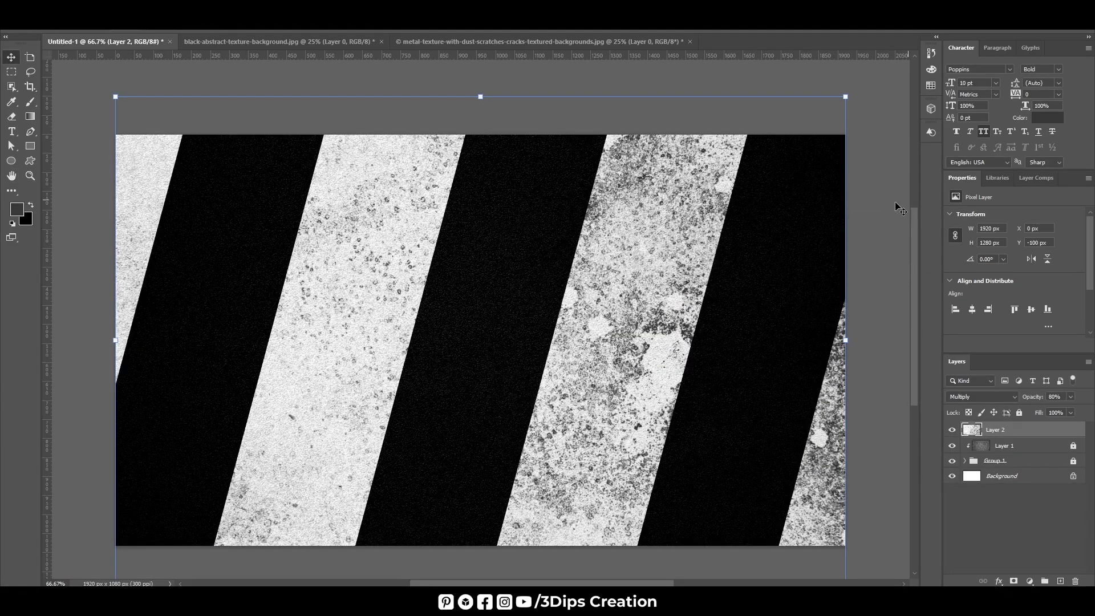
pyautogui.click(1017, 436)
pyautogui.click(873, 328)
pyautogui.hotkey('ctrl', '-')
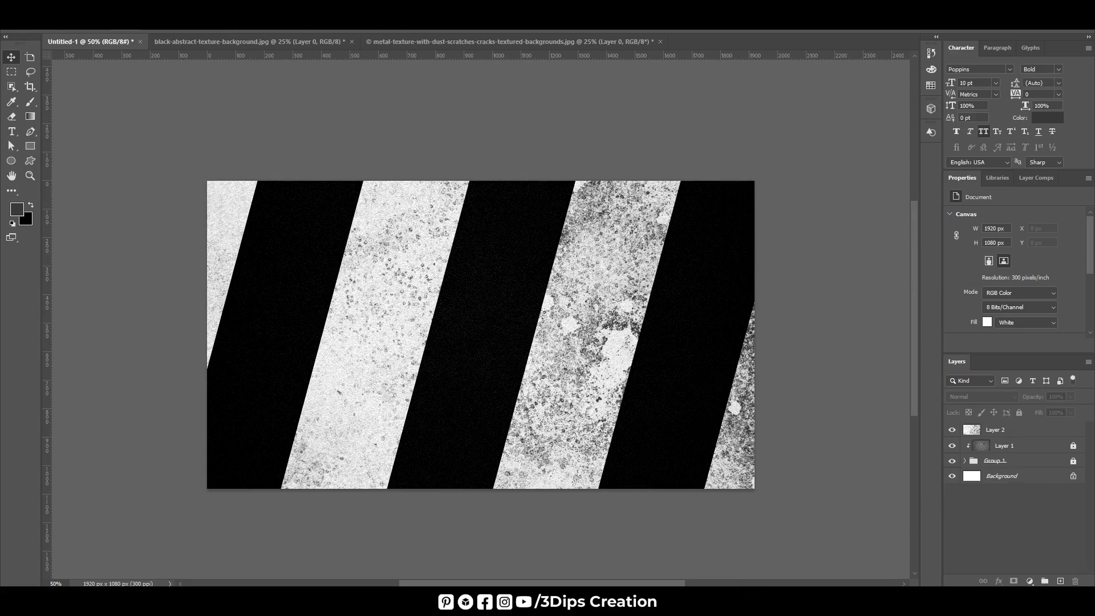
# Step: Check Save for Web (Legacy), then select Layer 2, Layer 1 and Group 1 together
pyautogui.hotkey('alt', 'f')
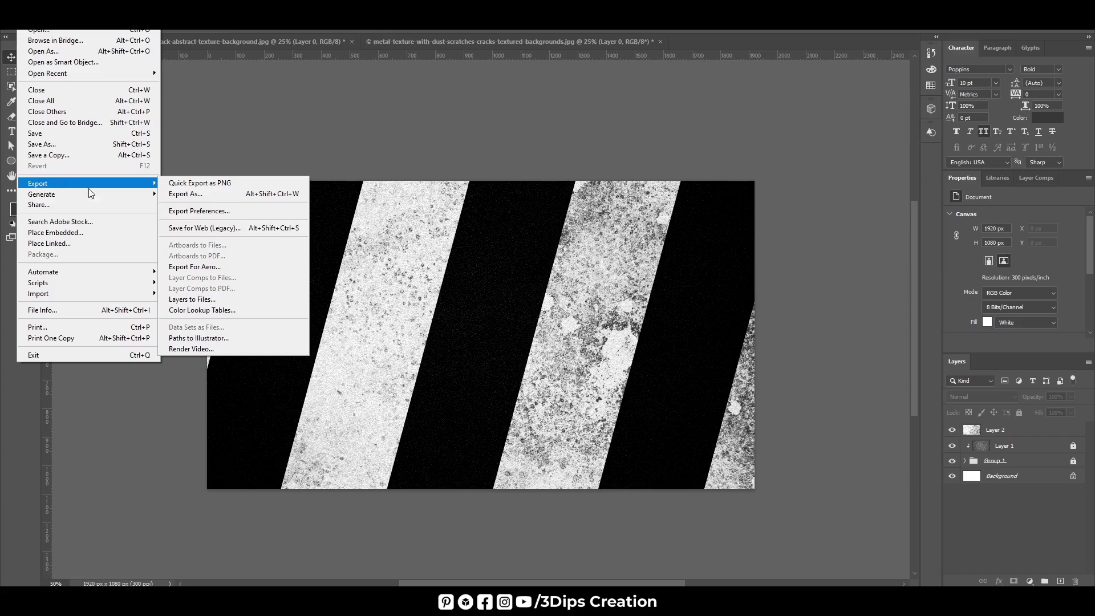
pyautogui.click(201, 228)
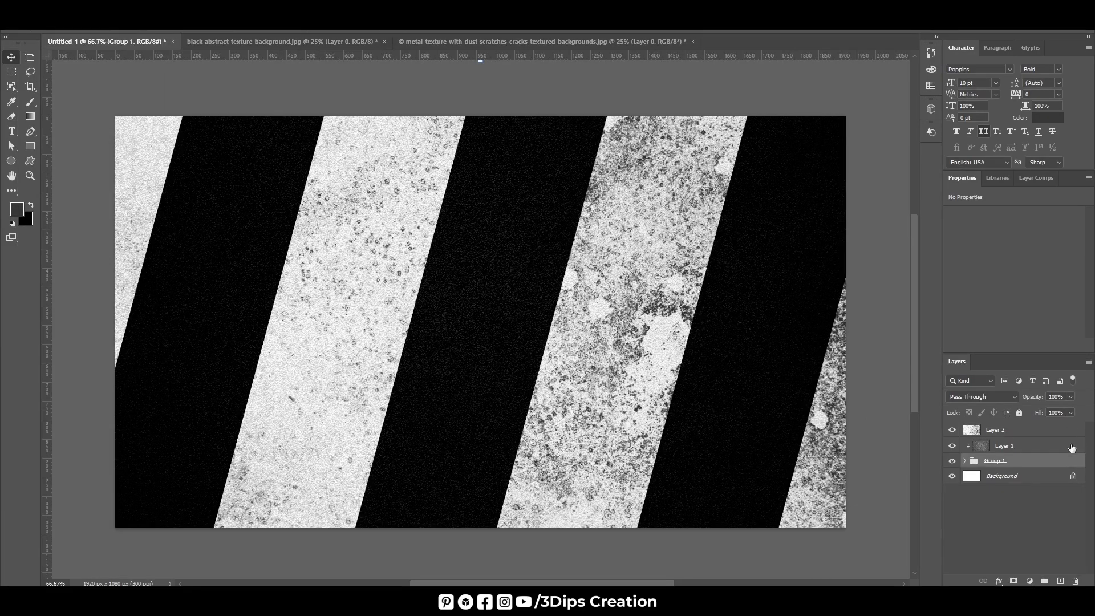
pyautogui.keyDown('shift'); pyautogui.click(1024, 431); pyautogui.keyUp('shift')
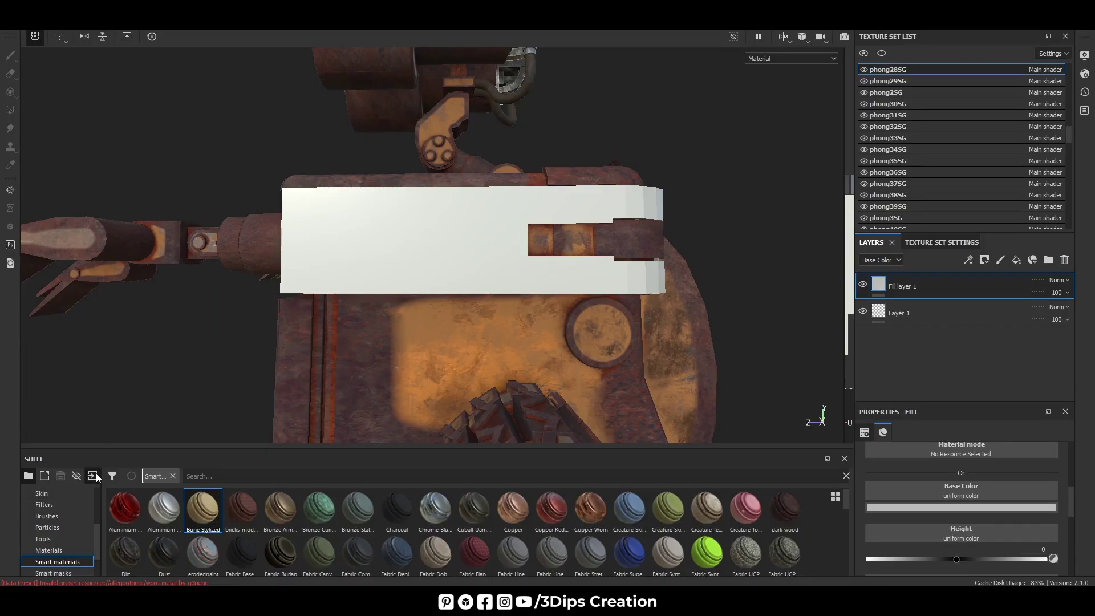
# Step: Import Wall-e.png into the shelf with its usage set to texture
pyautogui.click(93, 476)
pyautogui.click(597, 150)
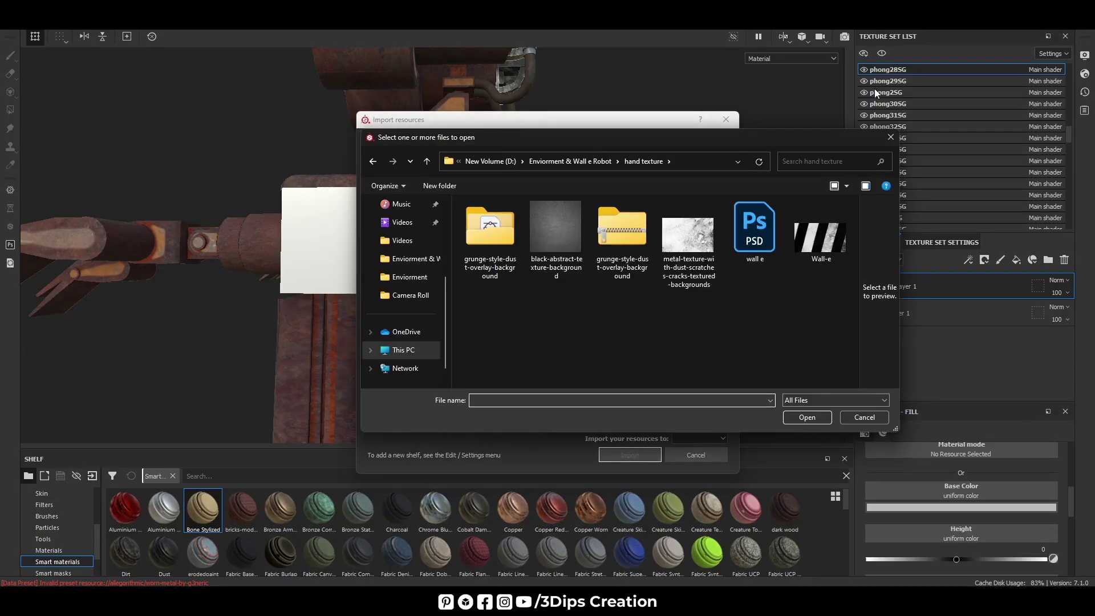
pyautogui.click(815, 240)
pyautogui.click(814, 418)
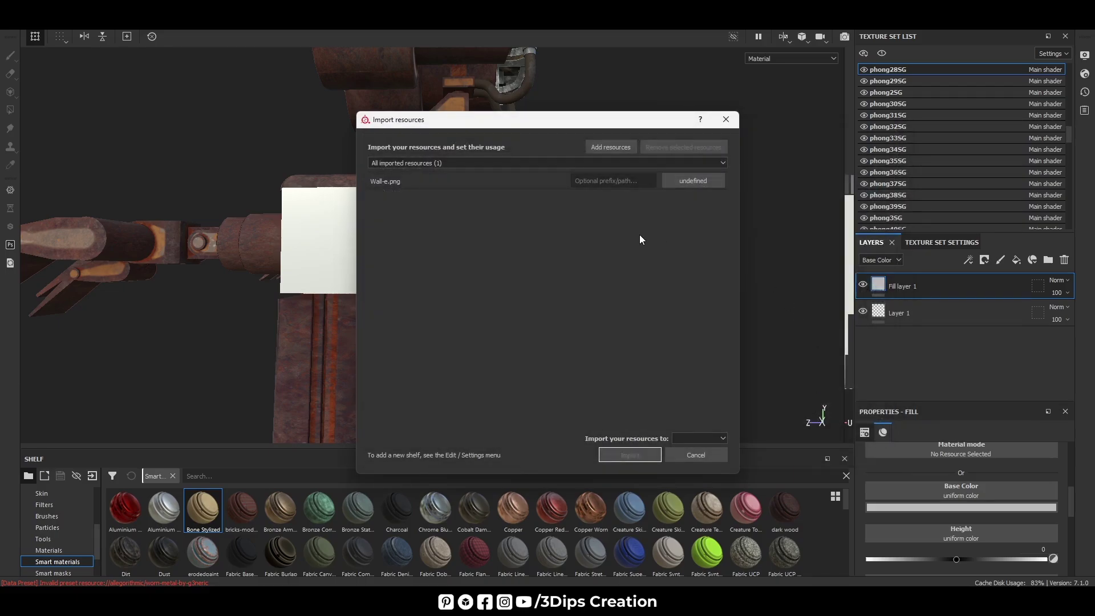
pyautogui.click(700, 180)
pyautogui.click(718, 223)
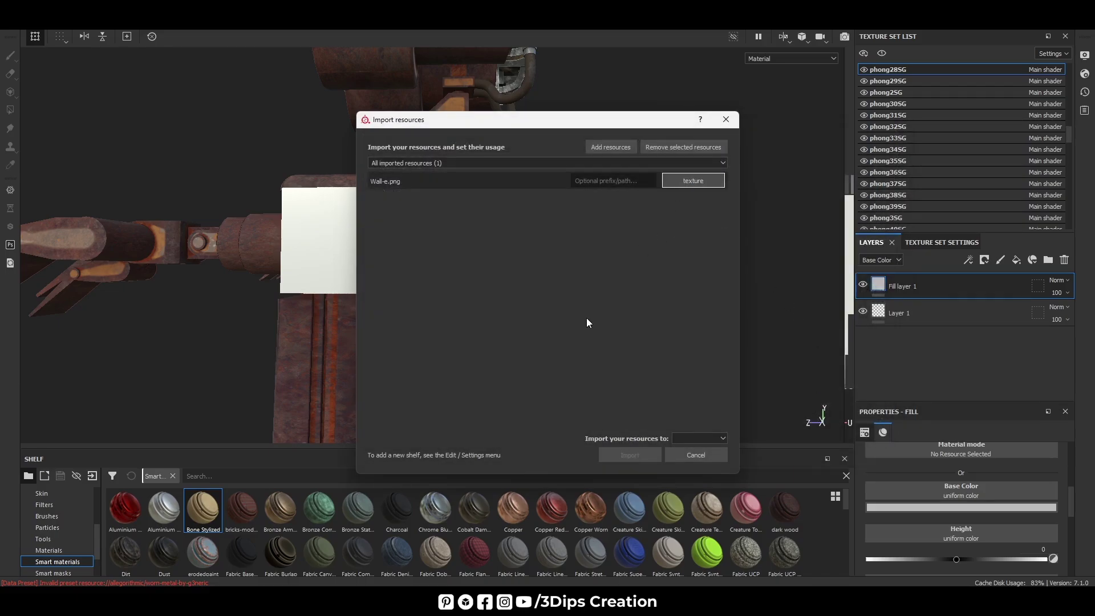
pyautogui.click(705, 439)
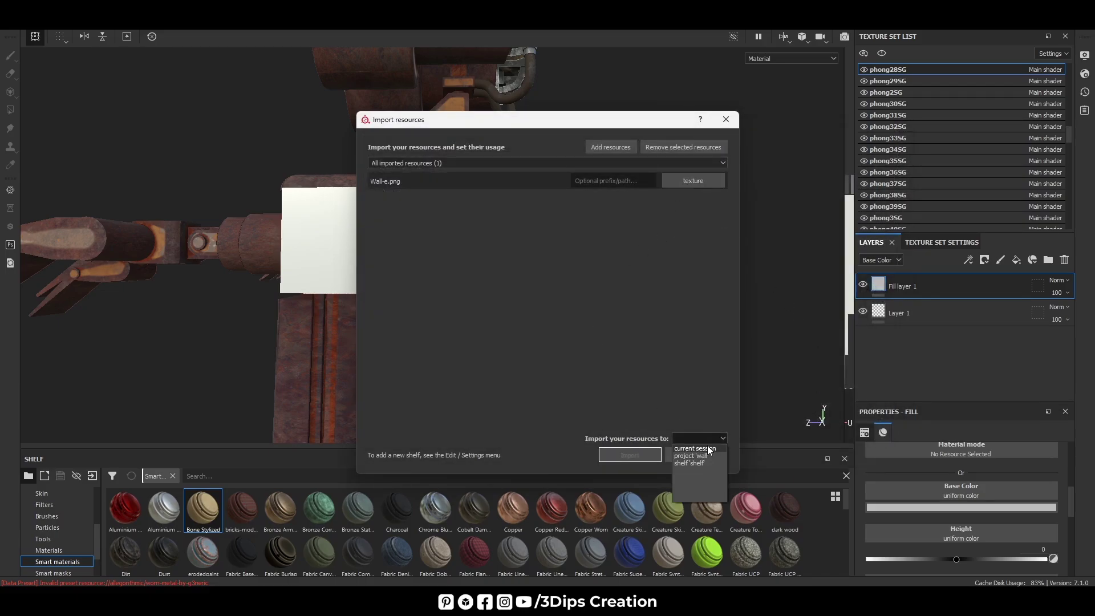
pyautogui.click(708, 450)
pyautogui.click(643, 456)
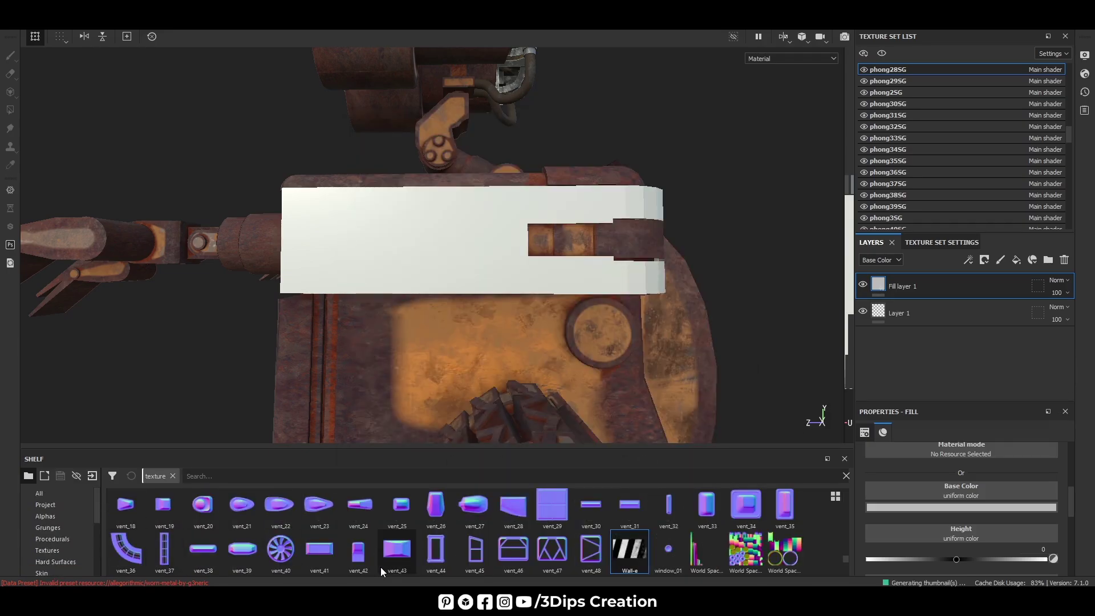
# Step: Put the Wall-e texture in Fill layer 1's Base Color and start fitting its projection in the UV view
pyautogui.moveTo(627, 550)
pyautogui.mouseDown()
pyautogui.moveTo(959, 488)
pyautogui.moveTo(939, 492)
pyautogui.mouseUp()
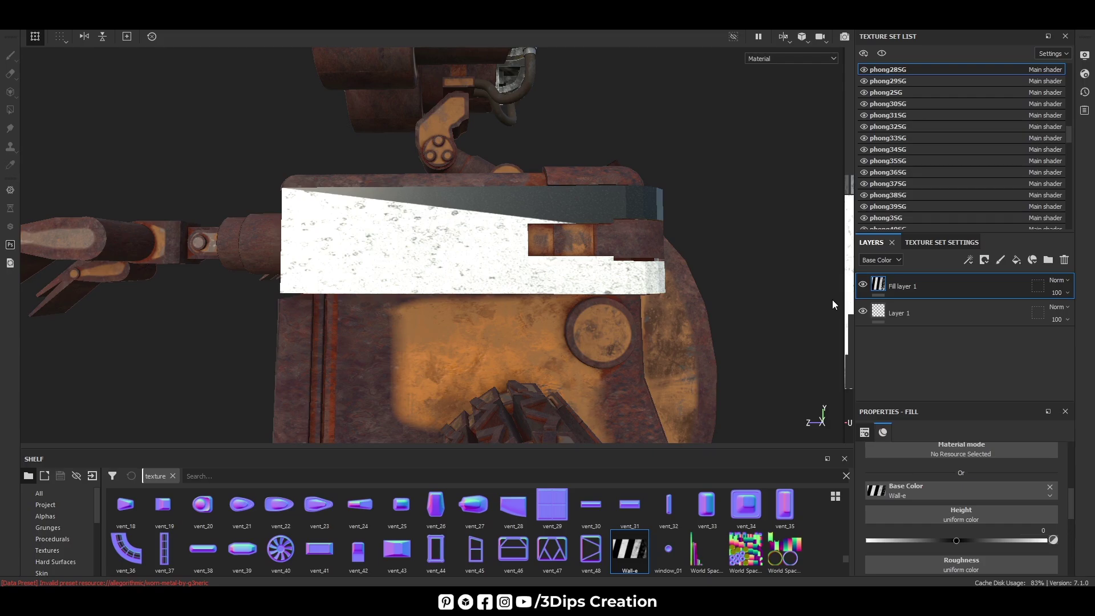
pyautogui.press('F1')
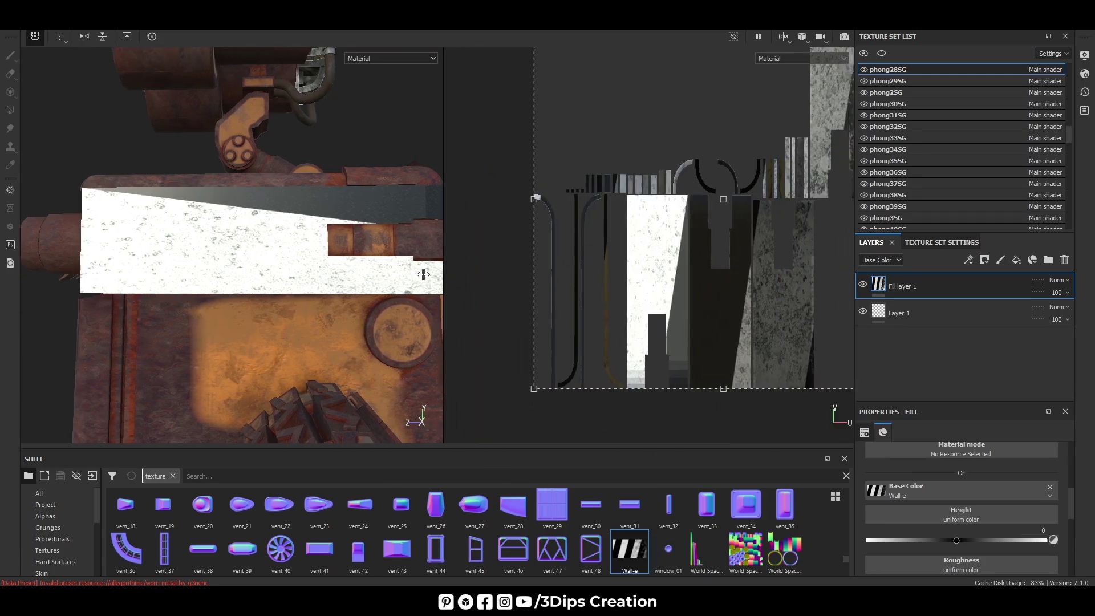
pyautogui.scroll(-3, 593, 208)
pyautogui.moveTo(570, 98)
pyautogui.mouseDown()
pyautogui.moveTo(695, 208)
pyautogui.moveTo(715, 245)
pyautogui.mouseUp()
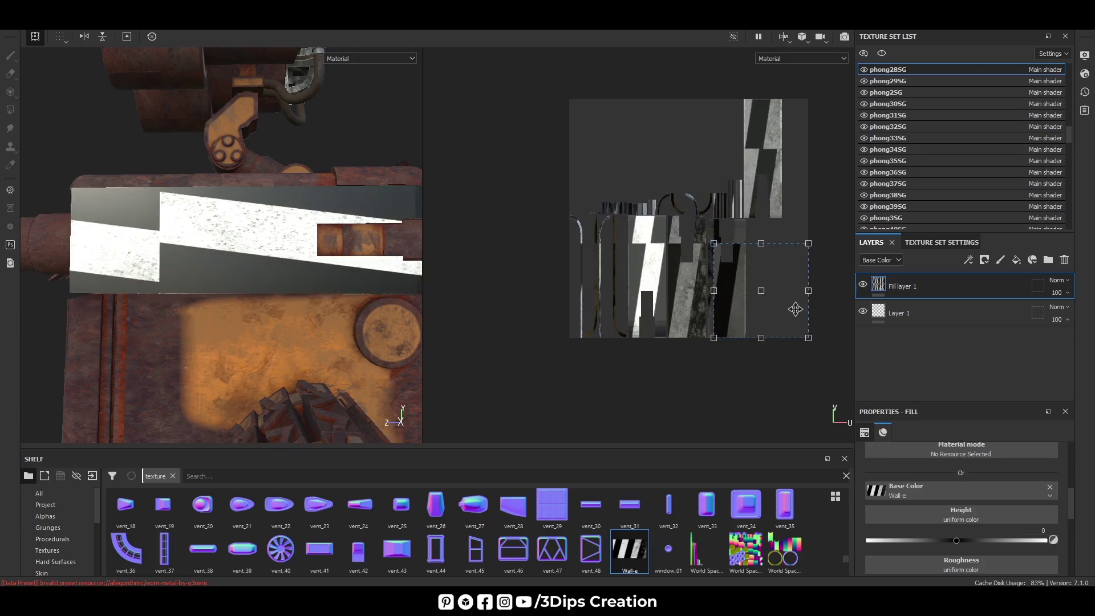
pyautogui.moveTo(795, 308)
pyautogui.mouseDown()
pyautogui.moveTo(744, 313)
pyautogui.moveTo(784, 369)
pyautogui.mouseUp()
pyautogui.moveTo(748, 323); pyautogui.dragTo(741, 291)
pyautogui.moveTo(658, 278)
pyautogui.mouseDown()
pyautogui.moveTo(711, 290)
pyautogui.moveTo(731, 368)
pyautogui.moveTo(710, 341)
pyautogui.mouseUp()
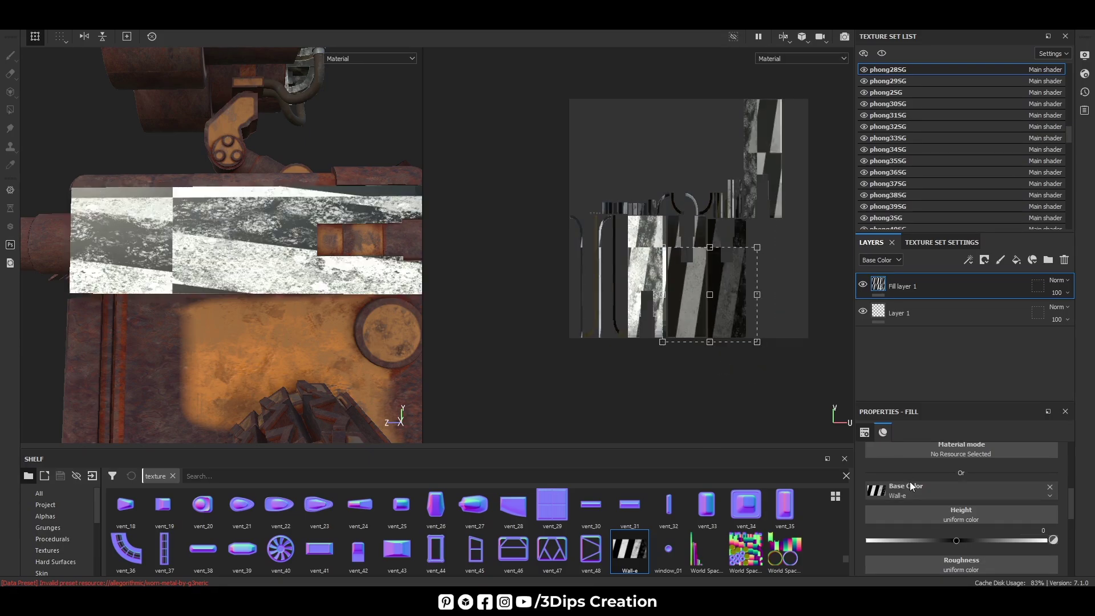
# Step: Move, rotate and narrow the Wall-e projection, then undo those projection changes
pyautogui.click(919, 486)
pyautogui.click(701, 278)
pyautogui.moveTo(701, 277); pyautogui.dragTo(621, 186)
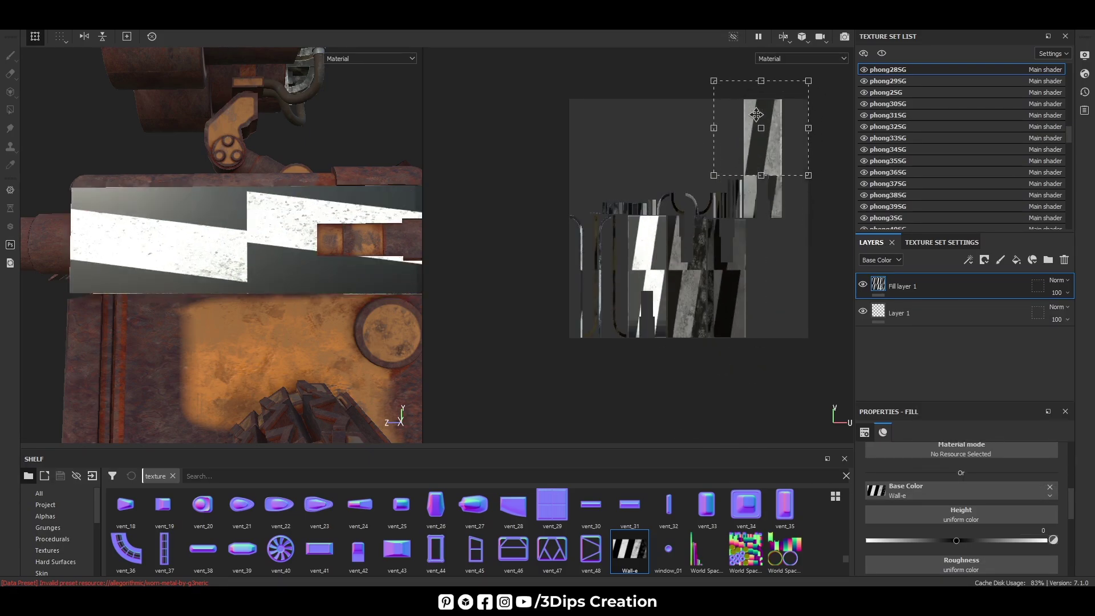
pyautogui.moveTo(698, 167)
pyautogui.mouseDown()
pyautogui.moveTo(613, 215)
pyautogui.moveTo(727, 327)
pyautogui.moveTo(727, 282)
pyautogui.moveTo(748, 346)
pyautogui.mouseUp()
pyautogui.moveTo(784, 280); pyautogui.dragTo(762, 281)
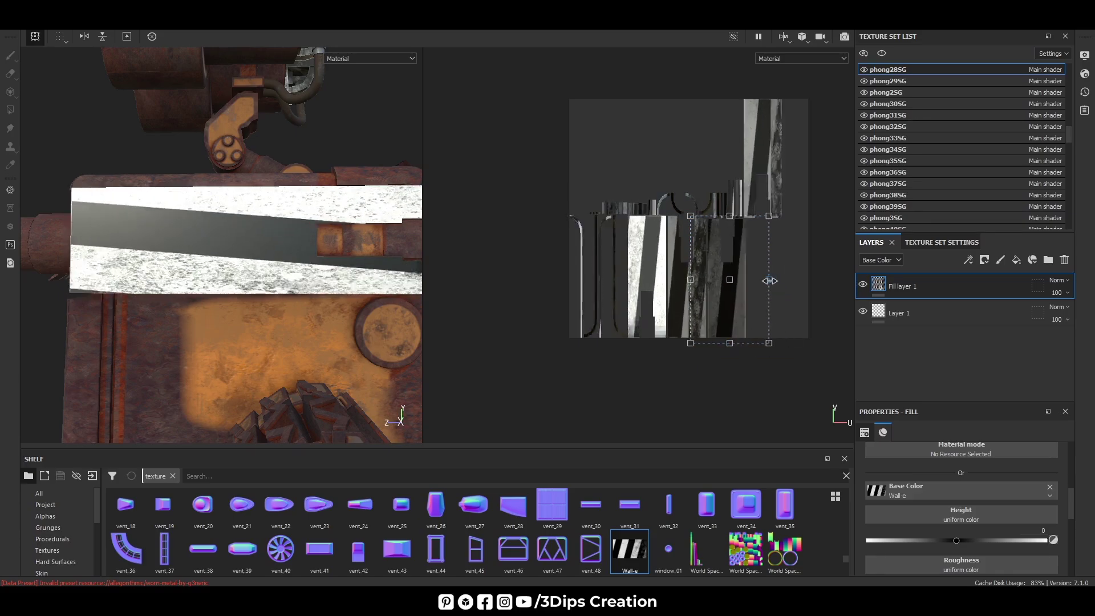
pyautogui.moveTo(770, 210); pyautogui.dragTo(756, 292)
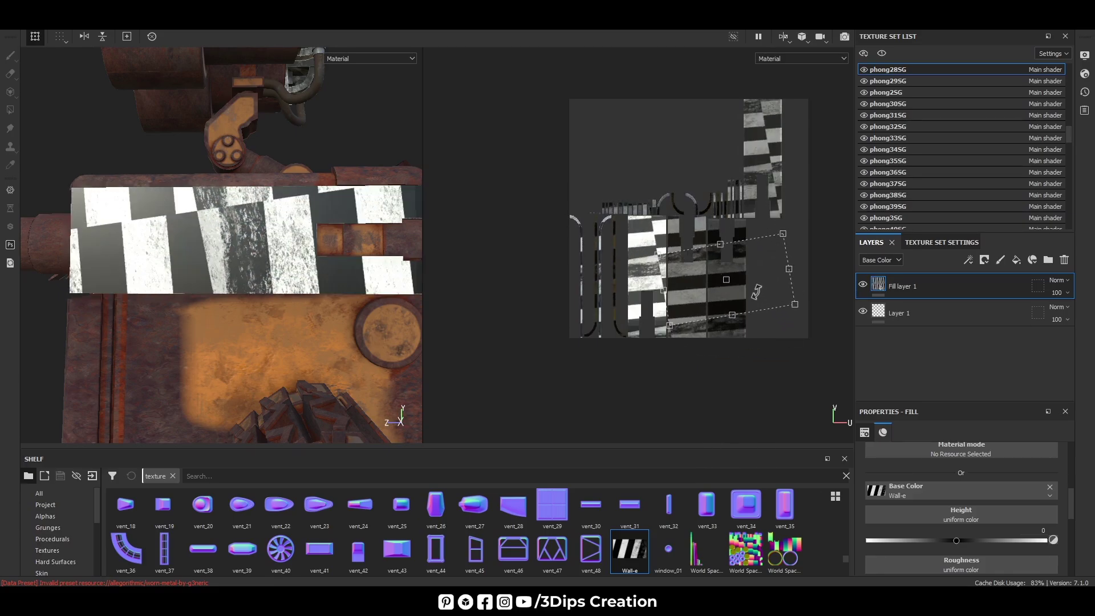
pyautogui.hotkey('ctrl', 'z')
pyautogui.hotkey('ctrl', 'z')
pyautogui.hotkey('ctrl', 'z')
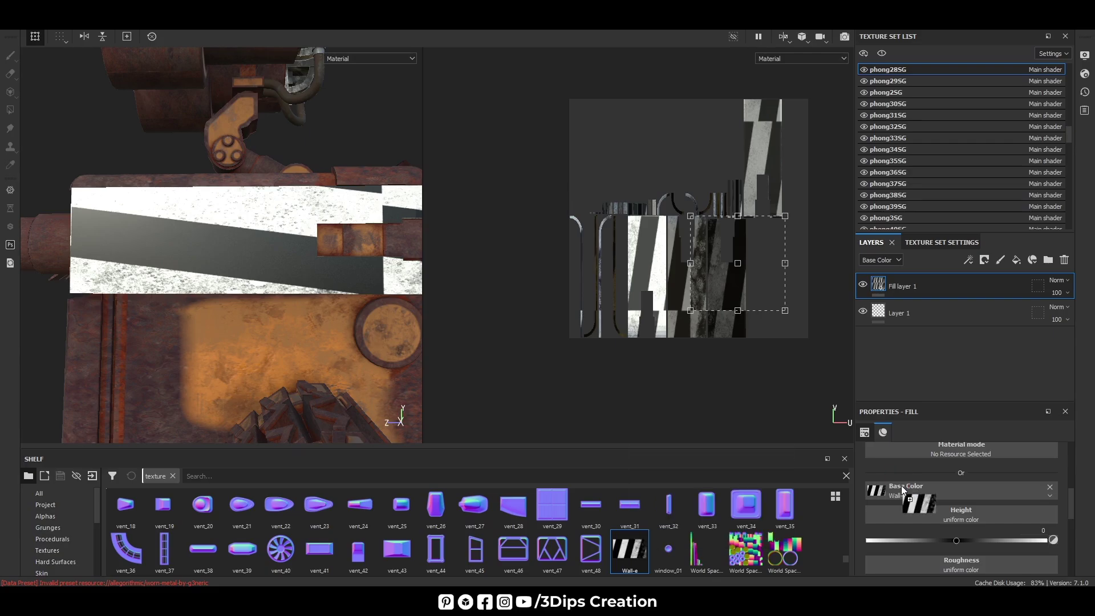
# Step: Reassign Wall-e to Base Color and rotate and enlarge the projection so stripes run diagonally
pyautogui.click(1049, 488)
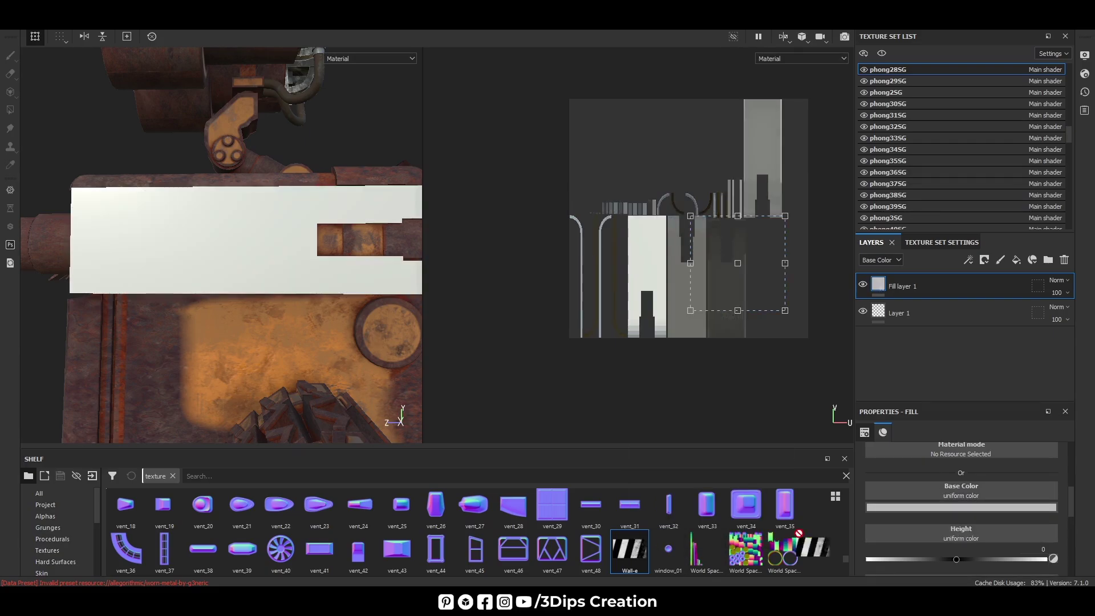
pyautogui.moveTo(629, 550); pyautogui.dragTo(954, 489)
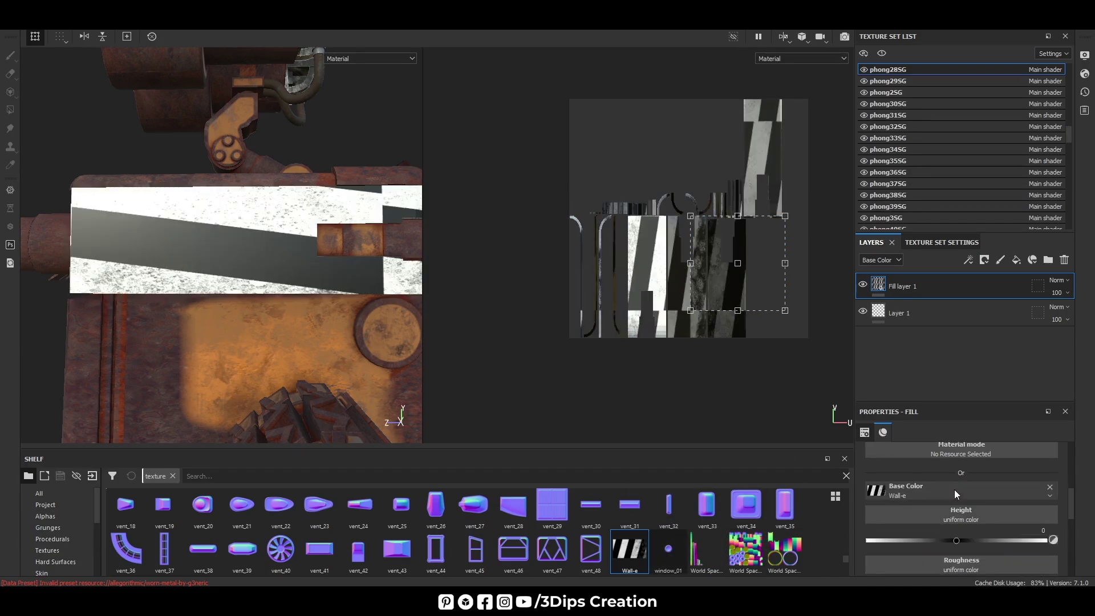
pyautogui.moveTo(802, 213); pyautogui.dragTo(784, 323)
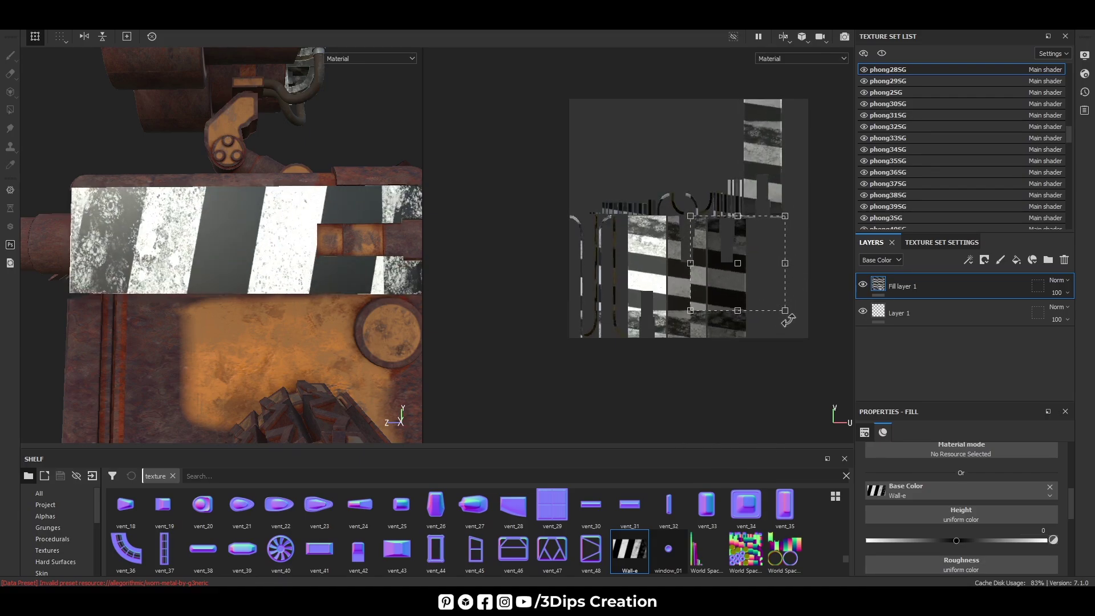
pyautogui.moveTo(785, 310); pyautogui.dragTo(803, 346)
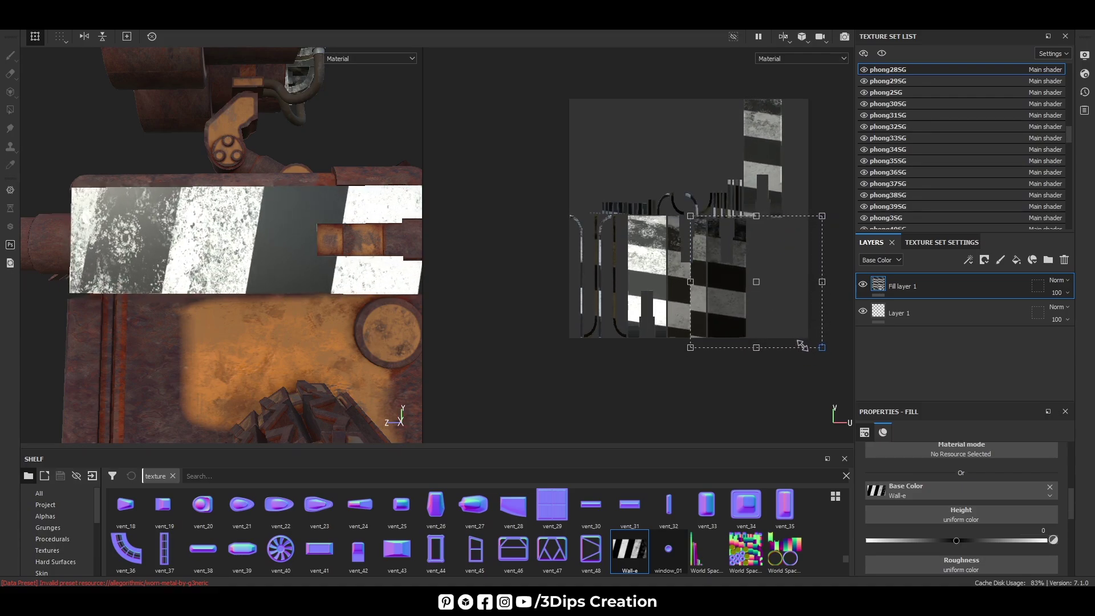
pyautogui.moveTo(744, 294)
pyautogui.mouseDown()
pyautogui.moveTo(712, 291)
pyautogui.moveTo(748, 302)
pyautogui.mouseUp()
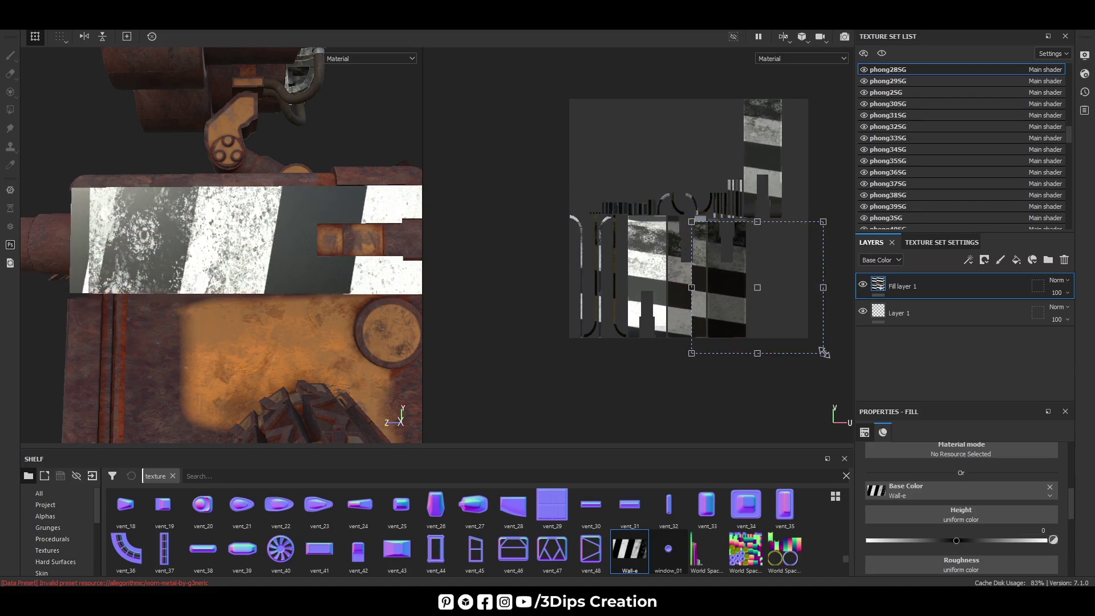
# Step: Fine-tune the stripe scale and position on the front band, orbiting to check it
pyautogui.moveTo(821, 352); pyautogui.dragTo(800, 340)
pyautogui.moveTo(731, 304); pyautogui.dragTo(711, 300)
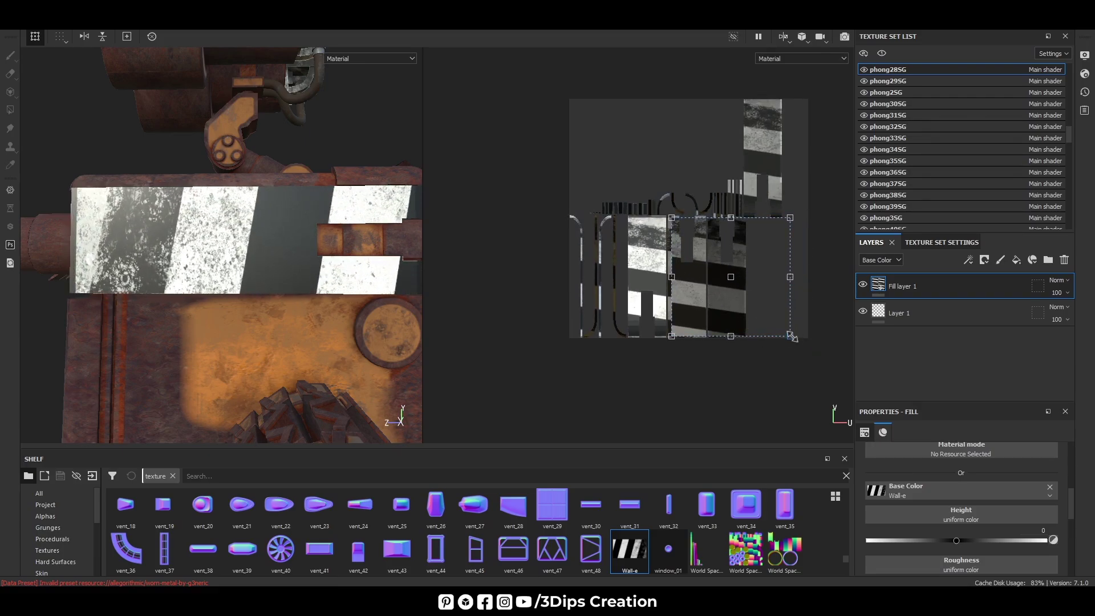
pyautogui.moveTo(791, 337); pyautogui.dragTo(795, 344)
pyautogui.moveTo(735, 320); pyautogui.dragTo(731, 318)
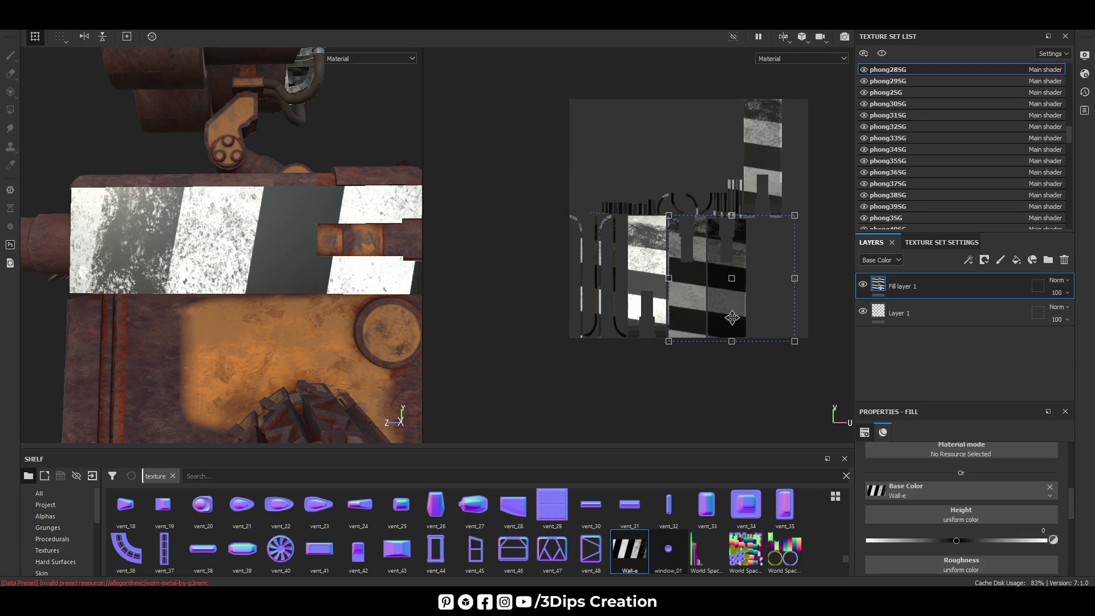
pyautogui.scroll(-2, 289, 286)
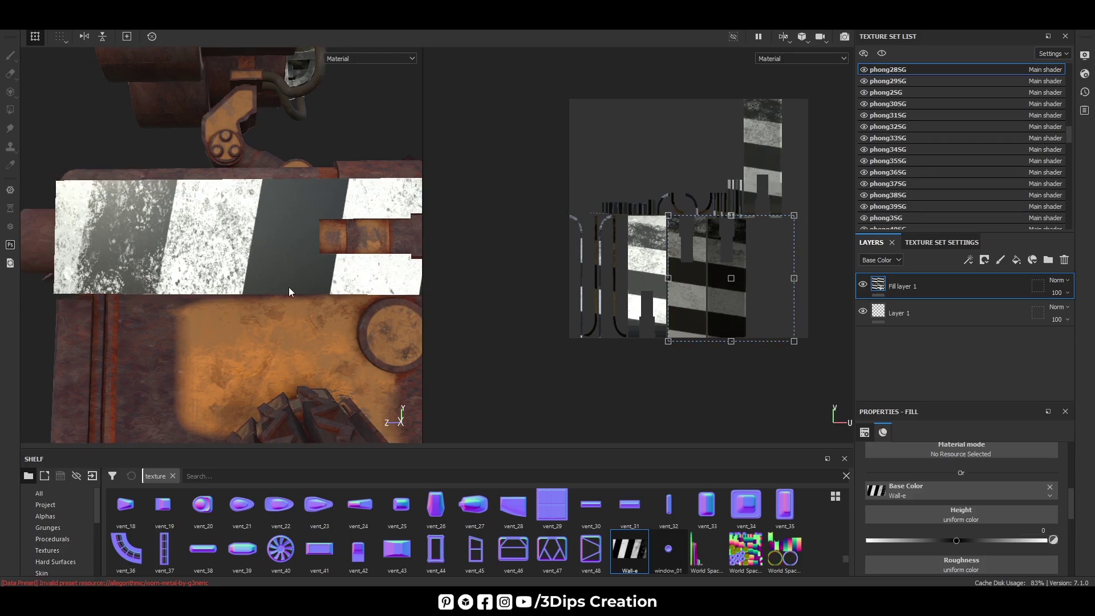
pyautogui.scroll(-3, 289, 287)
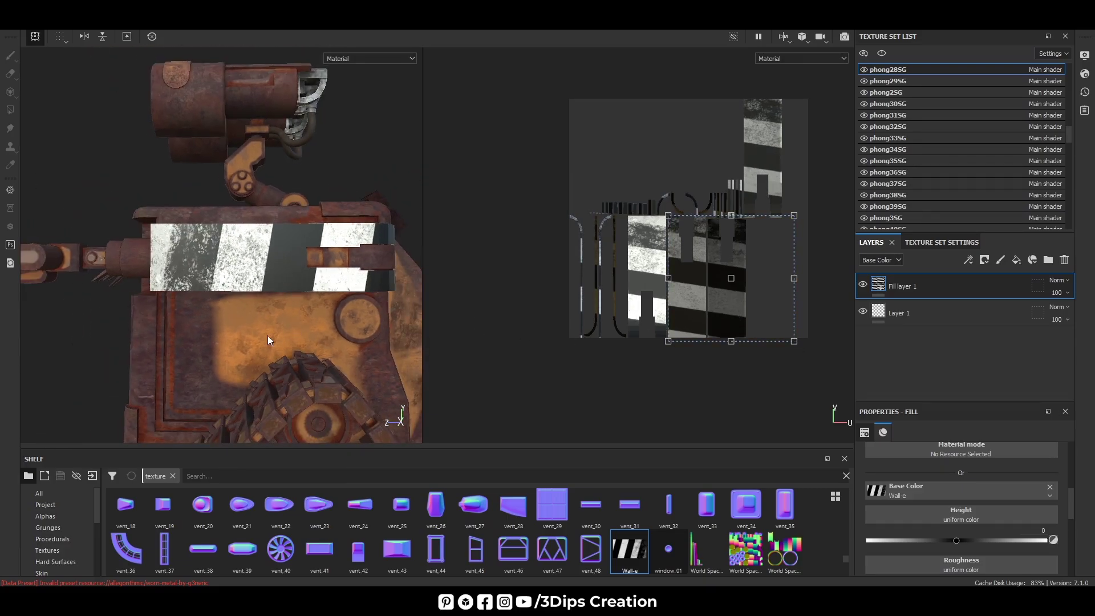
pyautogui.moveTo(135, 351)
pyautogui.keyDown('alt'); pyautogui.mouseDown()
pyautogui.moveTo(183, 374)
pyautogui.moveTo(162, 382)
pyautogui.mouseUp(); pyautogui.keyUp('alt')
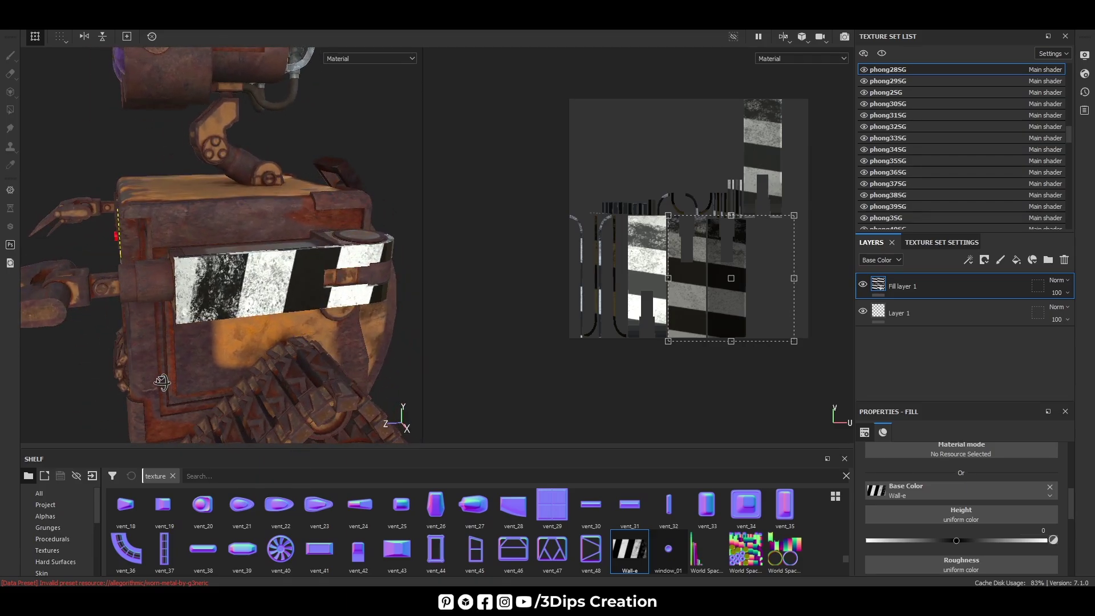
pyautogui.moveTo(741, 292)
pyautogui.mouseDown()
pyautogui.moveTo(683, 277)
pyautogui.moveTo(692, 273)
pyautogui.mouseUp()
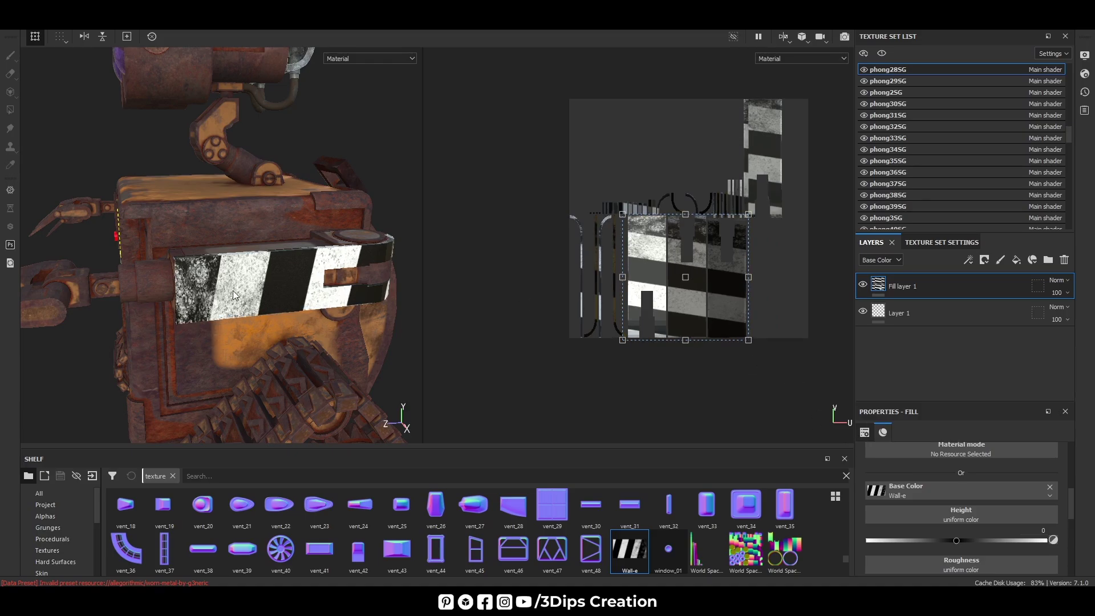
pyautogui.moveTo(113, 317)
pyautogui.keyDown('alt'); pyautogui.mouseDown()
pyautogui.moveTo(34, 321)
pyautogui.moveTo(98, 307)
pyautogui.mouseUp(); pyautogui.keyUp('alt')
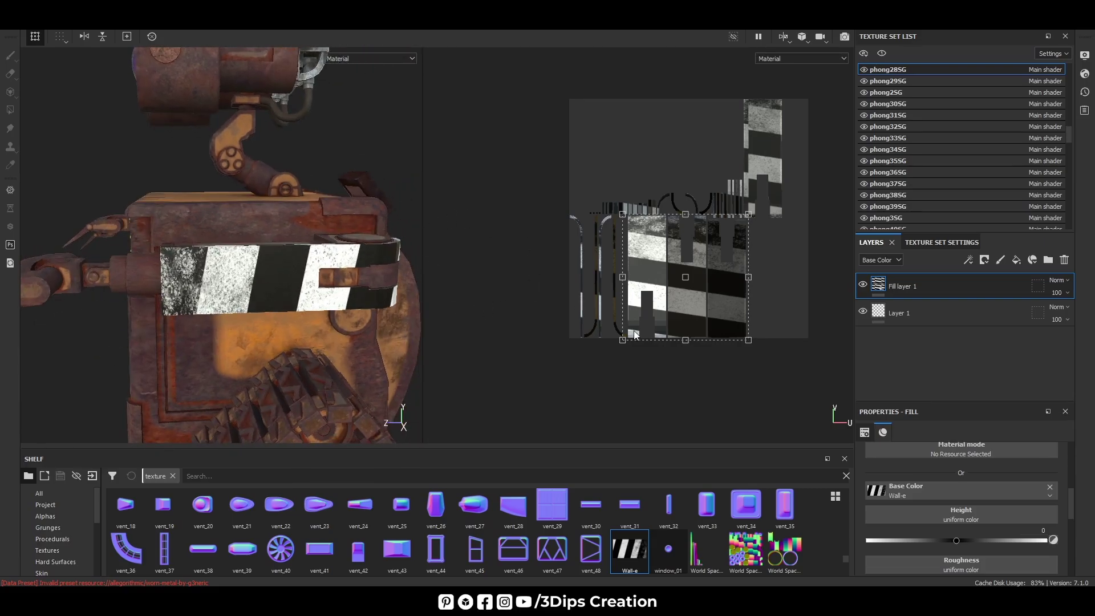
# Step: Set the stripe fill's roughness to 0.8991 and metallic to 0.2397
pyautogui.scroll(-2, 1074, 513)
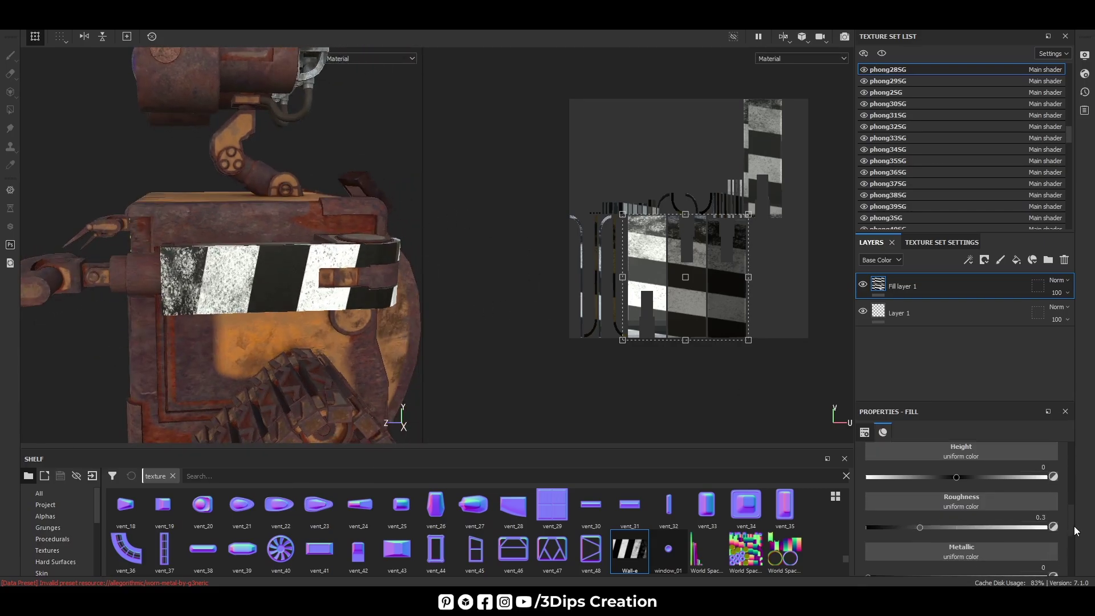
pyautogui.moveTo(919, 528); pyautogui.dragTo(1014, 532)
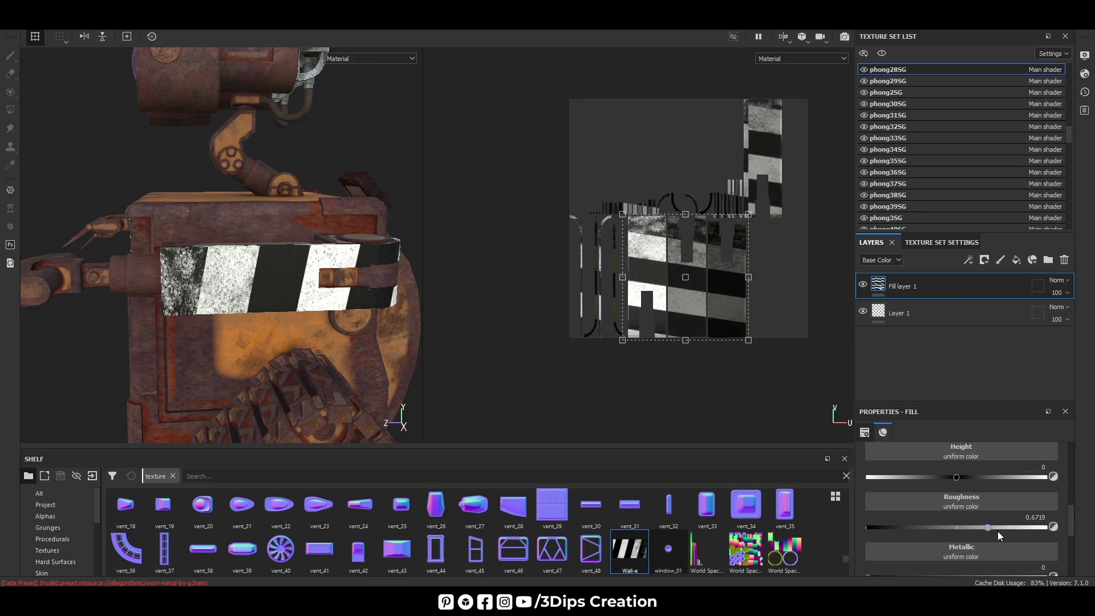
pyautogui.scroll(-1, 939, 540)
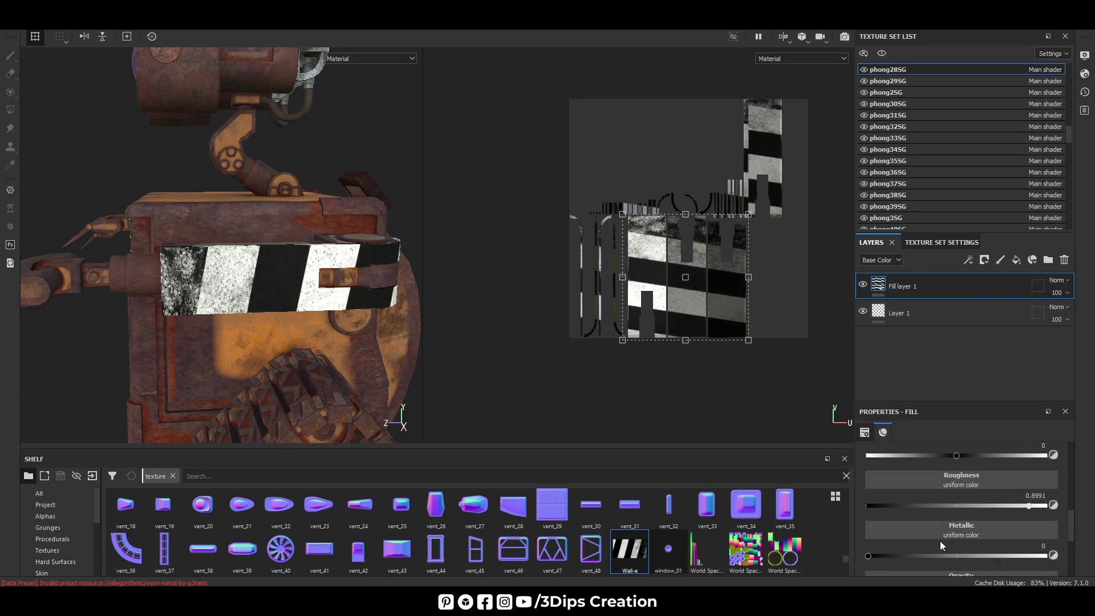
pyautogui.moveTo(940, 538); pyautogui.dragTo(963, 538)
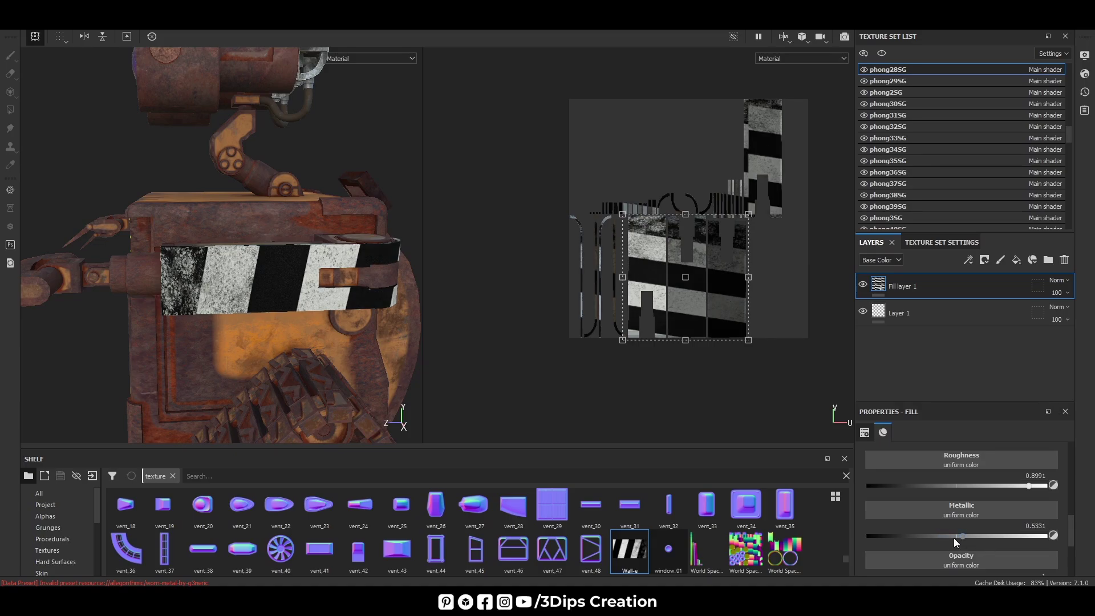
pyautogui.moveTo(962, 536); pyautogui.dragTo(909, 536)
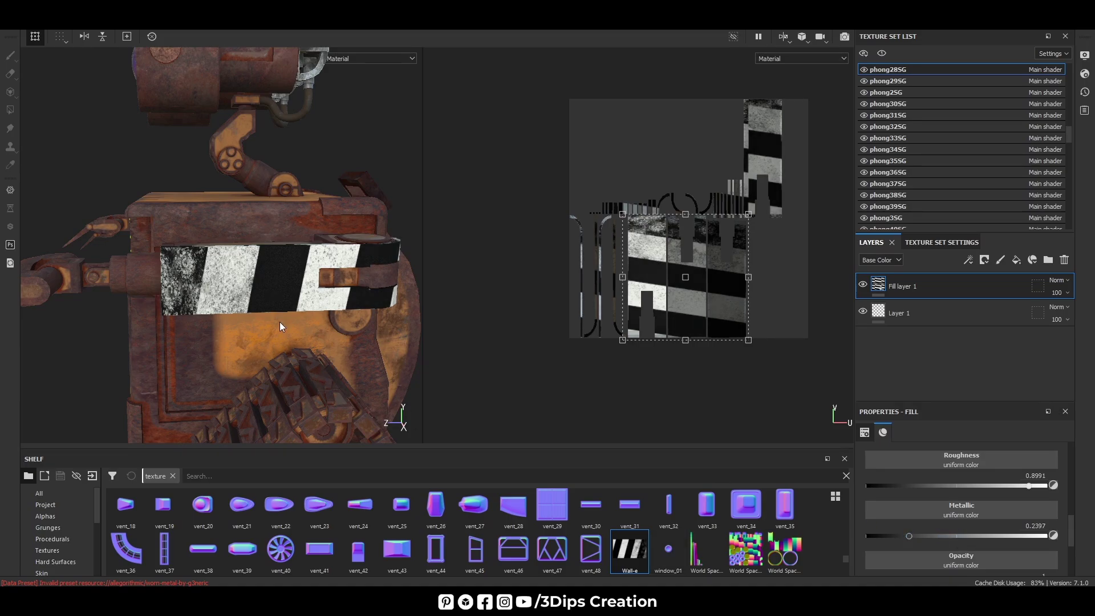
pyautogui.scroll(3, 280, 326)
pyautogui.moveTo(279, 325)
pyautogui.keyDown('alt'); pyautogui.mouseDown()
pyautogui.moveTo(344, 302)
pyautogui.moveTo(302, 297)
pyautogui.mouseUp(); pyautogui.keyUp('alt')
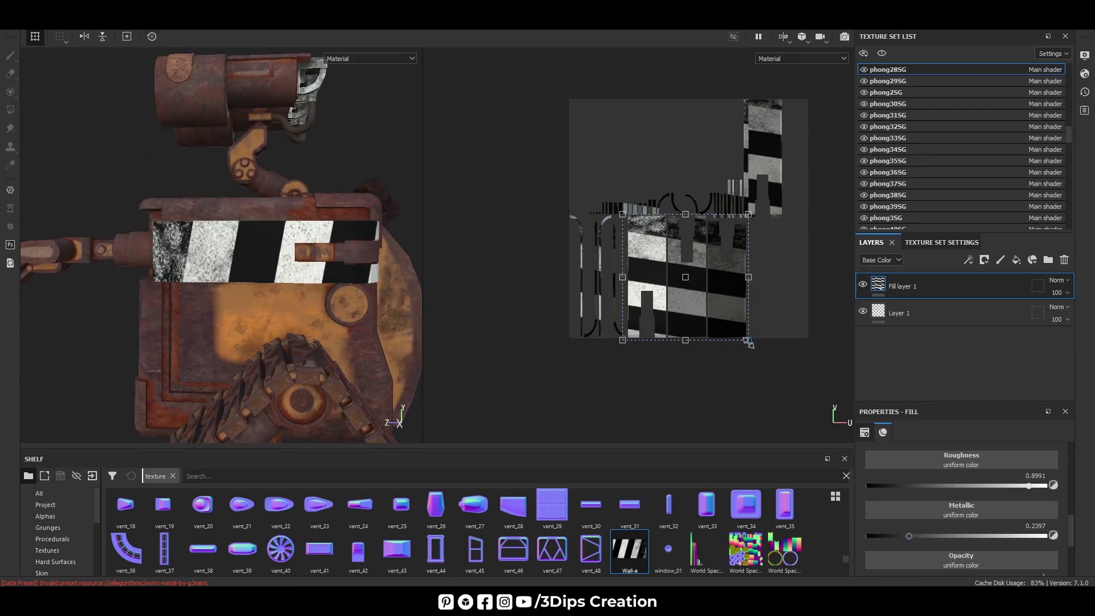
# Step: Enlarge the stripe texture, rotate it about 180 degrees and nudge it up-left
pyautogui.moveTo(747, 342); pyautogui.dragTo(768, 357)
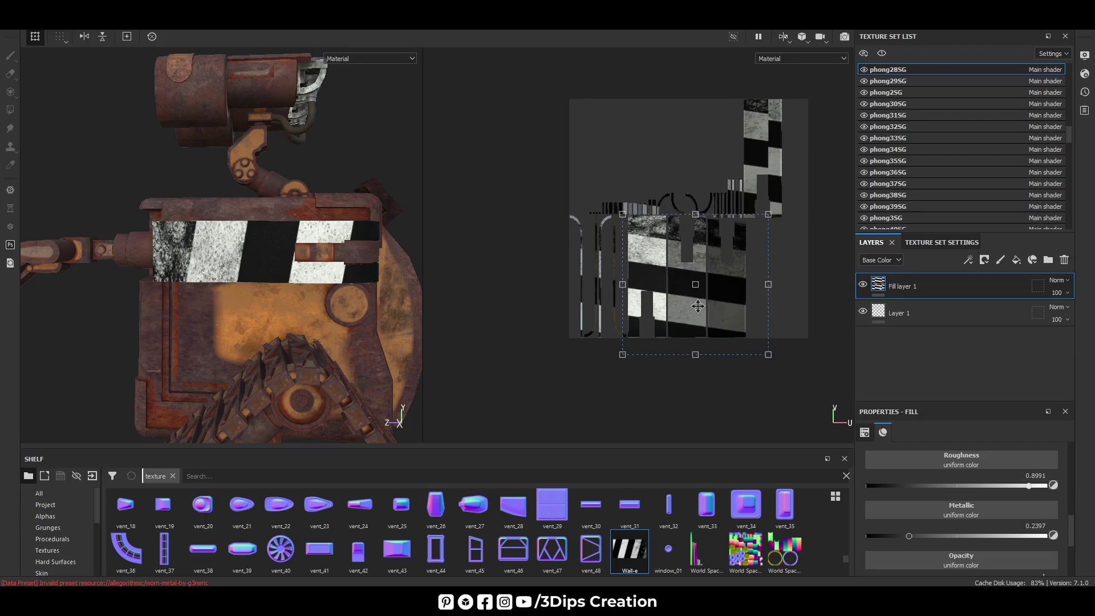
pyautogui.moveTo(698, 307); pyautogui.dragTo(697, 298)
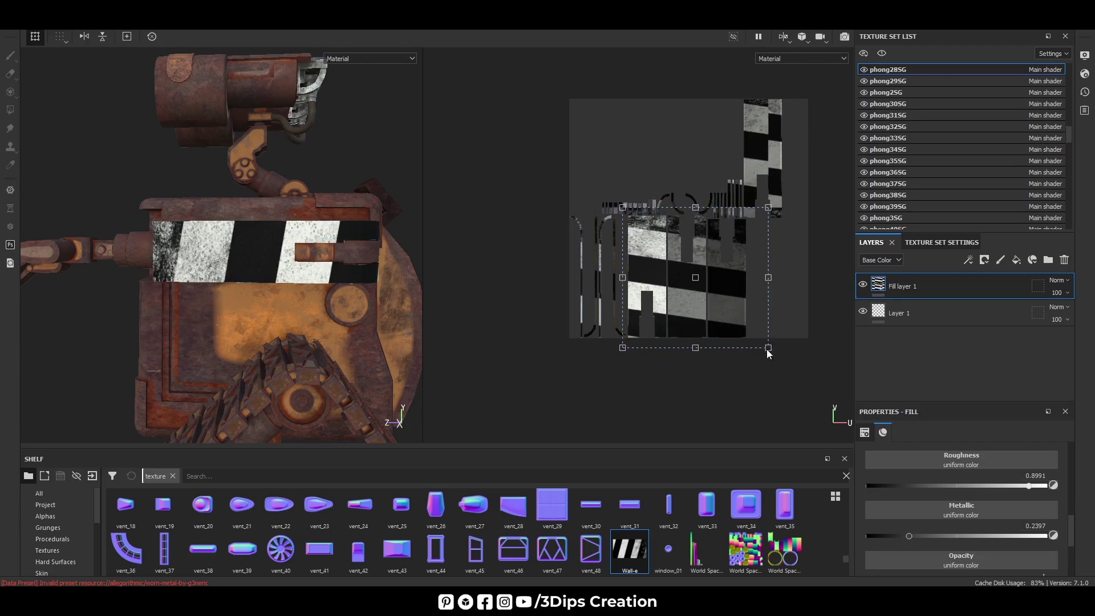
pyautogui.moveTo(771, 366); pyautogui.dragTo(615, 228)
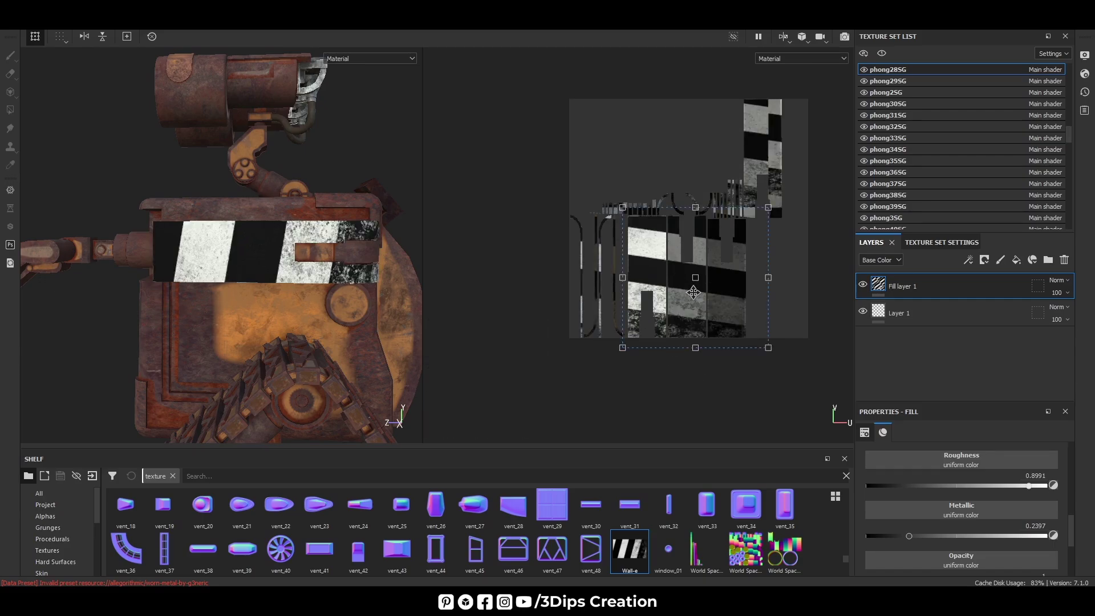
pyautogui.moveTo(693, 292); pyautogui.dragTo(680, 290)
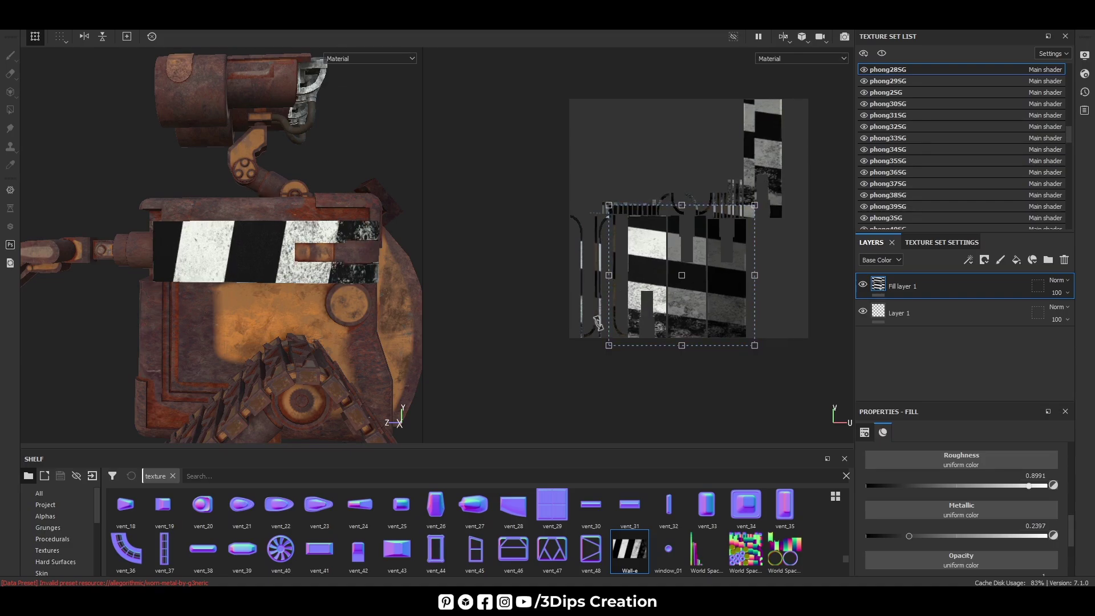
# Step: Shrink the stripe projection, narrow its right side and pull in its top and bottom edges
pyautogui.keyDown('alt'); pyautogui.moveTo(226, 335); pyautogui.dragTo(288, 348); pyautogui.keyUp('alt')
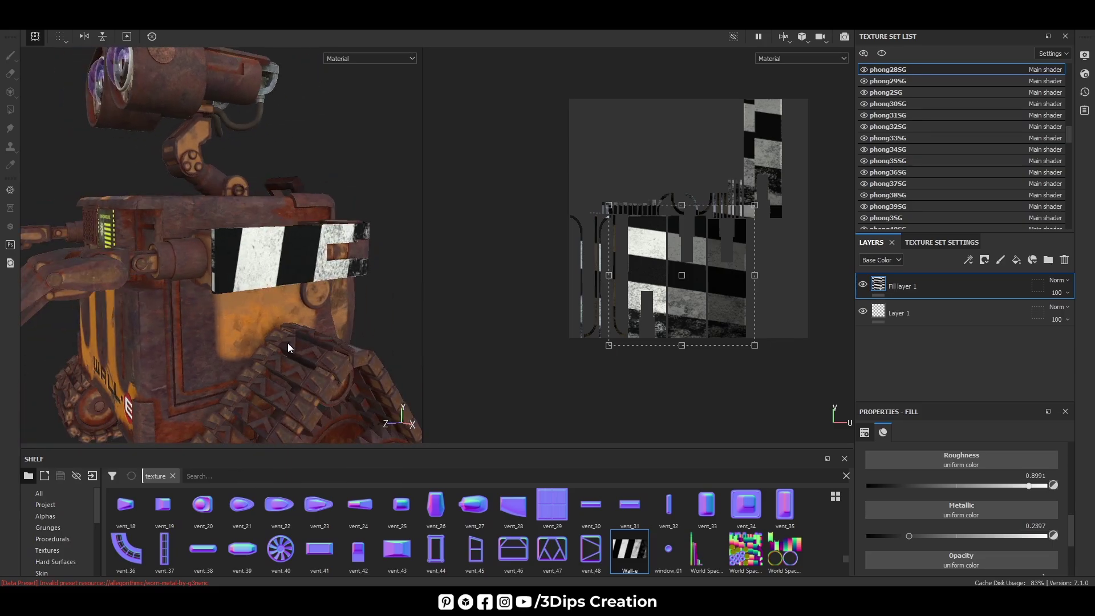
pyautogui.moveTo(609, 346); pyautogui.dragTo(624, 345)
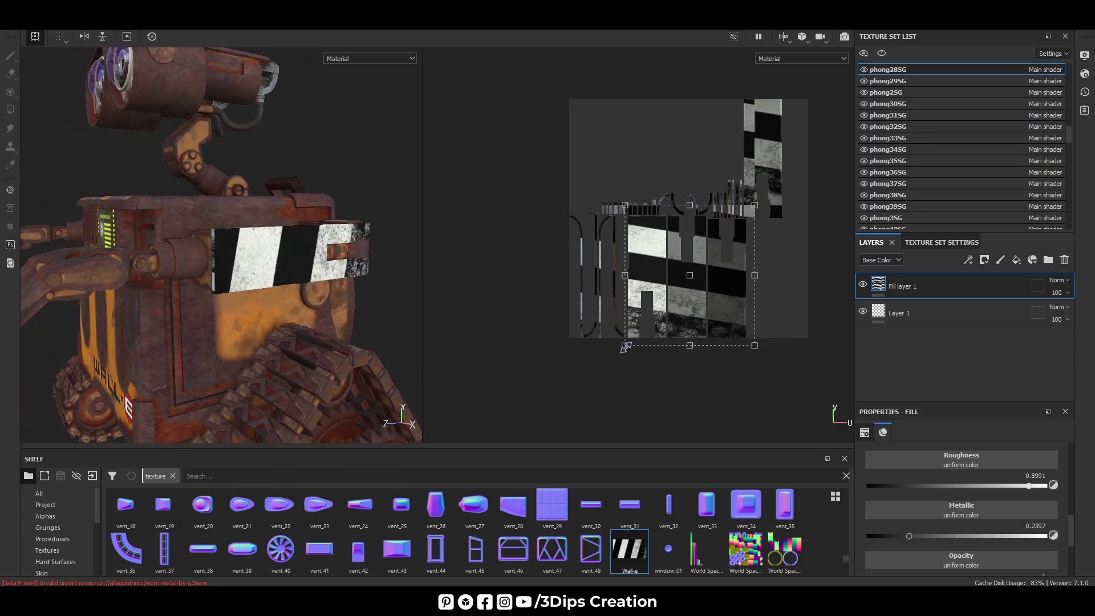
pyautogui.keyDown('alt'); pyautogui.moveTo(369, 307); pyautogui.dragTo(321, 309); pyautogui.keyUp('alt')
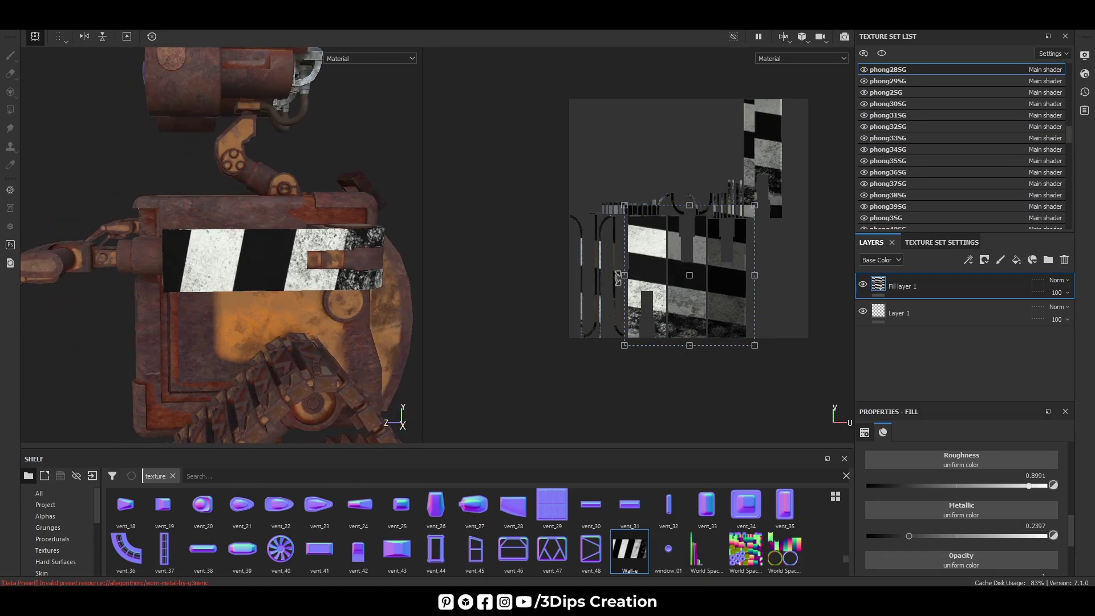
pyautogui.moveTo(753, 277); pyautogui.dragTo(748, 277)
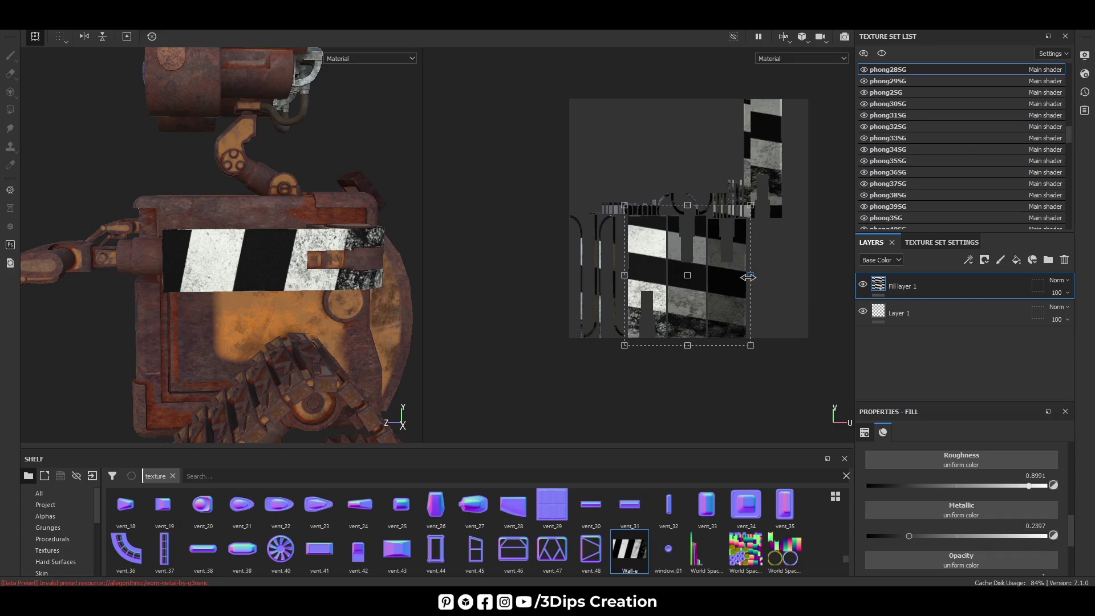
pyautogui.moveTo(686, 206); pyautogui.dragTo(688, 214)
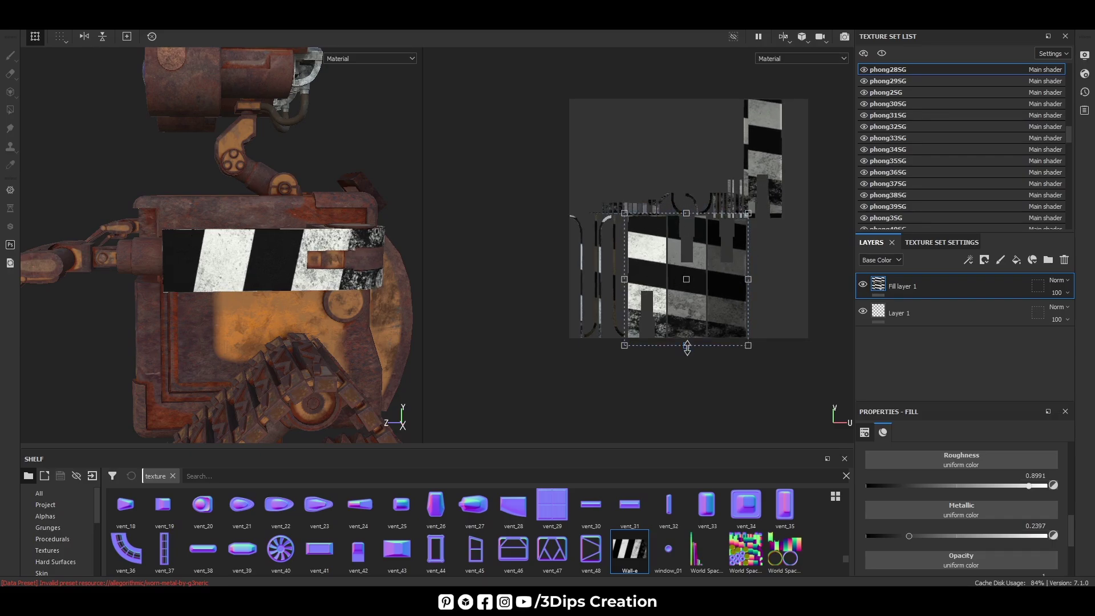
pyautogui.moveTo(687, 346); pyautogui.dragTo(687, 341)
pyautogui.moveTo(296, 251)
pyautogui.keyDown('alt'); pyautogui.mouseDown()
pyautogui.moveTo(171, 232)
pyautogui.moveTo(357, 237)
pyautogui.moveTo(287, 254)
pyautogui.mouseUp(); pyautogui.keyUp('alt')
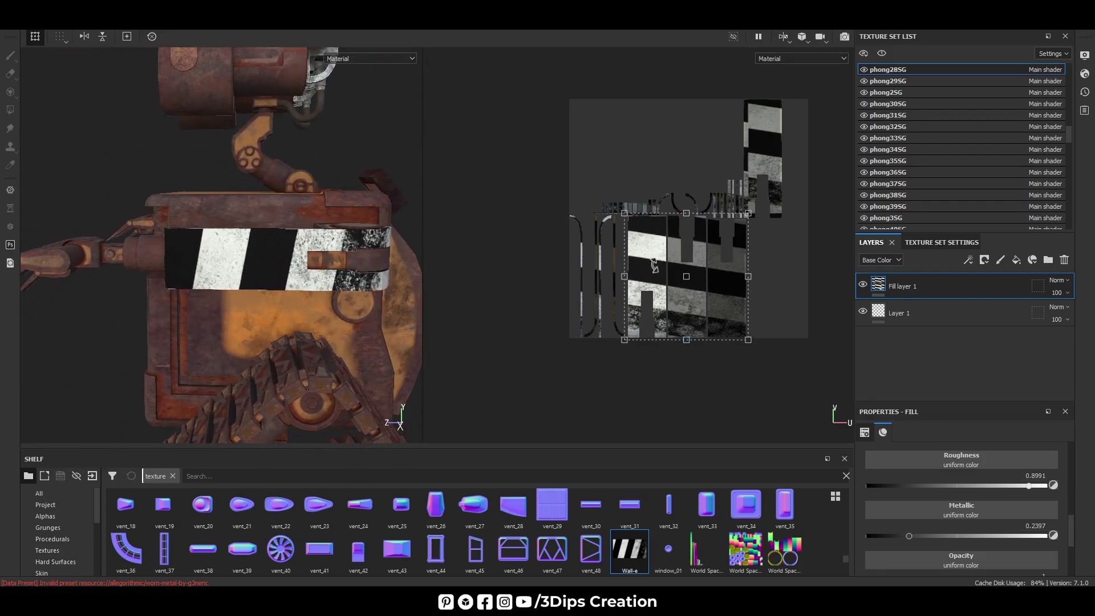
# Step: Set the stripe fill's roughness to 1
pyautogui.scroll(-2, 946, 543)
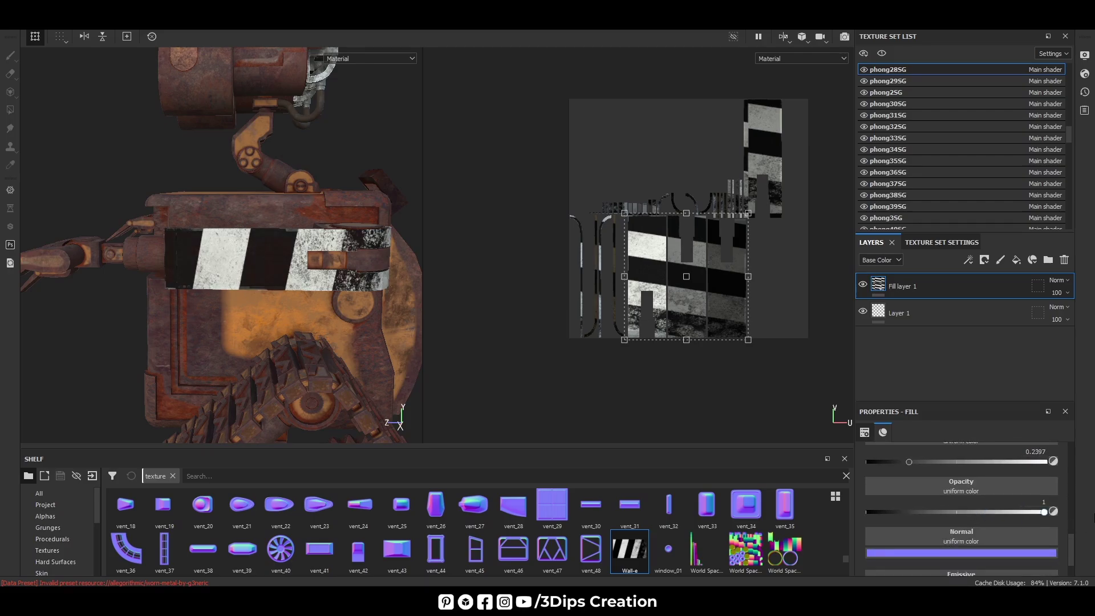
pyautogui.scroll(2, 321, 270)
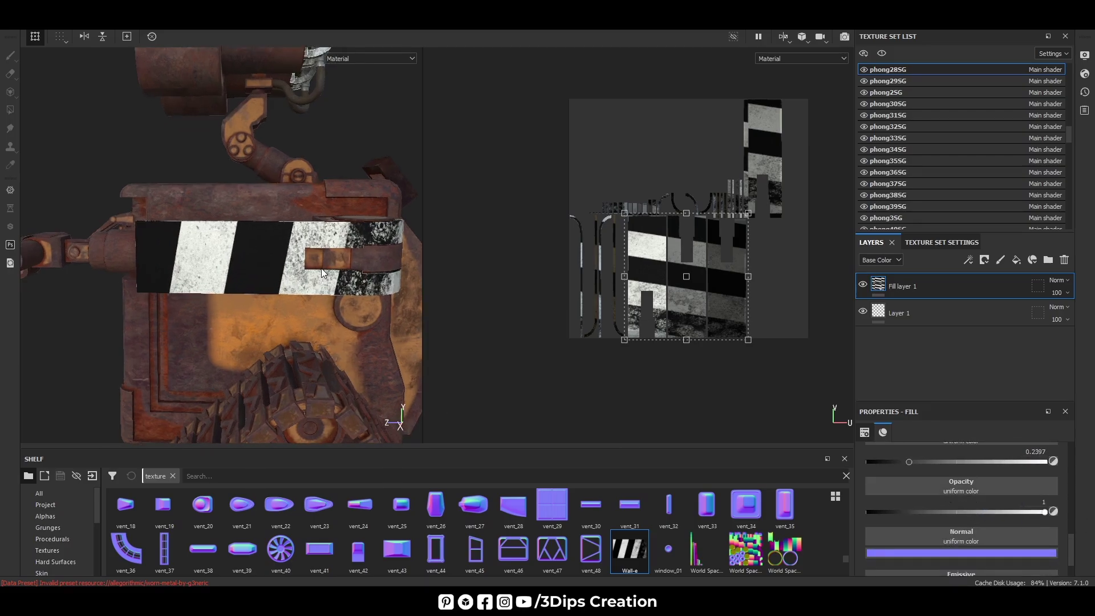
pyautogui.scroll(2, 320, 268)
pyautogui.scroll(-1, 321, 268)
pyautogui.scroll(2, 924, 487)
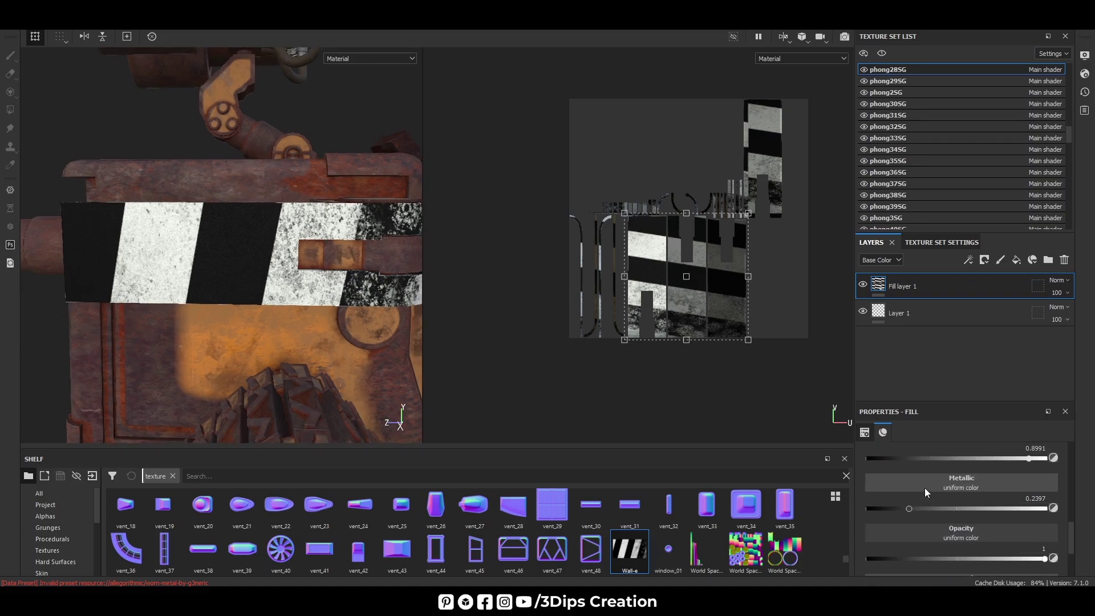
pyautogui.scroll(1, 925, 487)
pyautogui.scroll(-2, 925, 488)
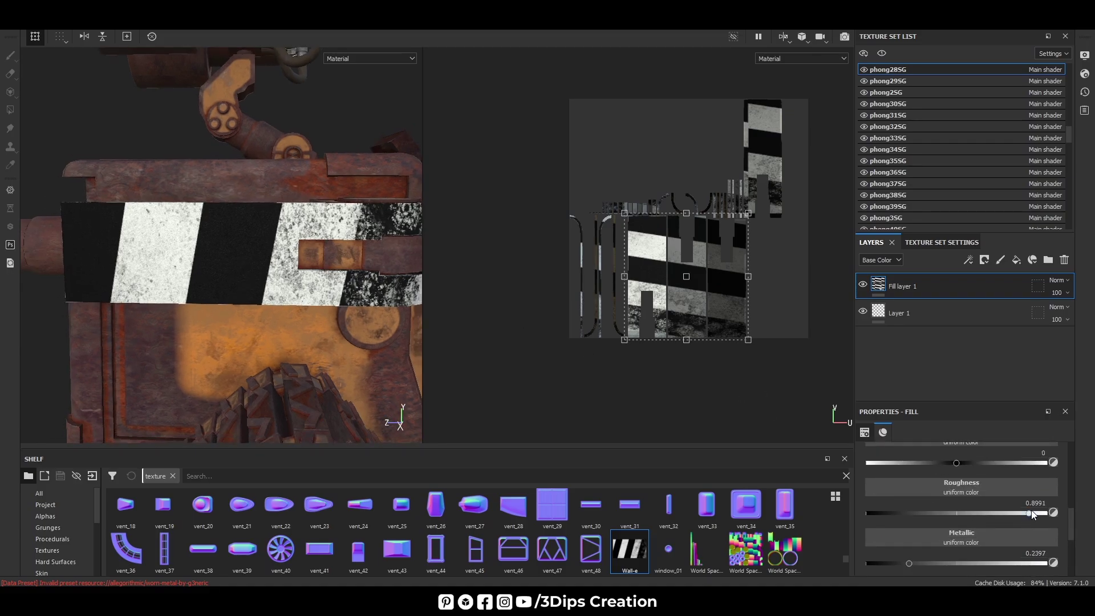
pyautogui.click(975, 512)
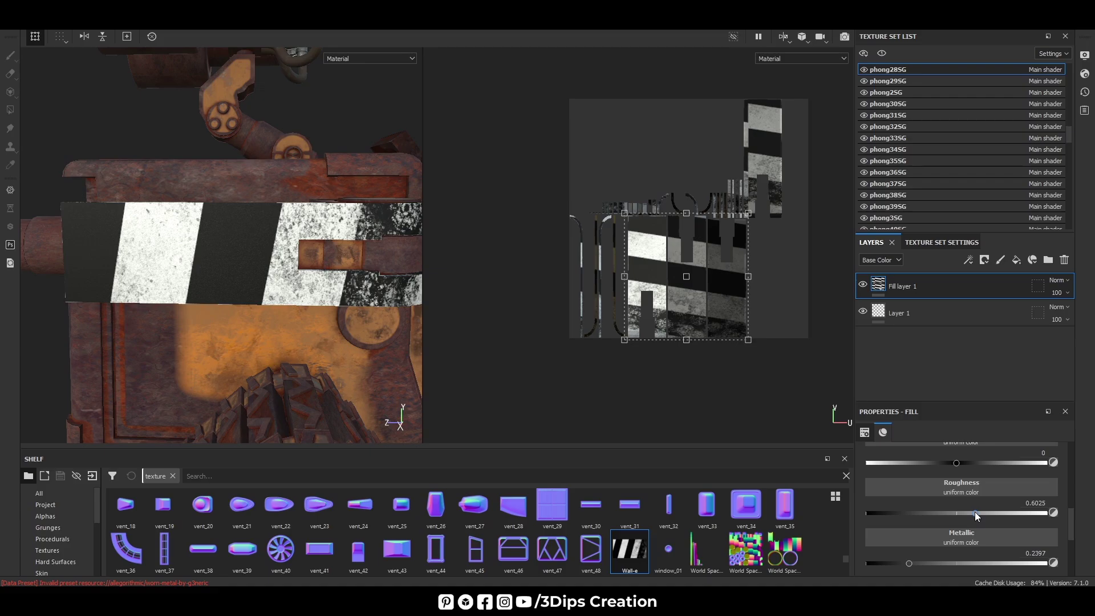
pyautogui.click(1039, 512)
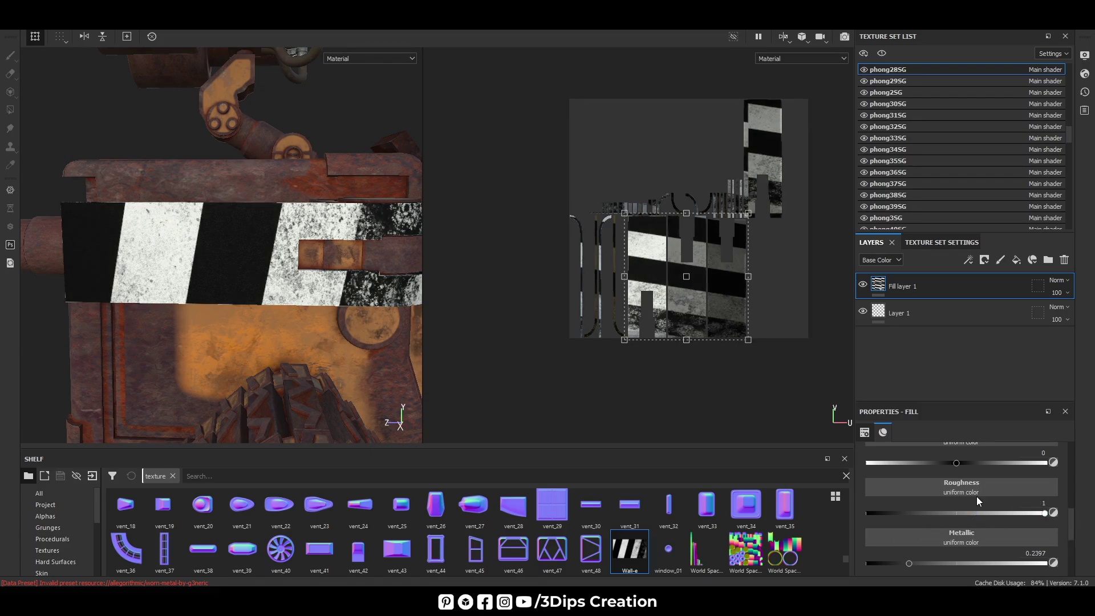
# Step: Raise the stripe fill's Height to about 0.17 for slight relief
pyautogui.scroll(2, 976, 496)
pyautogui.scroll(1, 976, 496)
pyautogui.click(955, 524)
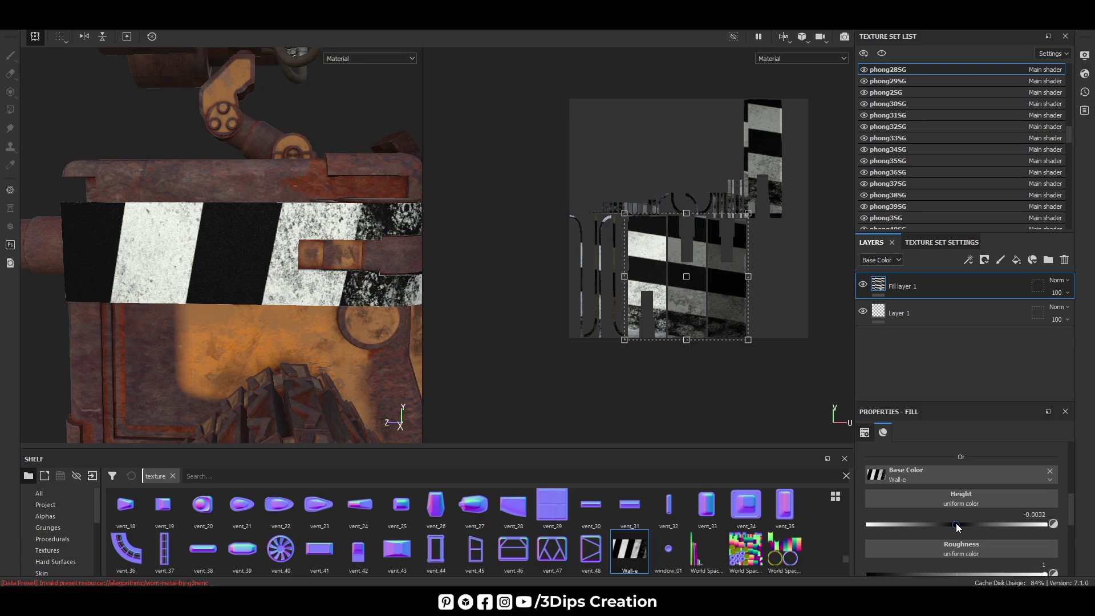
pyautogui.moveTo(970, 522); pyautogui.dragTo(990, 525)
pyautogui.keyDown('alt'); pyautogui.moveTo(285, 350); pyautogui.dragTo(311, 362); pyautogui.keyUp('alt')
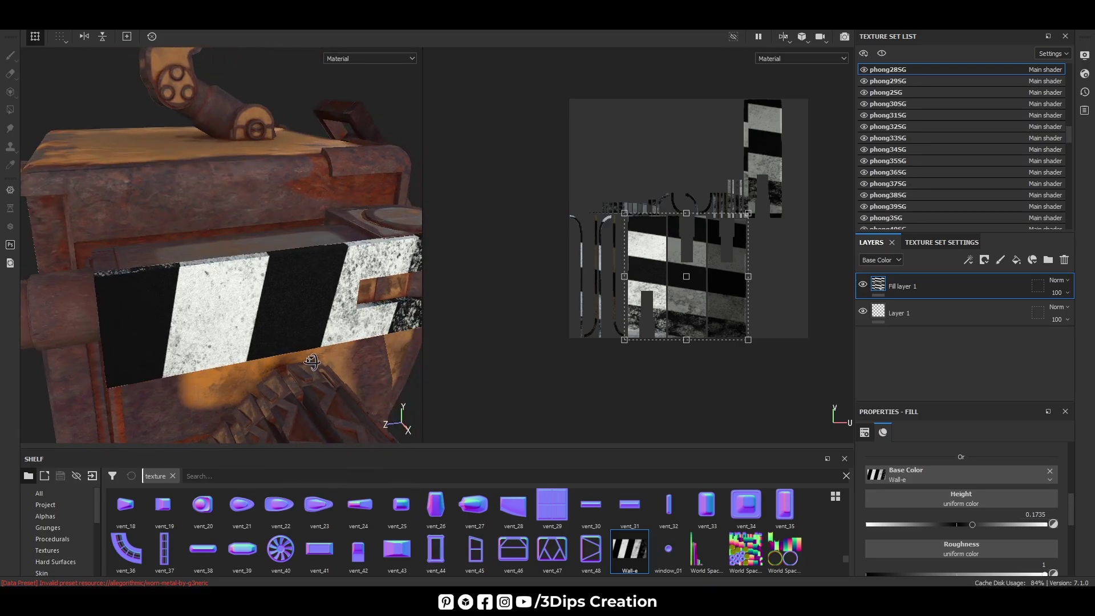
pyautogui.click(986, 260)
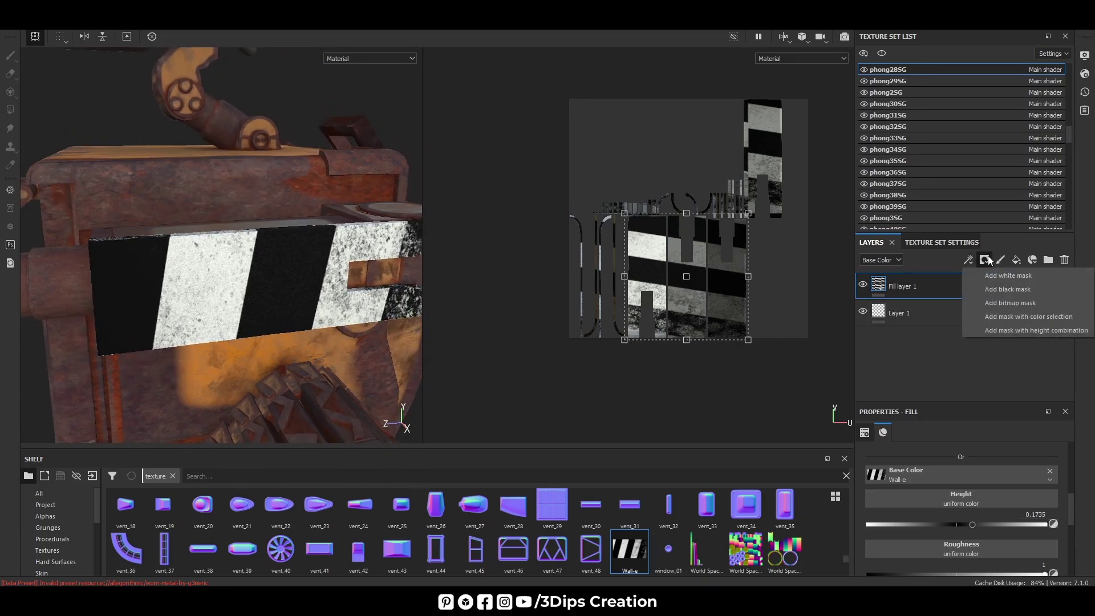
# Step: Add a black mask and polygon-fill the panel strip and its UV islands to reveal the stripes
pyautogui.click(997, 290)
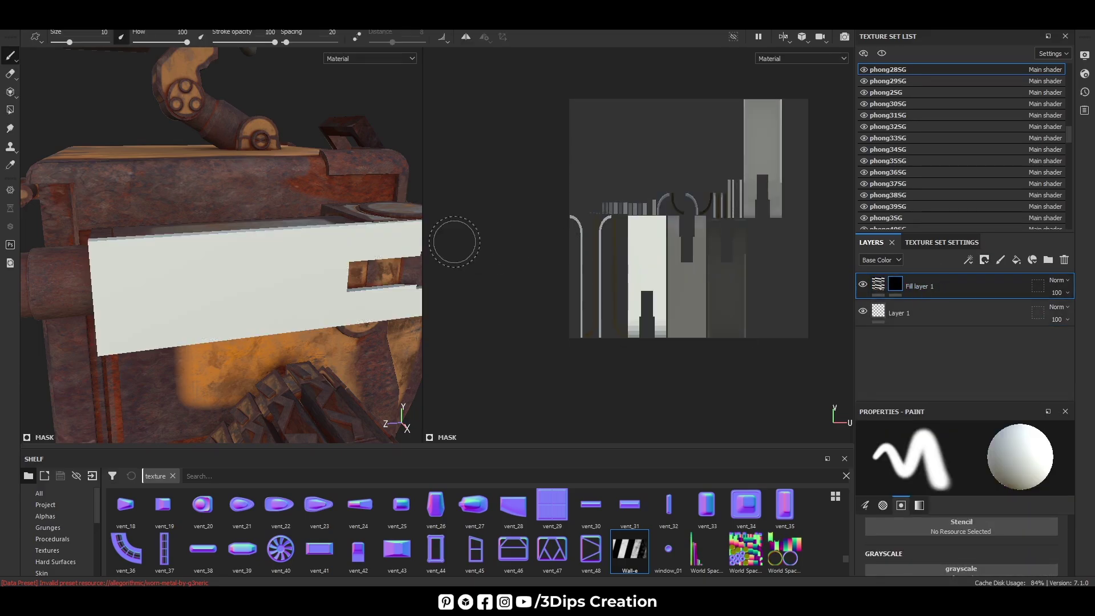
pyautogui.click(9, 110)
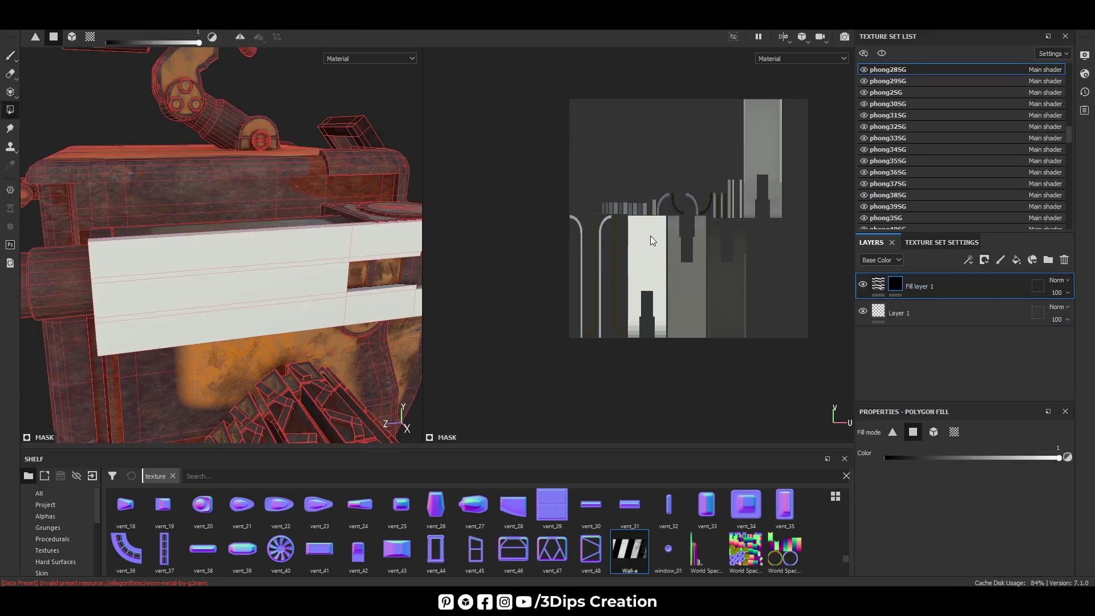
pyautogui.click(236, 250)
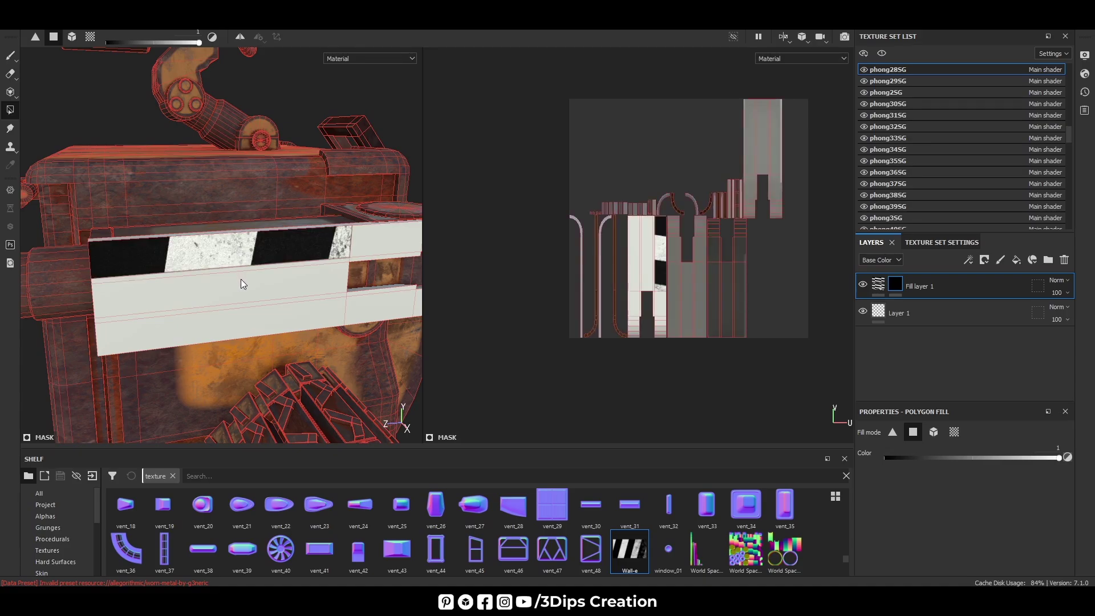
pyautogui.scroll(-2, 581, 291)
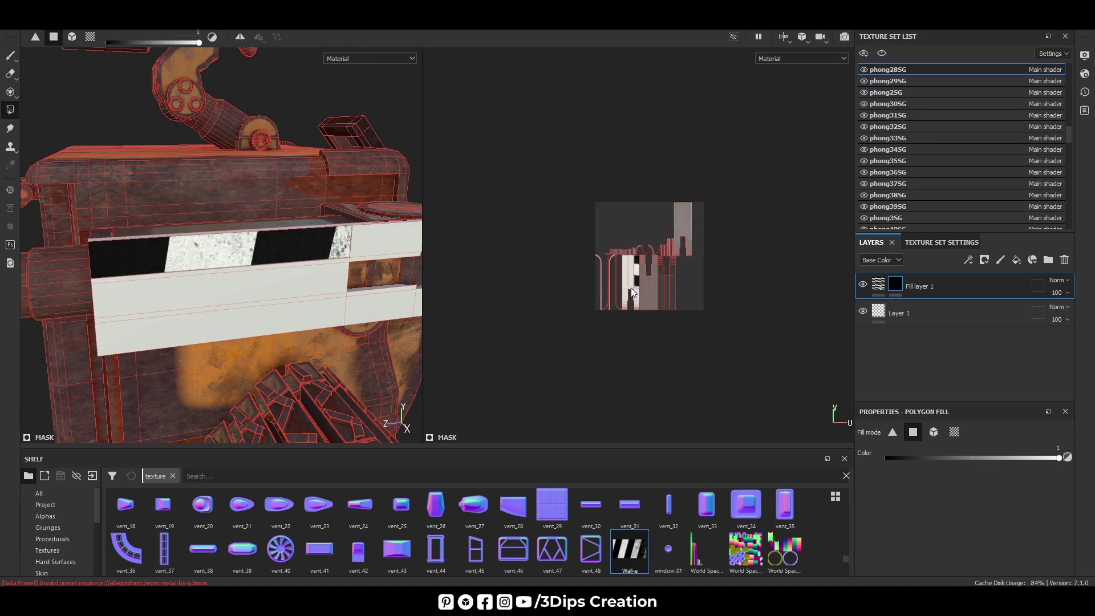
pyautogui.scroll(3, 630, 288)
pyautogui.scroll(3, 631, 287)
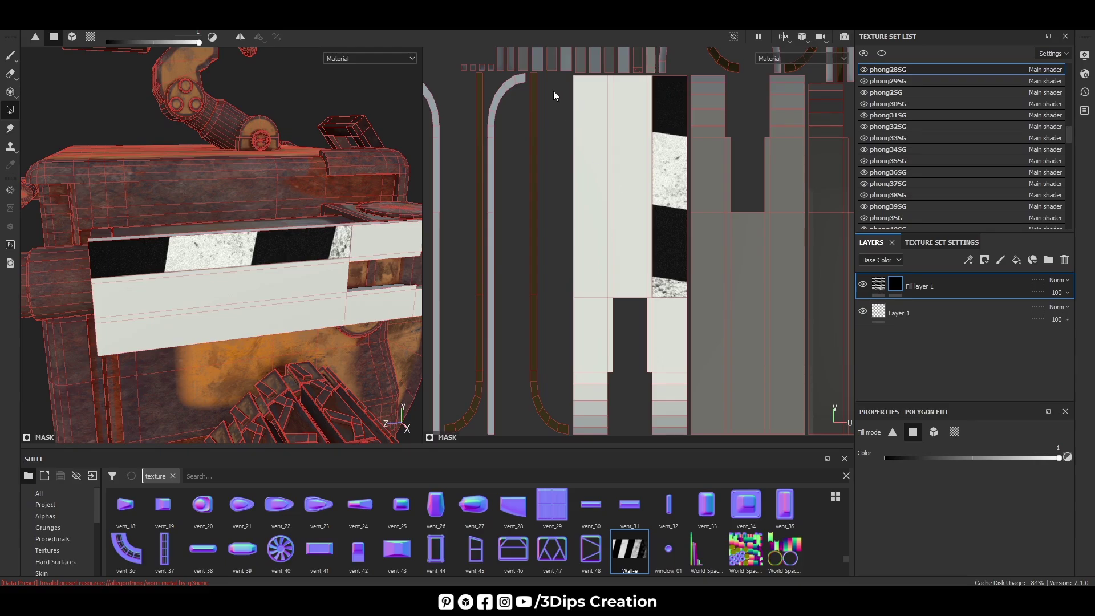
pyautogui.moveTo(554, 92)
pyautogui.mouseDown()
pyautogui.moveTo(673, 419)
pyautogui.moveTo(682, 406)
pyautogui.mouseUp()
pyautogui.click(593, 420)
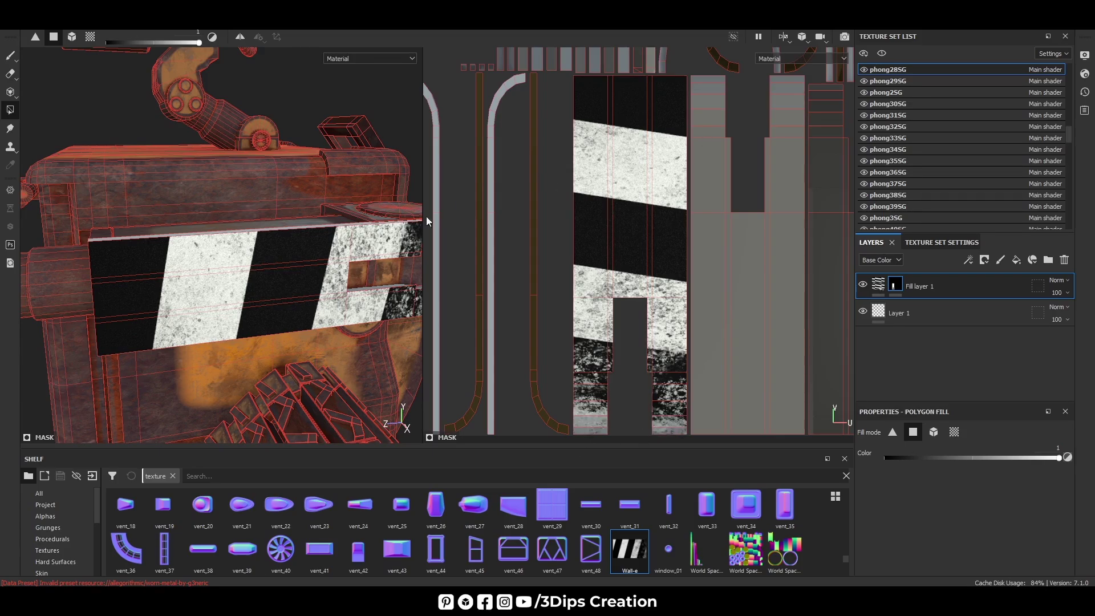
pyautogui.moveTo(248, 282)
pyautogui.keyDown('alt'); pyautogui.mouseDown()
pyautogui.moveTo(363, 219)
pyautogui.moveTo(123, 220)
pyautogui.moveTo(143, 228)
pyautogui.mouseUp(); pyautogui.keyUp('alt')
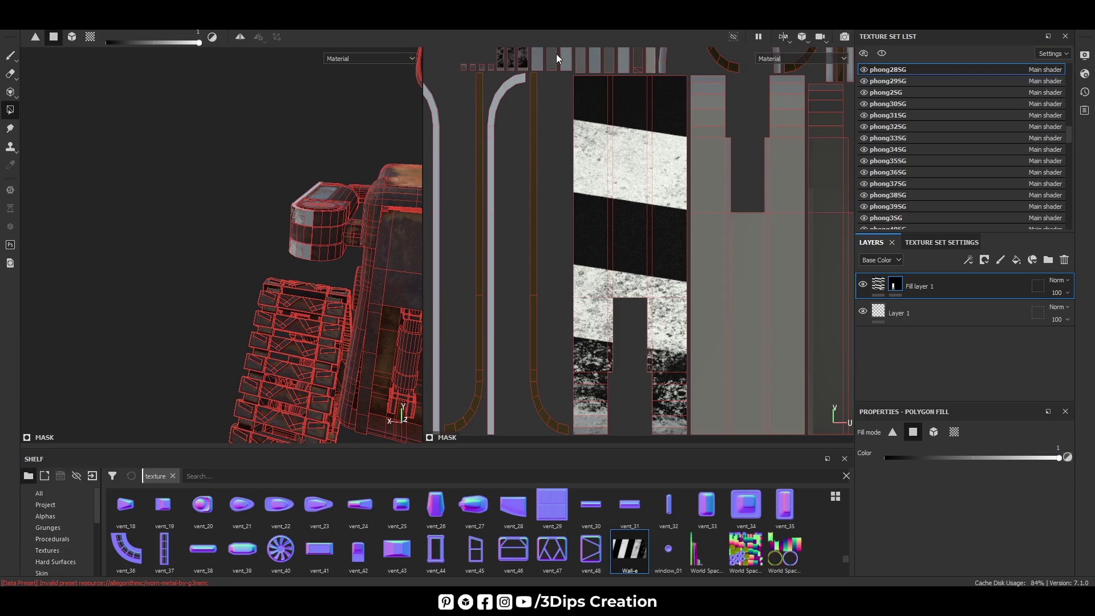
pyautogui.scroll(2, 328, 224)
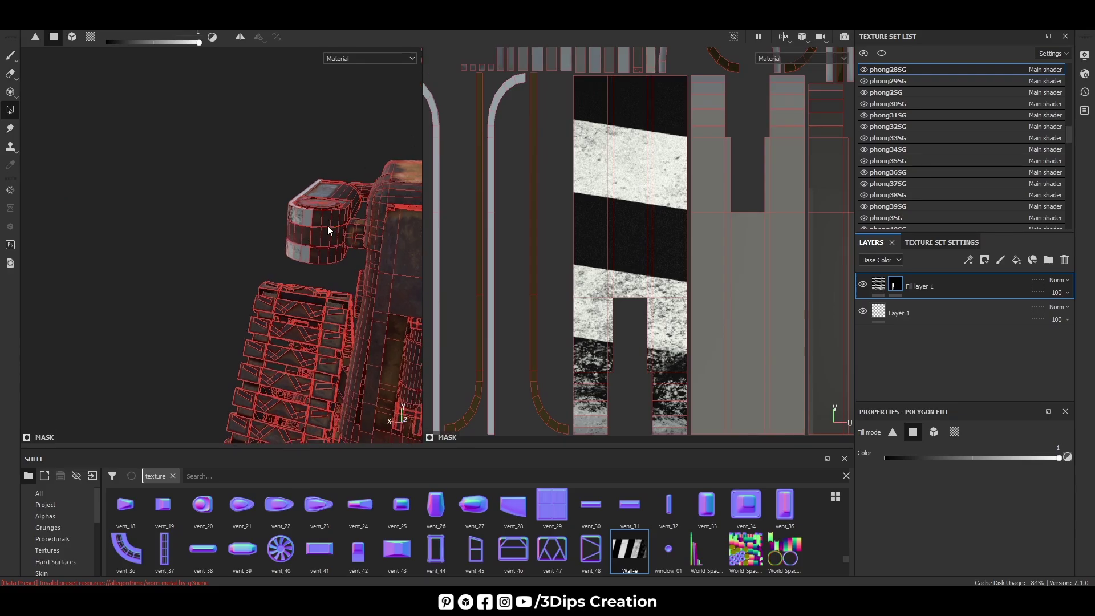
pyautogui.scroll(2, 328, 225)
pyautogui.scroll(1, 325, 228)
pyautogui.moveTo(322, 226)
pyautogui.keyDown('alt'); pyautogui.mouseDown()
pyautogui.moveTo(248, 263)
pyautogui.moveTo(381, 251)
pyautogui.mouseUp(); pyautogui.keyUp('alt')
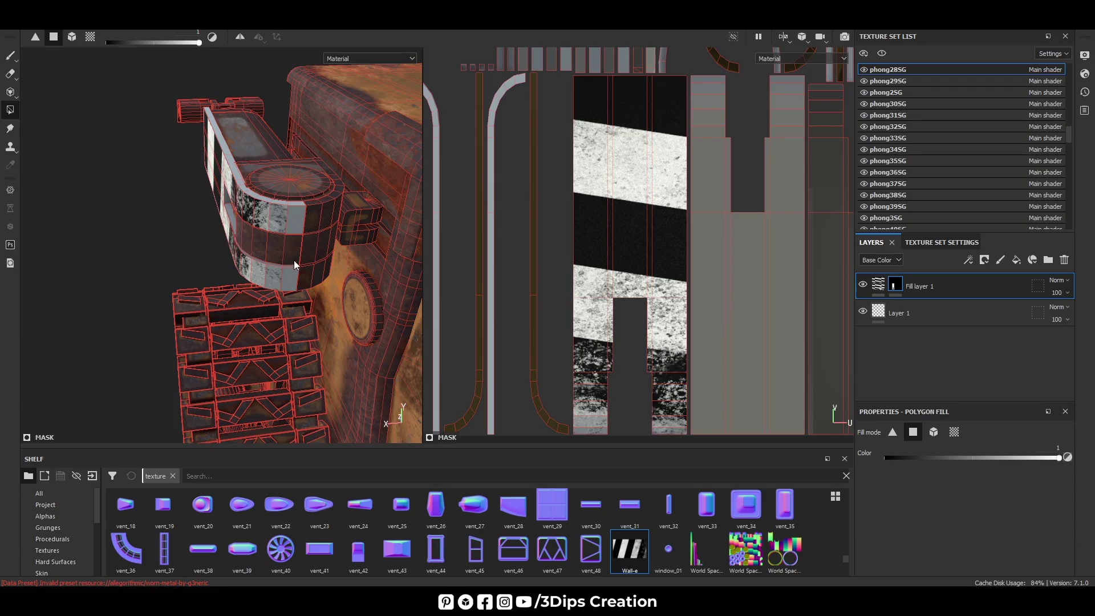
pyautogui.moveTo(293, 260)
pyautogui.keyDown('alt'); pyautogui.mouseDown()
pyautogui.moveTo(302, 217)
pyautogui.moveTo(374, 263)
pyautogui.mouseUp(); pyautogui.keyUp('alt')
pyautogui.scroll(-3, 303, 216)
pyautogui.scroll(-5, 303, 217)
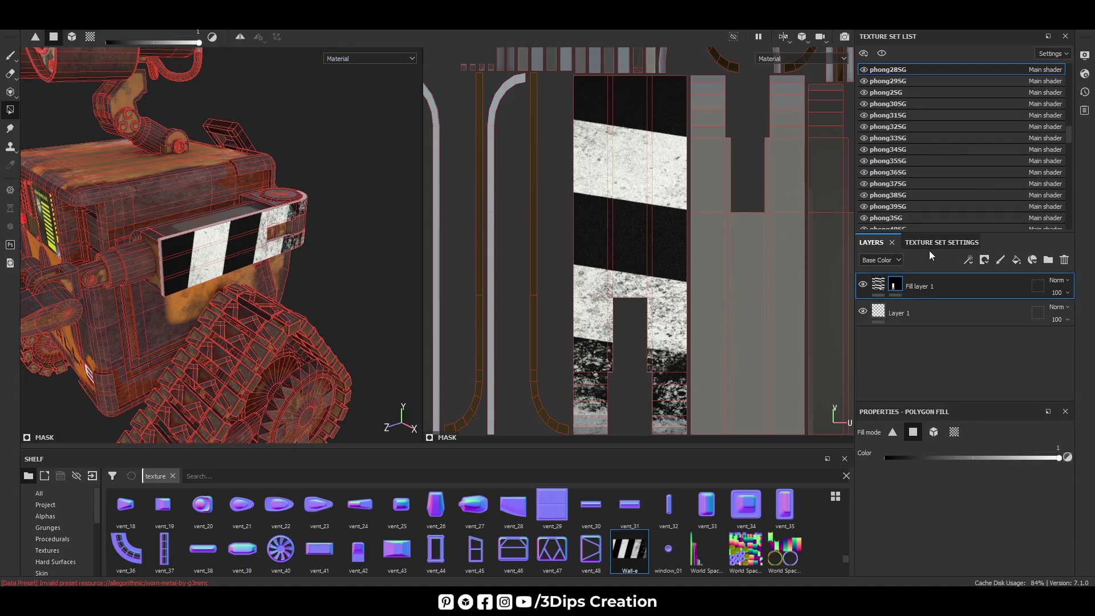
# Step: Leave mask editing and copy the 3Dips Creation Texture folder layer
pyautogui.click(909, 312)
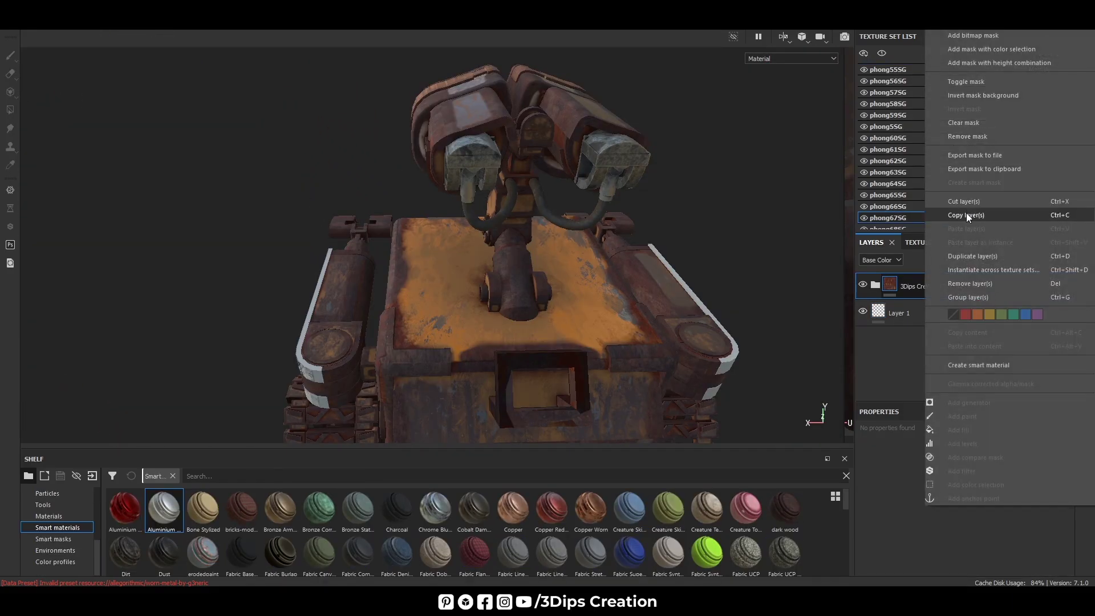
pyautogui.click(966, 215)
pyautogui.keyDown('alt'); pyautogui.moveTo(162, 247); pyautogui.dragTo(335, 216); pyautogui.keyUp('alt')
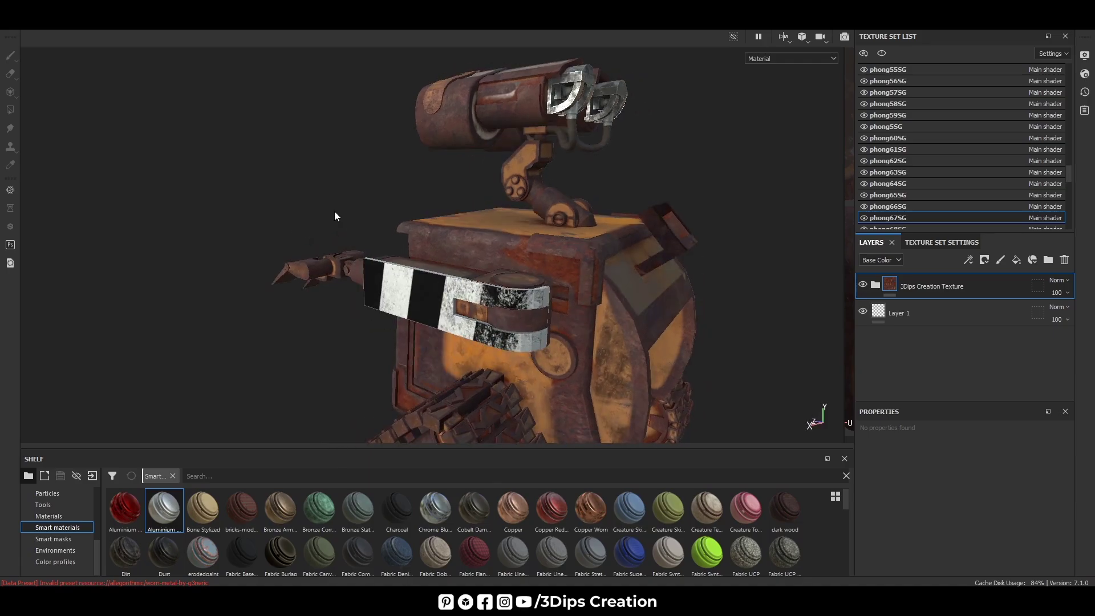
# Step: Try the Aluminium Brushed Worn material on the arm, delete it, and zoom to the striped panel
pyautogui.moveTo(163, 509); pyautogui.dragTo(456, 302)
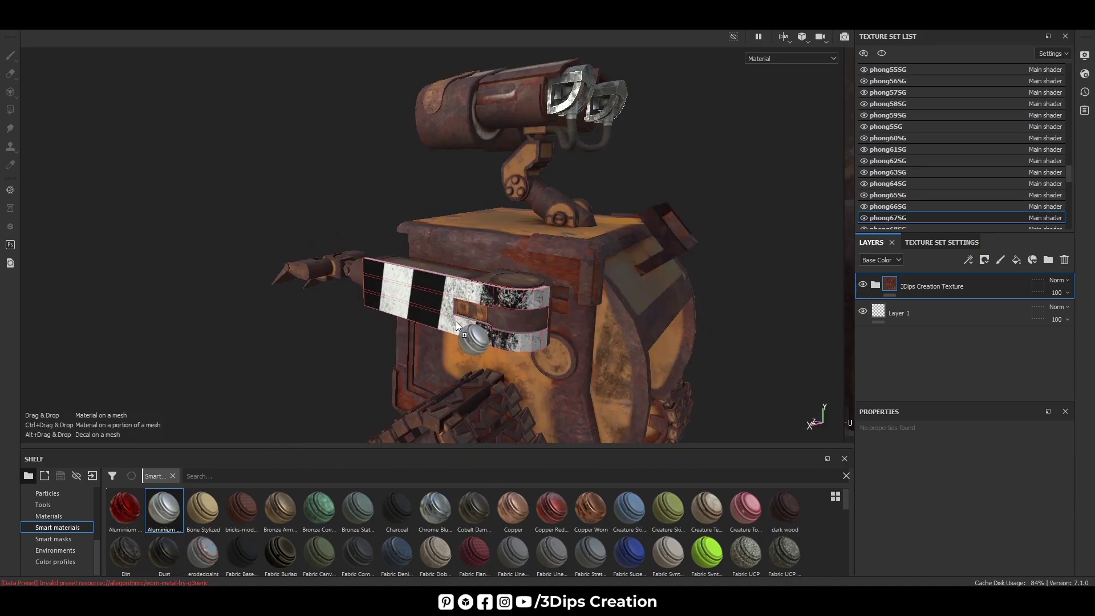
pyautogui.click(1067, 259)
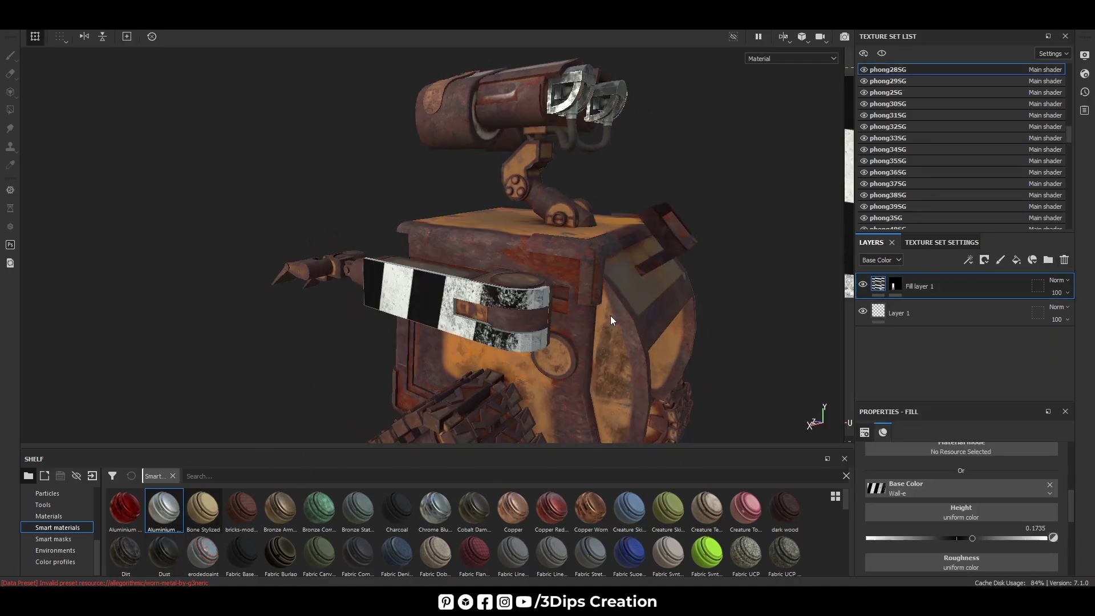
pyautogui.moveTo(610, 316)
pyautogui.keyDown('alt'); pyautogui.mouseDown()
pyautogui.moveTo(502, 359)
pyautogui.moveTo(599, 368)
pyautogui.mouseUp(); pyautogui.keyUp('alt')
pyautogui.scroll(5, 502, 359)
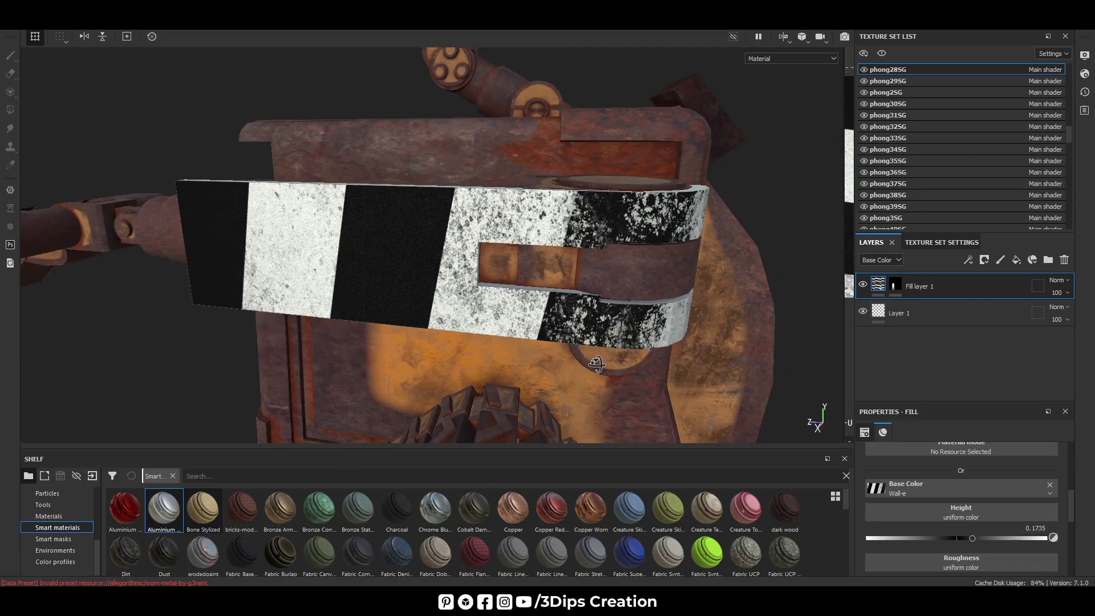
# Step: Paste the 3Dips Creation Texture folder into the arm's stack beneath Fill layer 1
pyautogui.rightClick(974, 364)
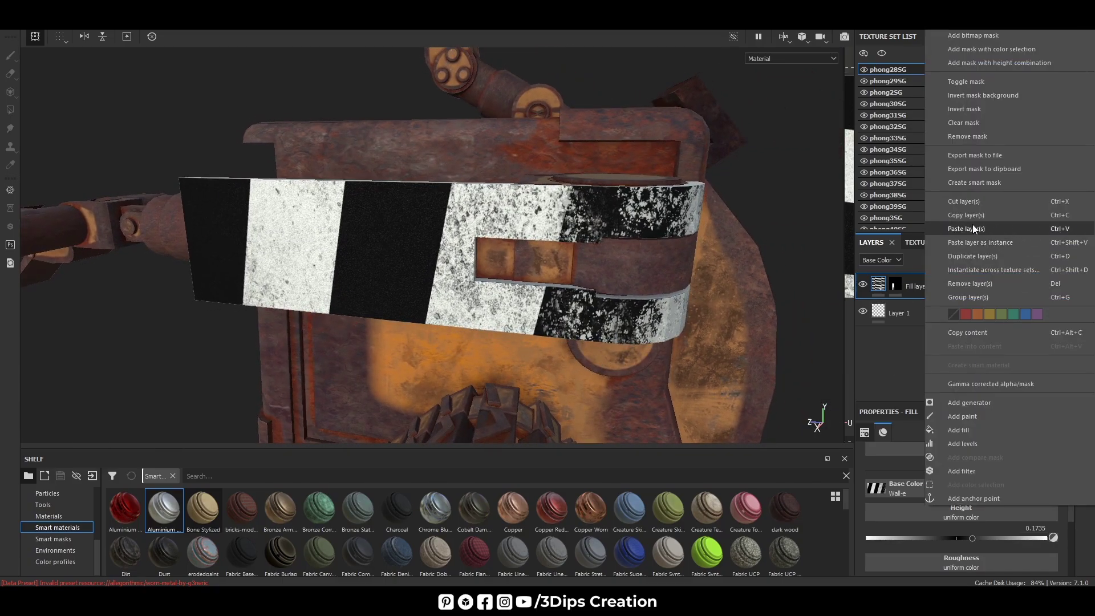
pyautogui.click(966, 223)
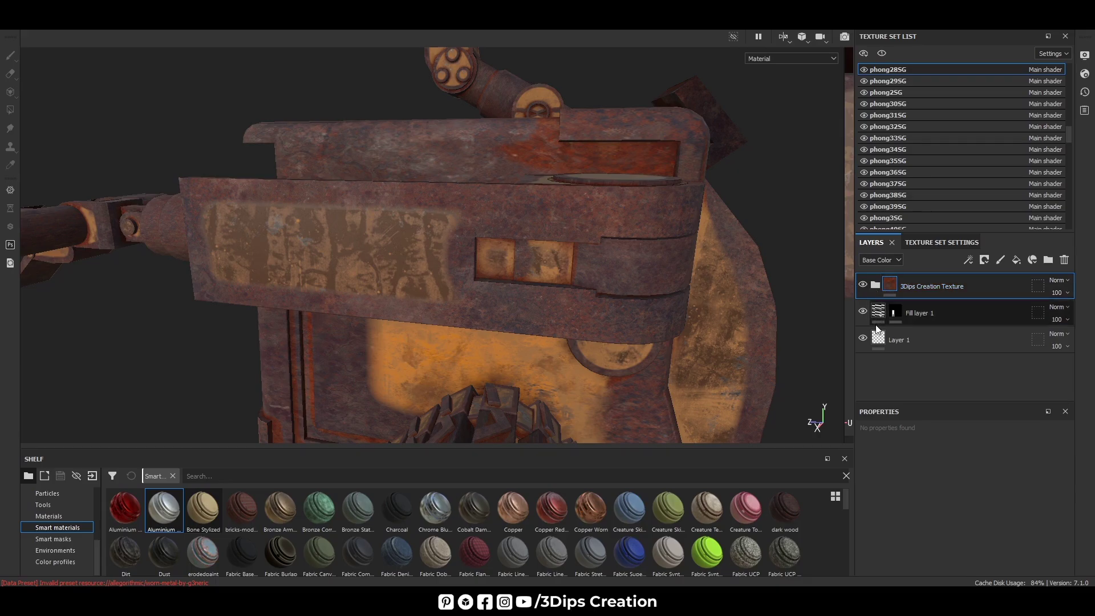
pyautogui.moveTo(1001, 292); pyautogui.dragTo(997, 327)
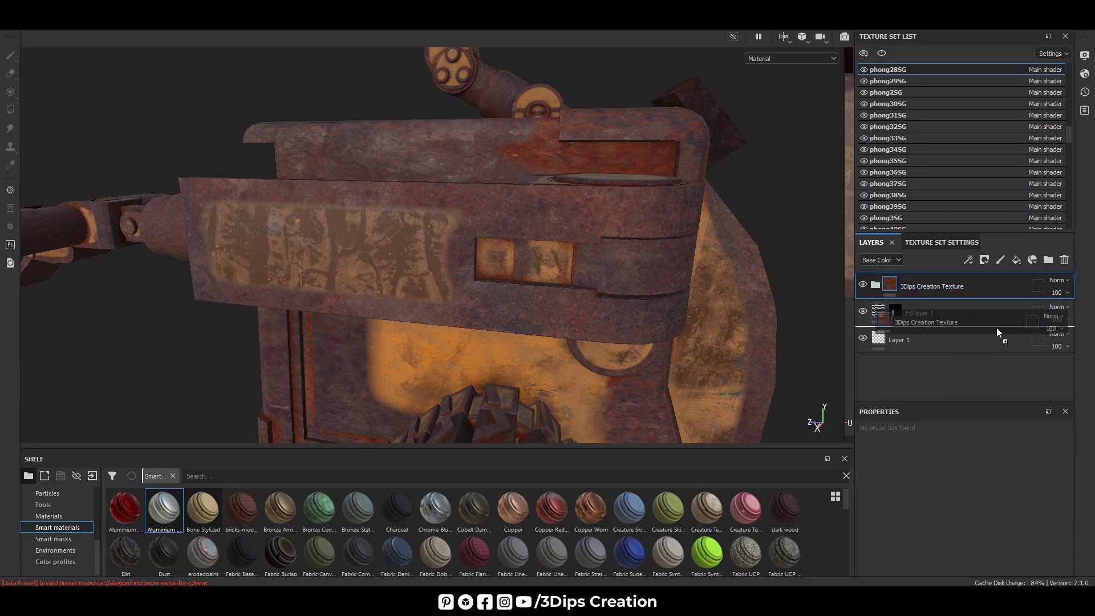
# Step: Orbit and zoom around the robot to inspect the stripes over the rust
pyautogui.moveTo(684, 274)
pyautogui.keyDown('alt'); pyautogui.mouseDown()
pyautogui.moveTo(497, 293)
pyautogui.moveTo(635, 327)
pyautogui.moveTo(770, 293)
pyautogui.moveTo(538, 304)
pyautogui.moveTo(597, 300)
pyautogui.moveTo(648, 280)
pyautogui.moveTo(742, 288)
pyautogui.moveTo(664, 291)
pyautogui.mouseUp(); pyautogui.keyUp('alt')
pyautogui.scroll(-3, 497, 293)
pyautogui.scroll(3, 539, 304)
pyautogui.scroll(2, 526, 304)
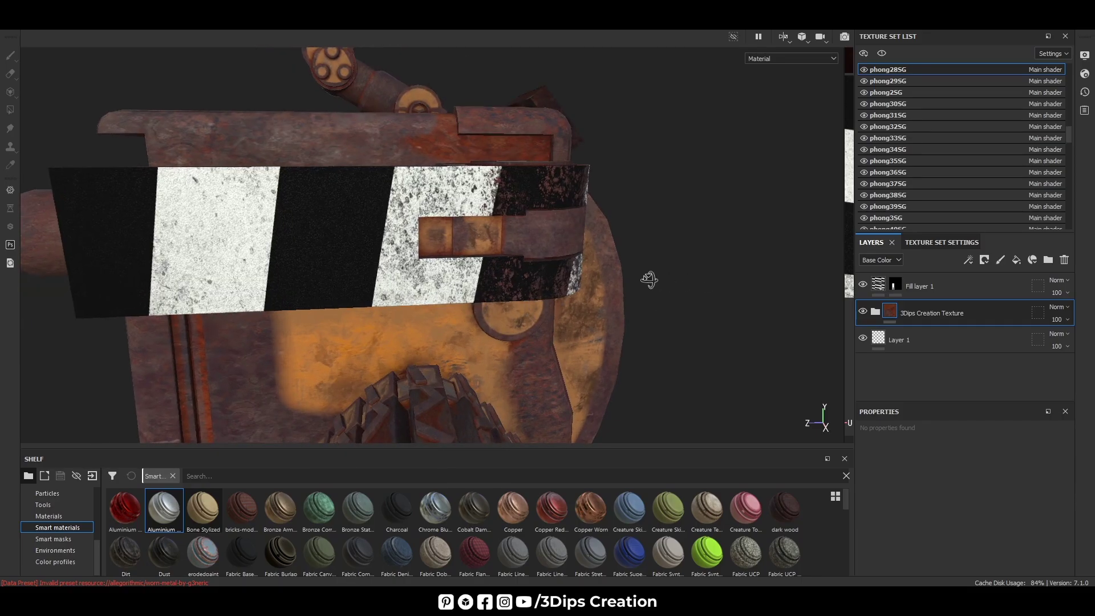
pyautogui.scroll(-2, 649, 279)
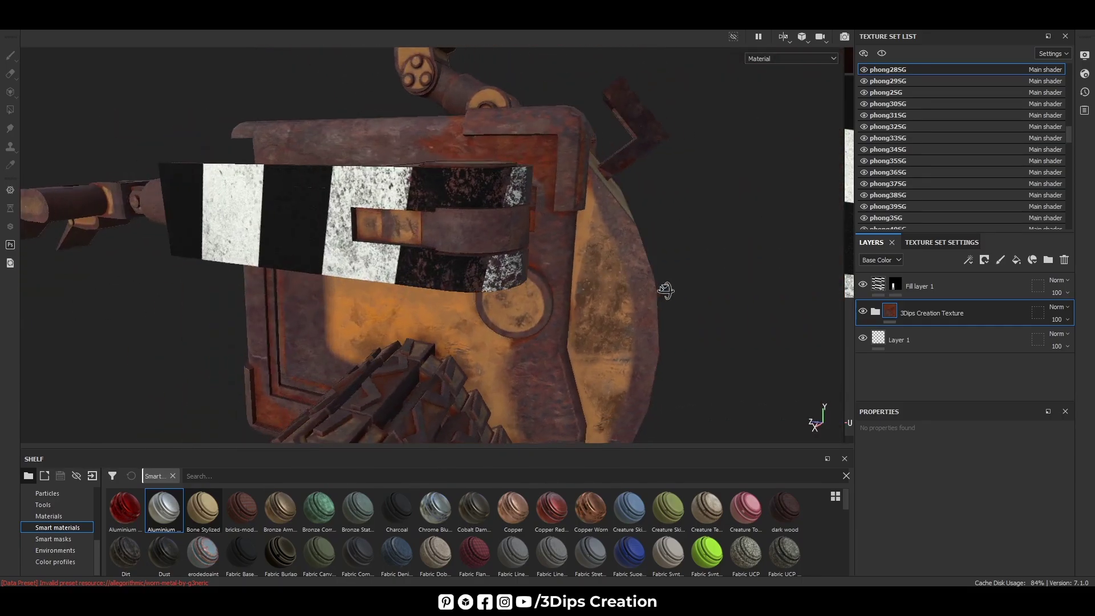
pyautogui.scroll(3, 665, 291)
pyautogui.scroll(-2, 785, 272)
pyautogui.scroll(-3, 785, 271)
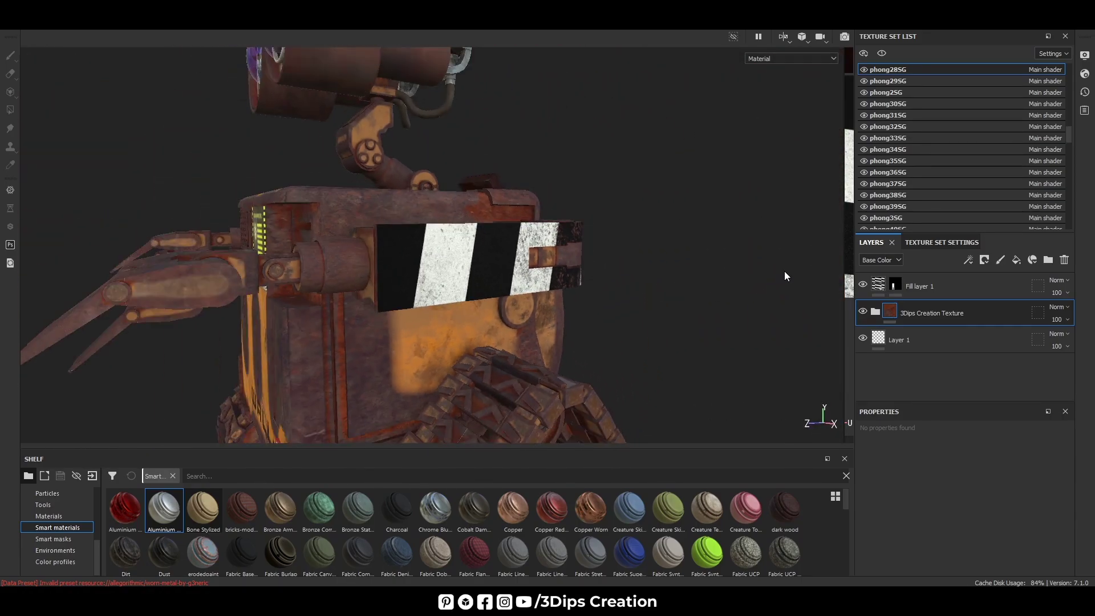
pyautogui.scroll(-3, 784, 271)
pyautogui.scroll(5, 562, 318)
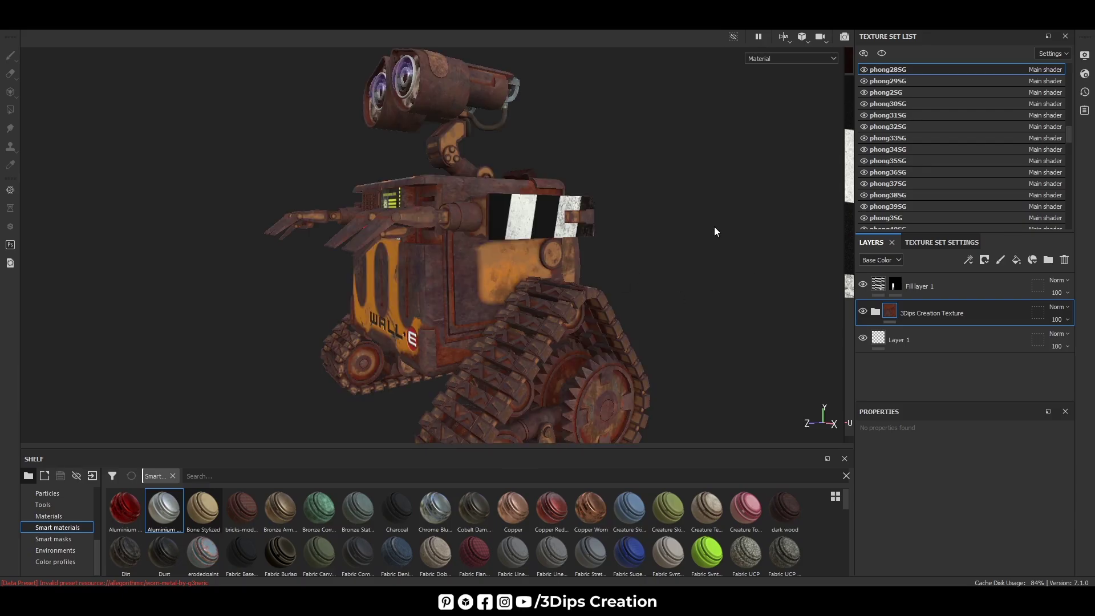
pyautogui.keyDown('alt'); pyautogui.moveTo(714, 227); pyautogui.dragTo(723, 249); pyautogui.keyUp('alt')
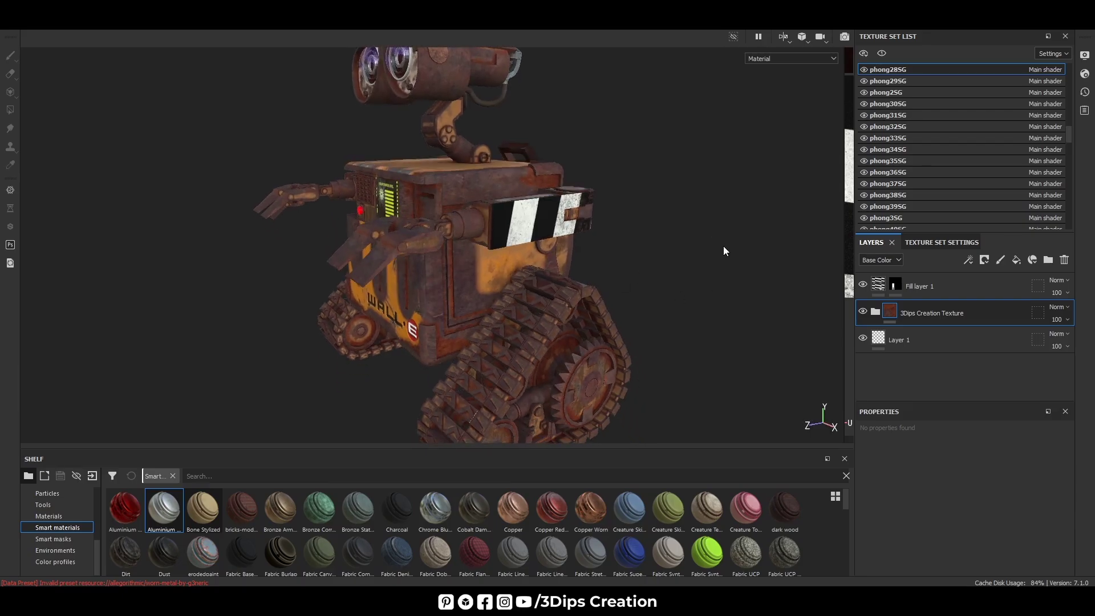
# Step: Select Fill layer 1 and try Multiply blending on the arm stripes
pyautogui.click(891, 293)
pyautogui.keyDown('alt'); pyautogui.moveTo(513, 240); pyautogui.dragTo(370, 224); pyautogui.keyUp('alt')
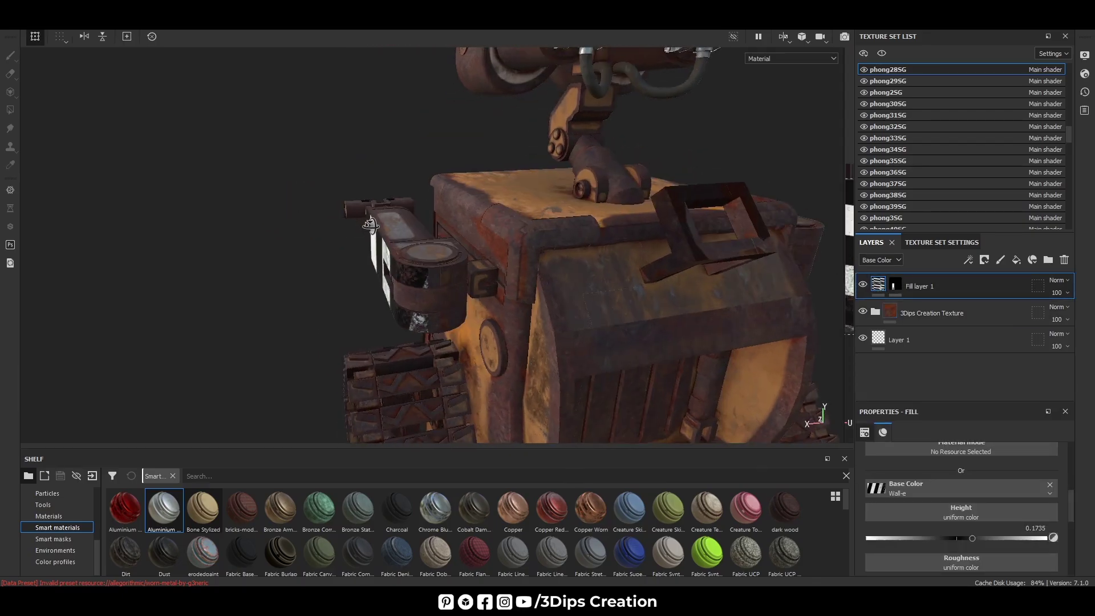
pyautogui.scroll(-3, 948, 539)
pyautogui.scroll(-3, 948, 539)
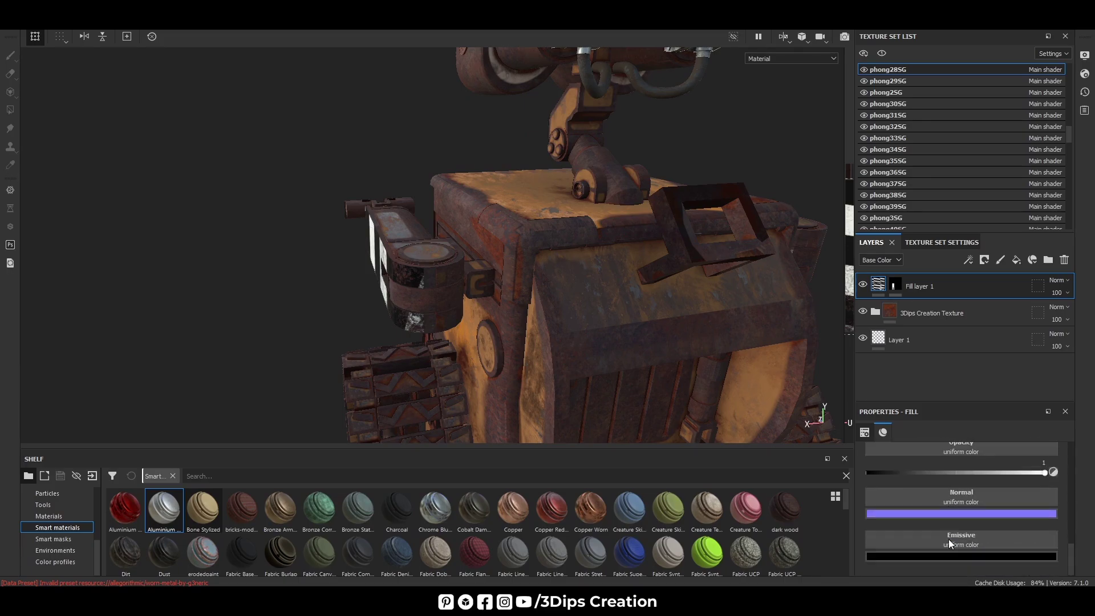
pyautogui.keyDown('alt'); pyautogui.moveTo(521, 392); pyautogui.dragTo(711, 372); pyautogui.keyUp('alt')
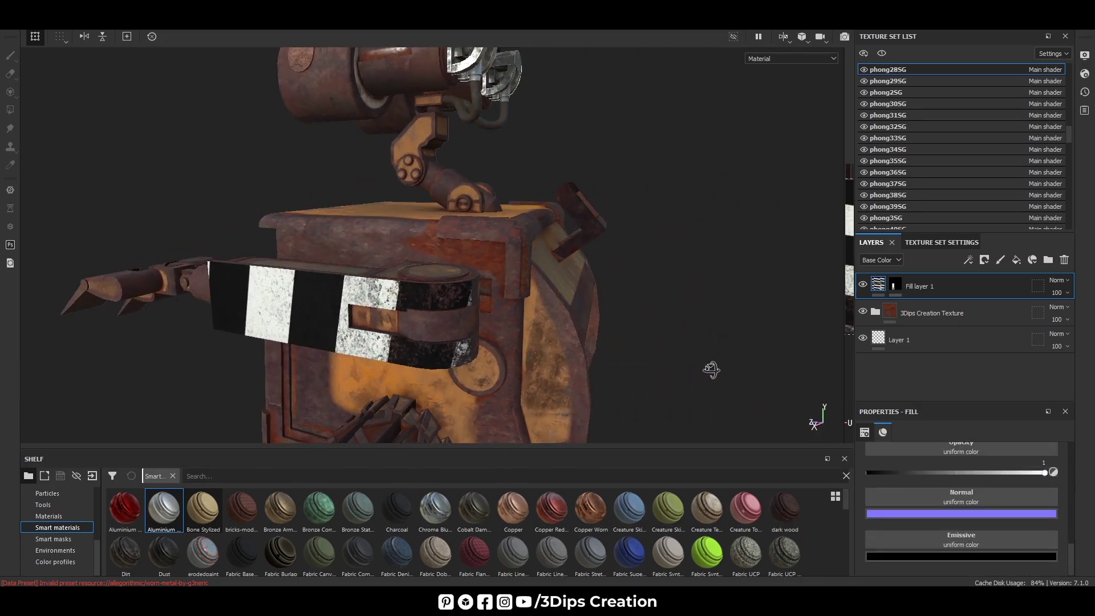
pyautogui.click(1058, 280)
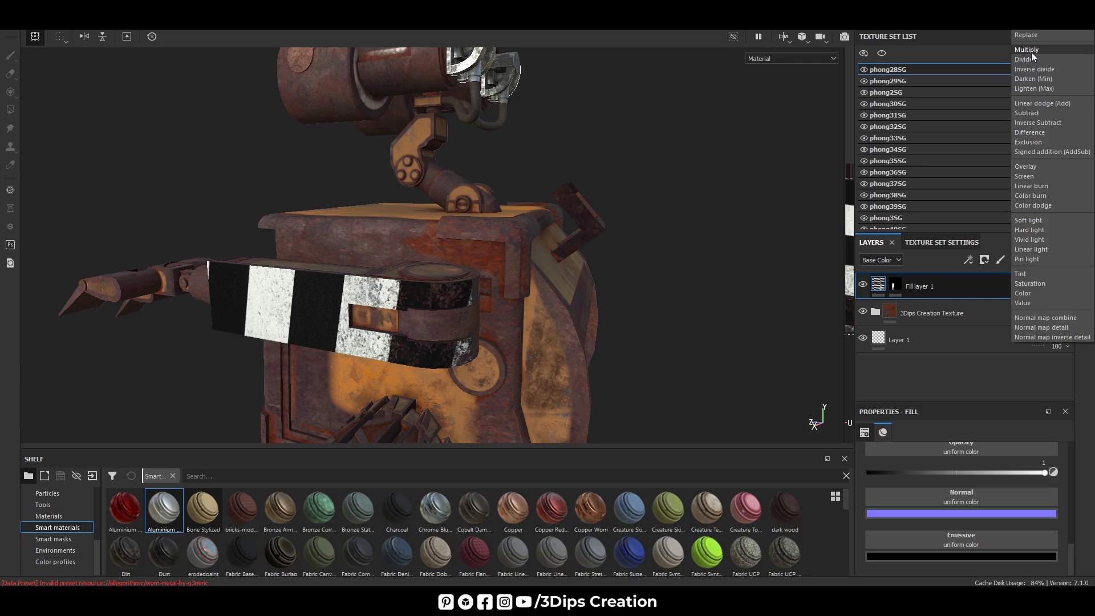
pyautogui.click(1031, 53)
pyautogui.moveTo(627, 285)
pyautogui.keyDown('alt'); pyautogui.mouseDown()
pyautogui.moveTo(667, 306)
pyautogui.moveTo(741, 296)
pyautogui.mouseUp(); pyautogui.keyUp('alt')
# Step: Step the fill's blend mode from Replace onward until it reaches Pin light
pyautogui.click(1057, 280)
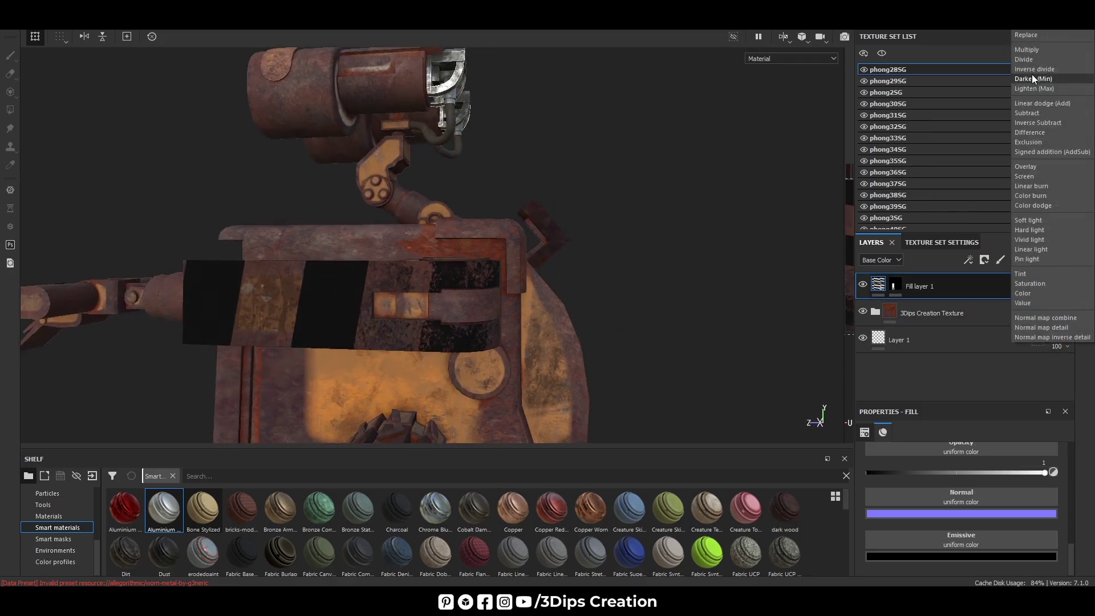
pyautogui.click(1029, 33)
pyautogui.press('Down')
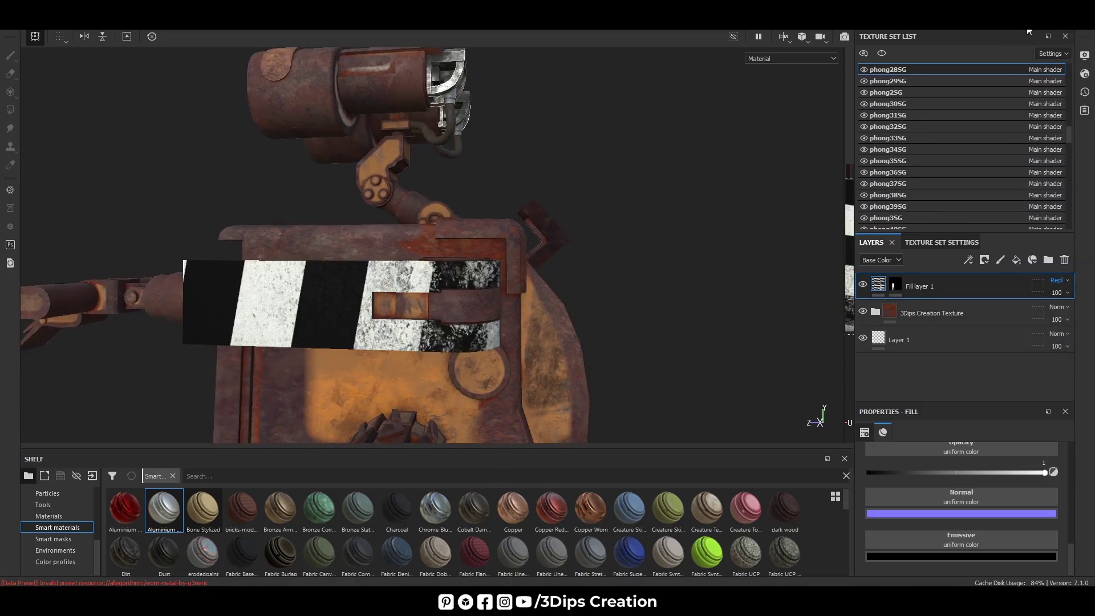
pyautogui.press('Down')
pyautogui.press('Down')
pyautogui.press('Down')
pyautogui.press('Down')
pyautogui.press('Down')
pyautogui.press('Down')
pyautogui.press('Down')
pyautogui.press('Down')
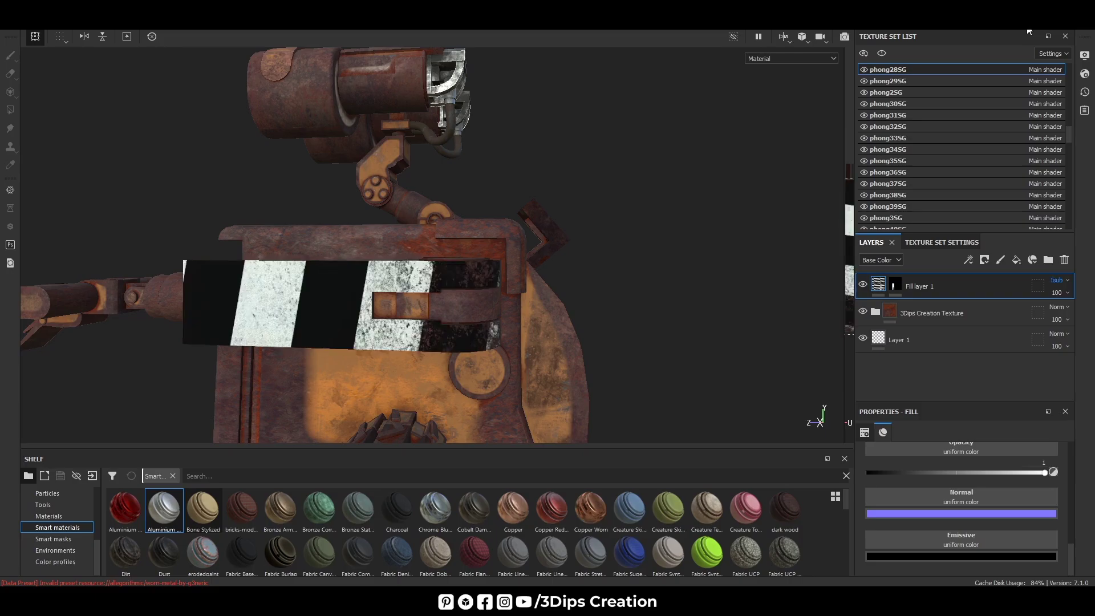
pyautogui.press('Down')
pyautogui.press('Down')
pyautogui.press('Down')
pyautogui.press('Down')
pyautogui.press('Down')
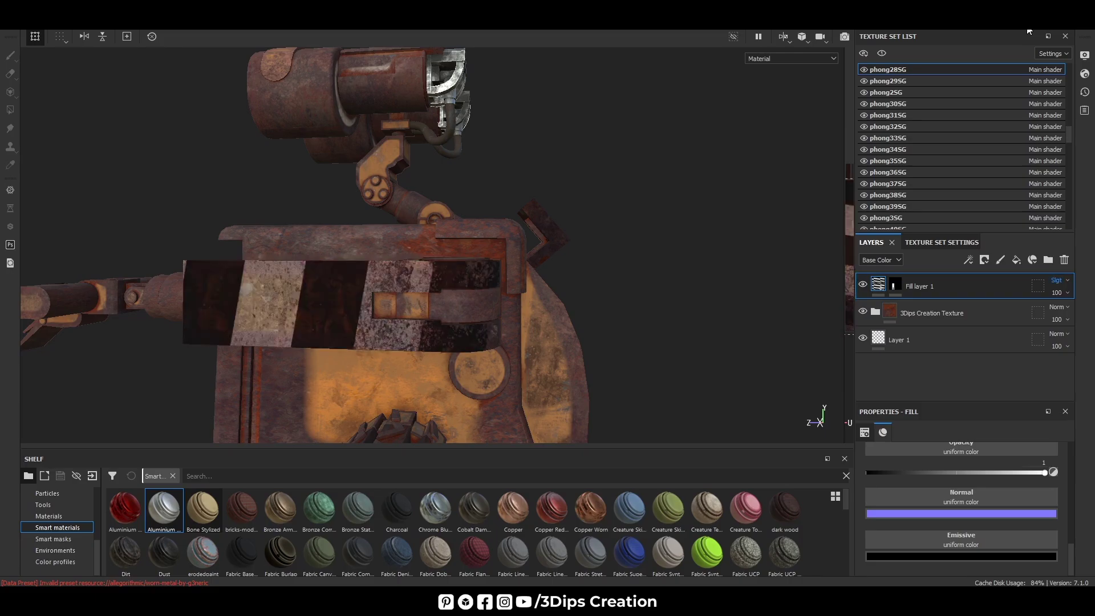
pyautogui.press('Down')
pyautogui.press('Down')
pyautogui.press('Down')
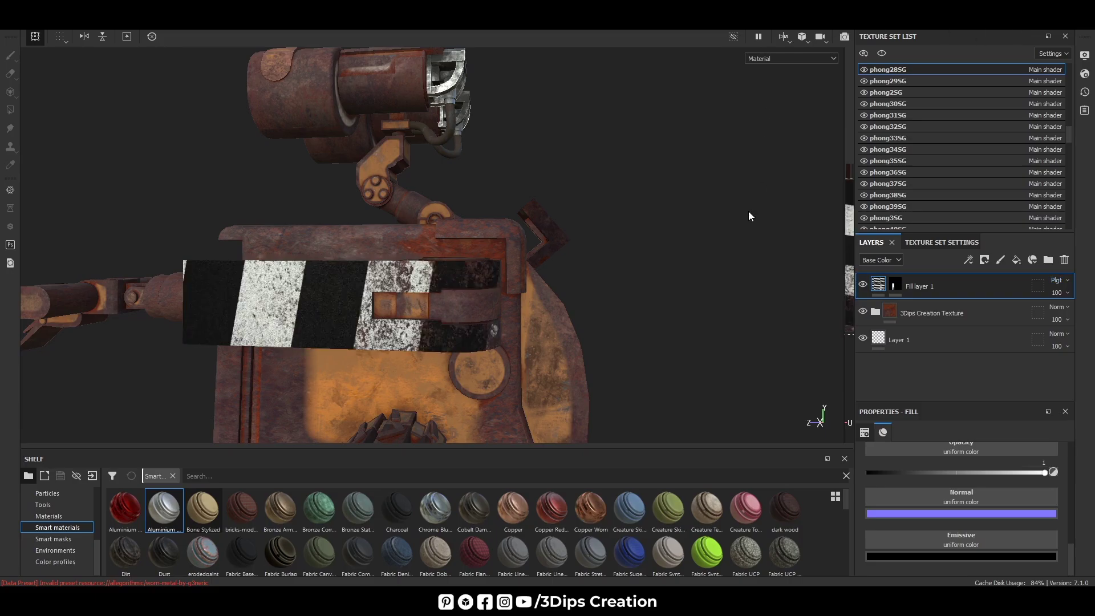
pyautogui.keyDown('alt'); pyautogui.moveTo(749, 215); pyautogui.dragTo(783, 230); pyautogui.keyUp('alt')
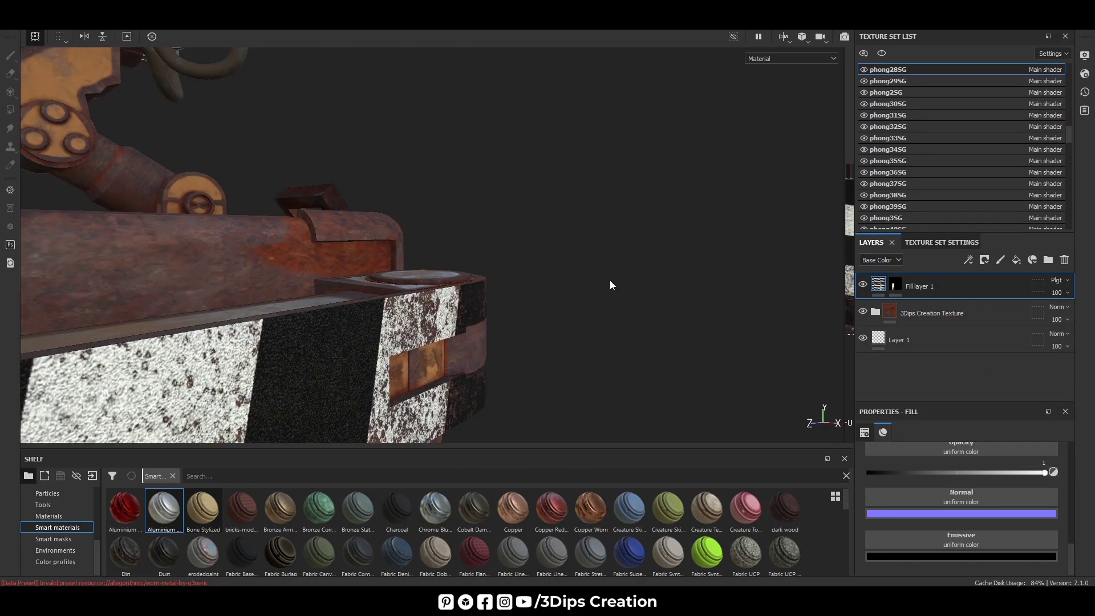
pyautogui.scroll(-5, 610, 279)
pyautogui.keyDown('alt'); pyautogui.moveTo(610, 279); pyautogui.dragTo(519, 276); pyautogui.keyUp('alt')
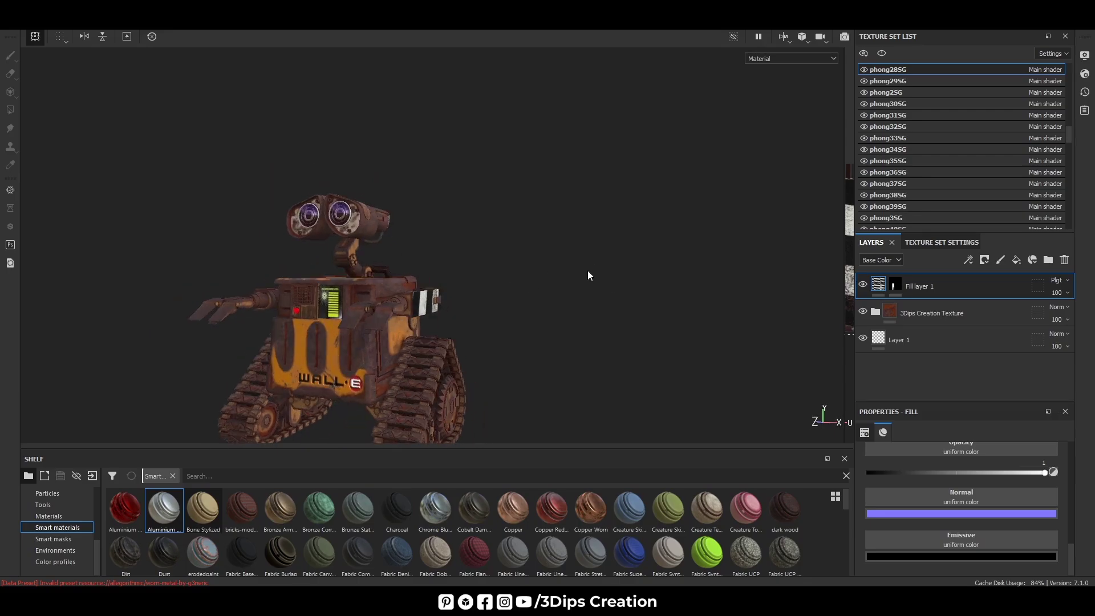
pyautogui.scroll(3, 587, 274)
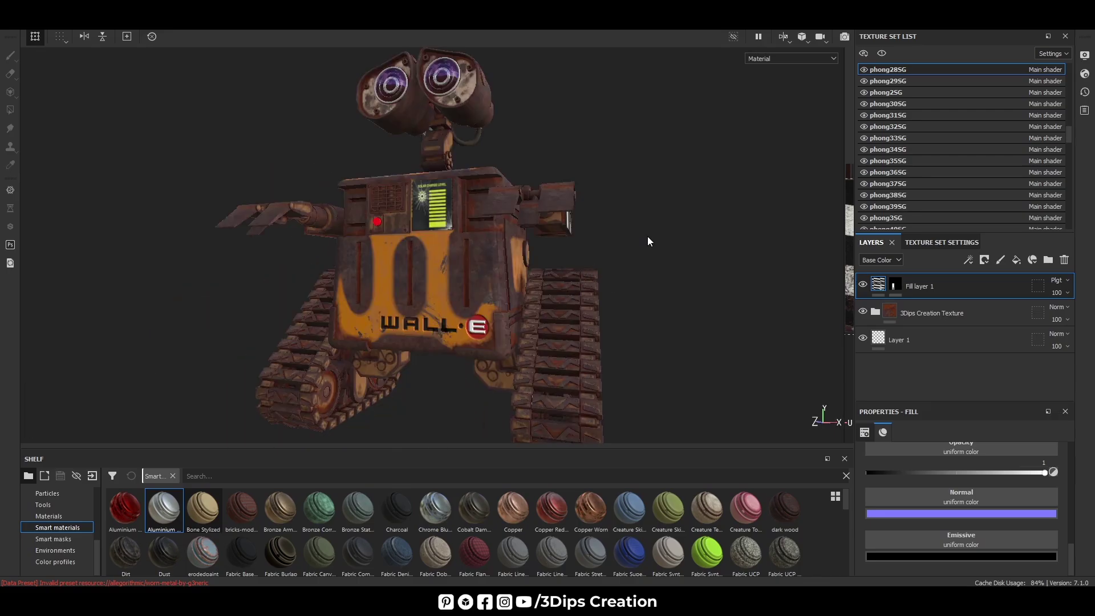
pyautogui.moveTo(648, 239)
pyautogui.keyDown('alt'); pyautogui.mouseDown()
pyautogui.moveTo(769, 260)
pyautogui.moveTo(768, 272)
pyautogui.mouseUp(); pyautogui.keyUp('alt')
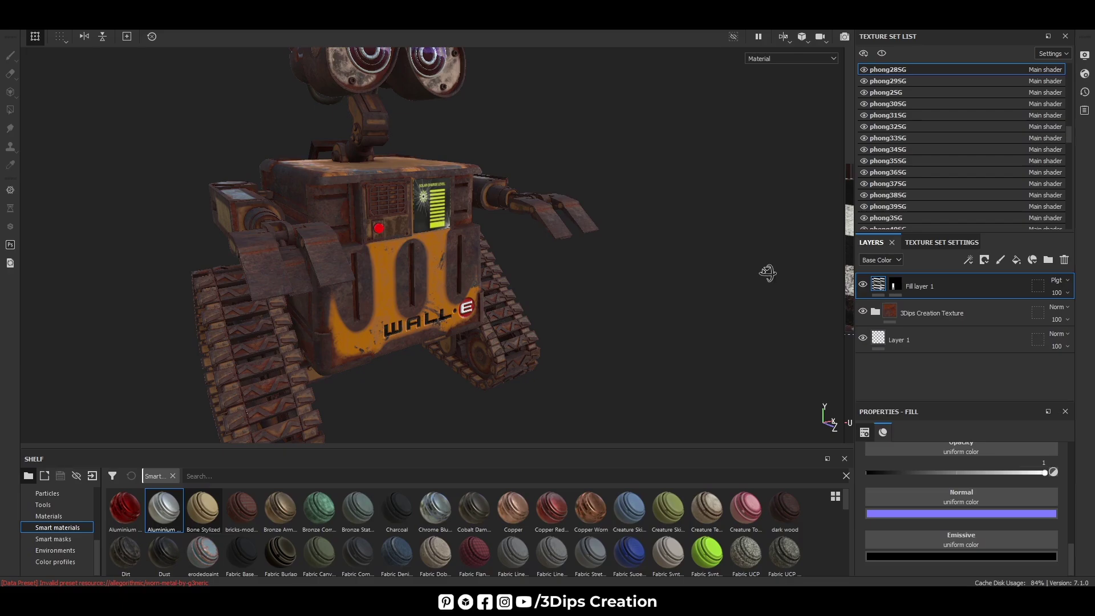
pyautogui.moveTo(677, 311)
pyautogui.keyDown('alt'); pyautogui.mouseDown()
pyautogui.moveTo(765, 299)
pyautogui.moveTo(627, 311)
pyautogui.moveTo(741, 284)
pyautogui.moveTo(706, 260)
pyautogui.mouseUp(); pyautogui.keyUp('alt')
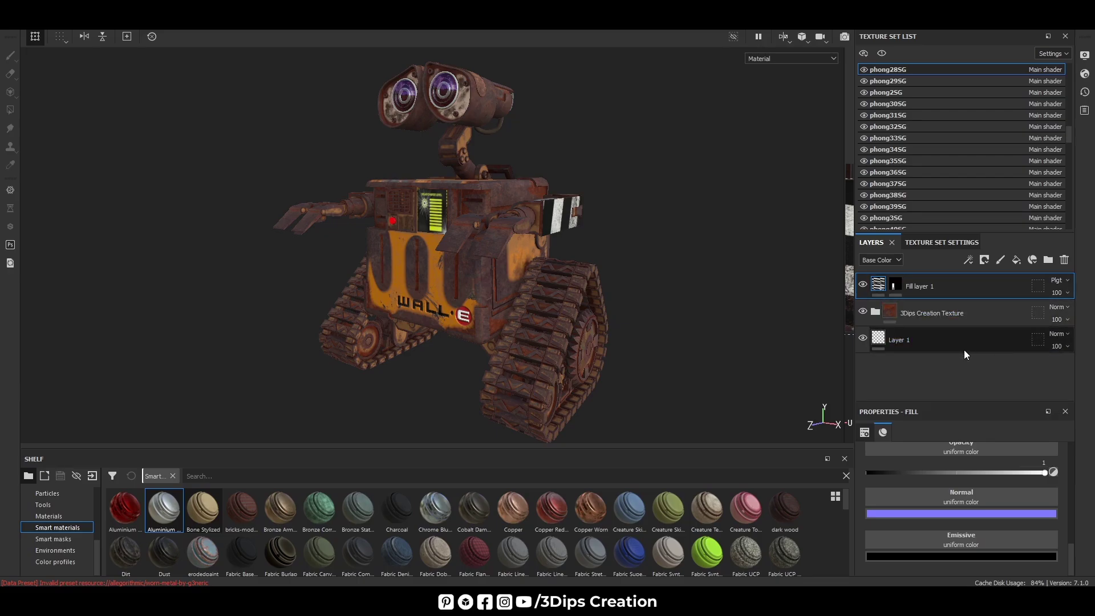
pyautogui.click(985, 323)
pyautogui.rightClick(985, 321)
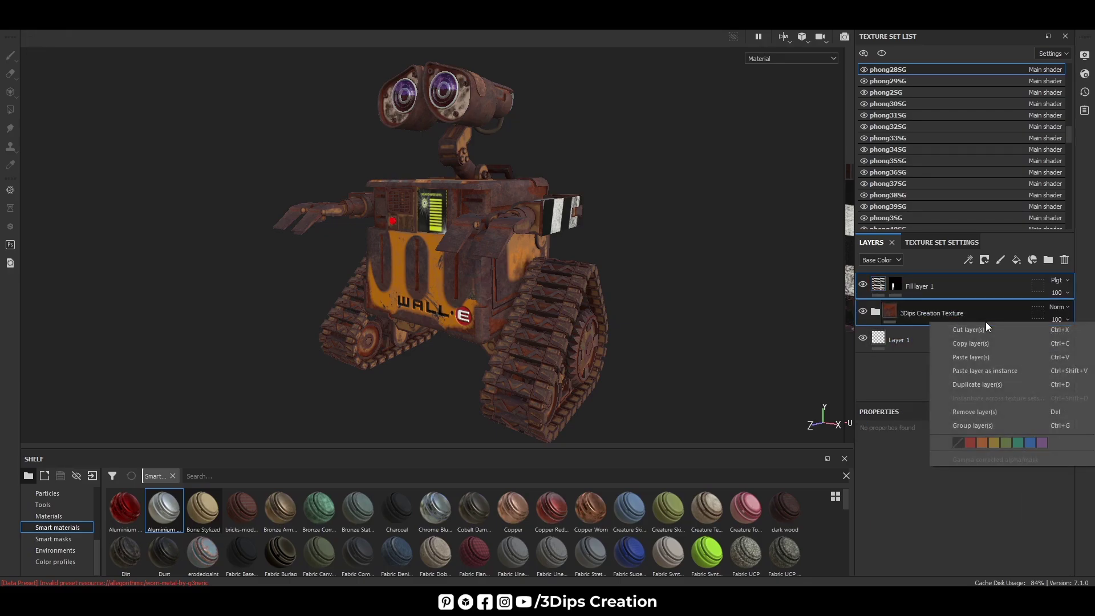
pyautogui.click(966, 347)
pyautogui.moveTo(146, 306)
pyautogui.keyDown('alt'); pyautogui.mouseDown()
pyautogui.moveTo(158, 529)
pyautogui.moveTo(280, 242)
pyautogui.mouseUp(); pyautogui.keyUp('alt')
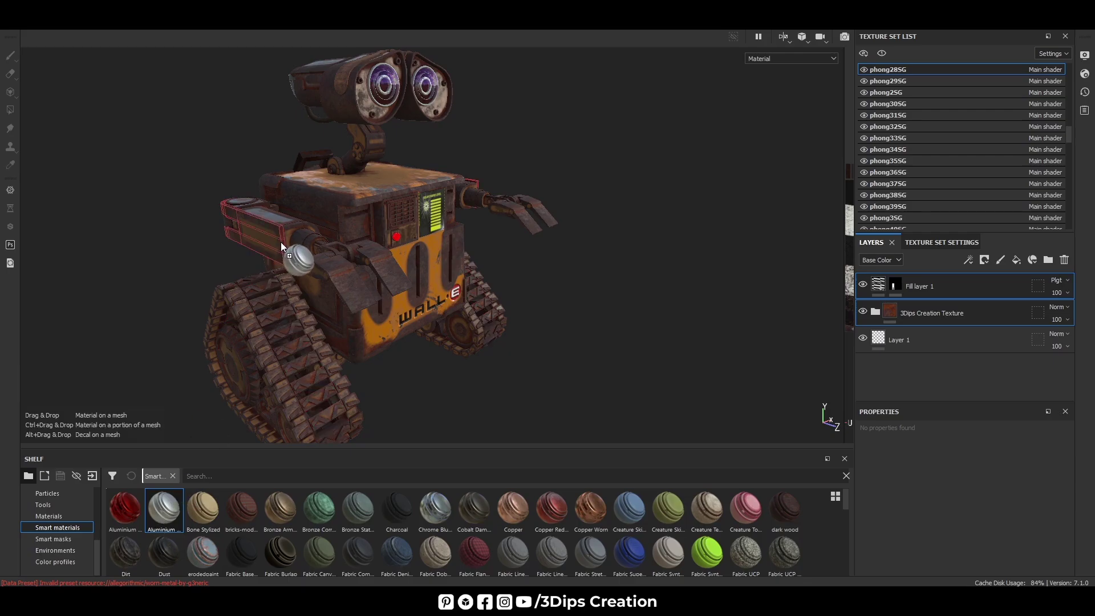
pyautogui.click(1064, 259)
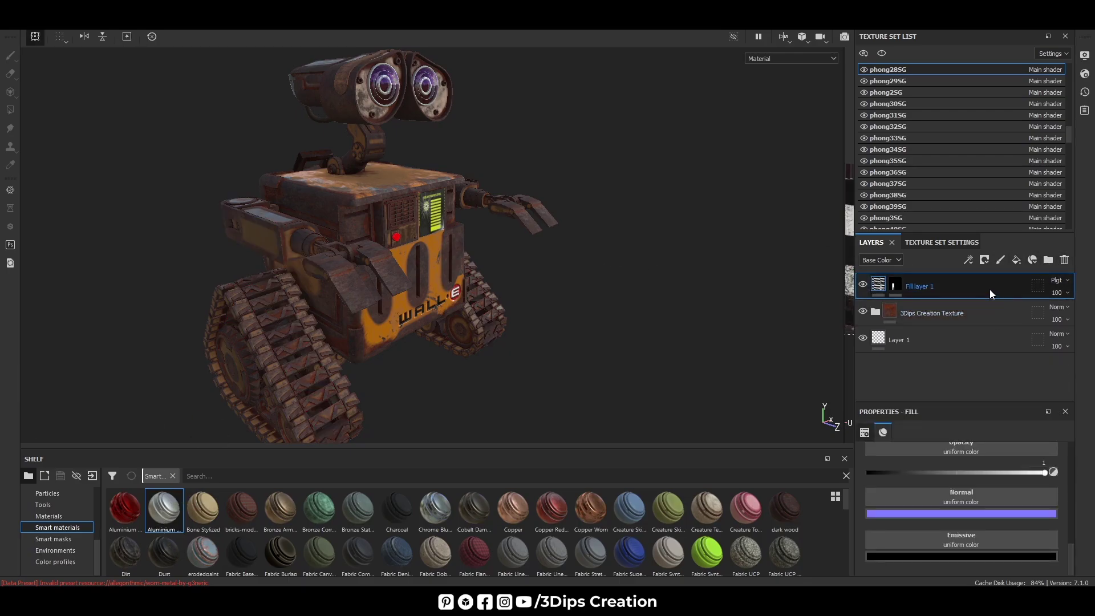
# Step: Widen the 2D UV view beside the 3D view, then test and undo a polygon fill
pyautogui.moveTo(844, 258); pyautogui.dragTo(511, 255)
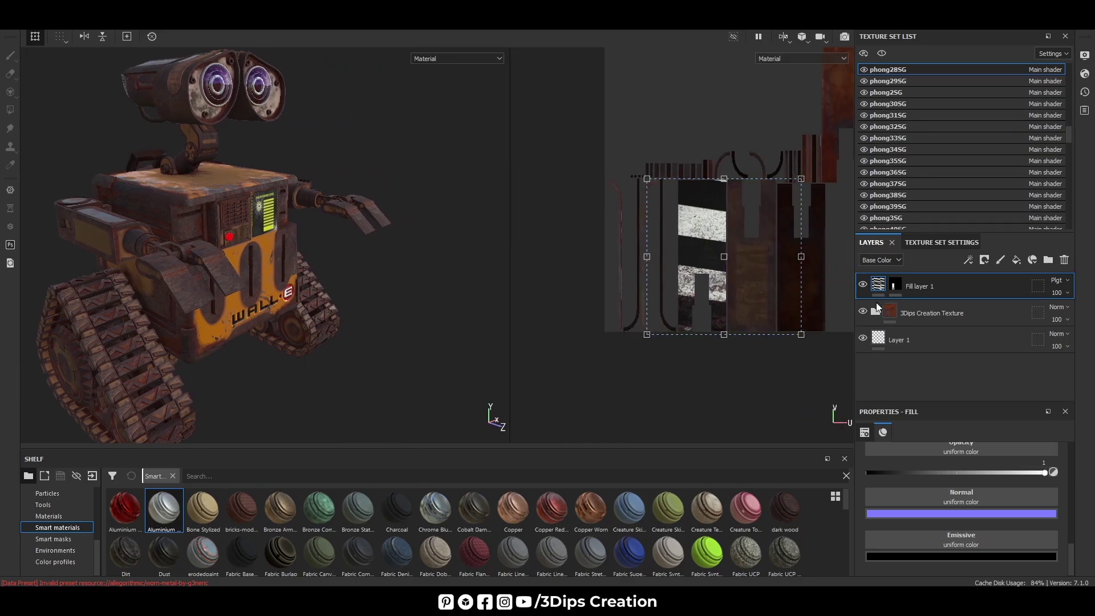
pyautogui.press('4')
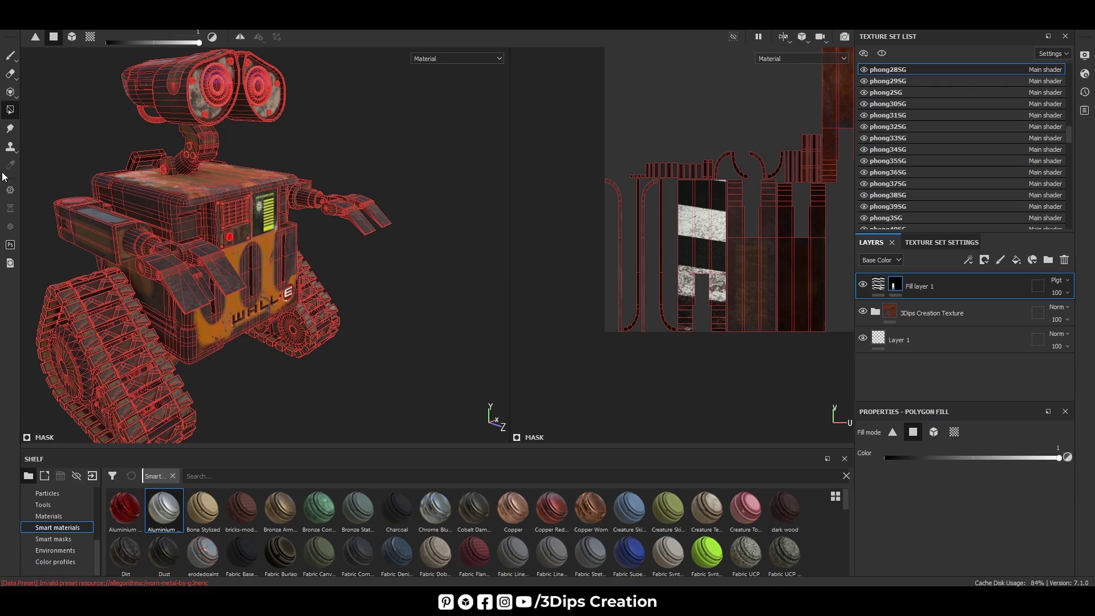
pyautogui.click(101, 234)
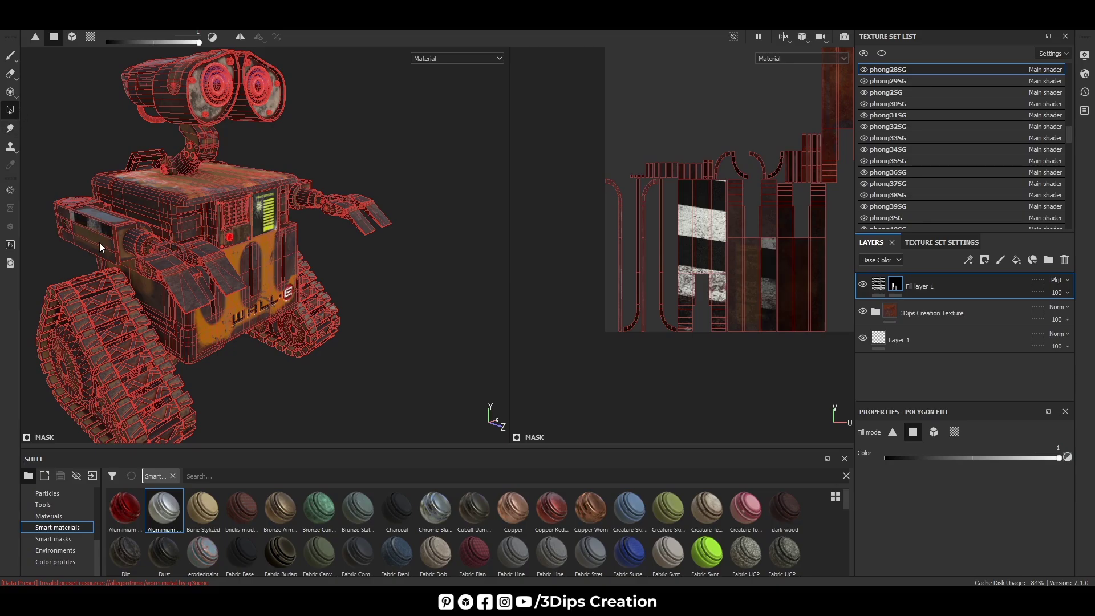
pyautogui.keyDown('alt'); pyautogui.moveTo(61, 270); pyautogui.dragTo(175, 269); pyautogui.keyUp('alt')
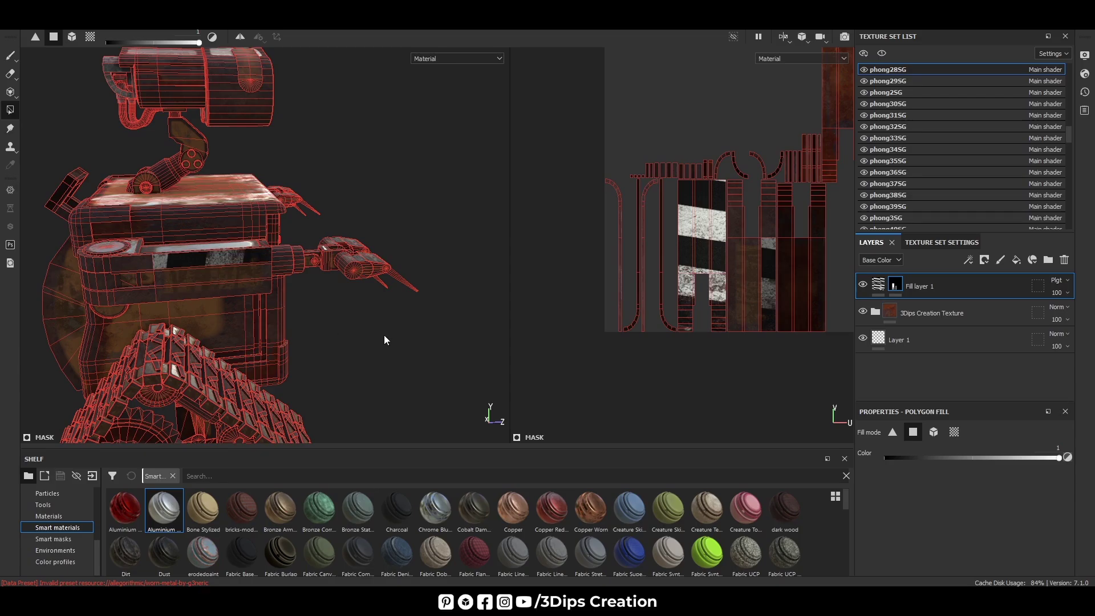
pyautogui.hotkey('ctrl', 'z')
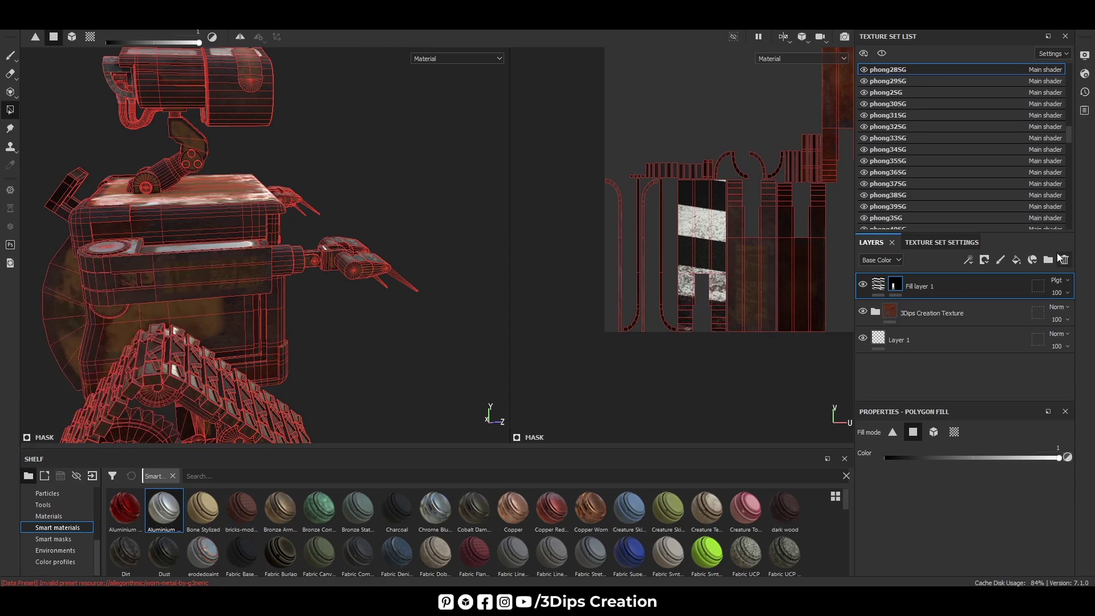
pyautogui.click(10, 56)
# Step: Copy Fill layer 1, paste it, and move the copy above the 3Dips Creation Texture folder
pyautogui.rightClick(990, 292)
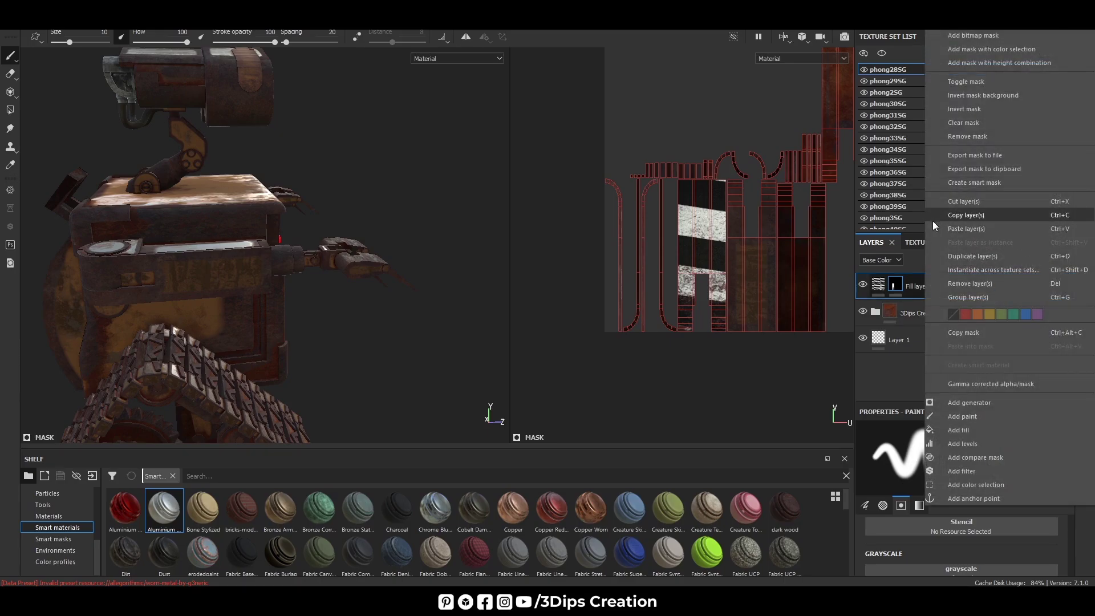
pyautogui.click(994, 215)
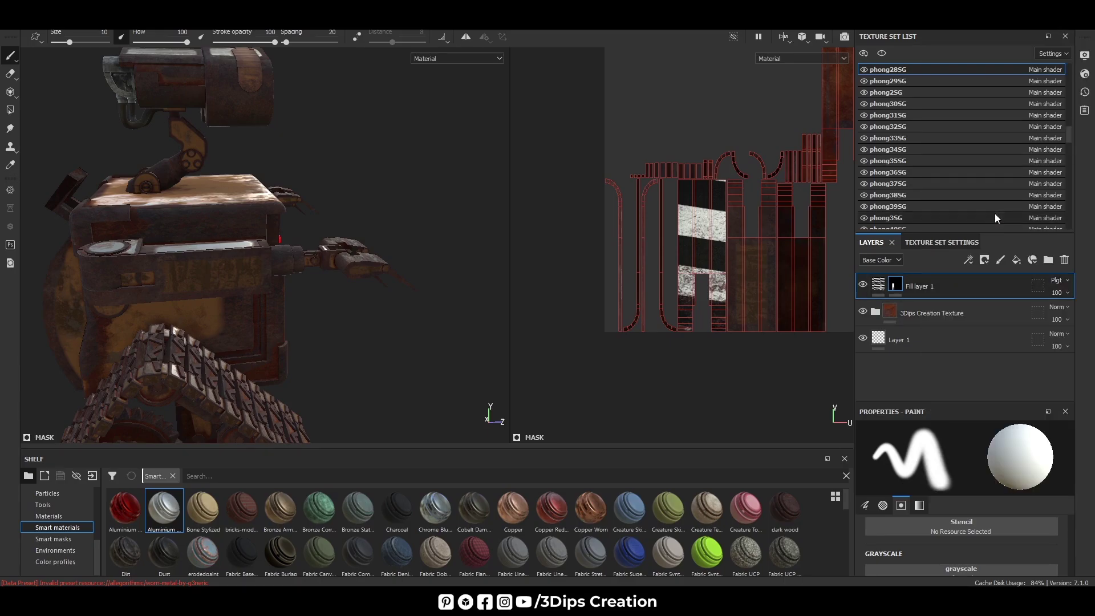
pyautogui.rightClick(967, 349)
pyautogui.click(888, 371)
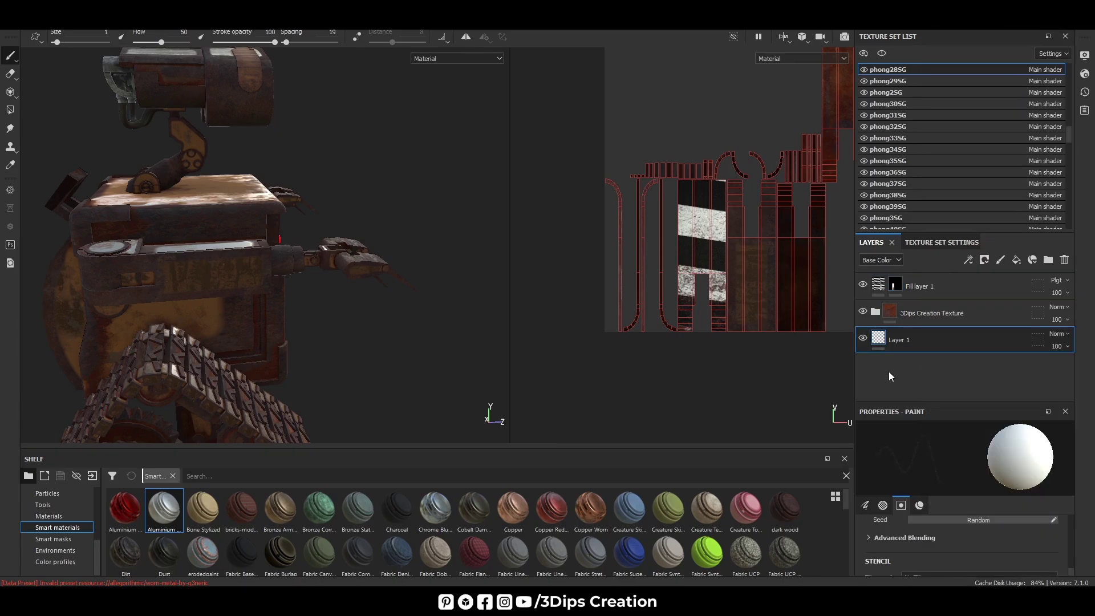
pyautogui.rightClick(889, 371)
pyautogui.click(928, 227)
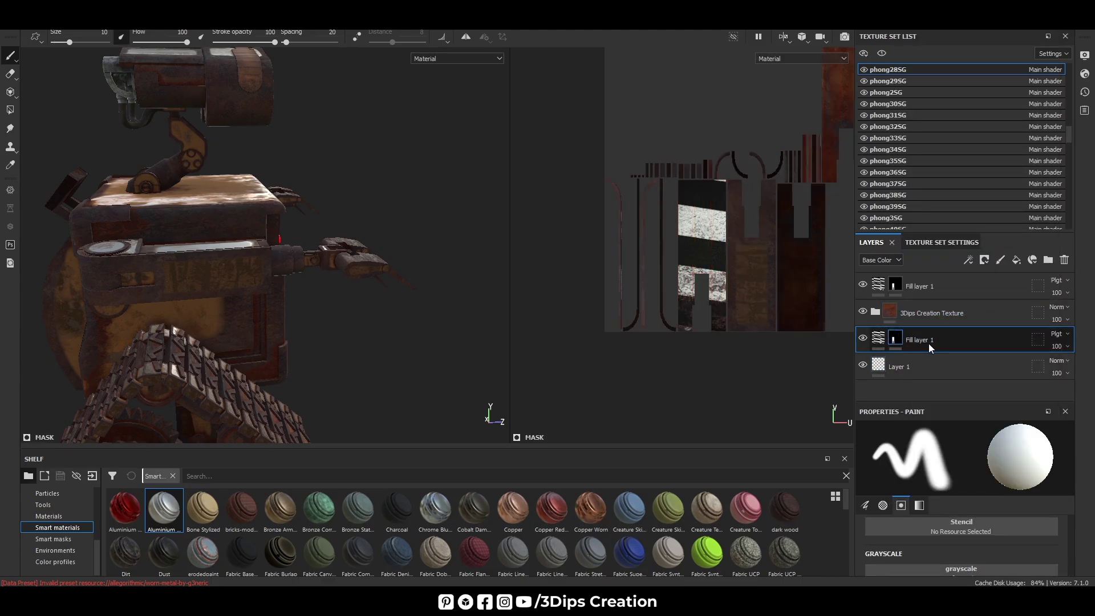
pyautogui.click(895, 370)
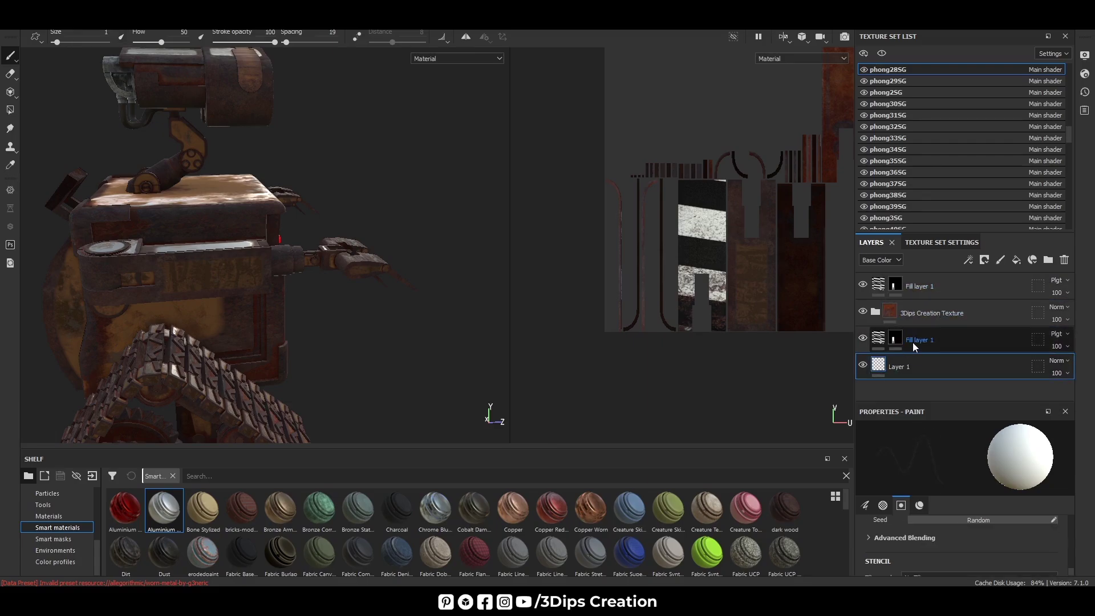
pyautogui.moveTo(912, 342)
pyautogui.mouseDown()
pyautogui.moveTo(956, 296)
pyautogui.moveTo(956, 279)
pyautogui.mouseUp()
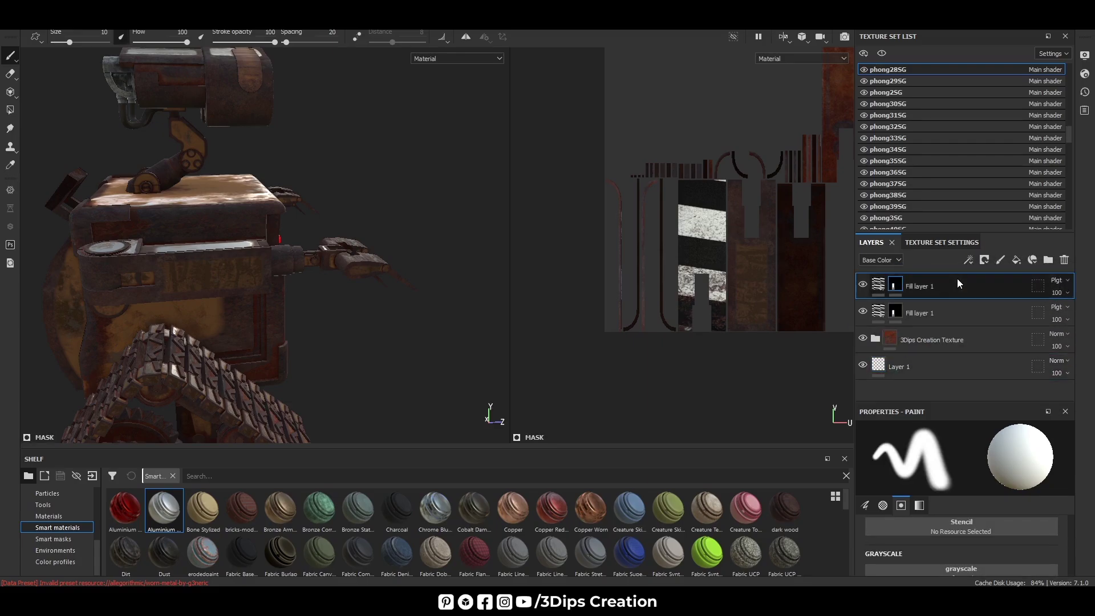
# Step: Give the top fill layer a black mask and polygon-fill two front arm bar faces
pyautogui.click(984, 259)
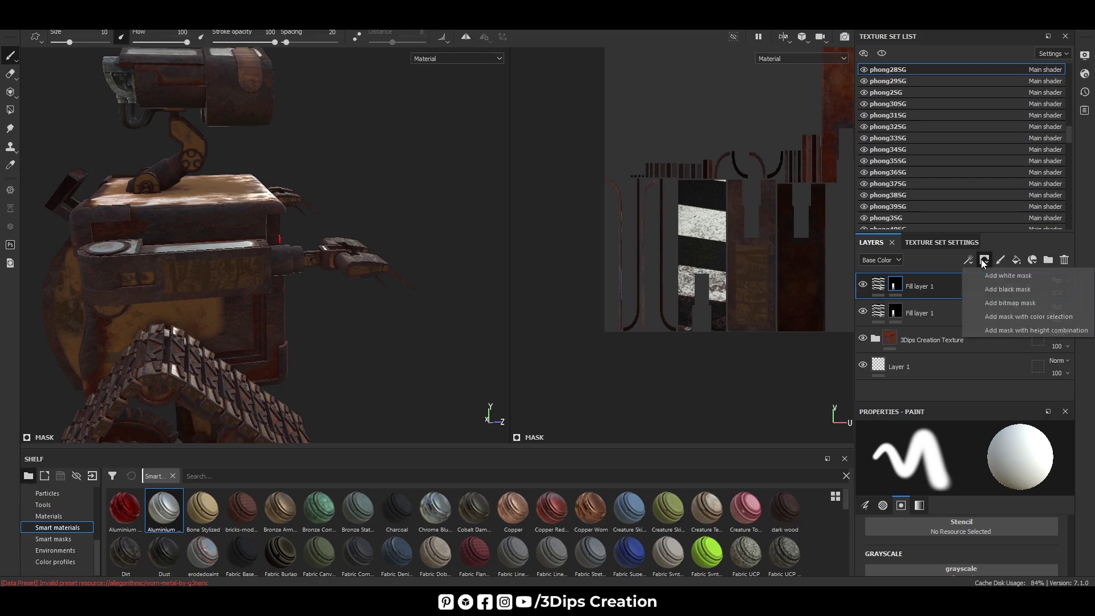
pyautogui.click(1010, 287)
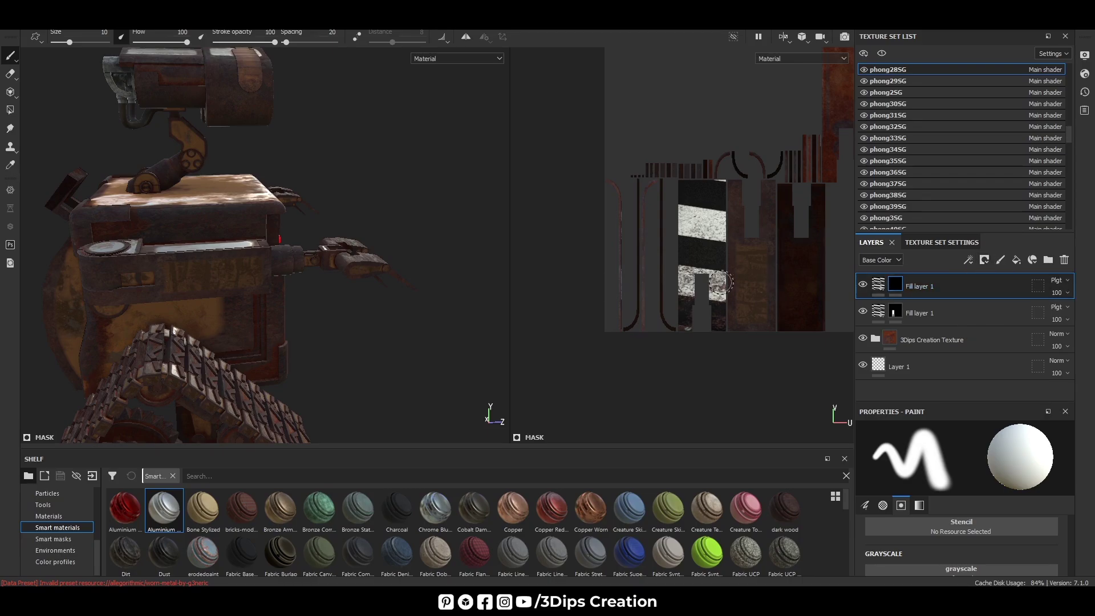
pyautogui.click(9, 109)
pyautogui.click(167, 261)
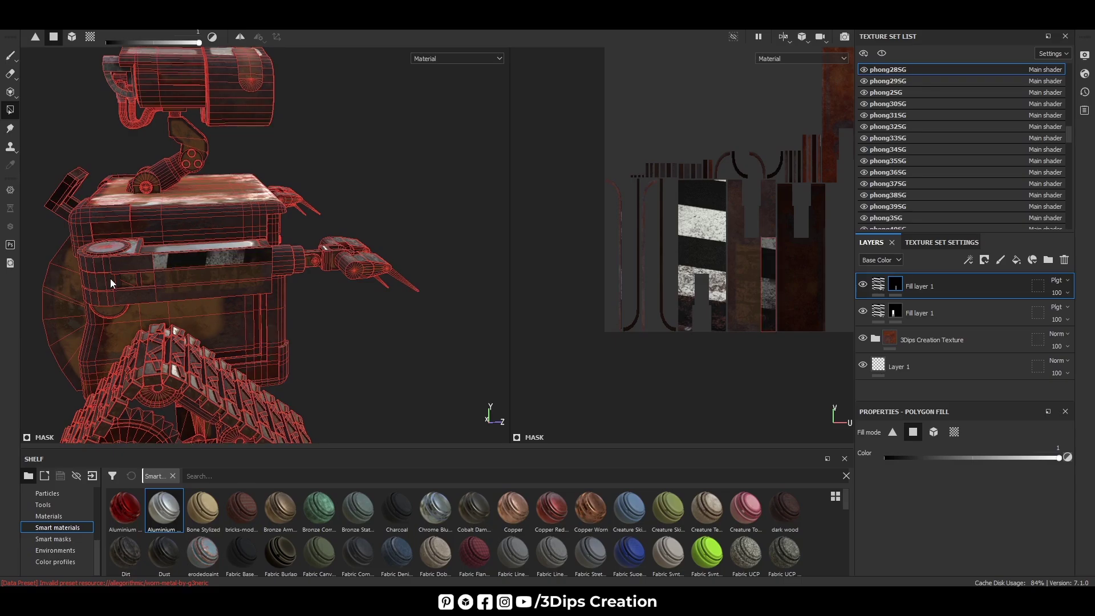
pyautogui.scroll(5, 111, 279)
pyautogui.click(141, 254)
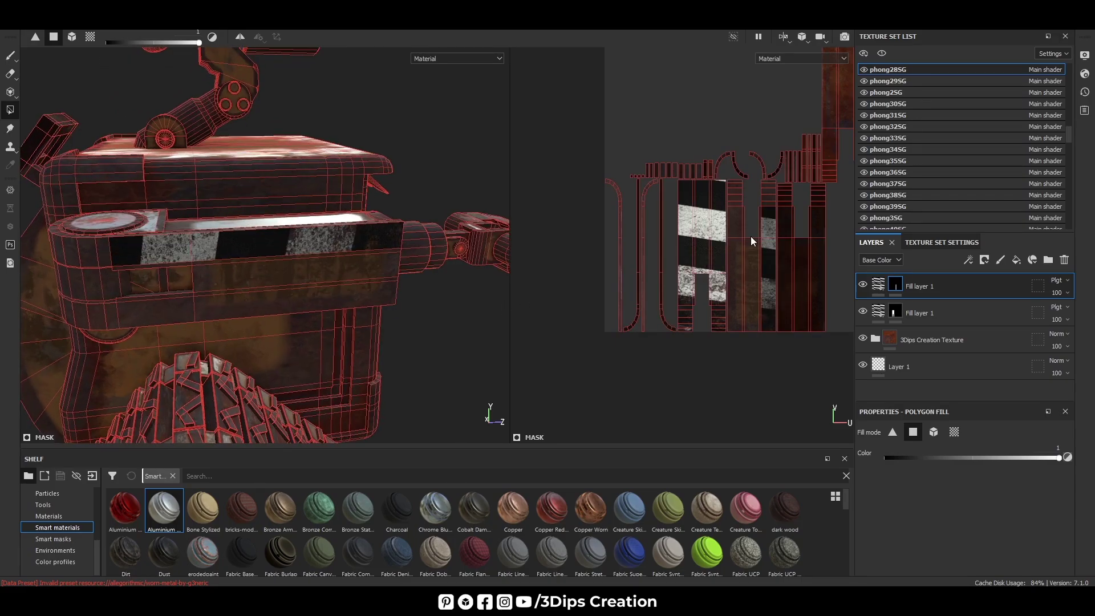
# Step: Add the remaining arm panel faces and islands to the striped fill's mask
pyautogui.scroll(2, 750, 236)
pyautogui.scroll(3, 753, 232)
pyautogui.scroll(-3, 753, 231)
pyautogui.scroll(-2, 753, 232)
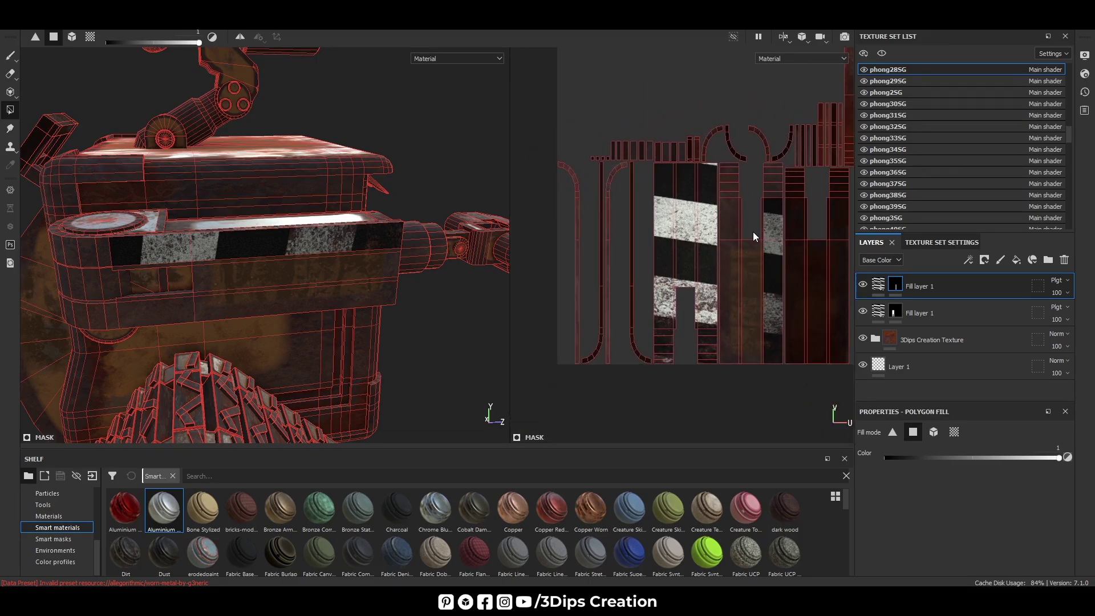
pyautogui.scroll(-2, 554, 266)
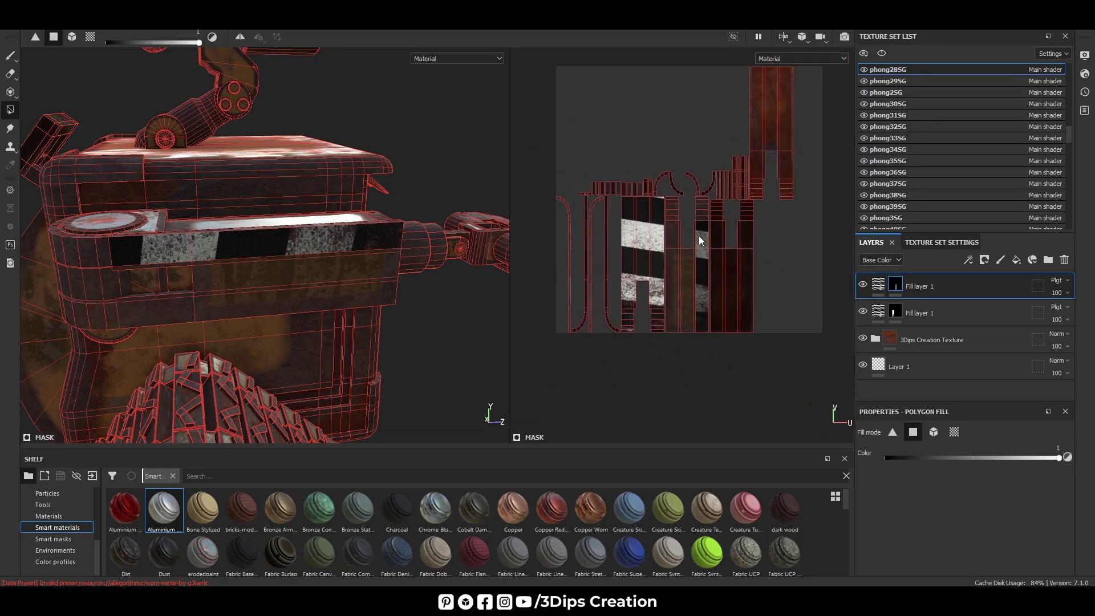
pyautogui.scroll(2, 700, 235)
pyautogui.scroll(1, 699, 235)
pyautogui.scroll(2, 699, 235)
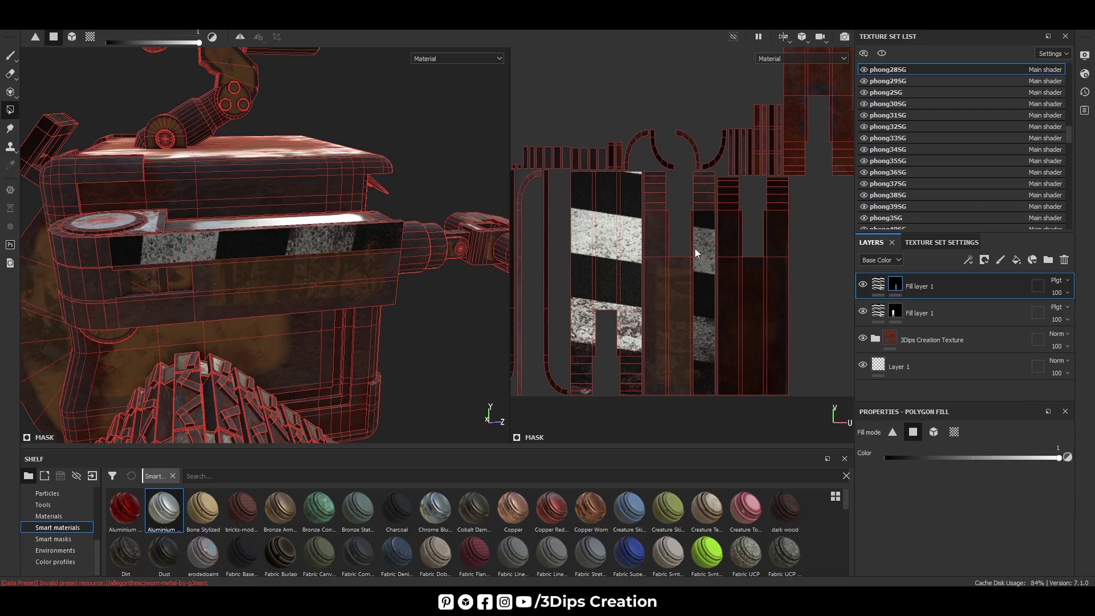
pyautogui.click(654, 324)
pyautogui.click(680, 295)
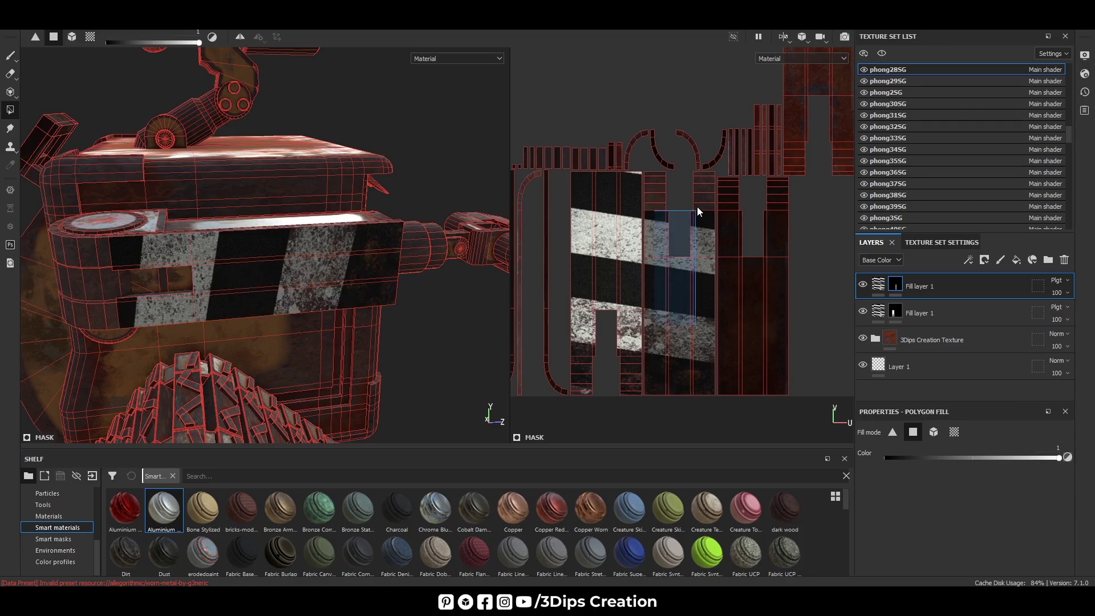
pyautogui.moveTo(696, 208); pyautogui.dragTo(706, 174)
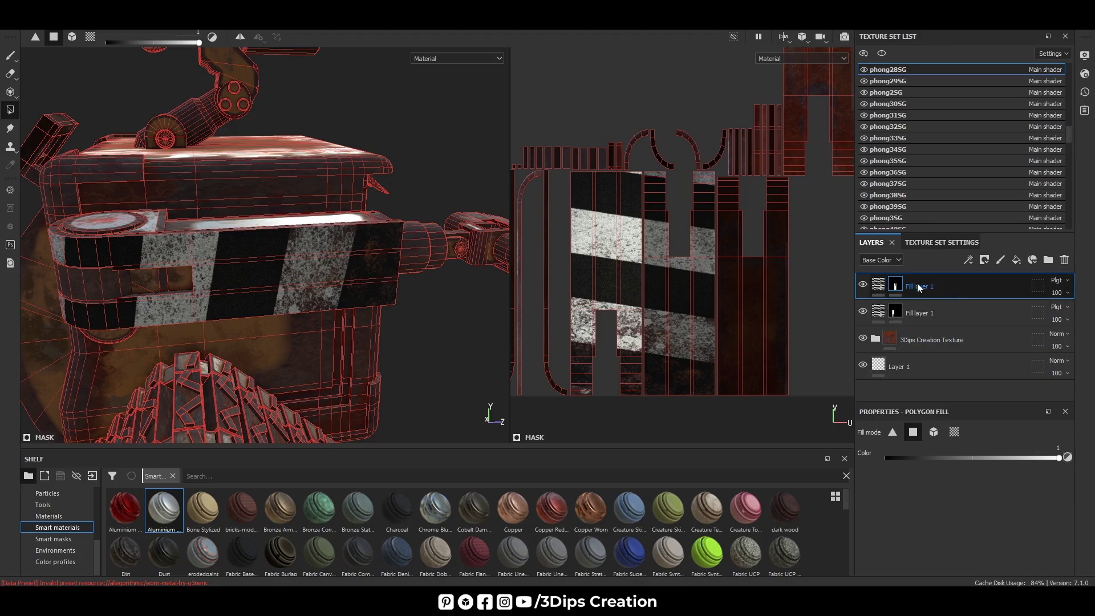
pyautogui.click(878, 289)
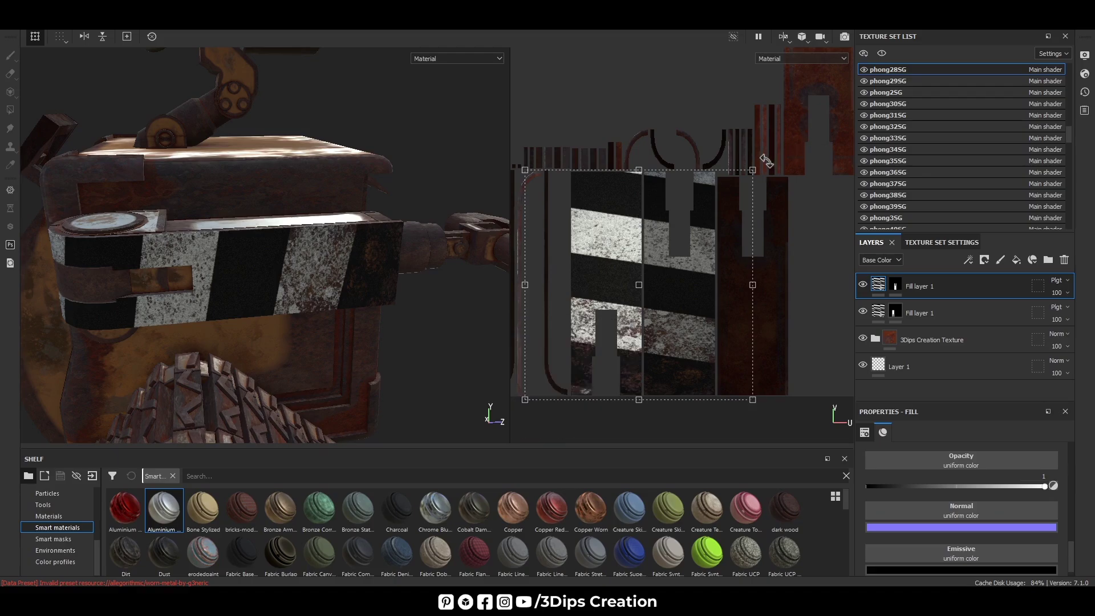
# Step: Rotate and shift the stripe fill's UV transform diagonally across the arm panel
pyautogui.keyDown('alt'); pyautogui.moveTo(418, 323); pyautogui.dragTo(425, 303); pyautogui.keyUp('alt')
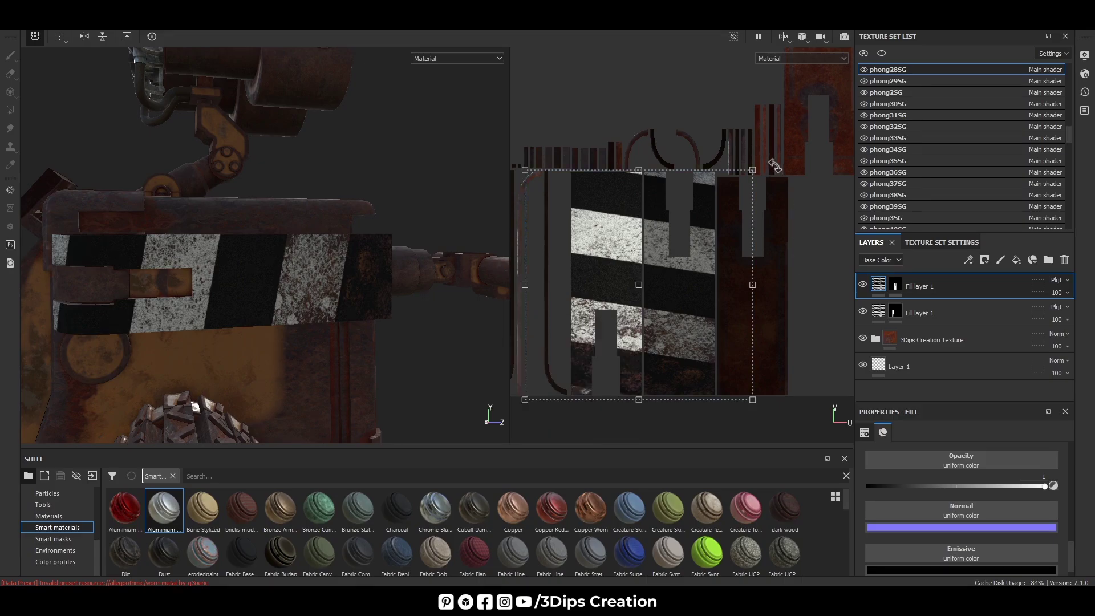
pyautogui.moveTo(720, 148); pyautogui.dragTo(577, 411)
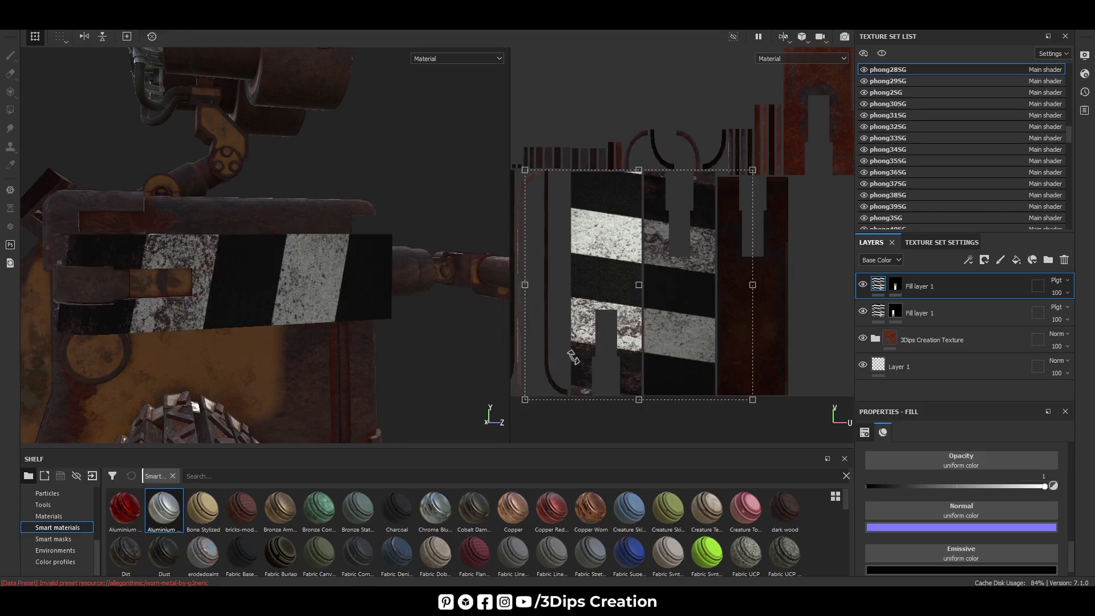
pyautogui.moveTo(570, 363); pyautogui.dragTo(636, 376)
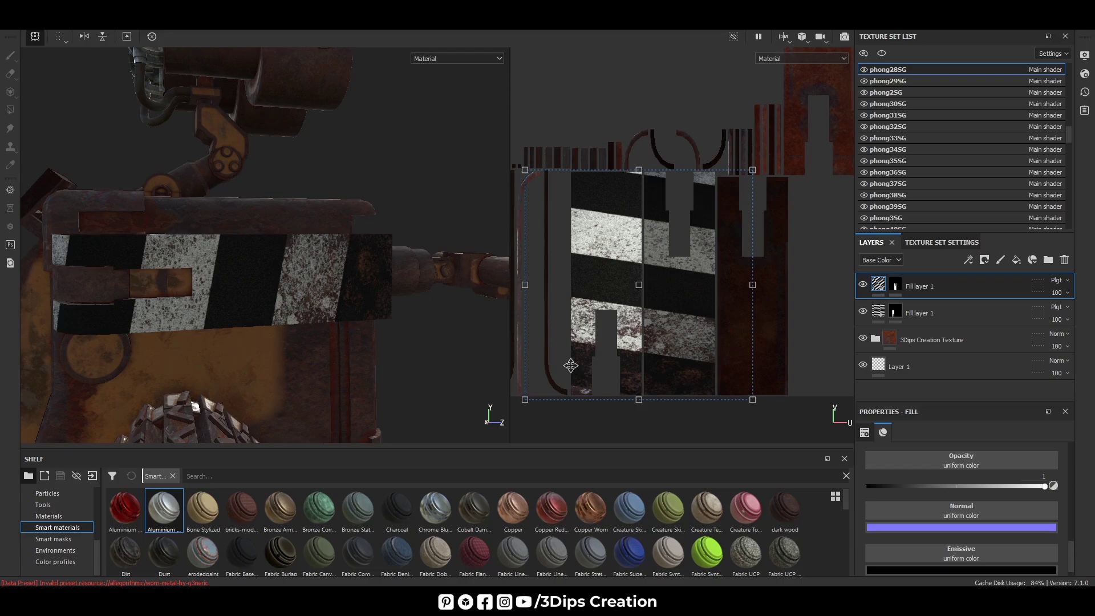
pyautogui.scroll(-2, 753, 416)
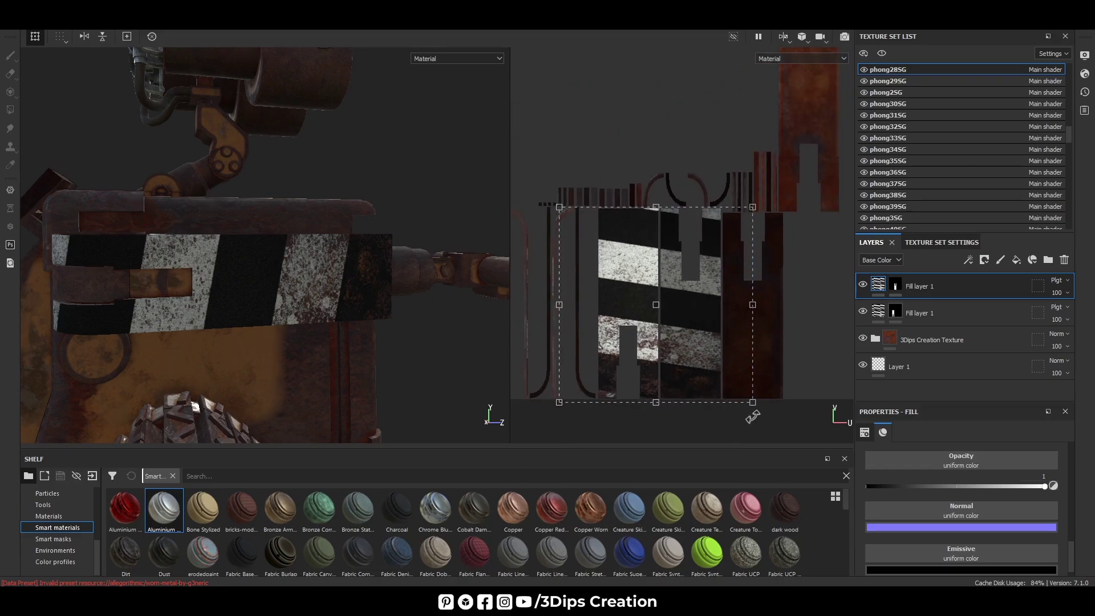
pyautogui.moveTo(764, 416); pyautogui.dragTo(582, 252)
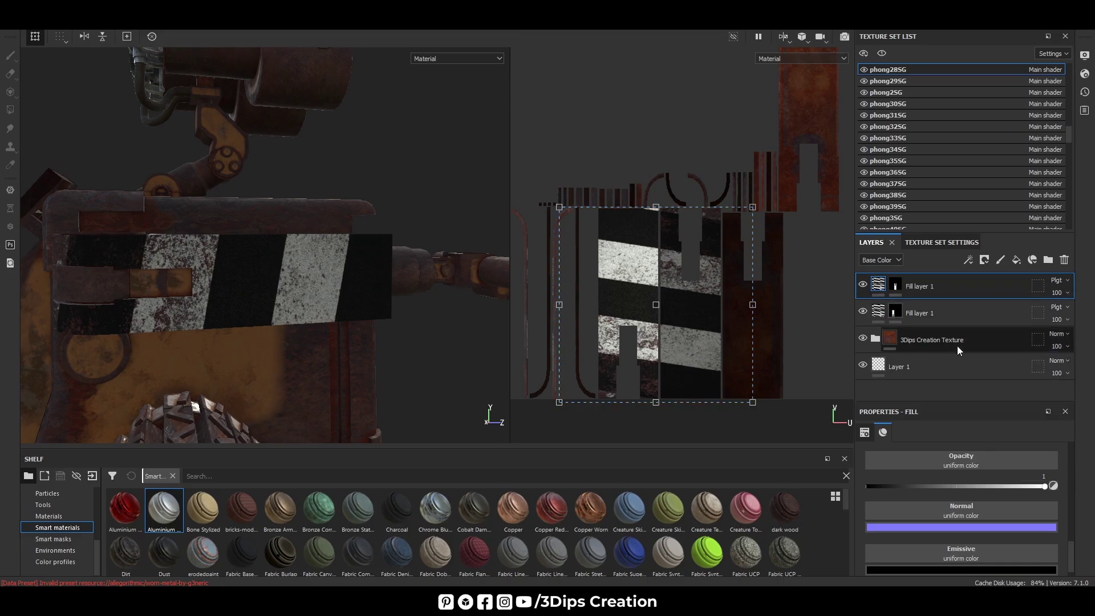
# Step: Copy and paste the 3Dips Creation Texture folder, then delete the duplicate
pyautogui.rightClick(984, 342)
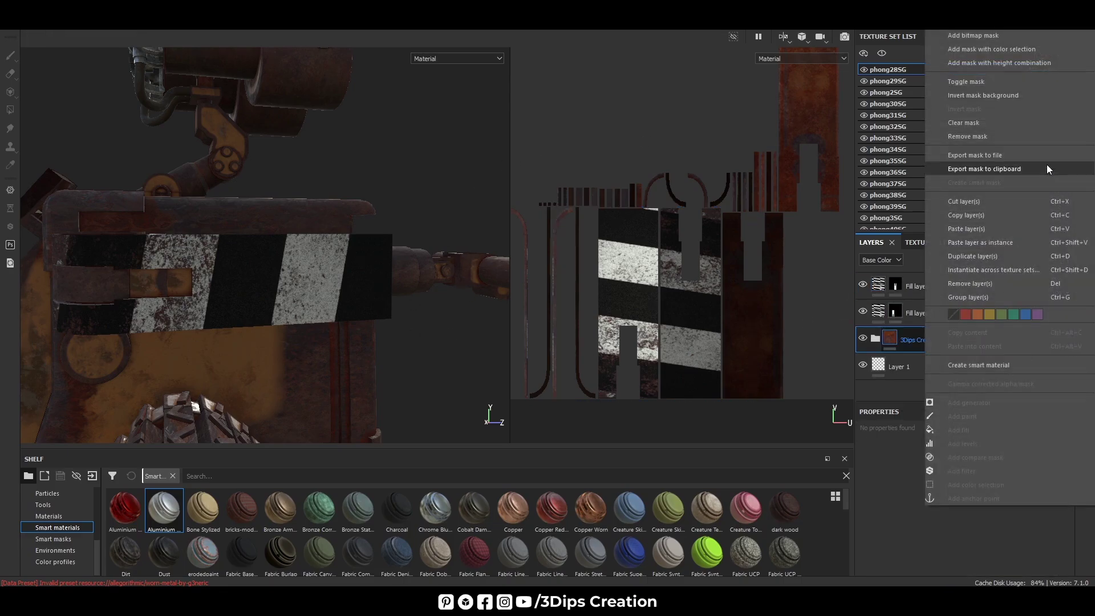
pyautogui.click(890, 402)
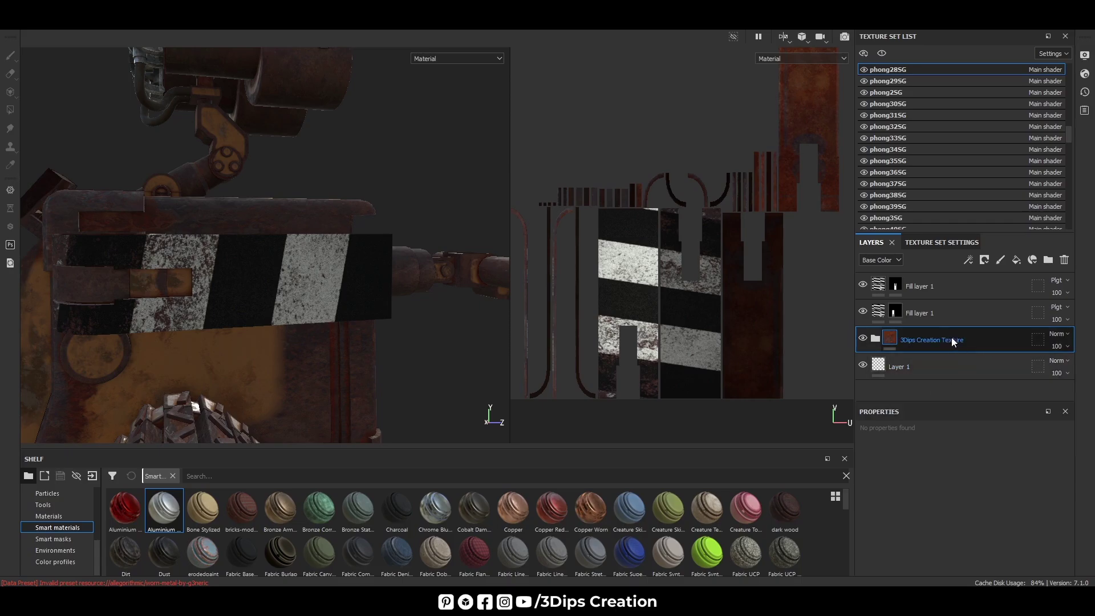
pyautogui.rightClick(1002, 337)
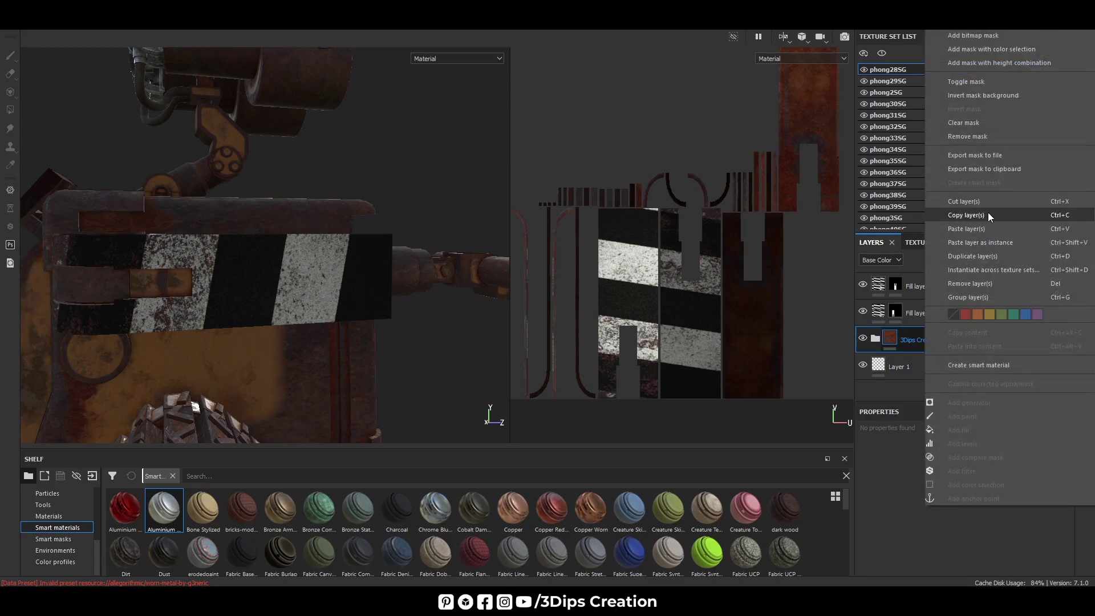
pyautogui.click(988, 215)
pyautogui.rightClick(927, 381)
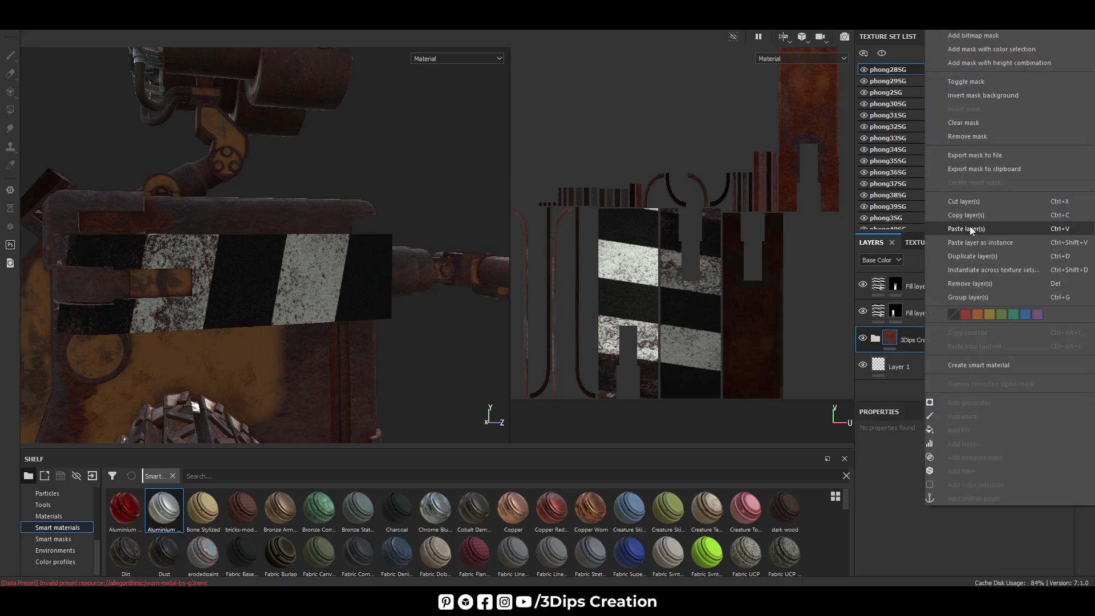
pyautogui.click(970, 226)
pyautogui.moveTo(991, 347)
pyautogui.mouseDown()
pyautogui.moveTo(997, 331)
pyautogui.moveTo(983, 316)
pyautogui.mouseUp()
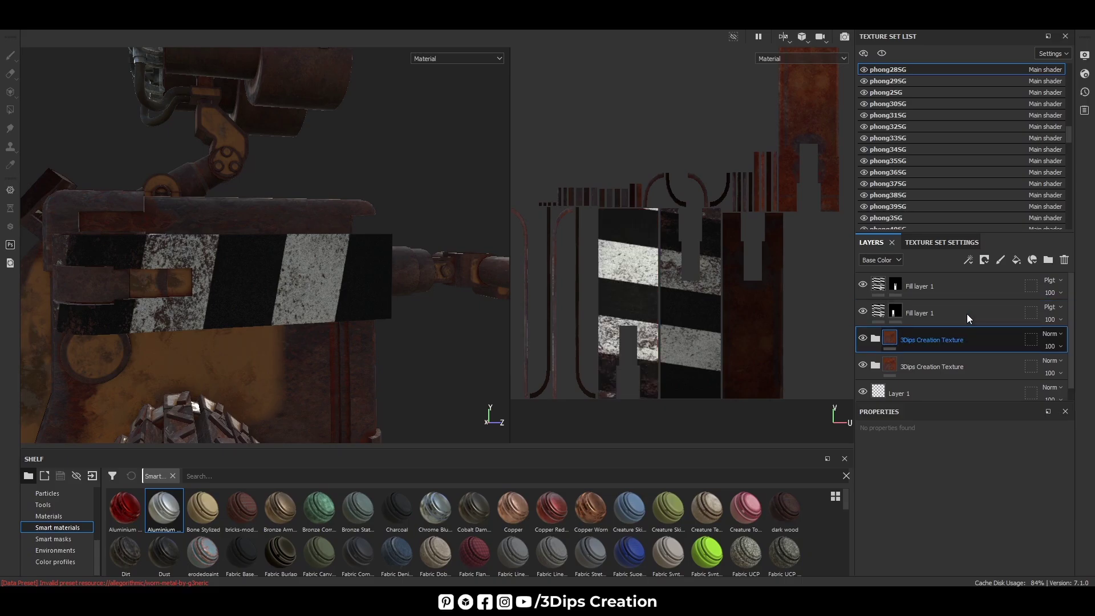
pyautogui.moveTo(966, 313); pyautogui.dragTo(1003, 331)
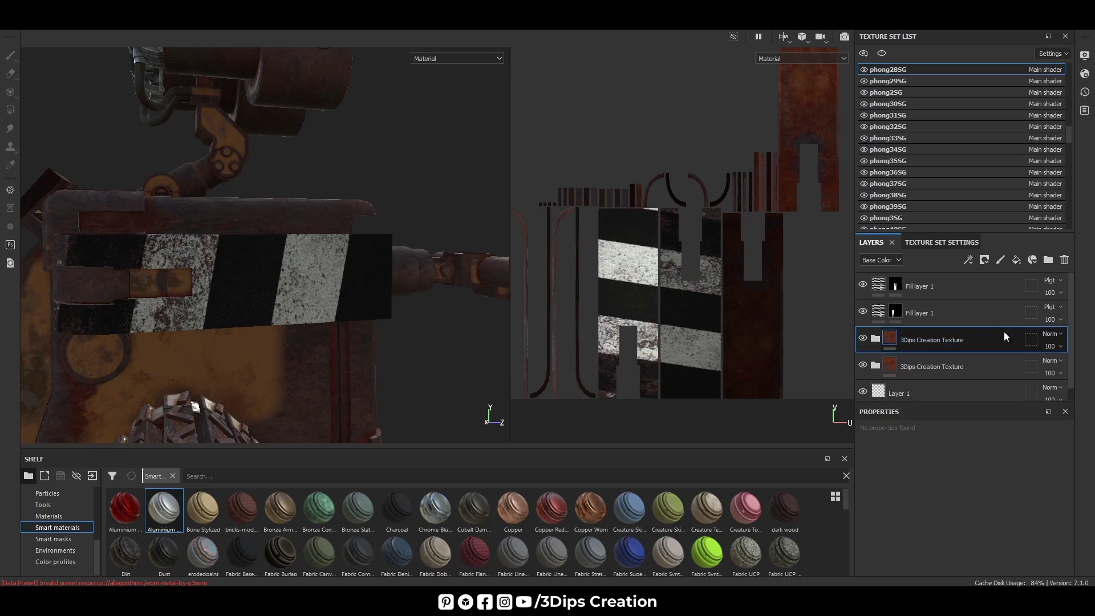
pyautogui.click(1065, 262)
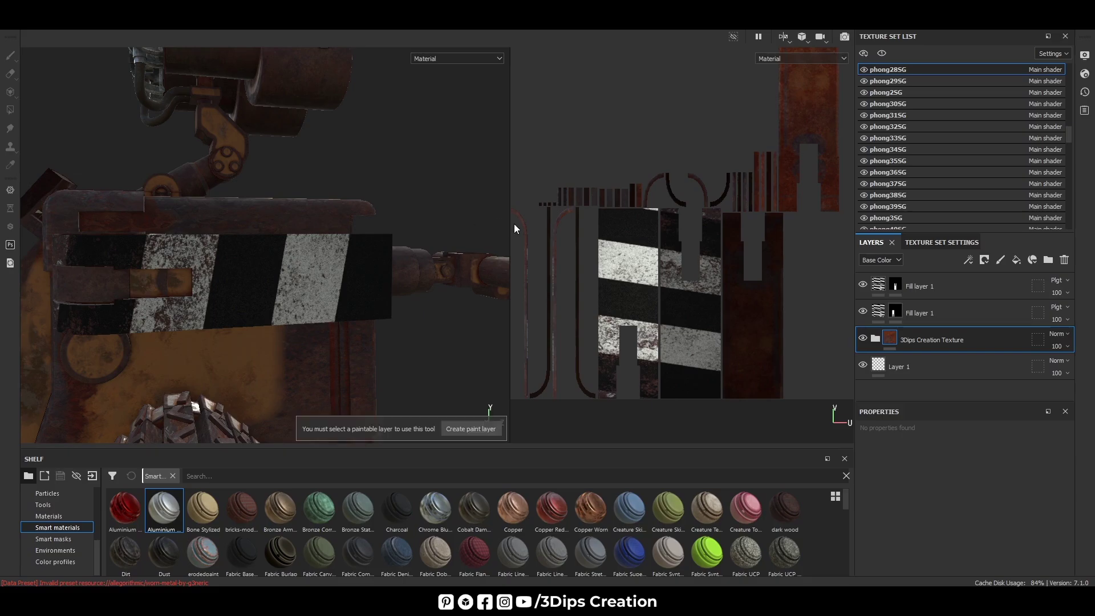
# Step: Widen the 3D view and orbit around the finished WALL-E robot
pyautogui.moveTo(514, 224); pyautogui.dragTo(844, 200)
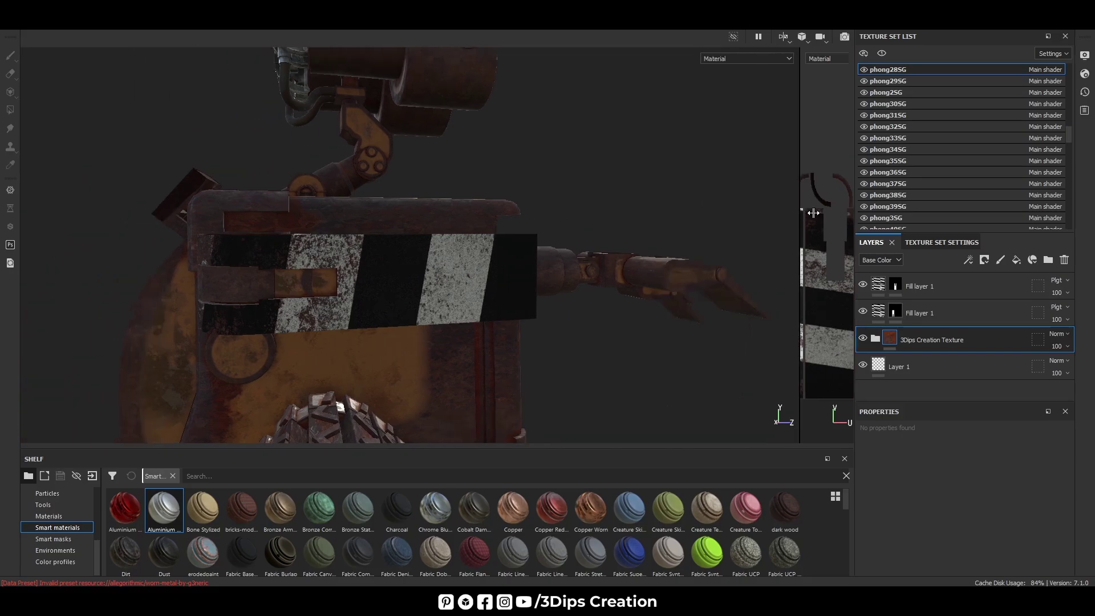
pyautogui.keyDown('alt'); pyautogui.moveTo(523, 179); pyautogui.dragTo(395, 220); pyautogui.keyUp('alt')
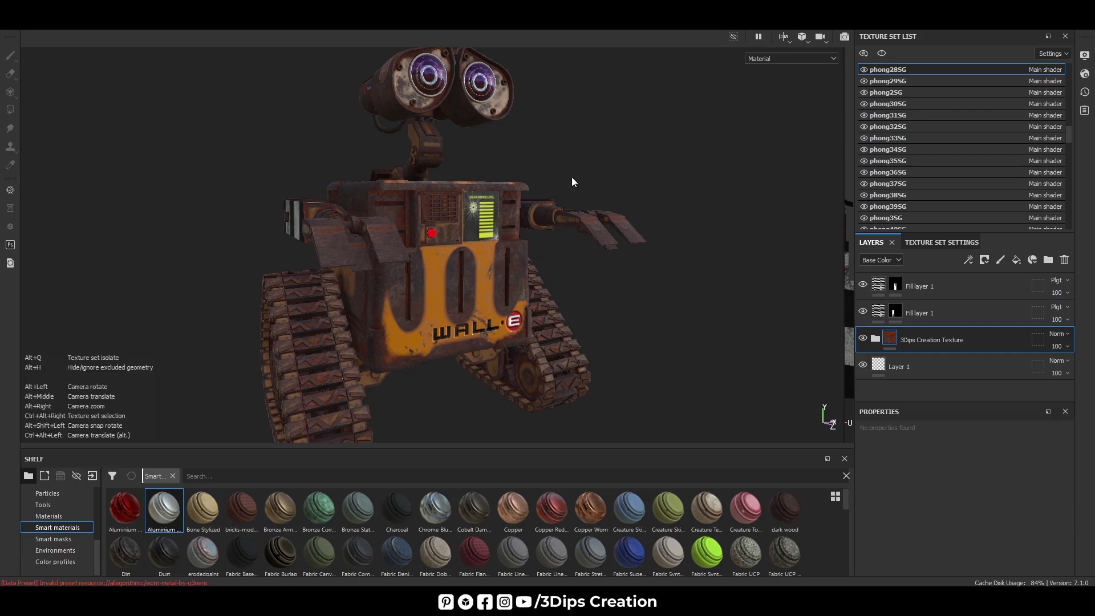
pyautogui.moveTo(594, 176)
pyautogui.keyDown('alt'); pyautogui.mouseDown()
pyautogui.moveTo(363, 199)
pyautogui.moveTo(422, 213)
pyautogui.mouseUp(); pyautogui.keyUp('alt')
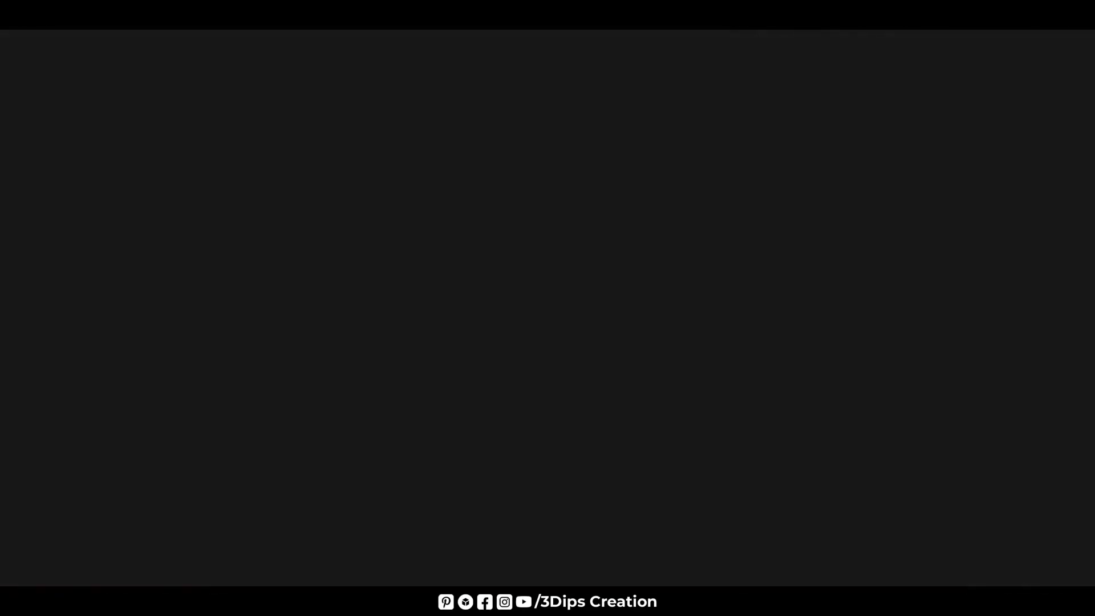